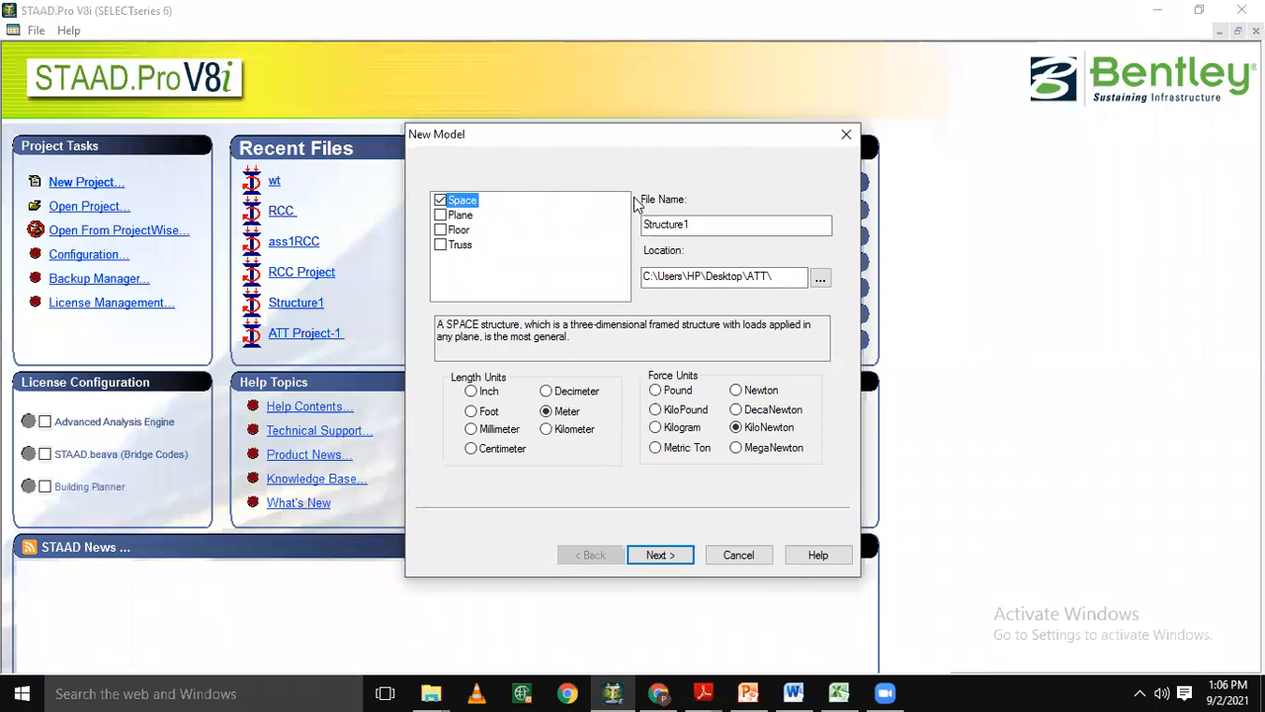
Name the new Space model file "Water Tank1".
{"action": "left_click", "coordinate": [737, 225]}
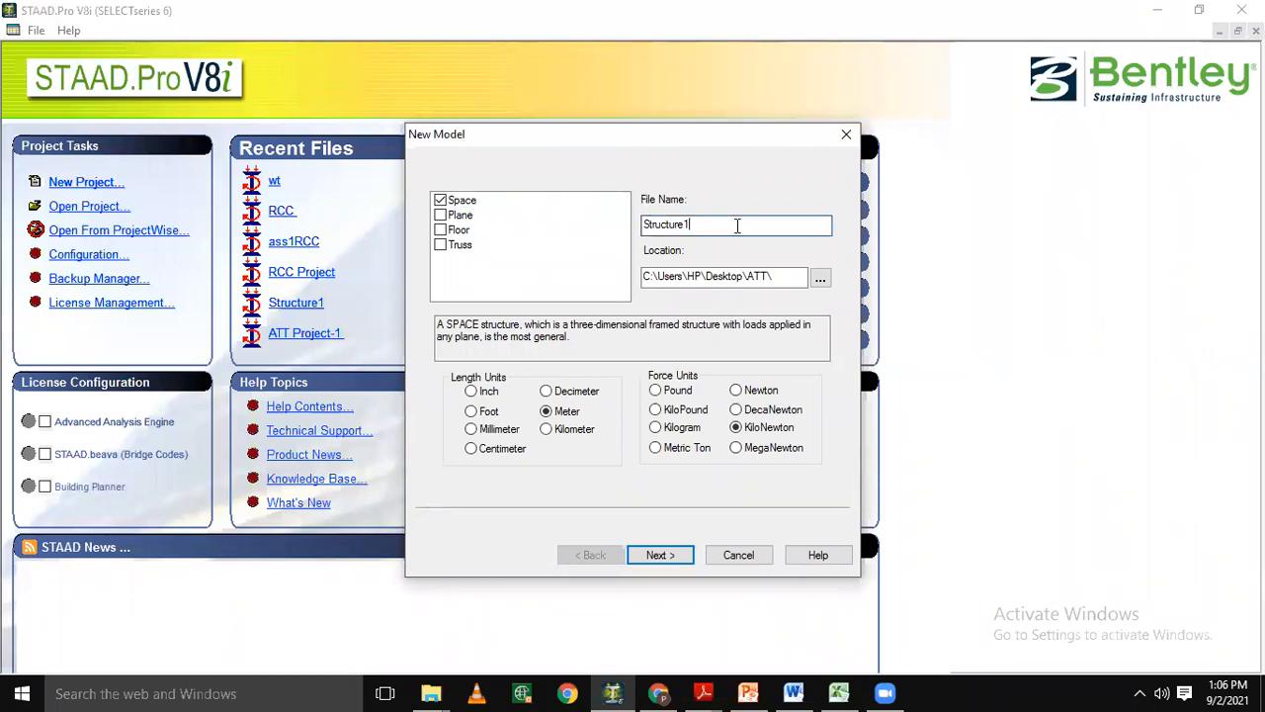
{"action": "key", "text": "BackSpace"}
{"action": "key", "text": "BackSpace"}
{"action": "key", "text": "BackSpace"}
{"action": "key", "text": "BackSpace"}
{"action": "key", "text": "BackSpace"}
{"action": "key", "text": "BackSpace"}
{"action": "key", "text": "BackSpace"}
{"action": "key", "text": "BackSpace"}
{"action": "key", "text": "BackSpace"}
{"action": "key", "text": "BackSpace"}
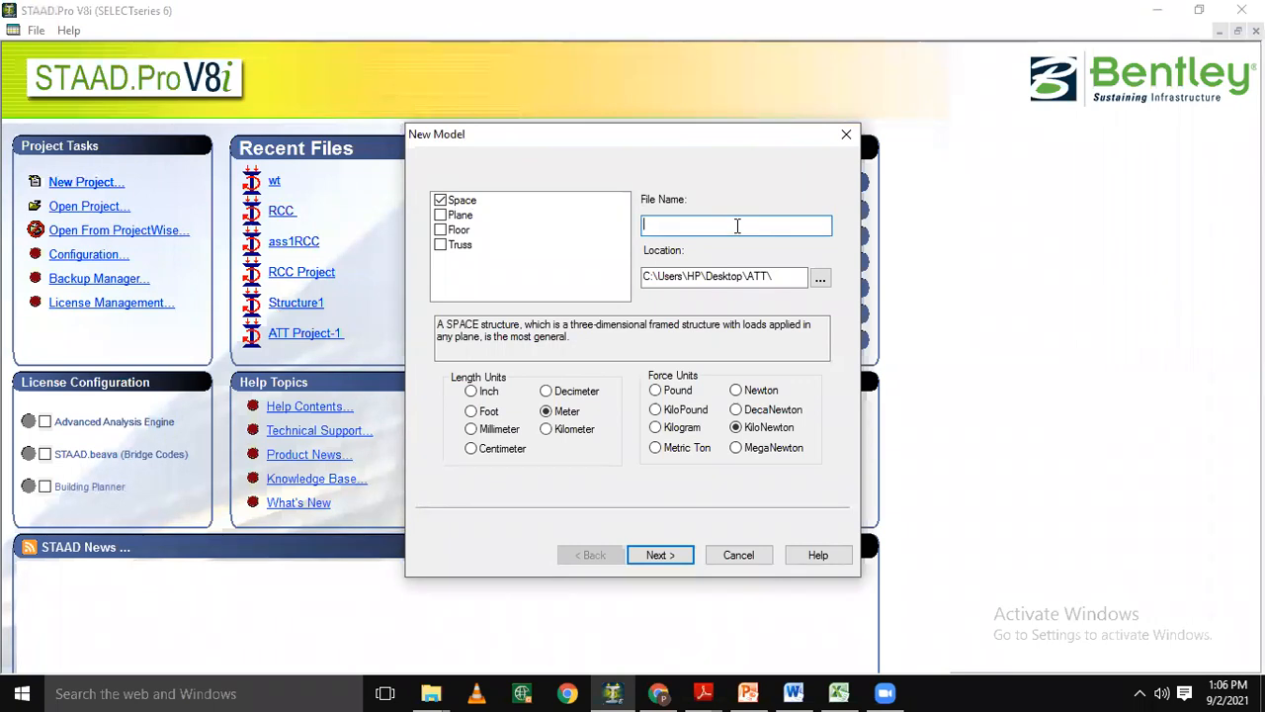
{"action": "type", "text": "Water t"}
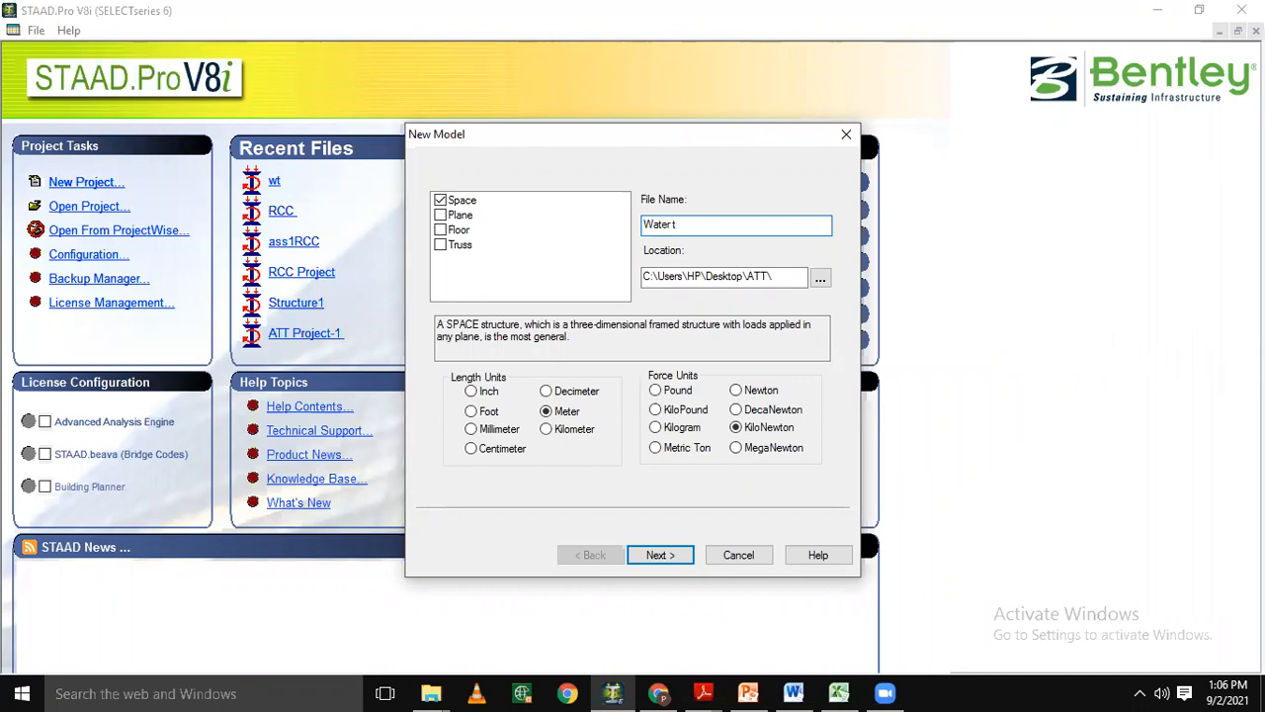
{"action": "type", "text": "Tank1"}
Create the model in the Desktop ATT folder with meter and kilonewton units, starting in Add Beam mode.
{"action": "left_click", "coordinate": [819, 282]}
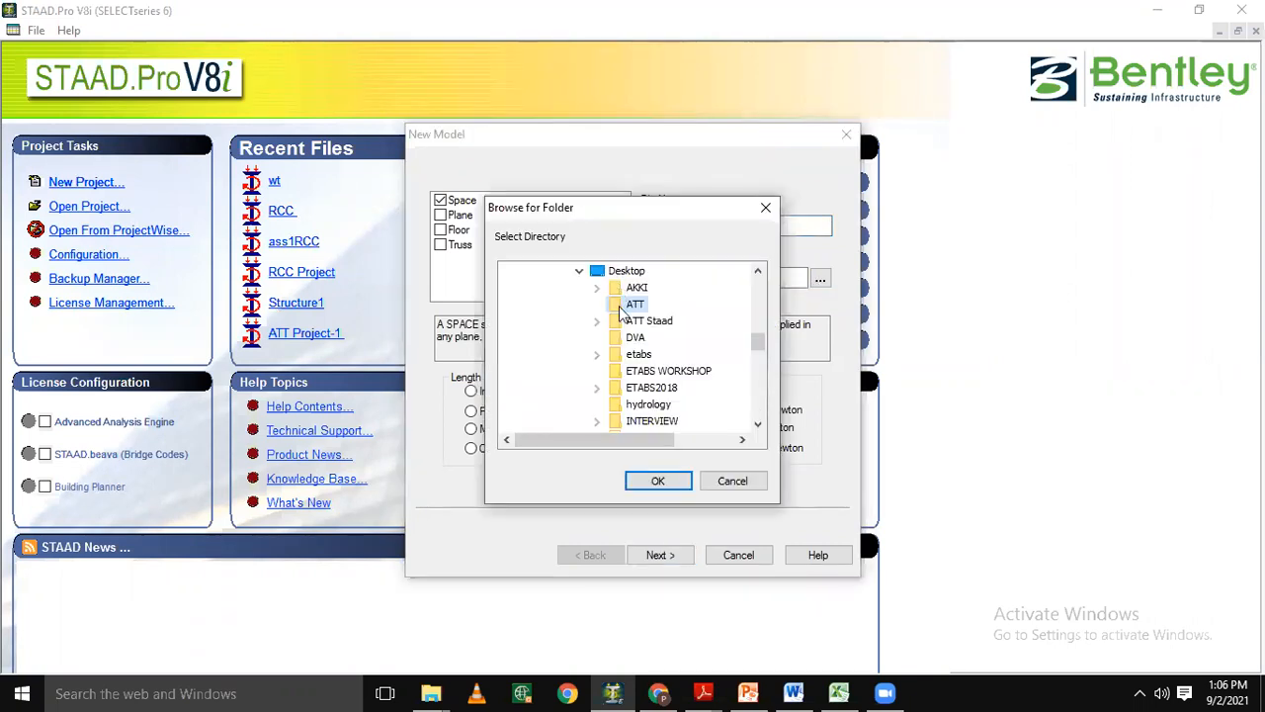
{"action": "left_click", "coordinate": [655, 482]}
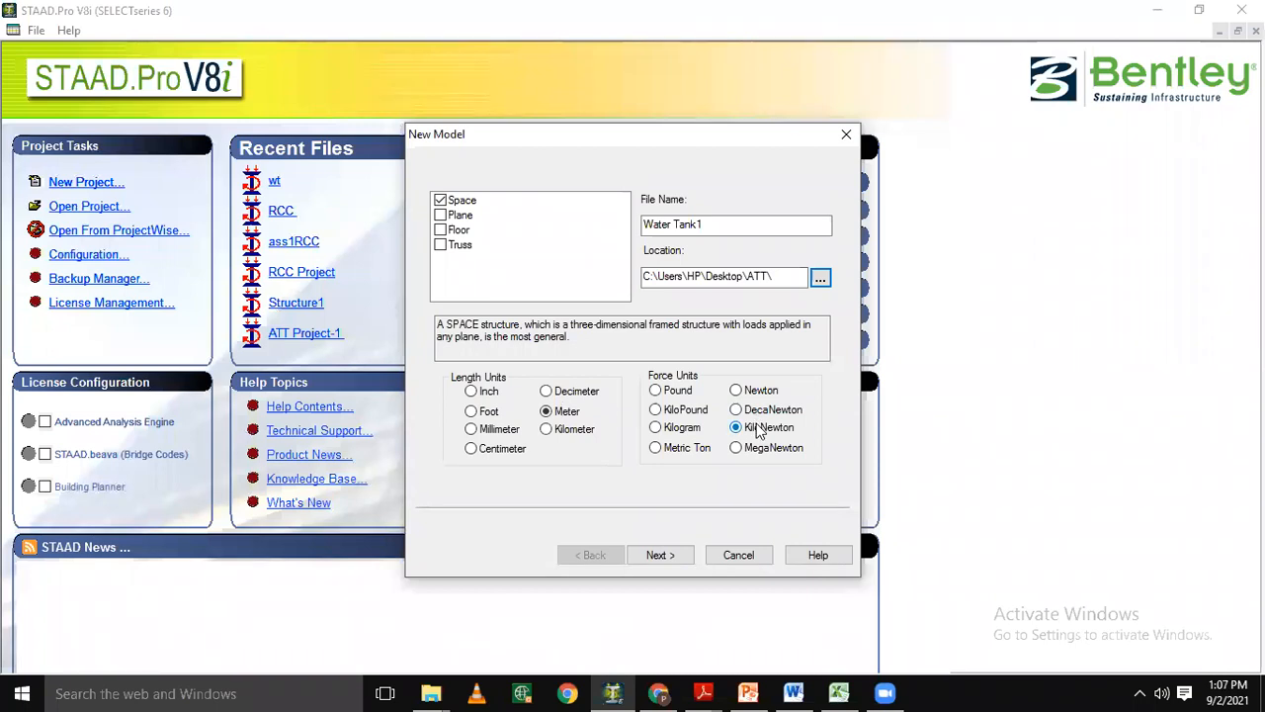
{"action": "left_click", "coordinate": [556, 412]}
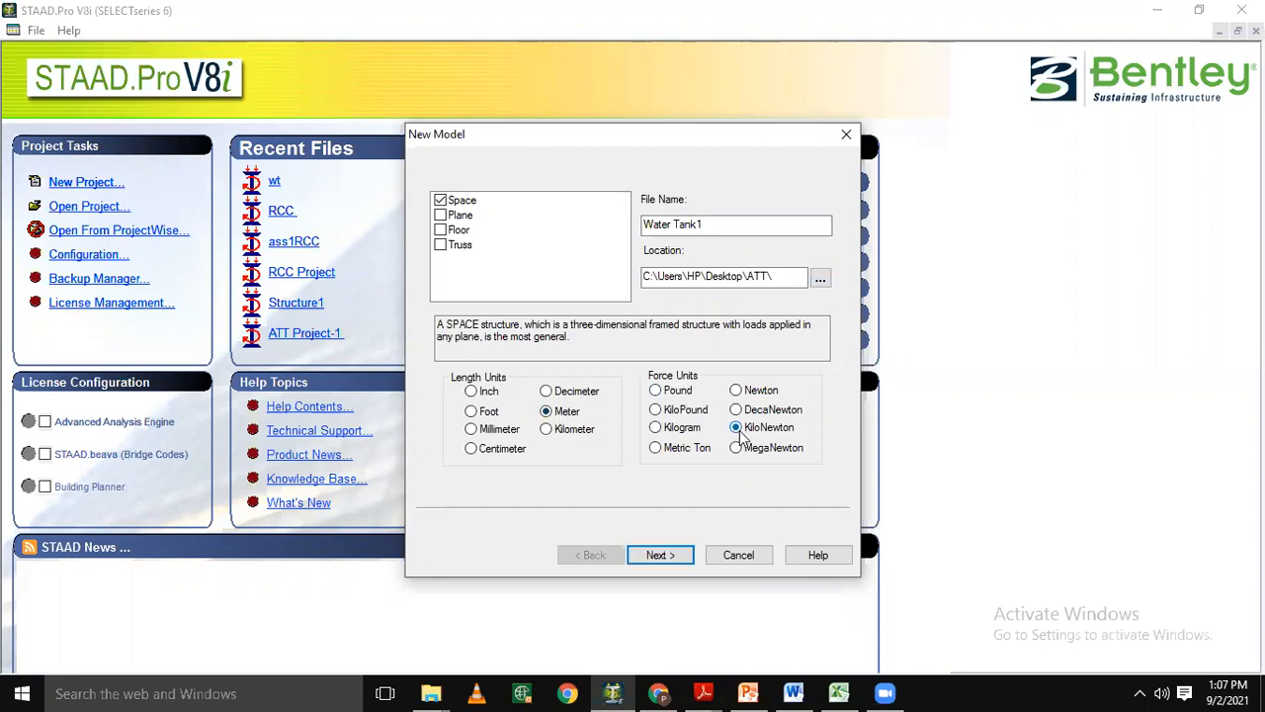
{"action": "left_click", "coordinate": [667, 557]}
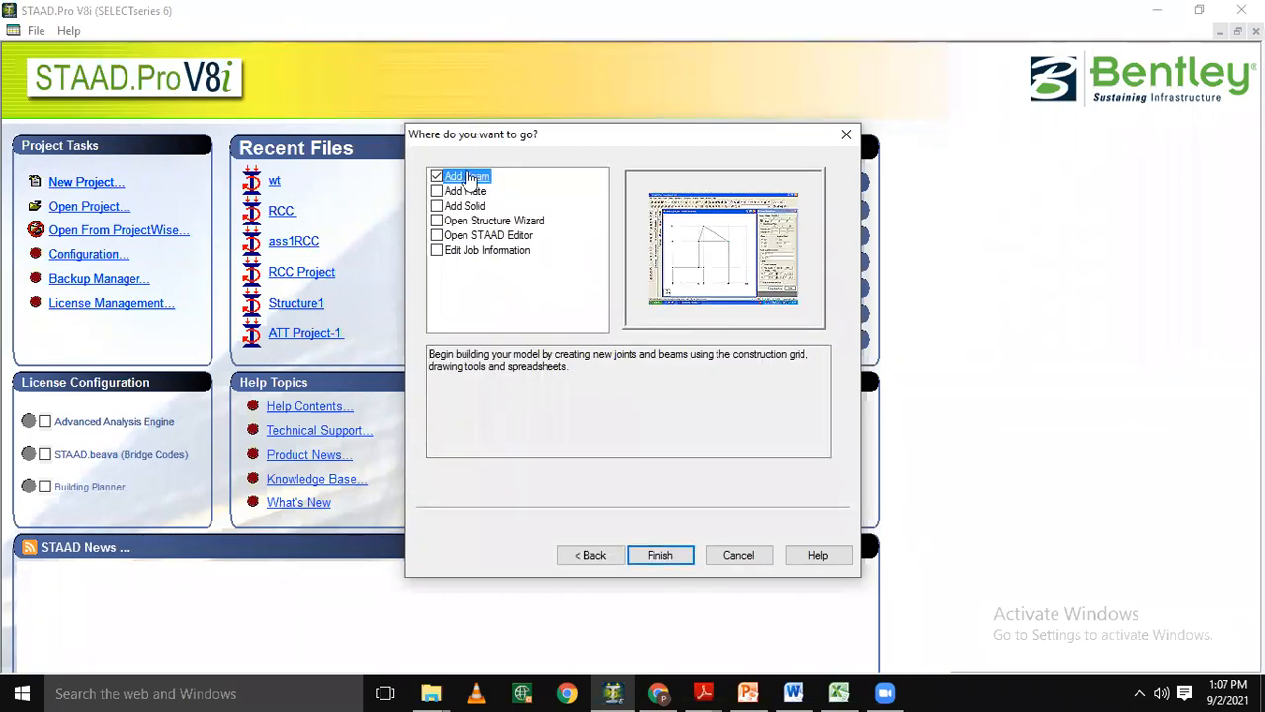
{"action": "left_click", "coordinate": [661, 556]}
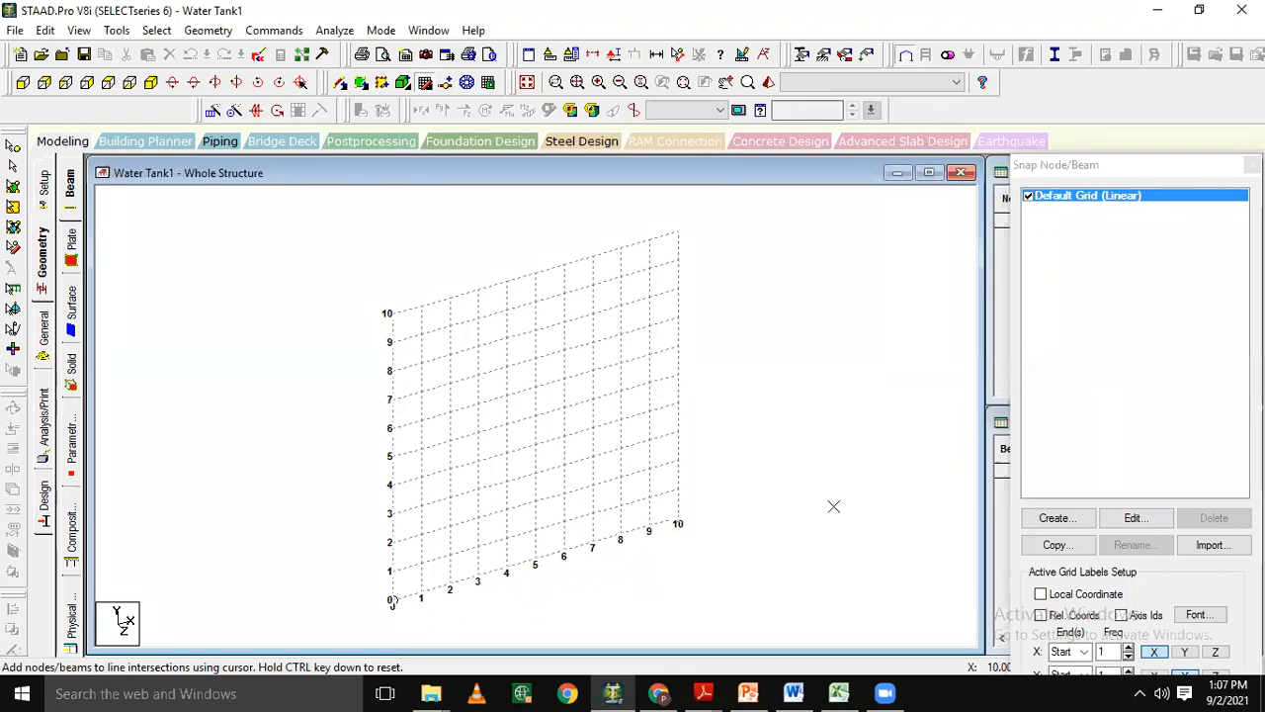
Run the Structure Wizard and open the Grid Frame prototype from the Frame Models.
{"action": "left_click", "coordinate": [22, 84]}
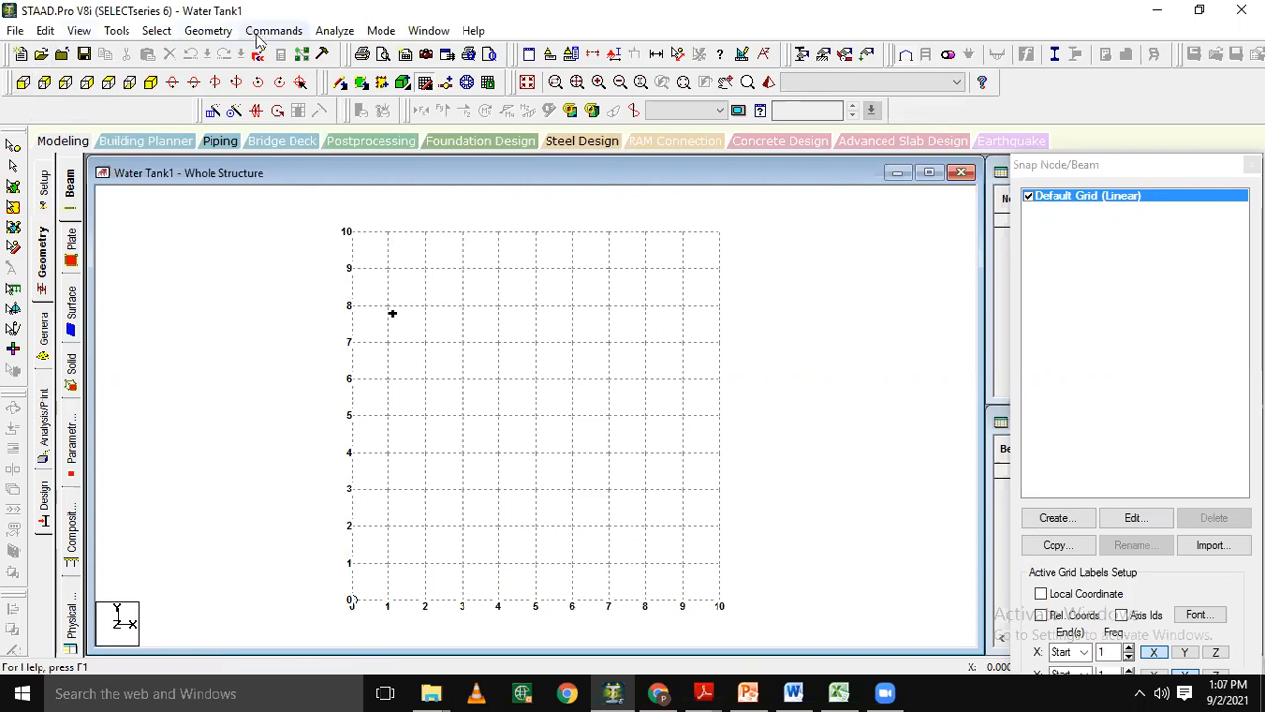
{"action": "left_click", "coordinate": [219, 36]}
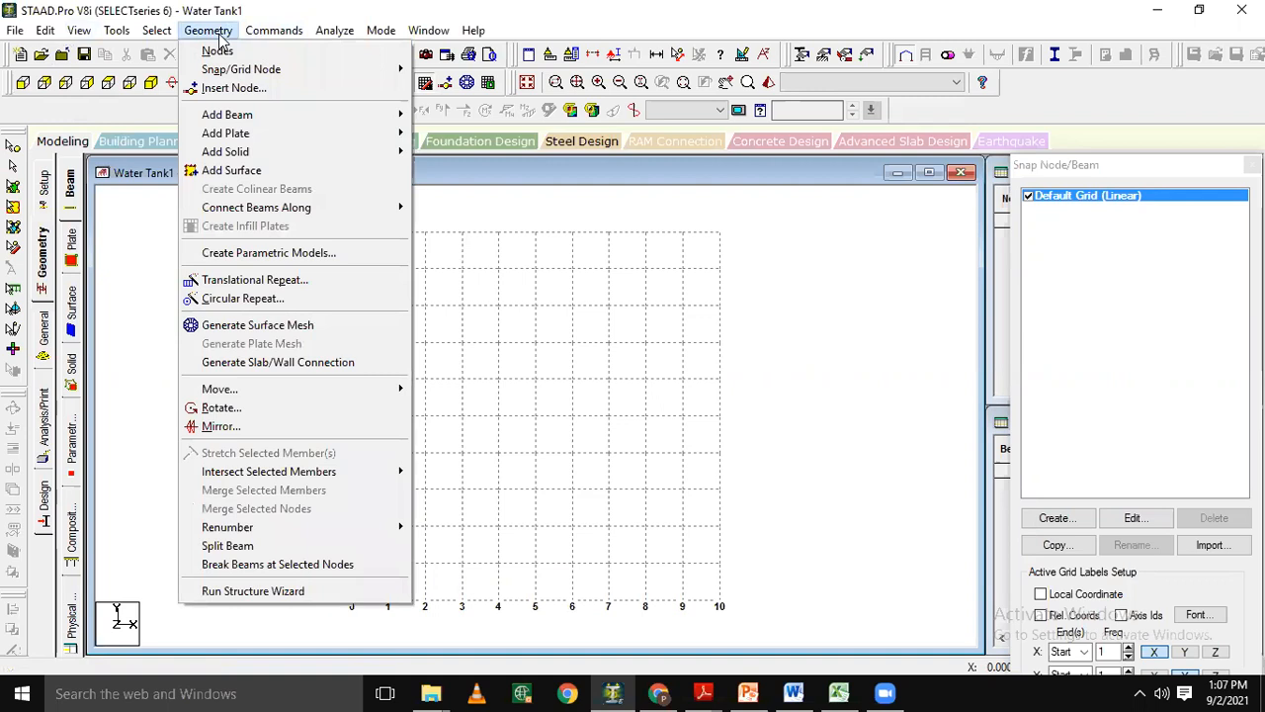
{"action": "left_click", "coordinate": [317, 592]}
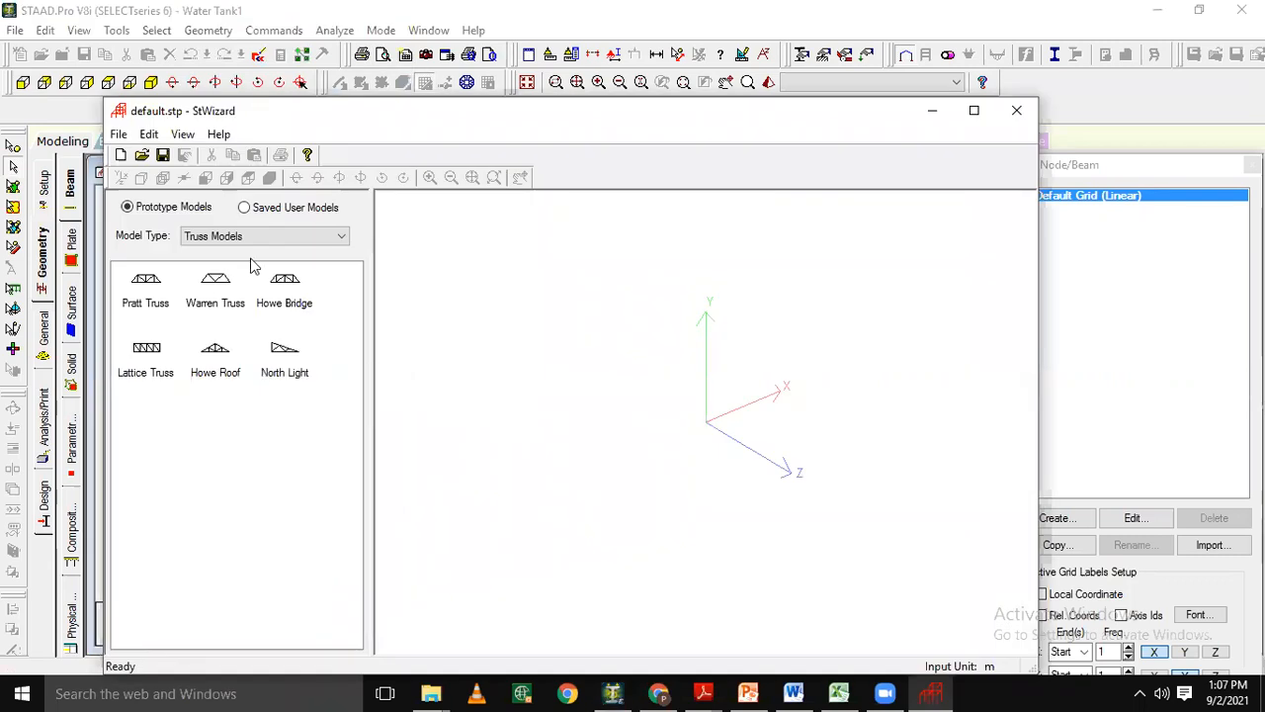
{"action": "left_click", "coordinate": [238, 238]}
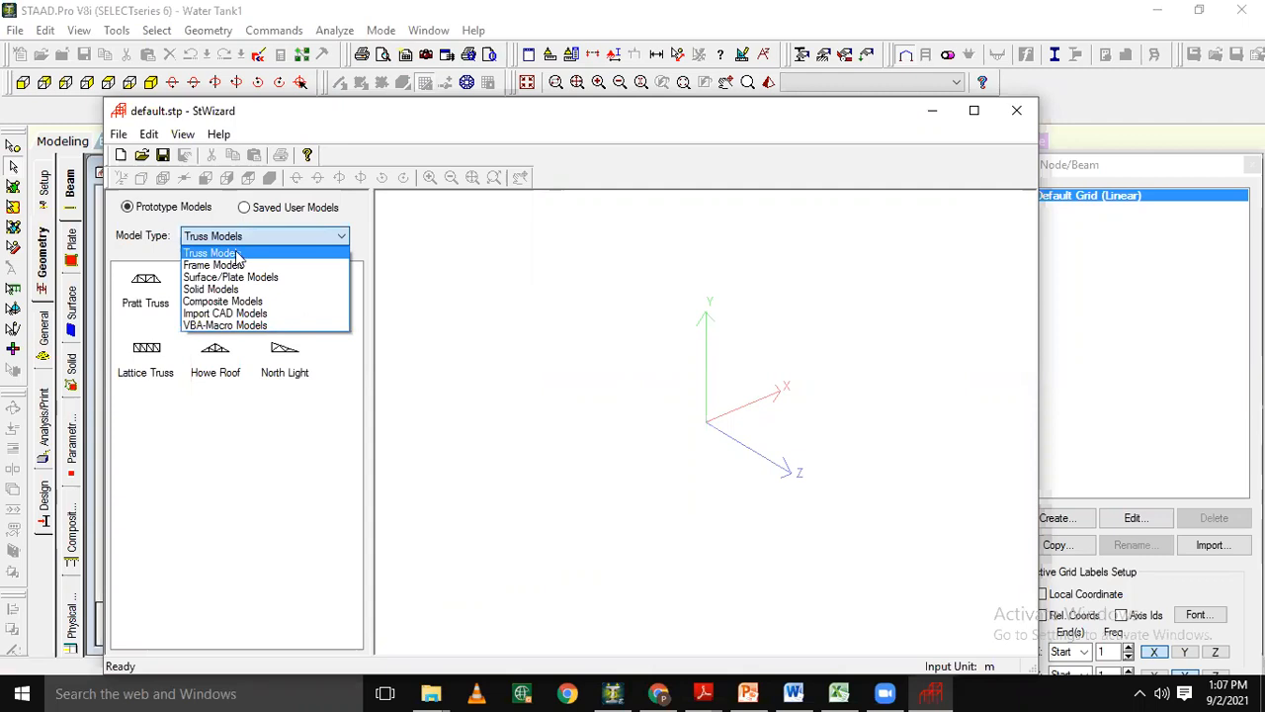
{"action": "left_click", "coordinate": [235, 267]}
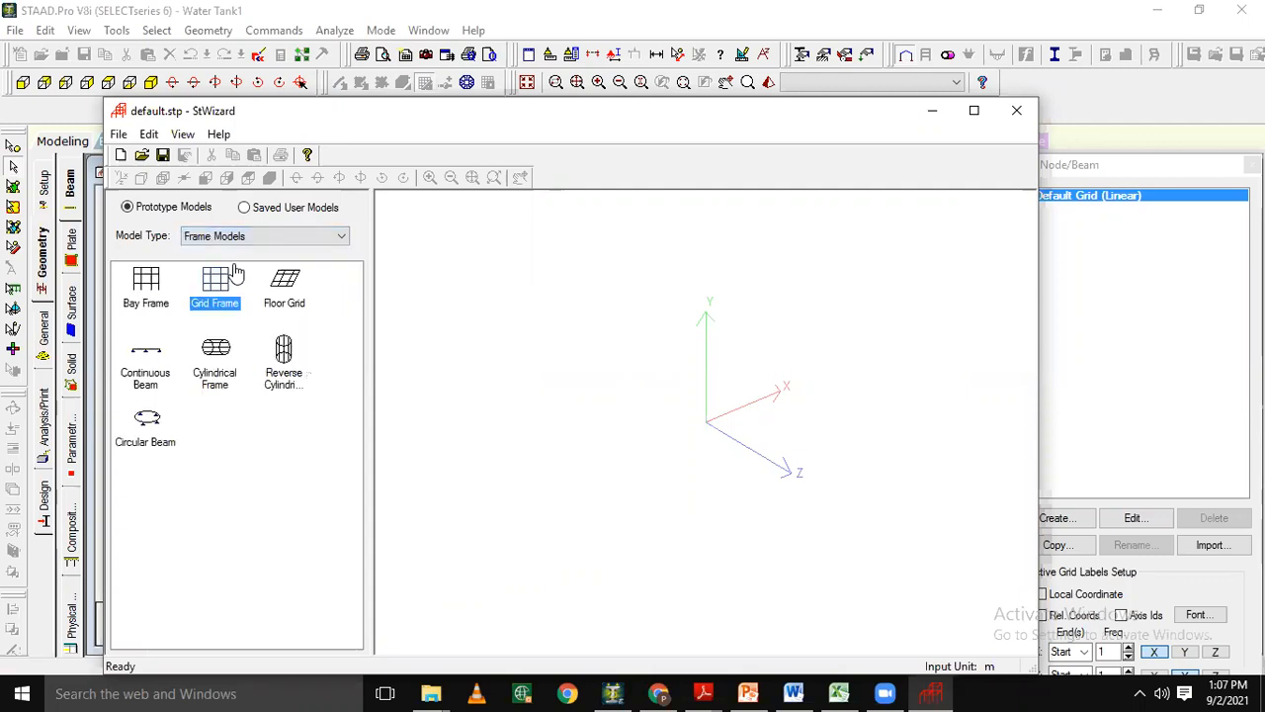
{"action": "double_click", "coordinate": [215, 287]}
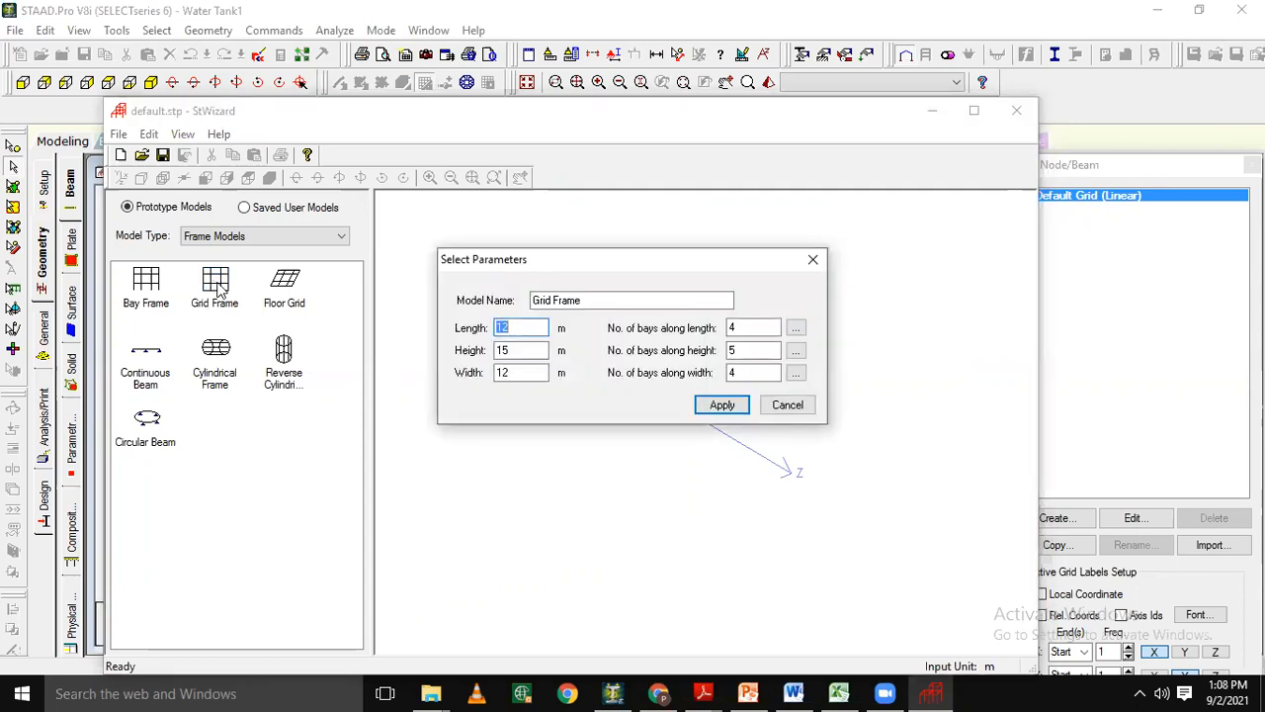
Set the grid frame's length to 12 m, height to 6 m and width to 8 m.
{"action": "left_click", "coordinate": [522, 327]}
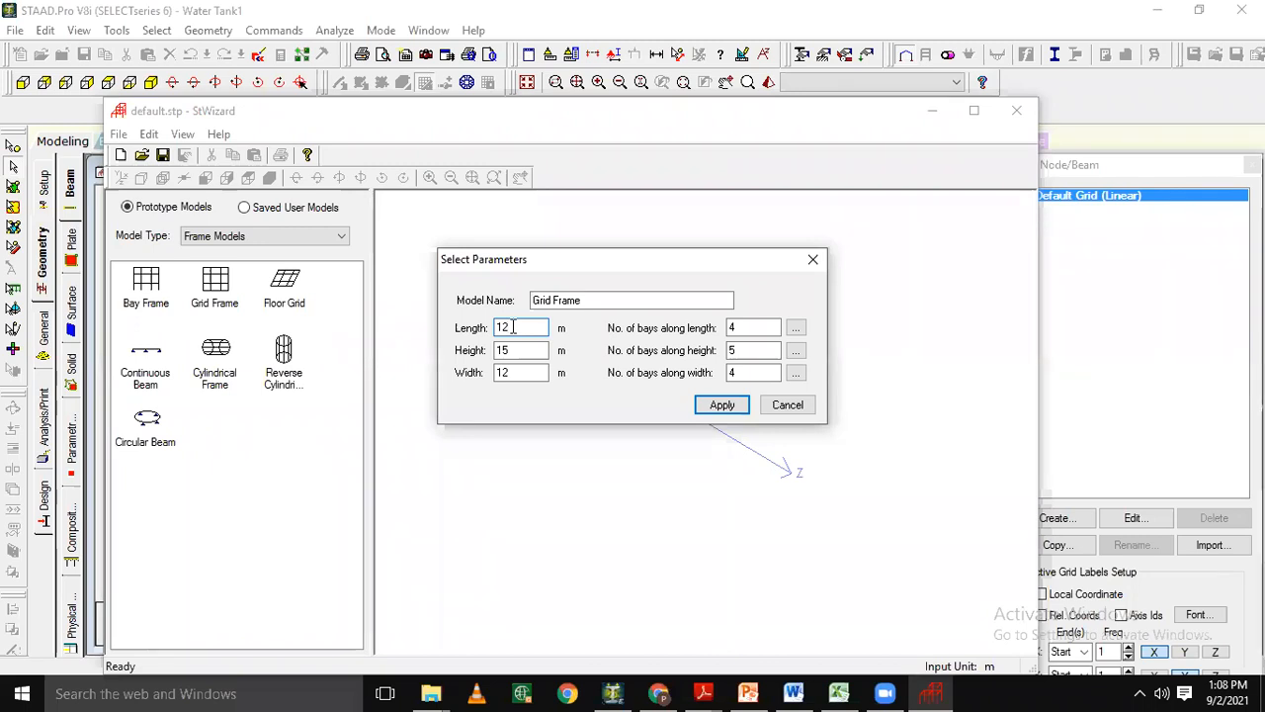
{"action": "key", "text": "Tab"}
{"action": "type", "text": "6"}
{"action": "double_click", "coordinate": [539, 372]}
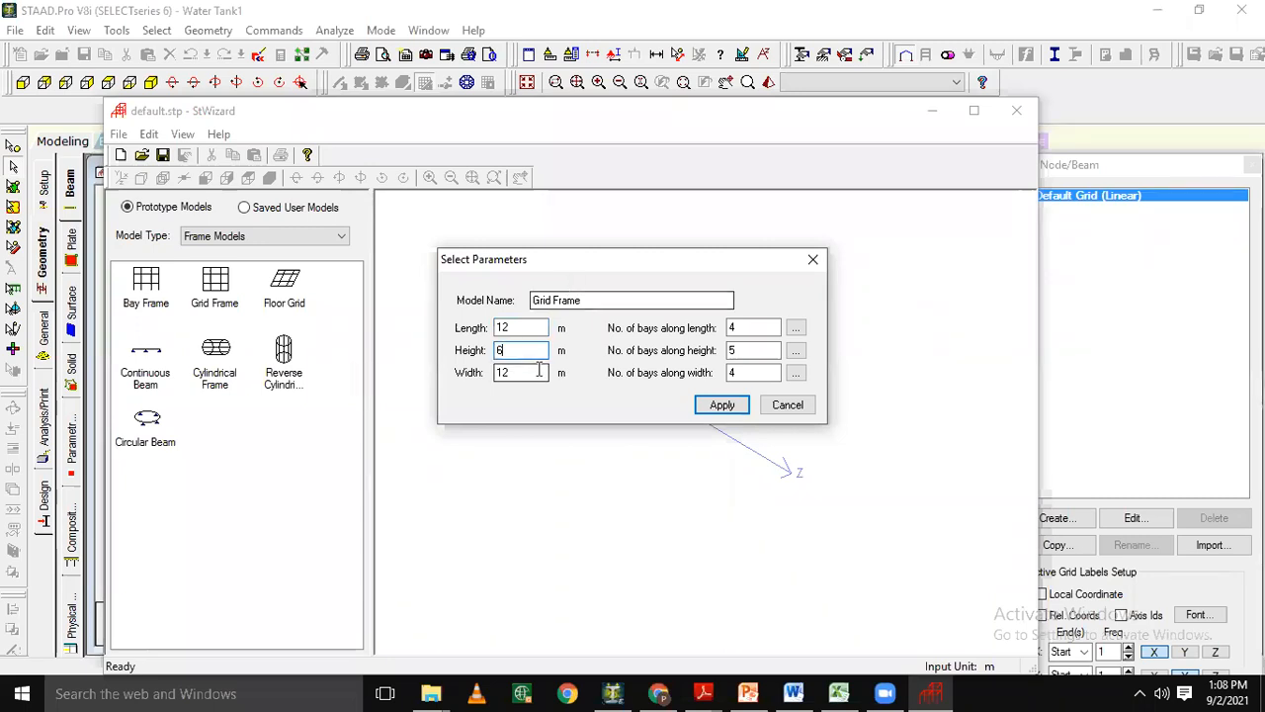
{"action": "type", "text": "8"}
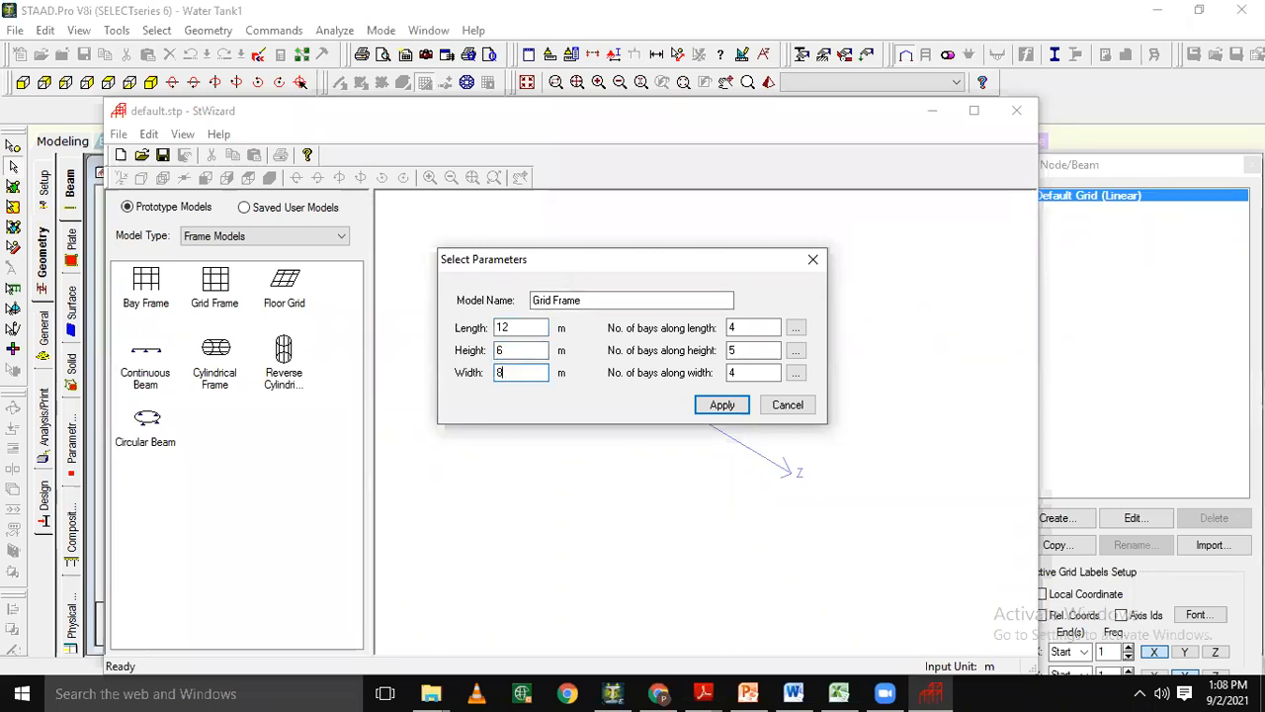
Set one bay along the length, height and width, and generate the grid frame.
{"action": "double_click", "coordinate": [748, 330]}
{"action": "type", "text": "1"}
{"action": "double_click", "coordinate": [744, 351]}
{"action": "type", "text": "1"}
{"action": "double_click", "coordinate": [751, 373]}
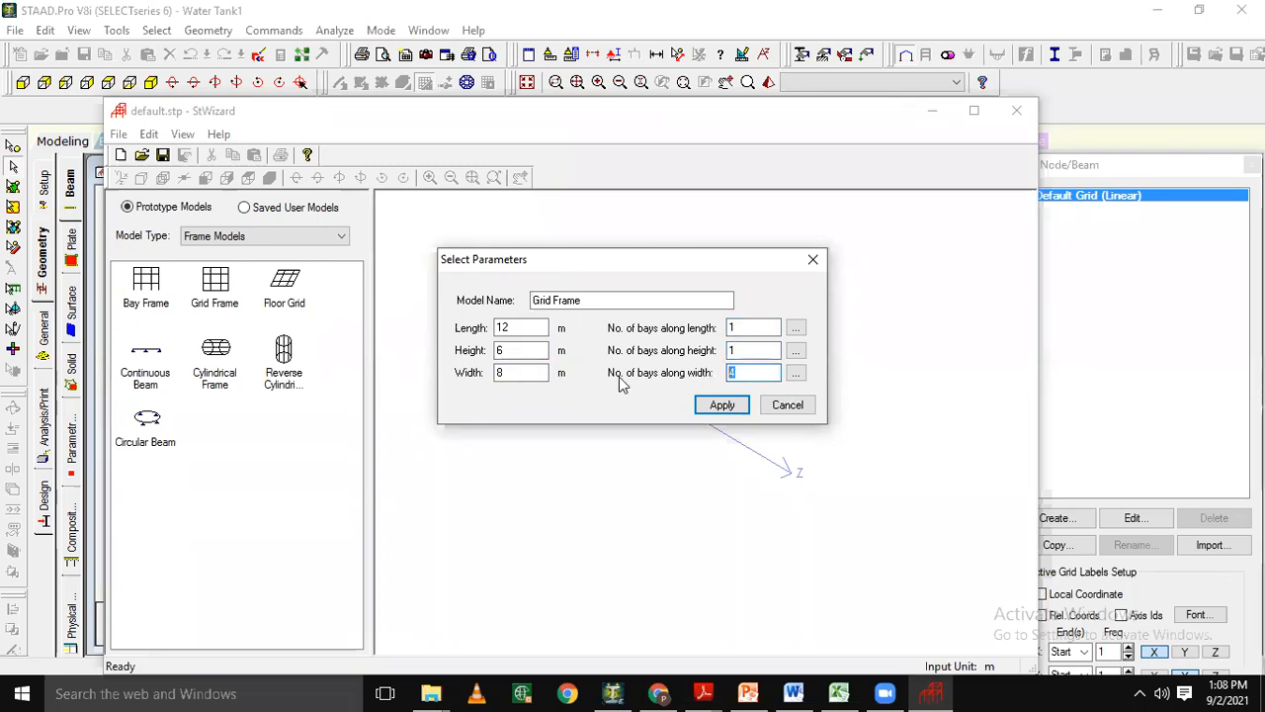
{"action": "type", "text": "1"}
{"action": "left_click", "coordinate": [722, 406]}
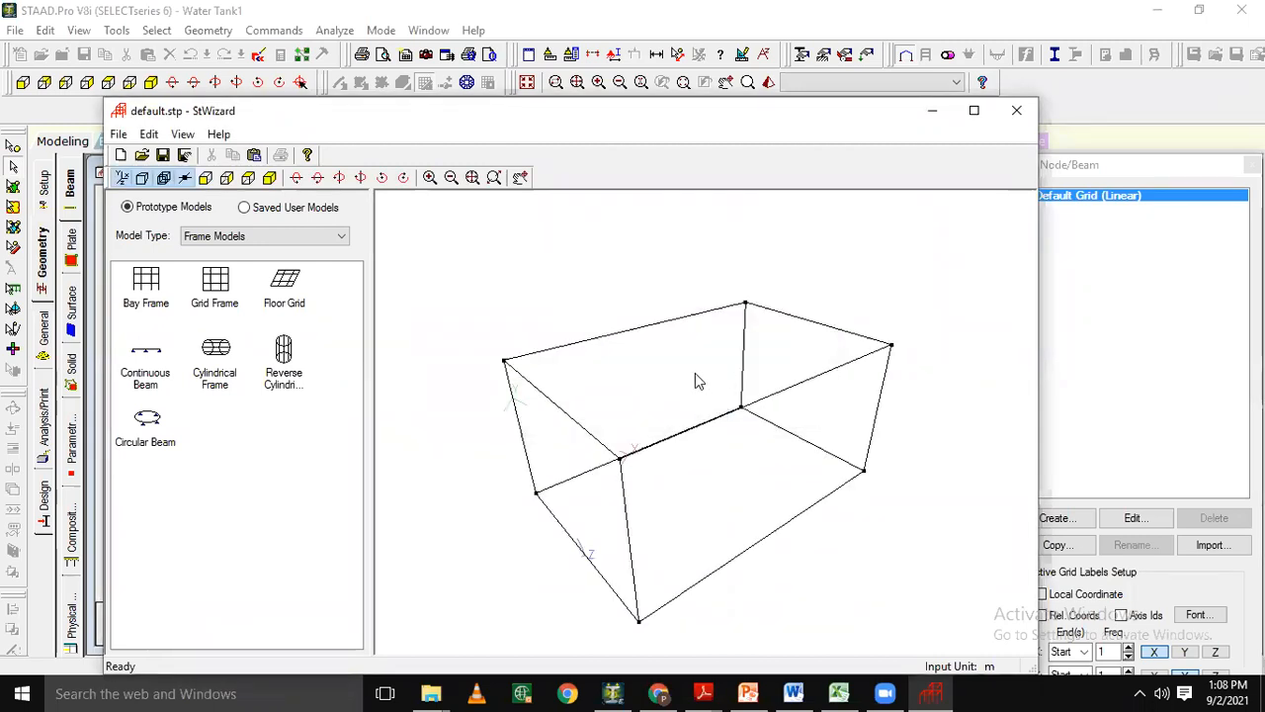
Close the Structure Wizard and transfer the generated grid frame into the Water Tank1 model.
{"action": "left_click_drag", "start_coordinate": [676, 373], "coordinate": [603, 415]}
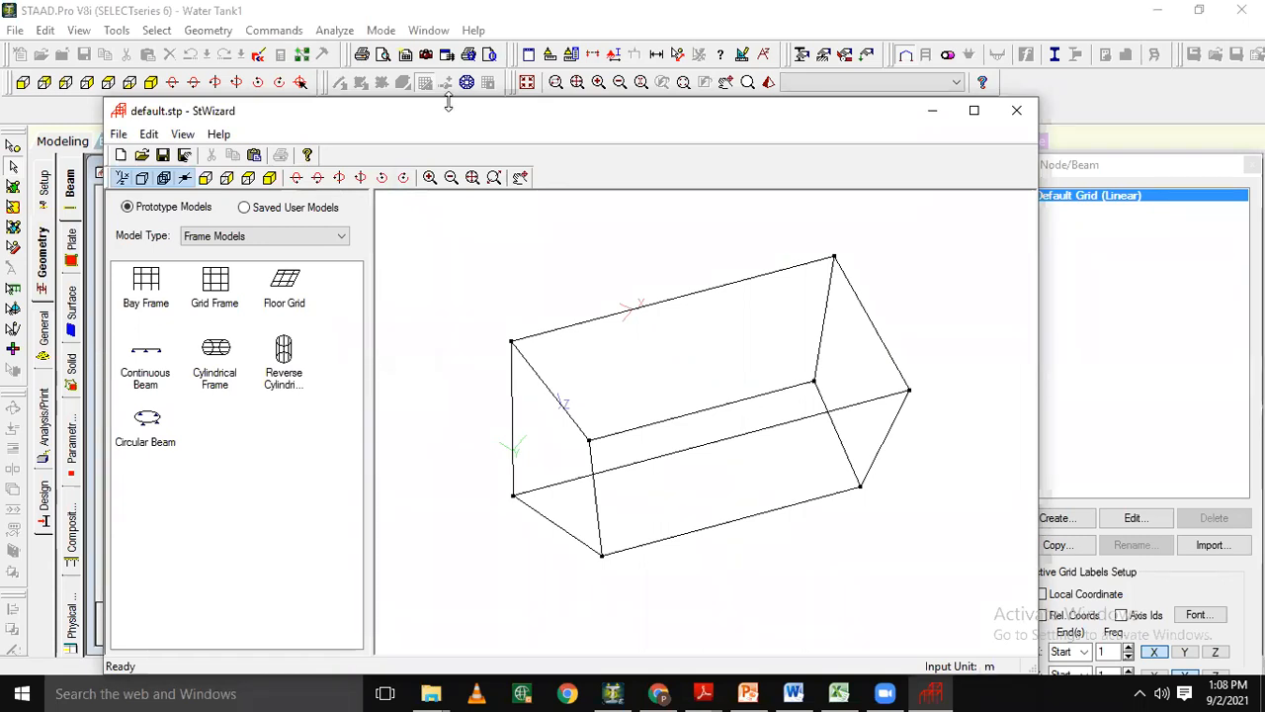
{"action": "left_click_drag", "start_coordinate": [441, 107], "coordinate": [386, 69]}
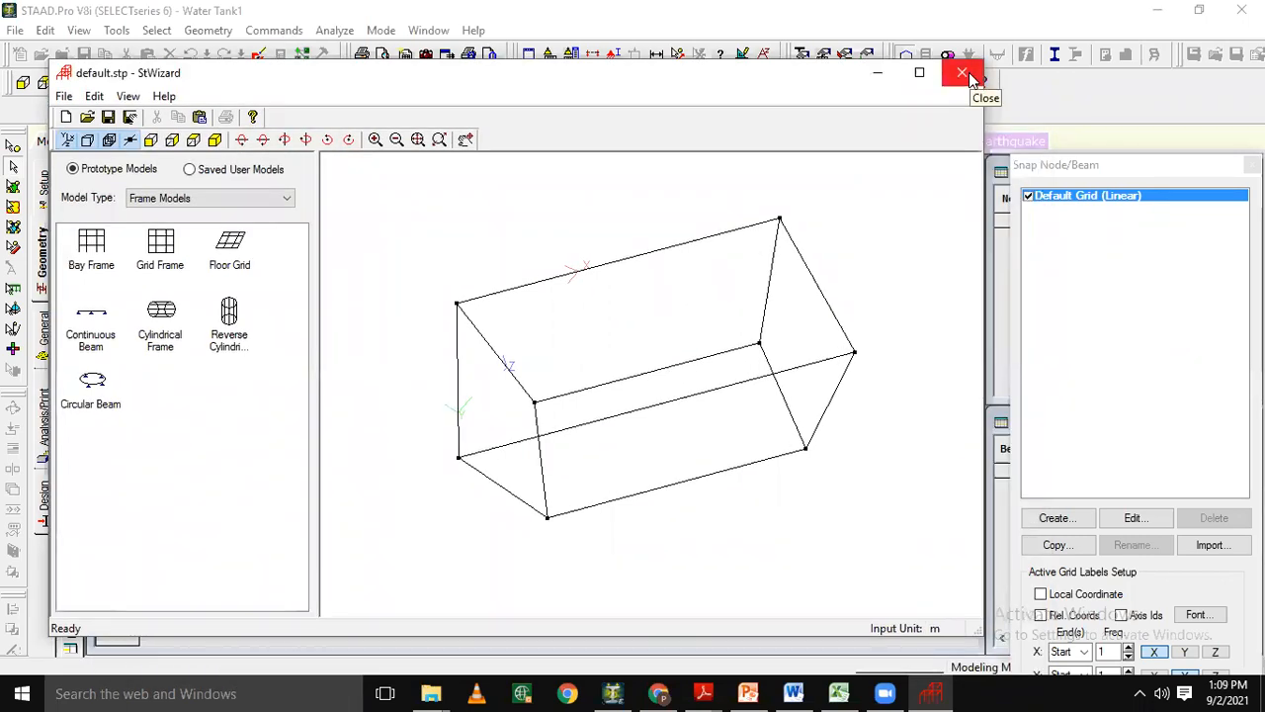
{"action": "left_click", "coordinate": [964, 75]}
{"action": "left_click", "coordinate": [706, 387]}
{"action": "left_click", "coordinate": [726, 267]}
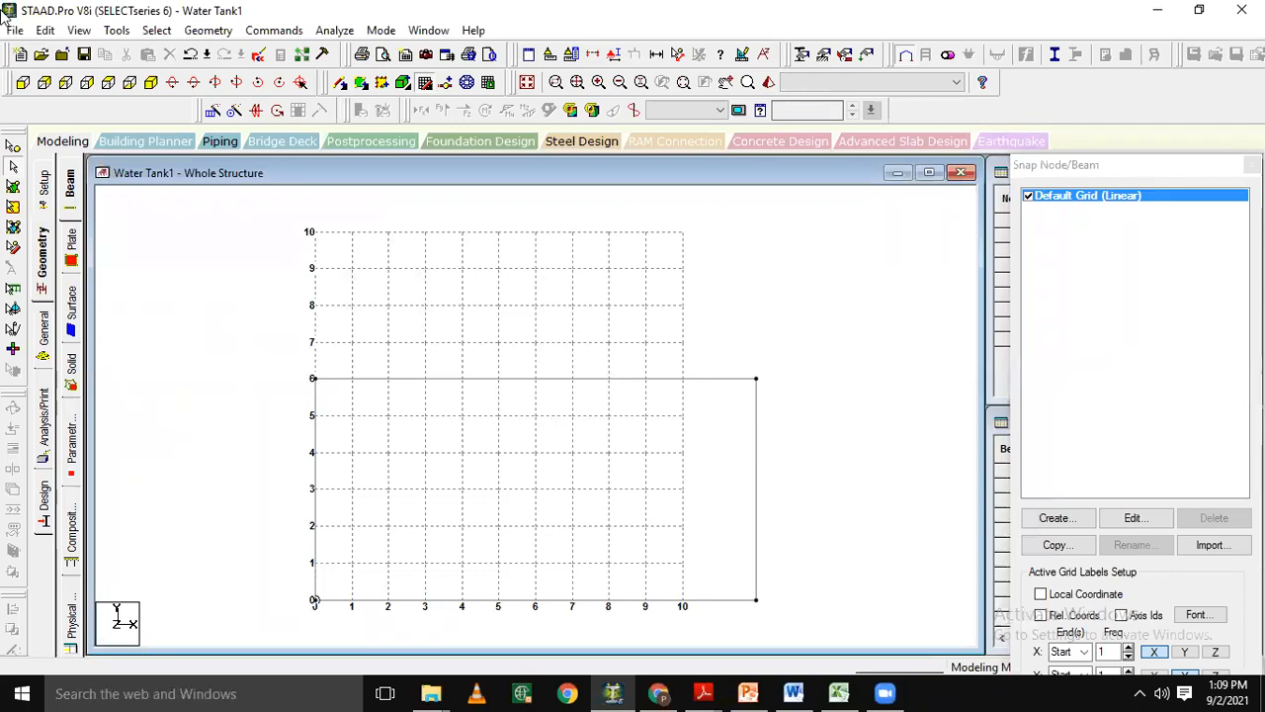
Show the frame in isometric view and turn off the snap node/beam construction grid.
{"action": "left_click", "coordinate": [152, 83]}
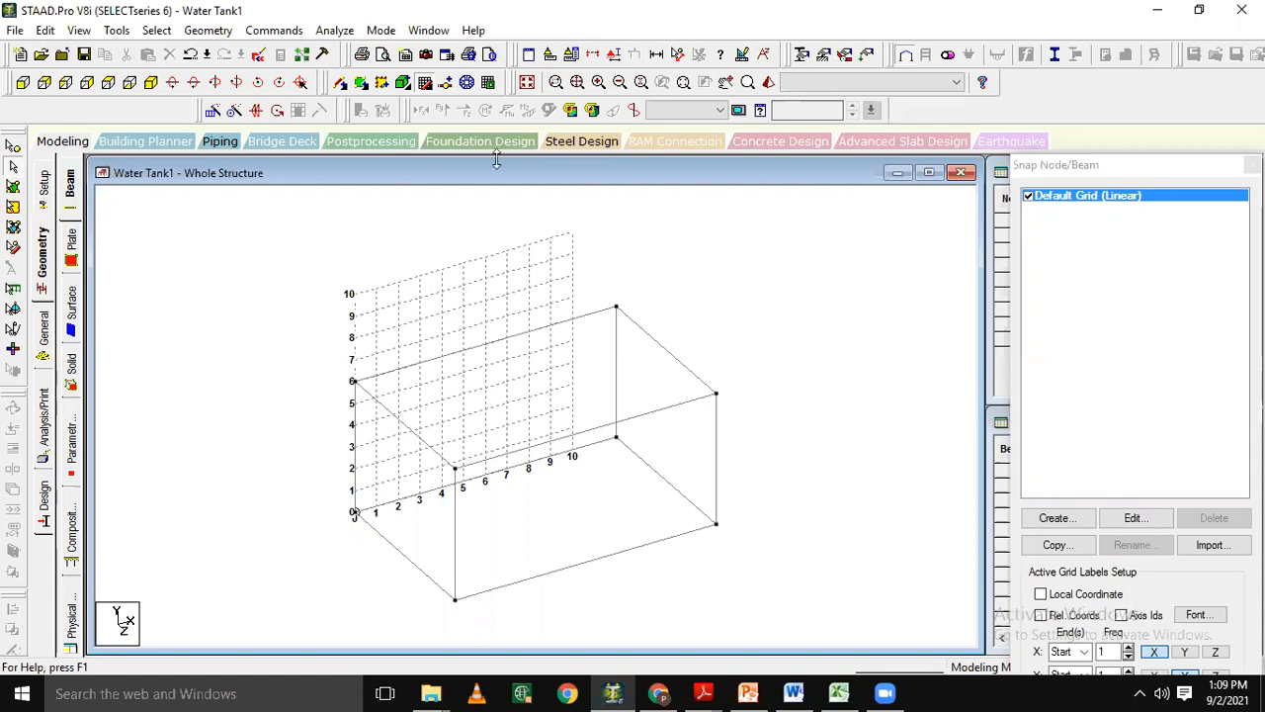
{"action": "left_click", "coordinate": [431, 87]}
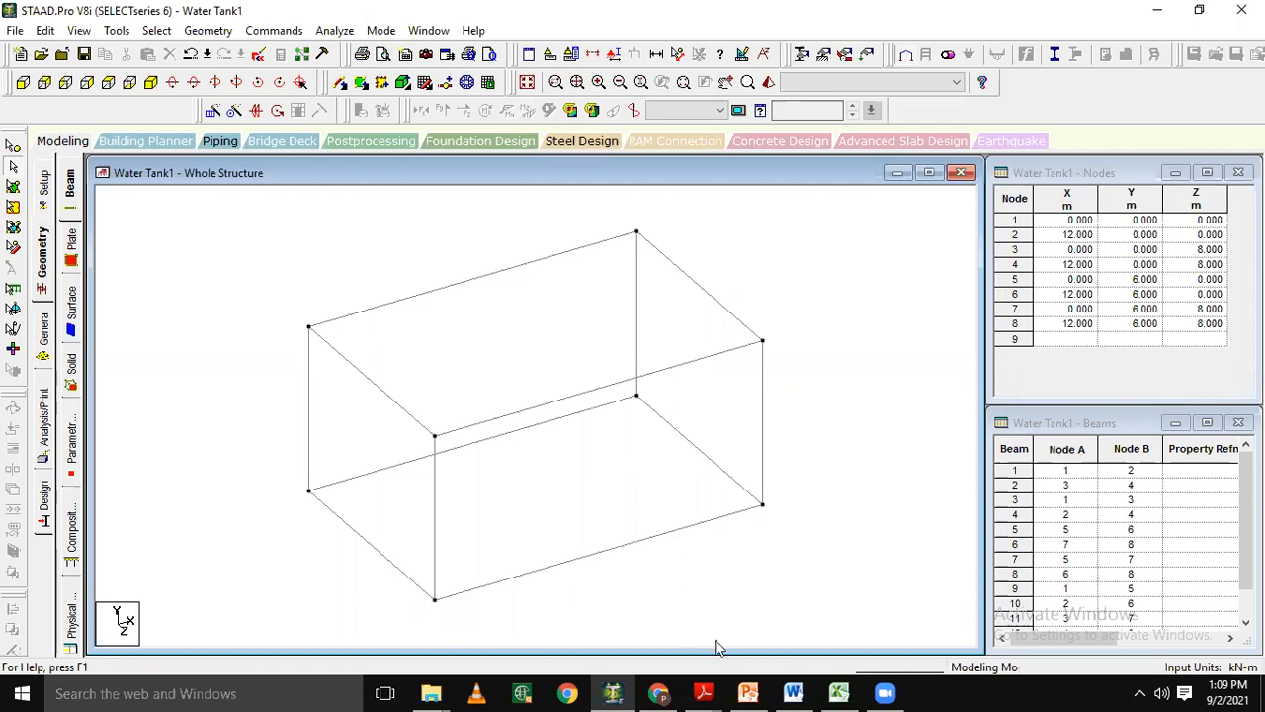
{"action": "left_click_drag", "start_coordinate": [496, 362], "coordinate": [451, 357]}
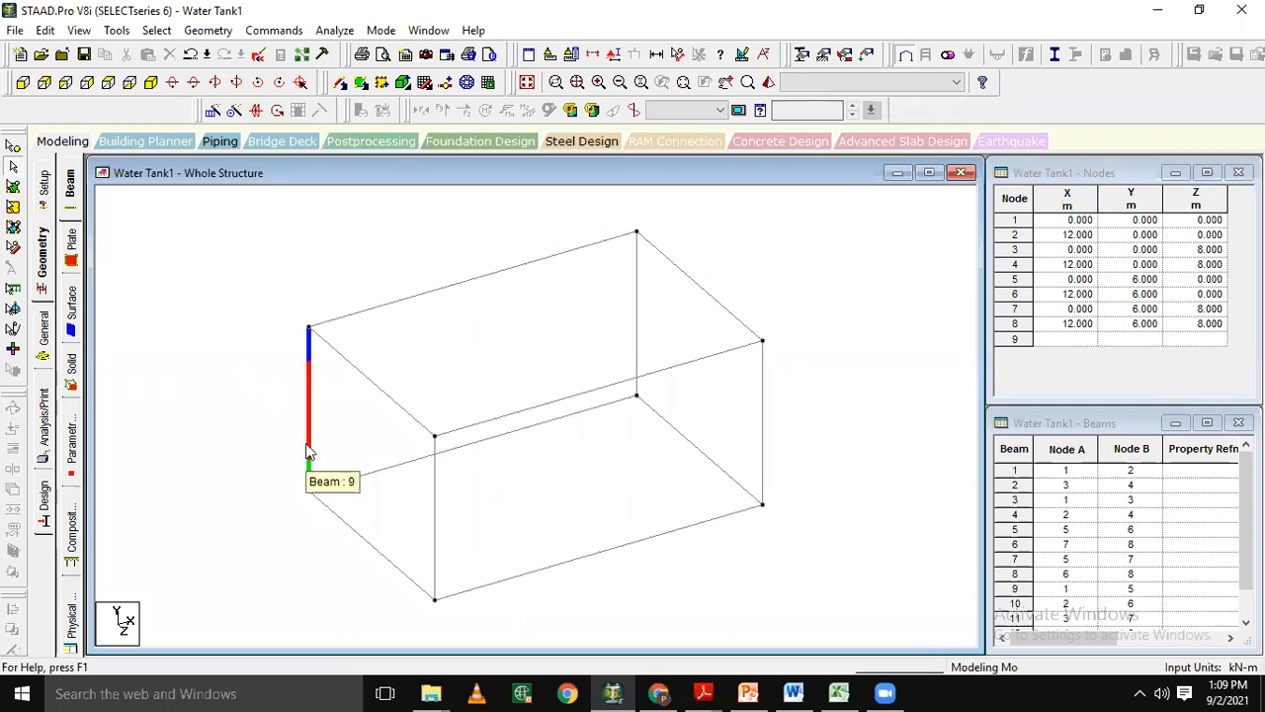
Insert 3 equally spaced nodes into each of the two long bottom beams.
{"action": "left_click", "coordinate": [374, 475]}
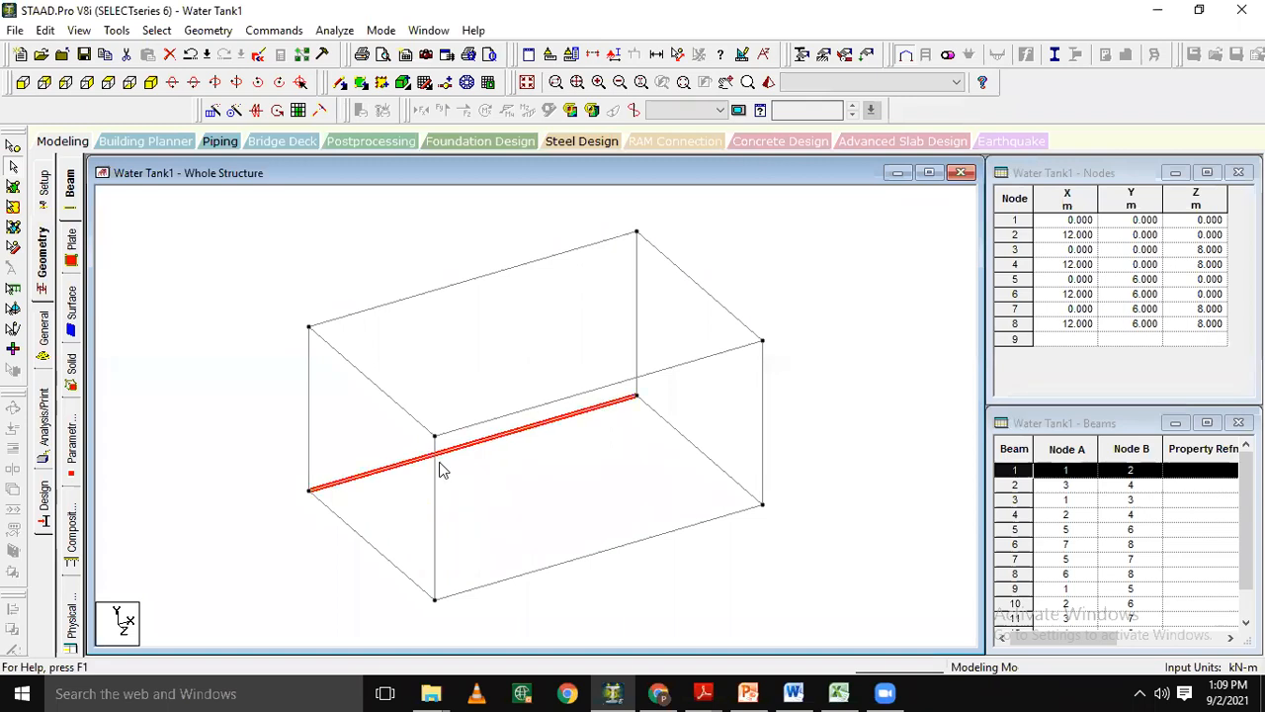
{"action": "left_click", "coordinate": [599, 557], "text": "ctrl"}
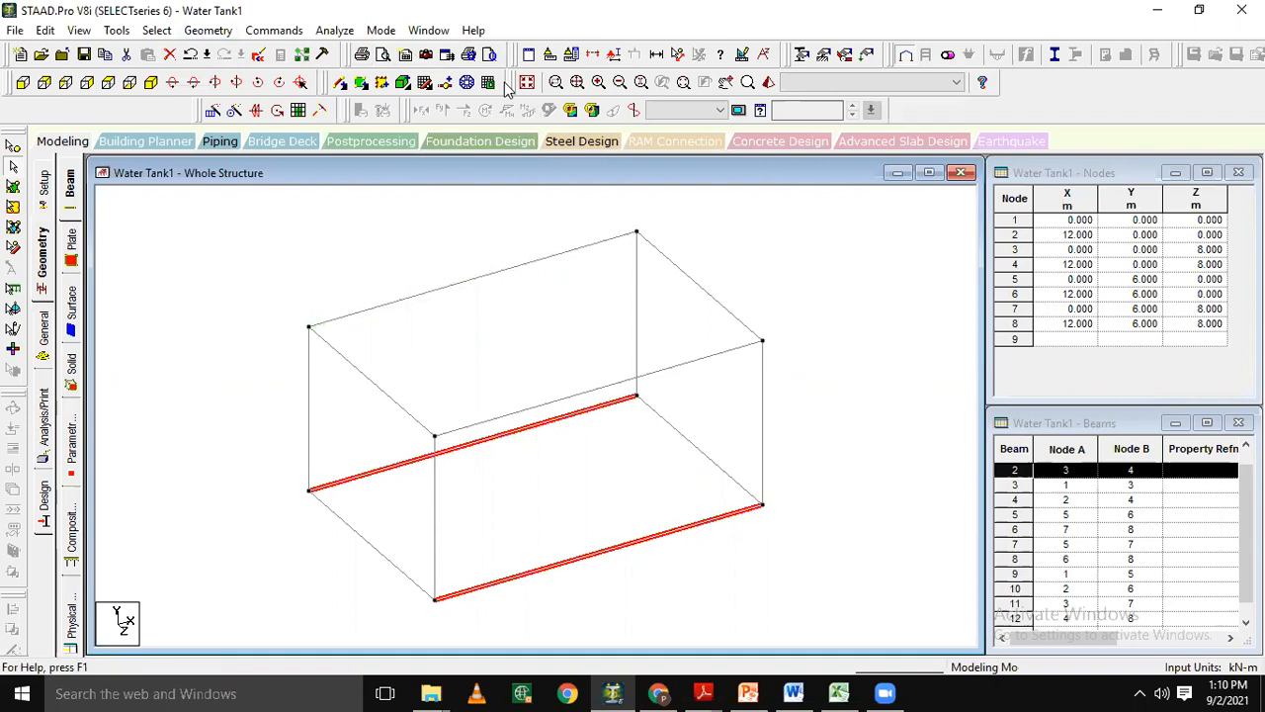
{"action": "left_click", "coordinate": [447, 84]}
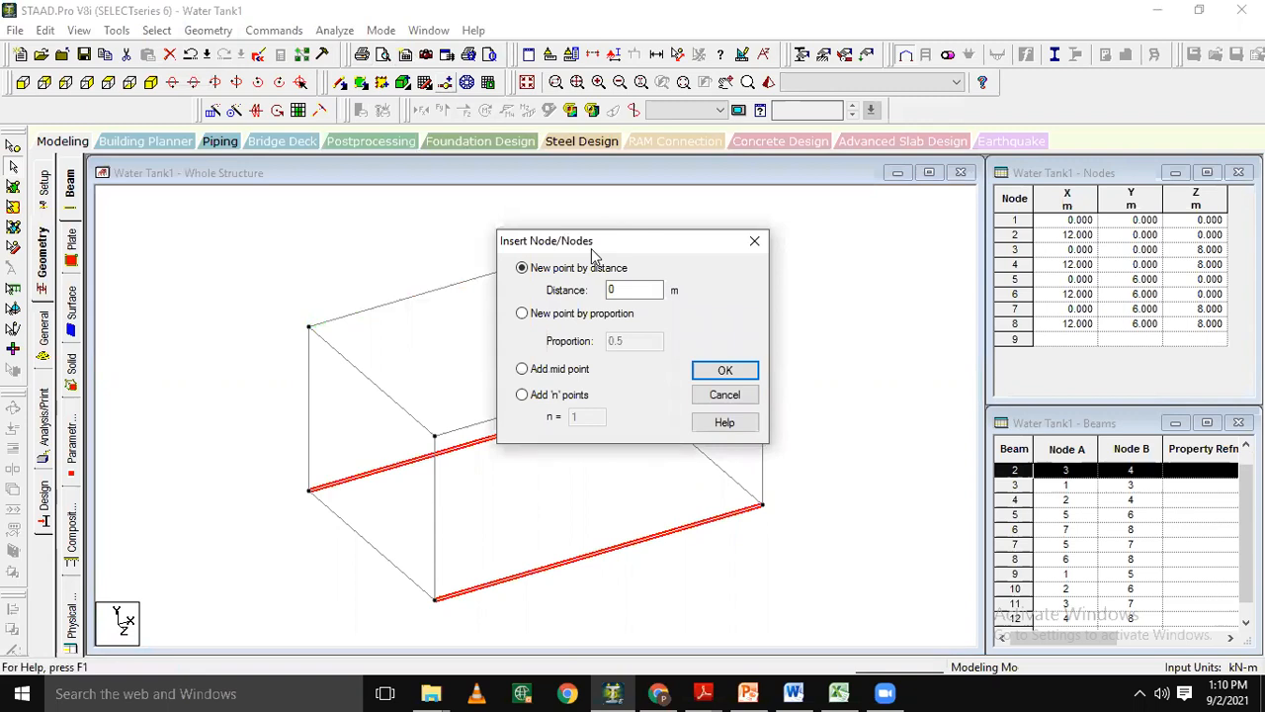
{"action": "left_click", "coordinate": [564, 401]}
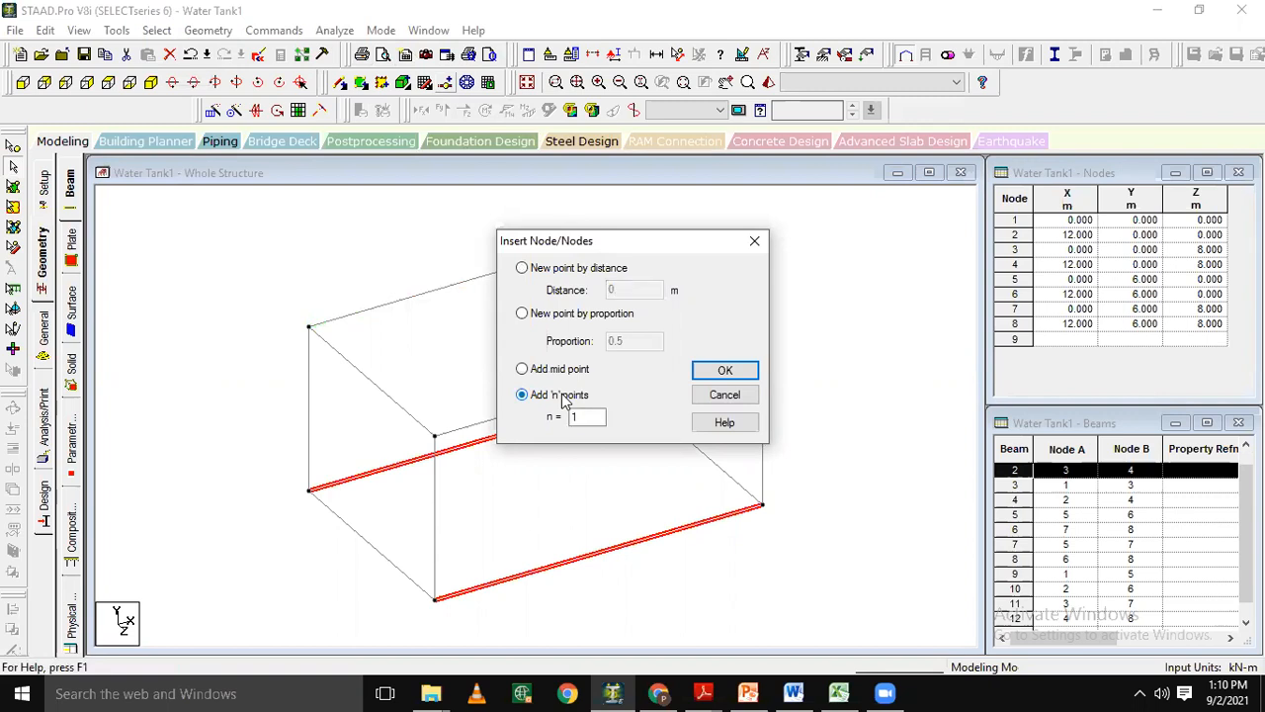
{"action": "type", "text": "3"}
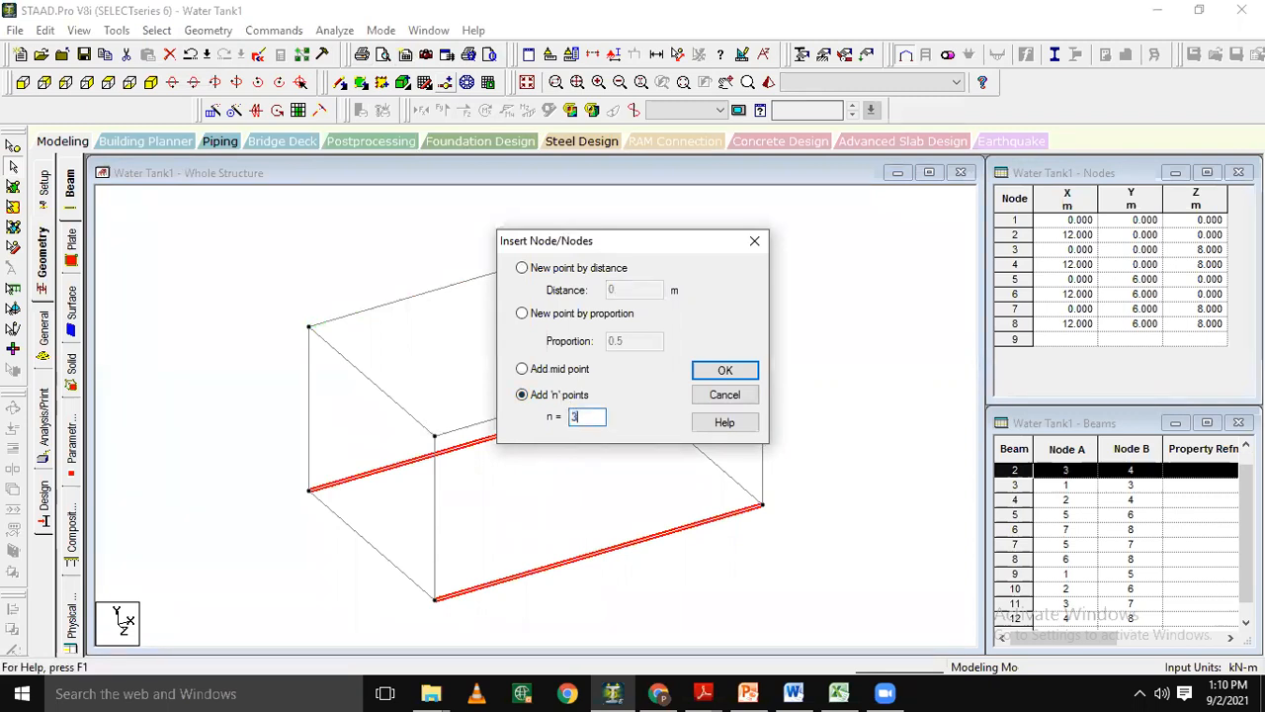
{"action": "left_click", "coordinate": [708, 372]}
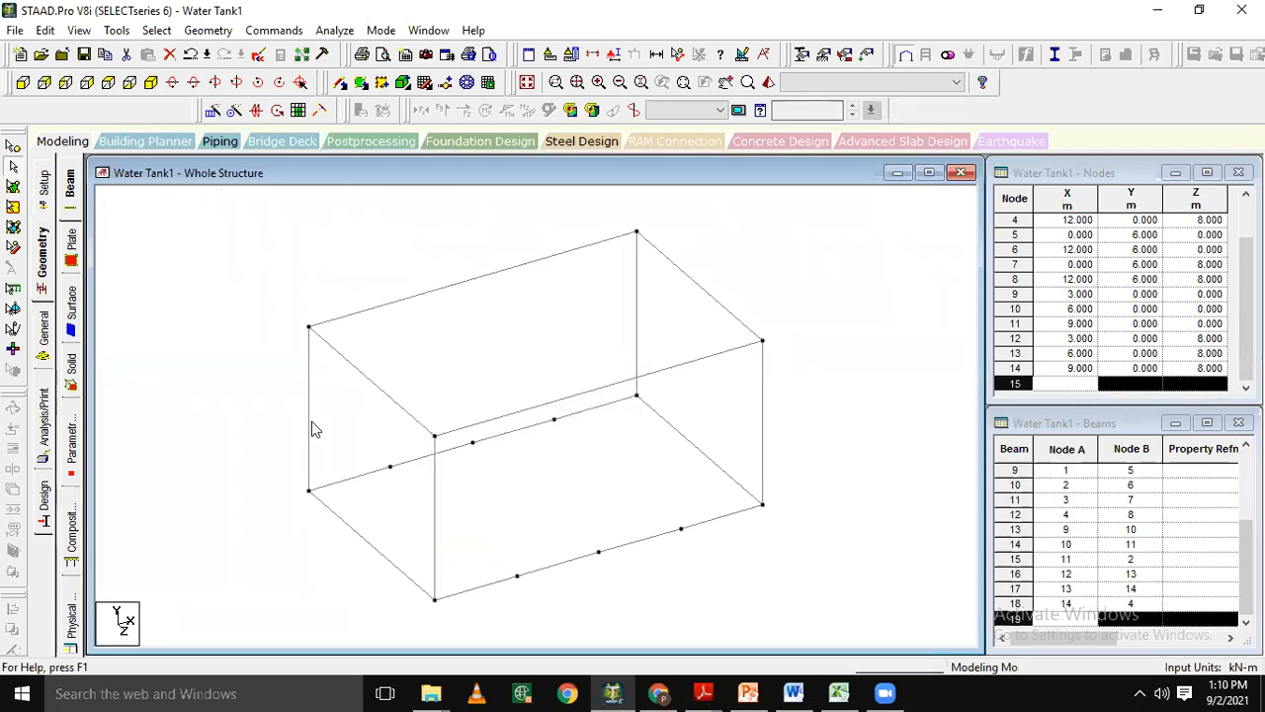
Insert a midpoint node into each of the two short bottom beams of the frame.
{"action": "left_click", "coordinate": [336, 526]}
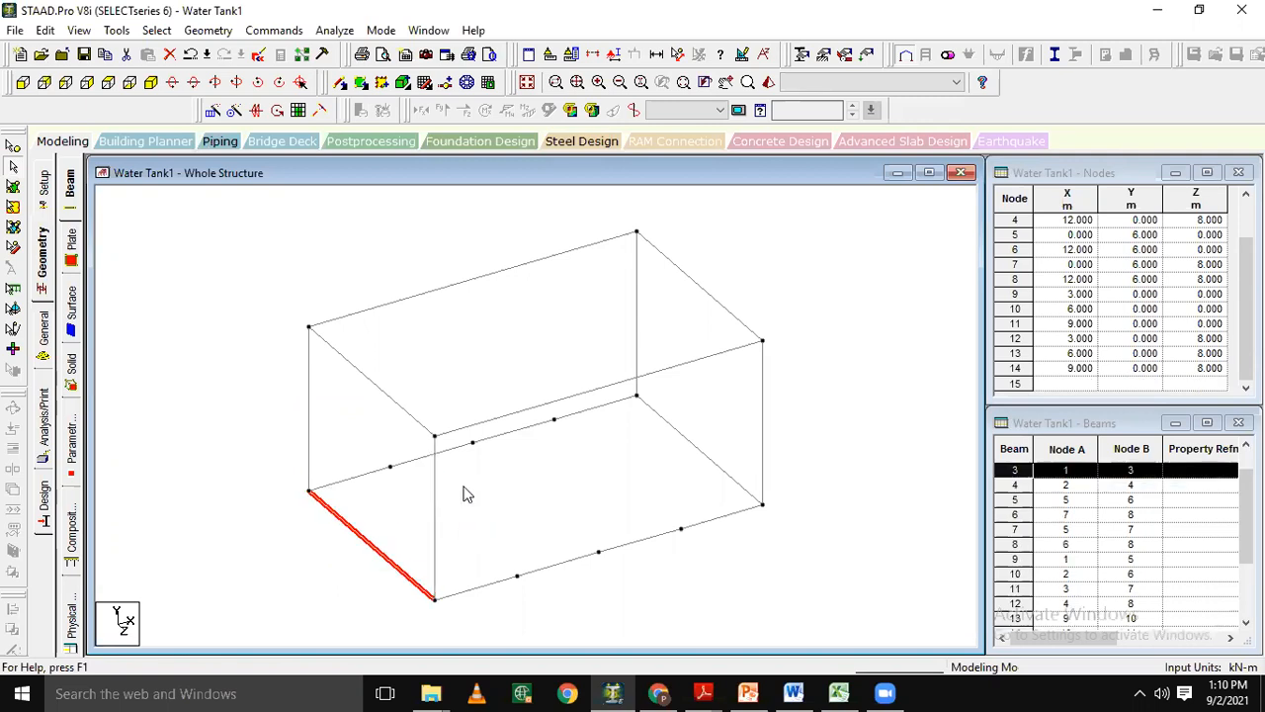
{"action": "left_click", "coordinate": [686, 439], "text": "ctrl"}
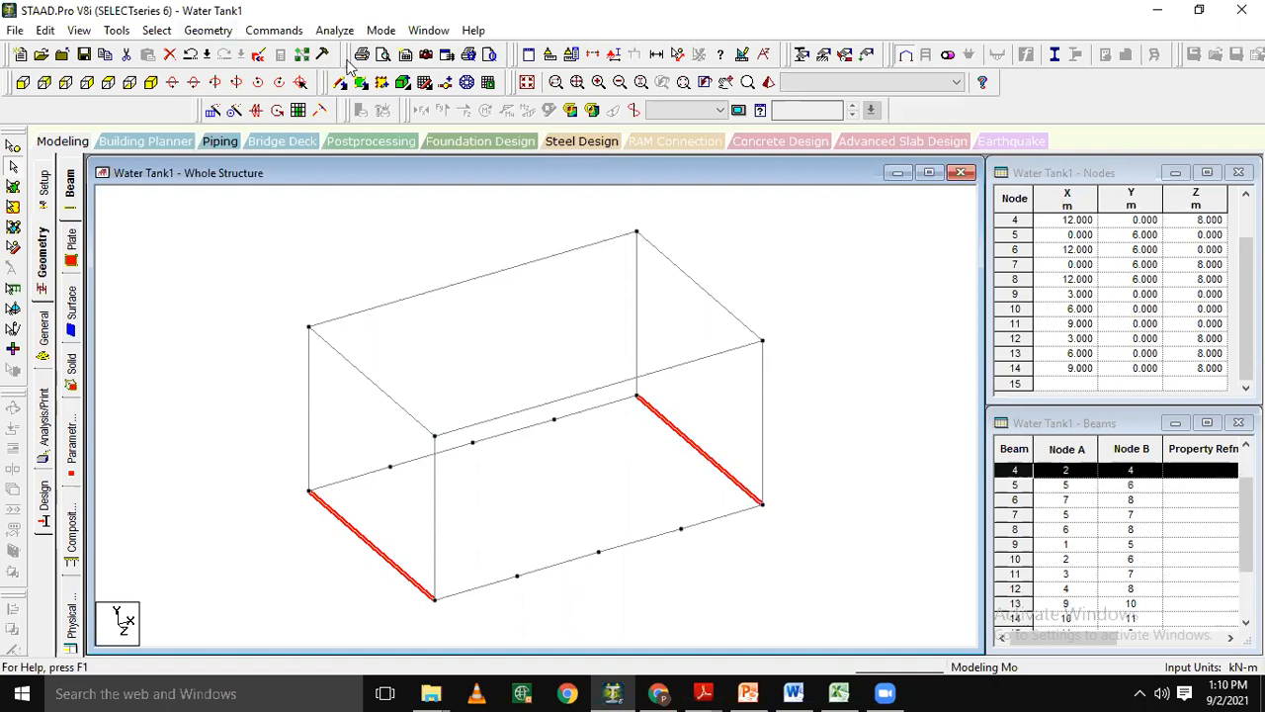
{"action": "left_click", "coordinate": [445, 85]}
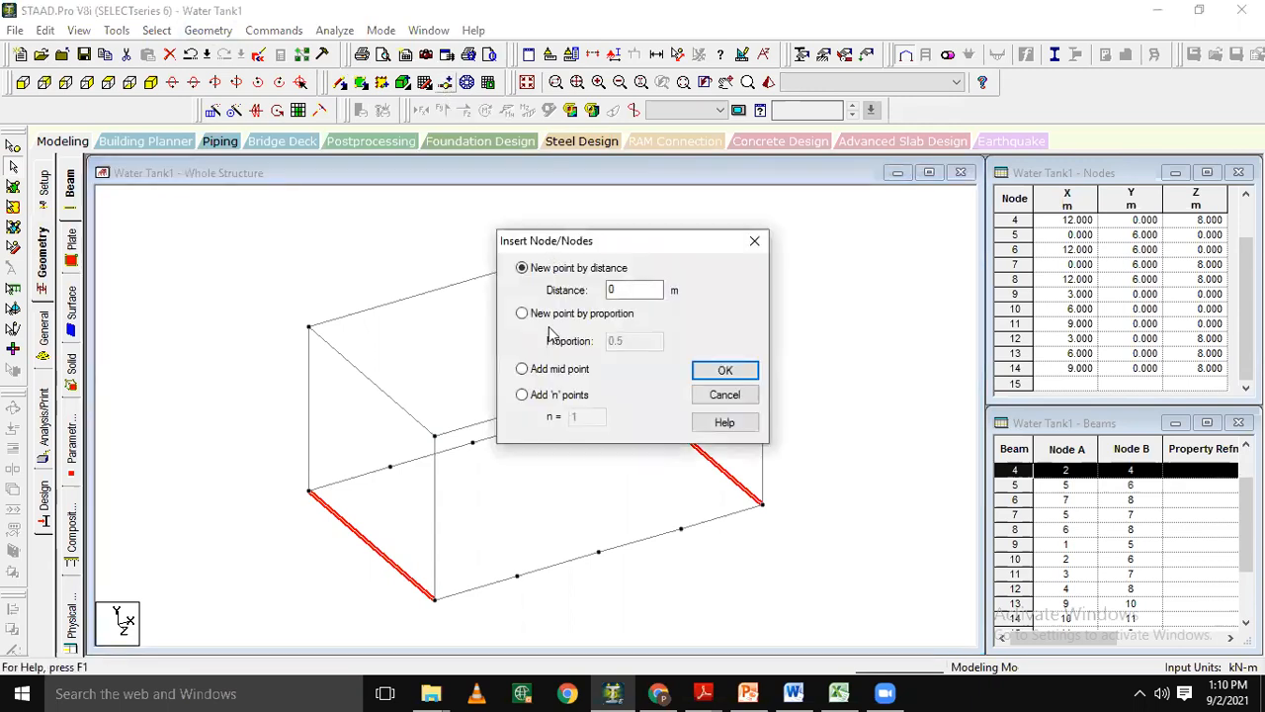
{"action": "left_click", "coordinate": [542, 396]}
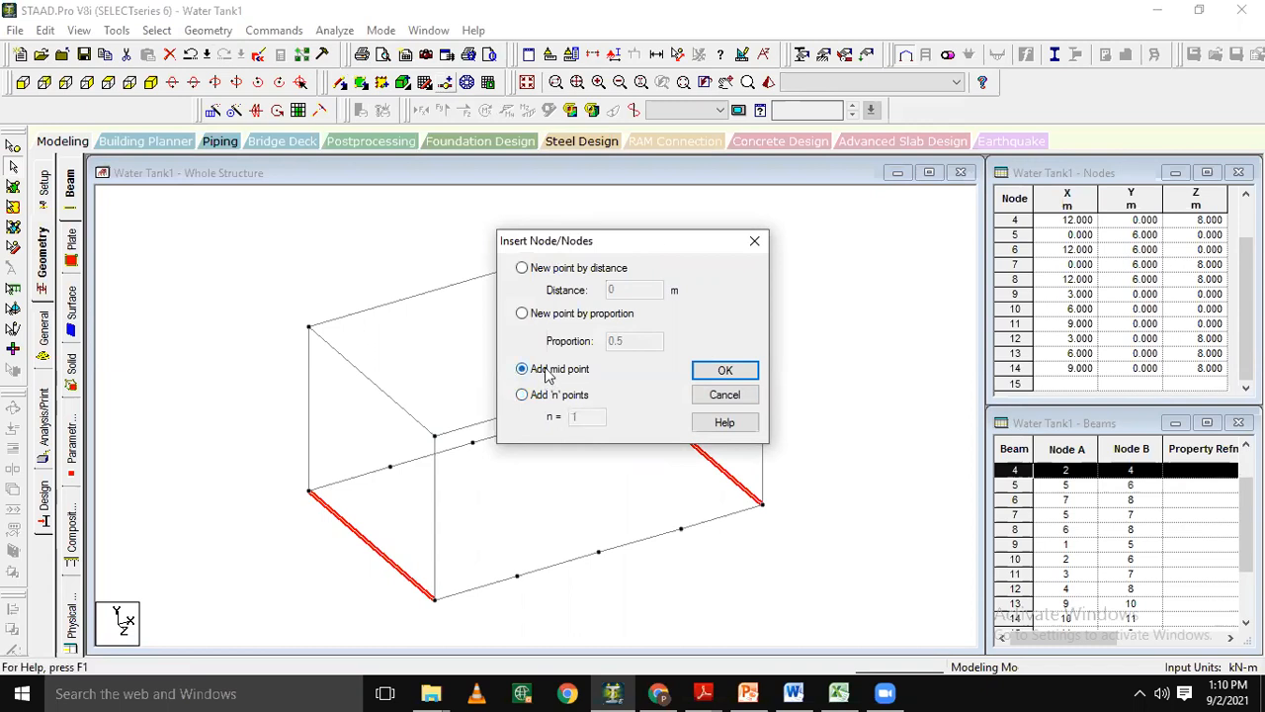
{"action": "left_click", "coordinate": [712, 375]}
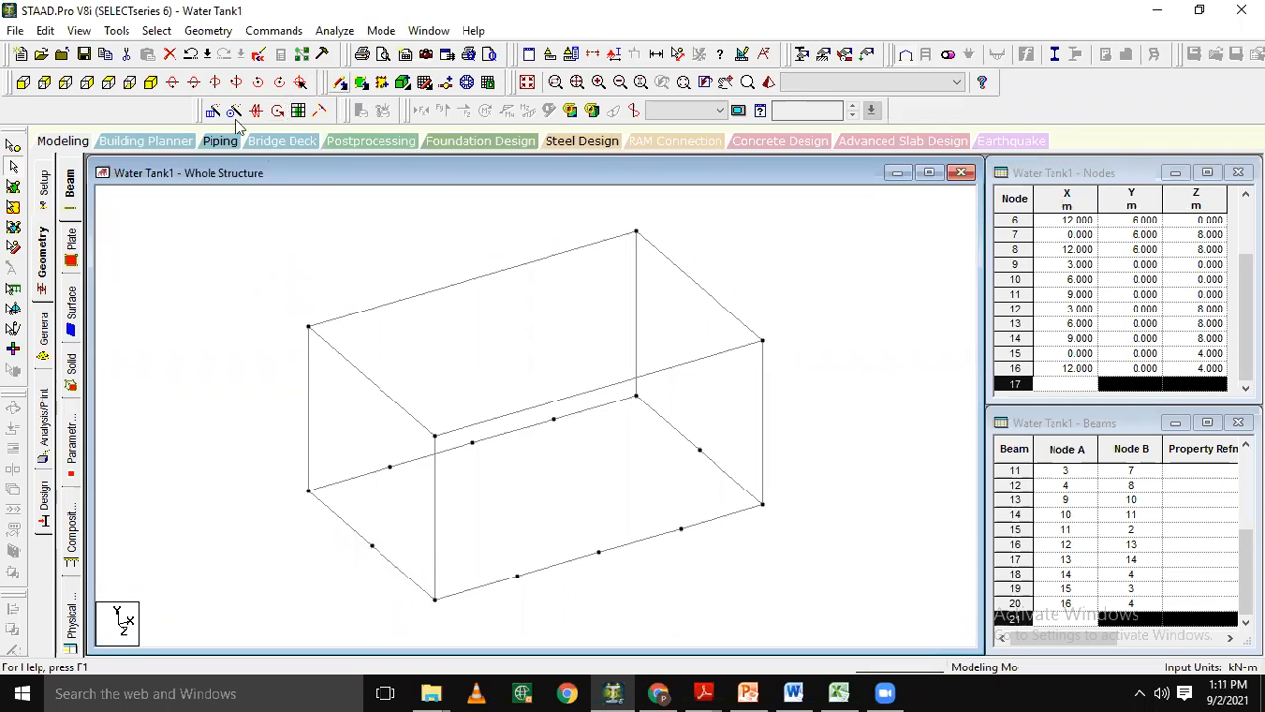
Select all nodes on the tank's bottom level and connect beams between them along the X axis.
{"action": "left_click", "coordinate": [30, 88]}
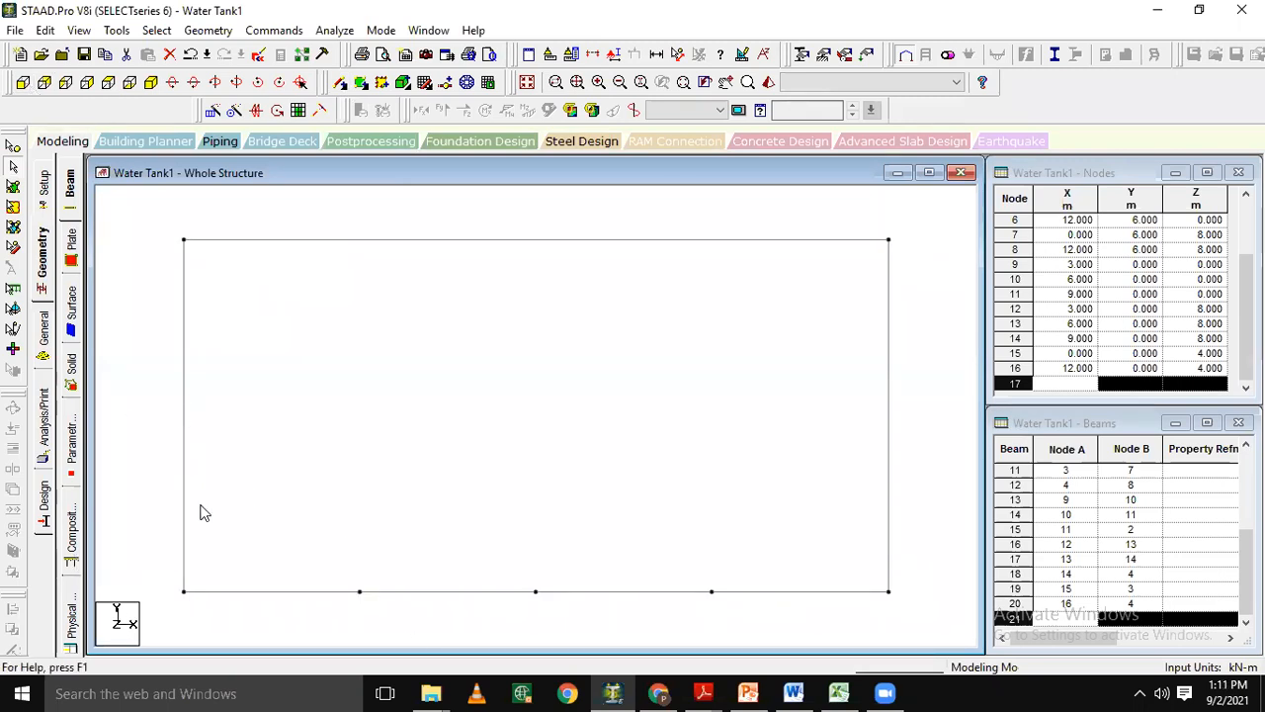
{"action": "left_click", "coordinate": [12, 150]}
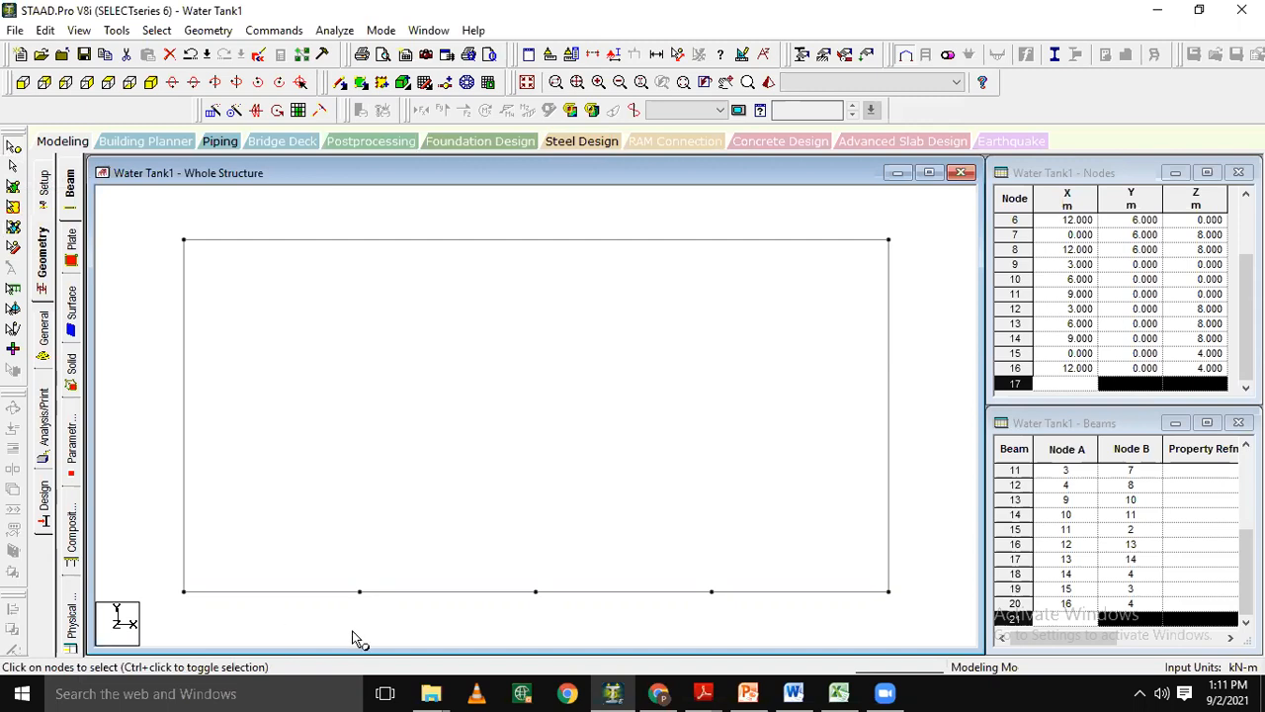
{"action": "left_click_drag", "start_coordinate": [143, 541], "coordinate": [906, 613]}
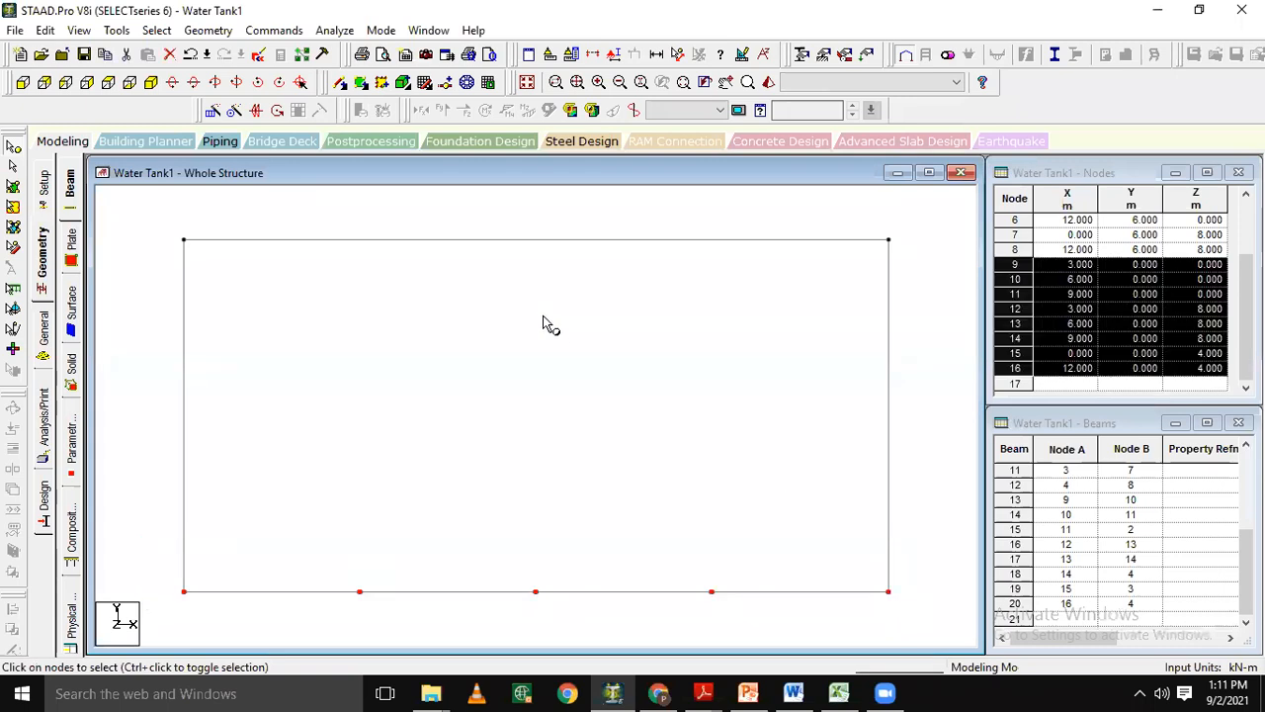
{"action": "left_click", "coordinate": [150, 83]}
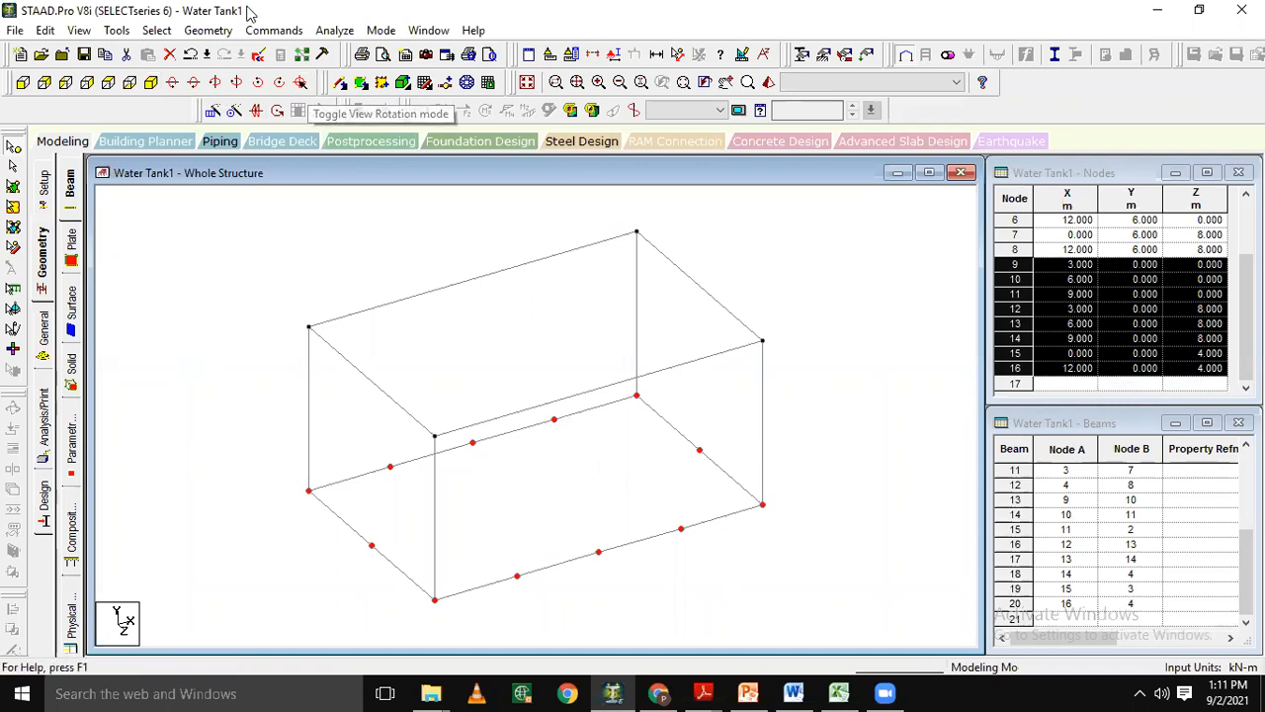
{"action": "left_click", "coordinate": [155, 30]}
{"action": "mouse_move", "coordinate": [190, 36]}
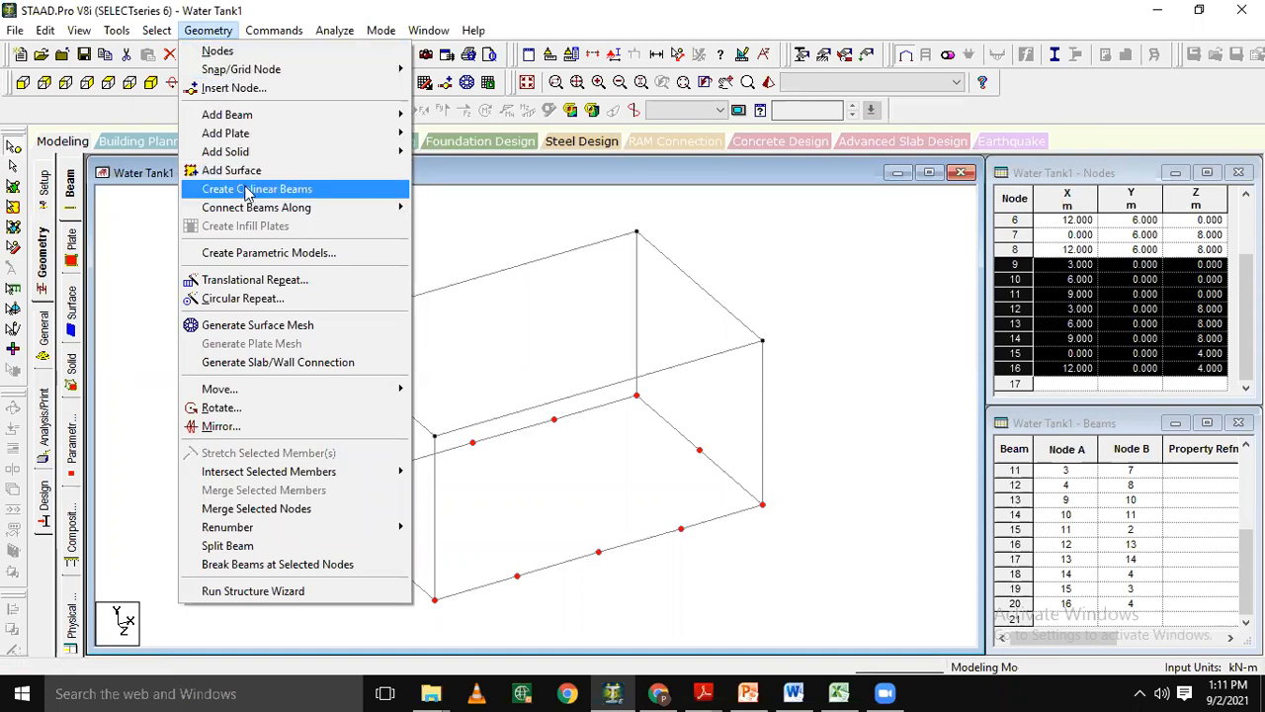
{"action": "mouse_move", "coordinate": [259, 209]}
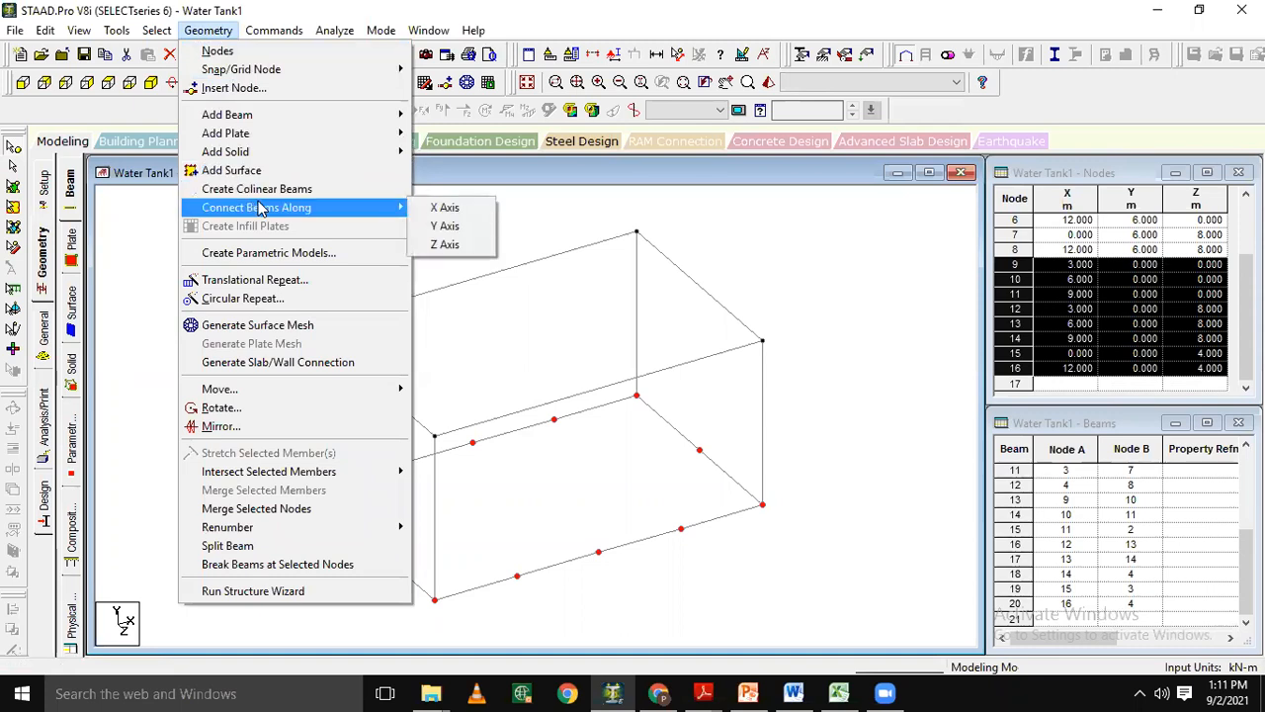
{"action": "left_click", "coordinate": [423, 211]}
{"action": "key", "text": "Return"}
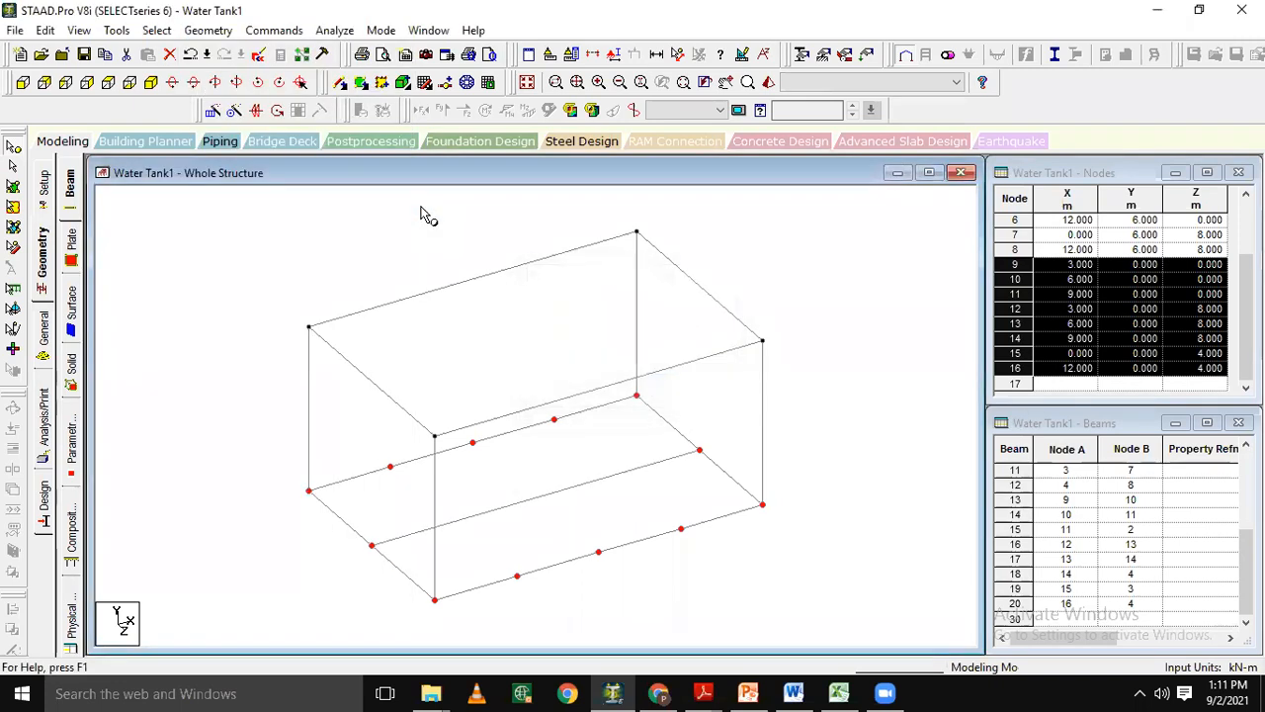
Connect beams between the selected bottom nodes along the Z axis, and clear the node selection.
{"action": "left_click", "coordinate": [164, 33]}
{"action": "mouse_move", "coordinate": [194, 37]}
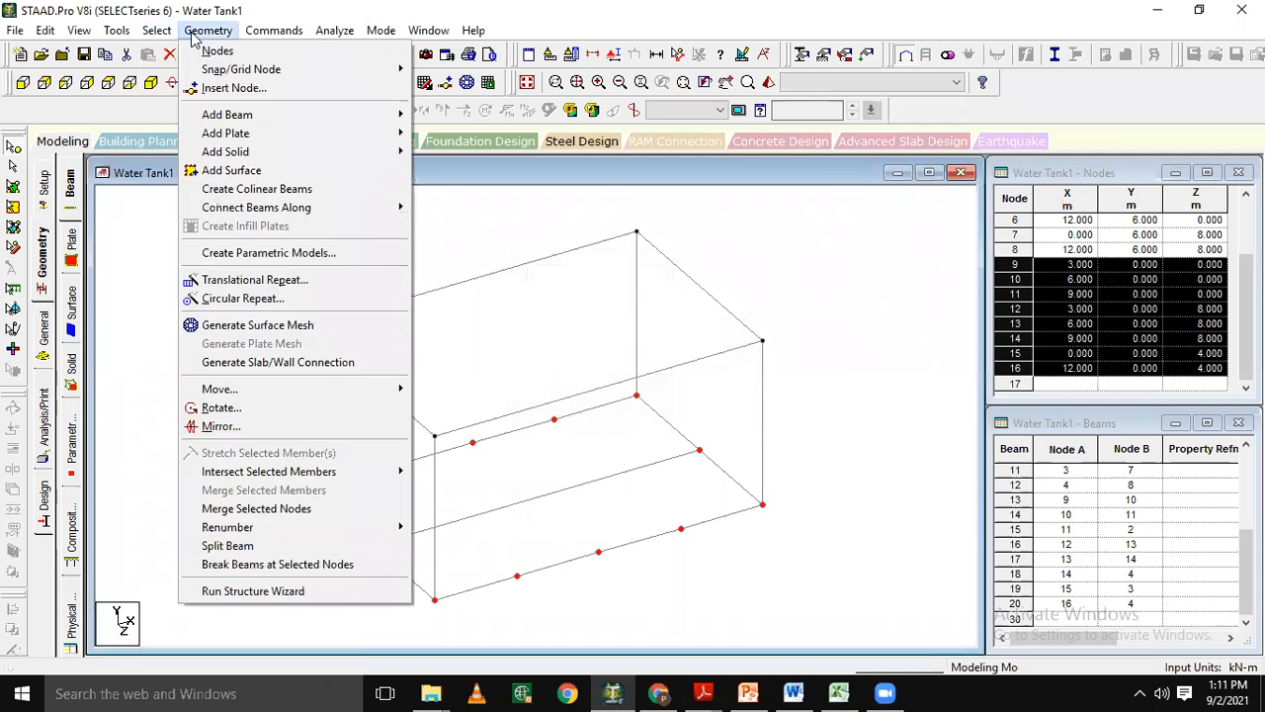
{"action": "mouse_move", "coordinate": [281, 210]}
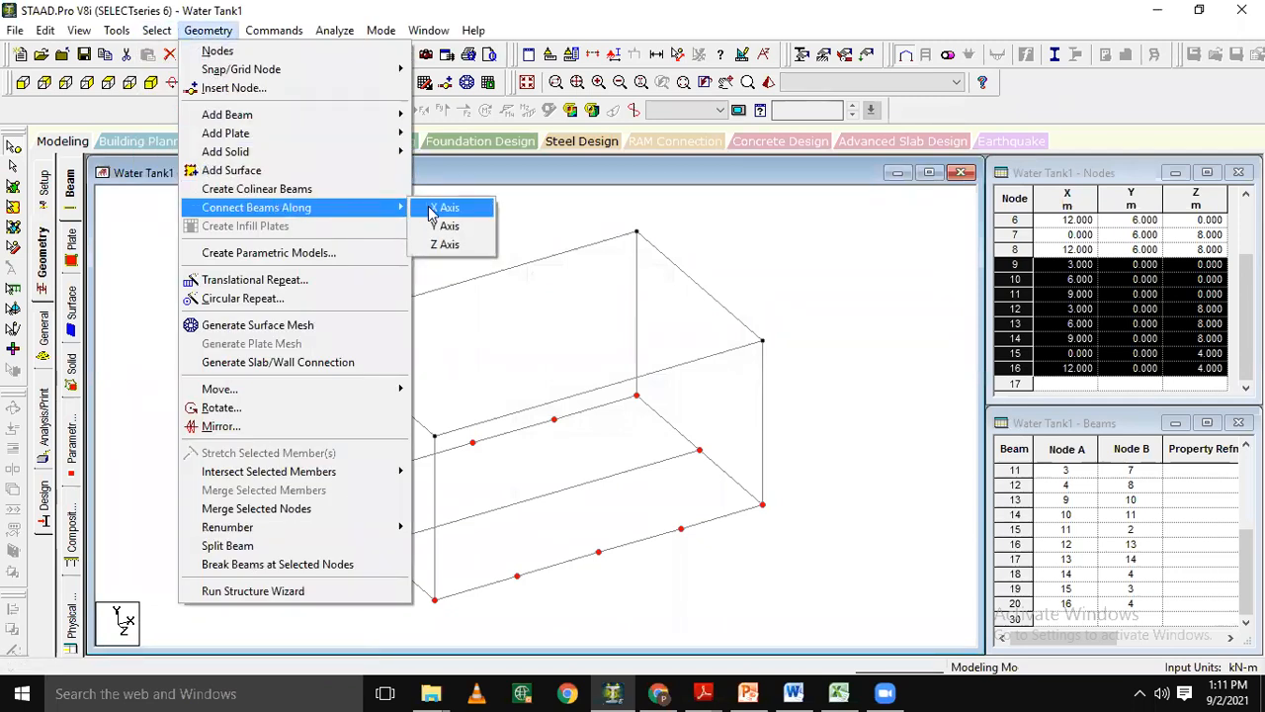
{"action": "left_click", "coordinate": [445, 244]}
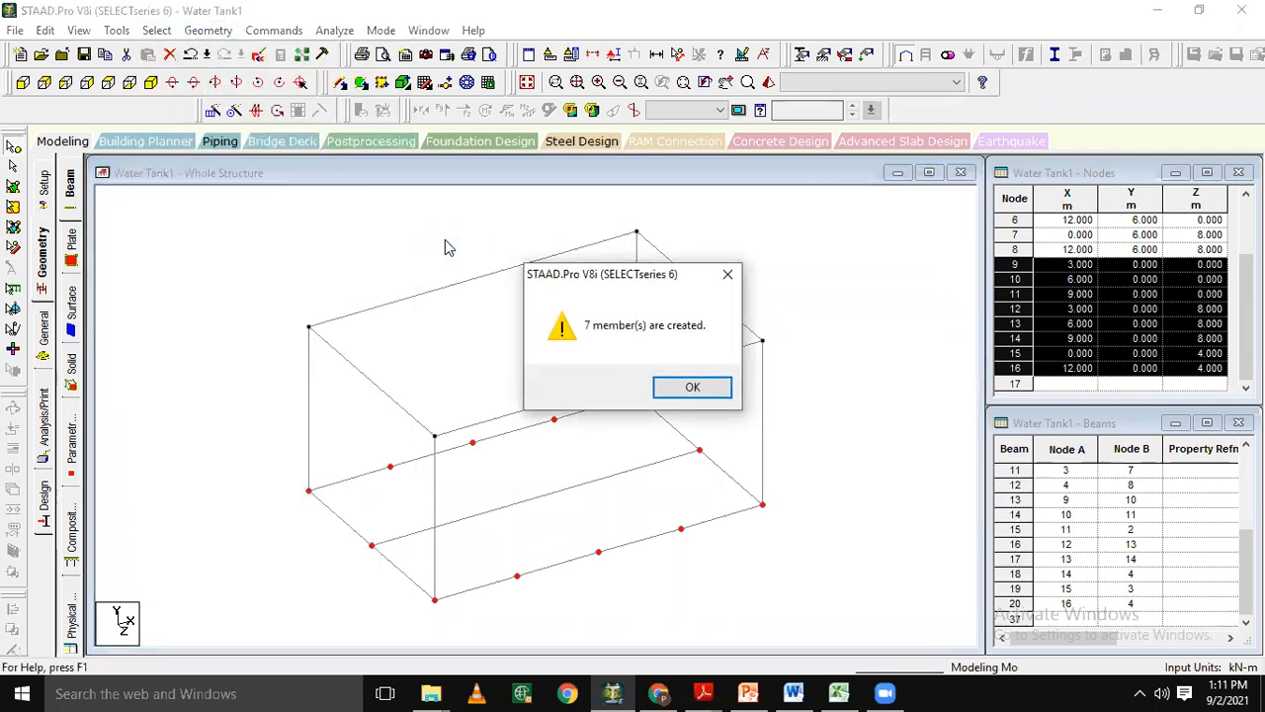
{"action": "key", "text": "Return"}
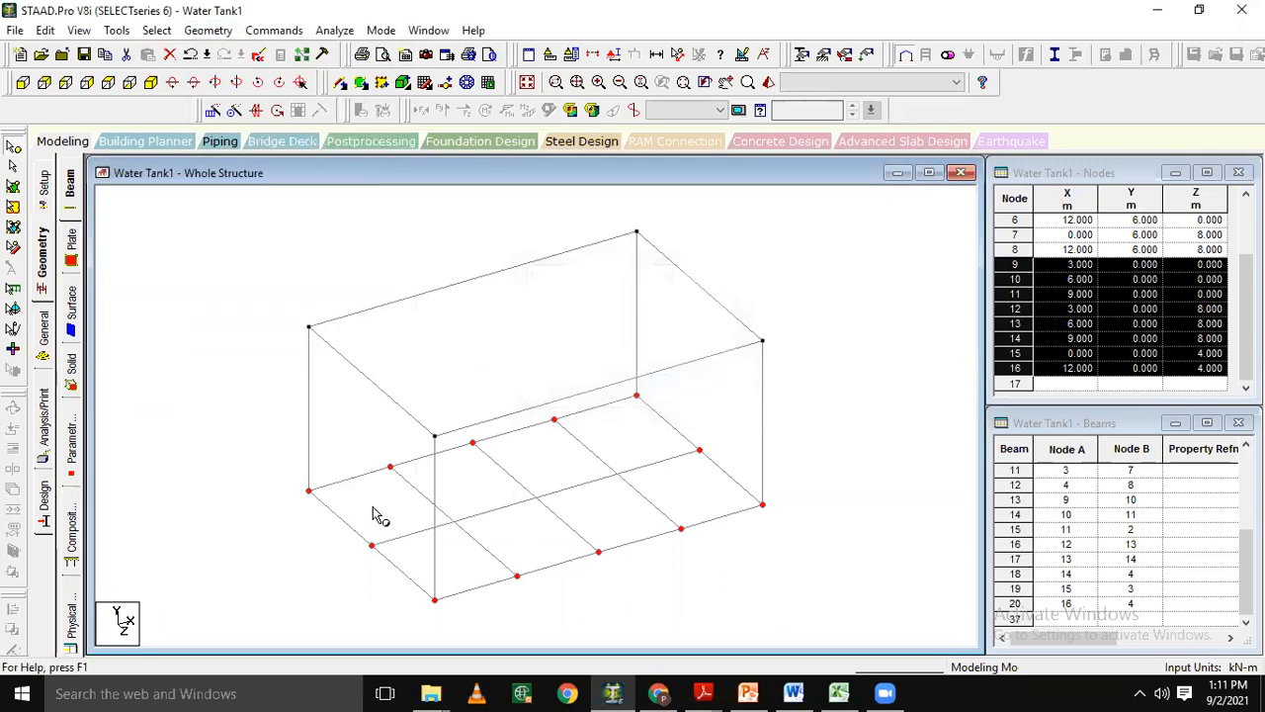
{"action": "left_click", "coordinate": [156, 356]}
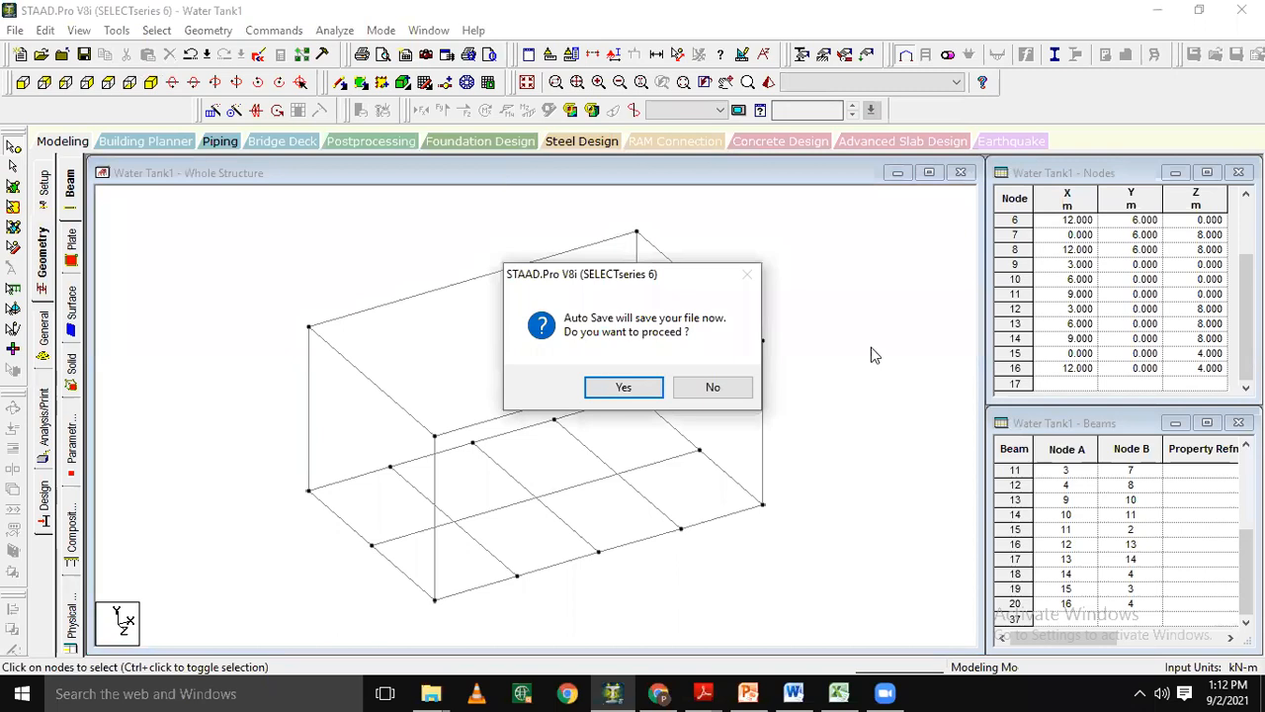
Decline the auto save and undo the beams connected along the X and Z axes.
{"action": "left_click", "coordinate": [725, 387]}
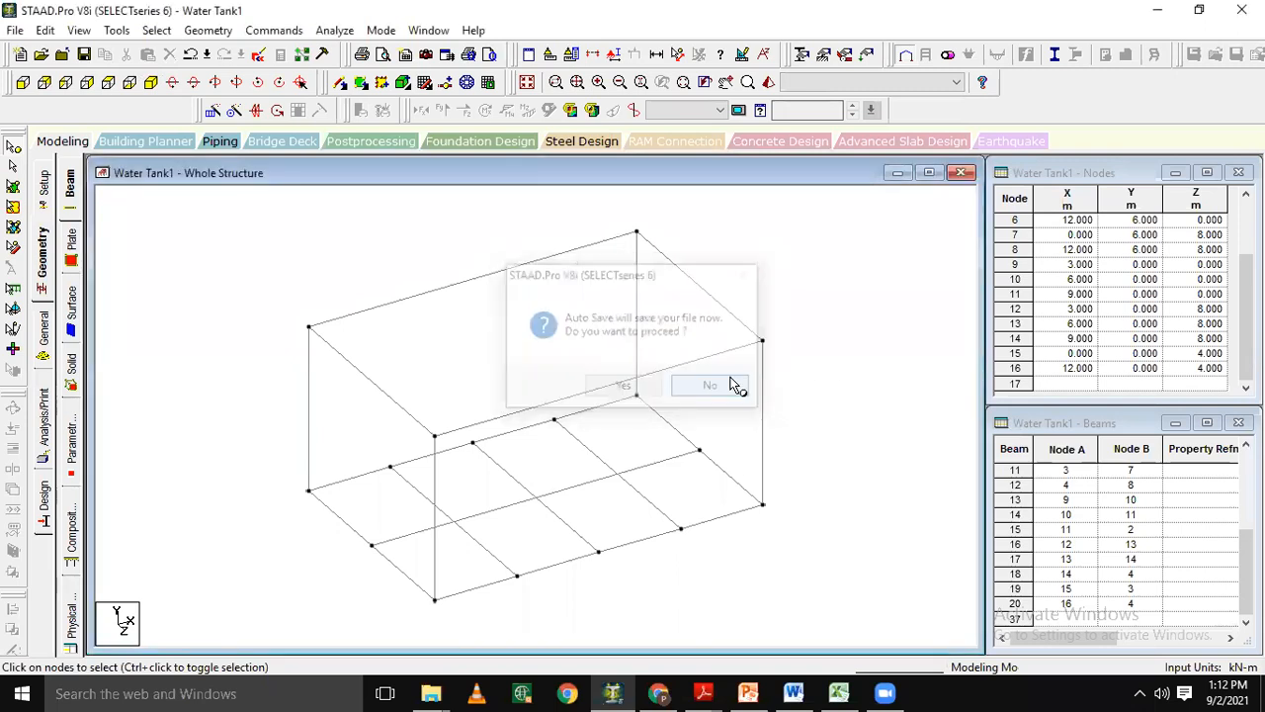
{"action": "left_click", "coordinate": [190, 54]}
{"action": "left_click", "coordinate": [189, 54]}
{"action": "left_click", "coordinate": [190, 55]}
{"action": "left_click", "coordinate": [189, 54]}
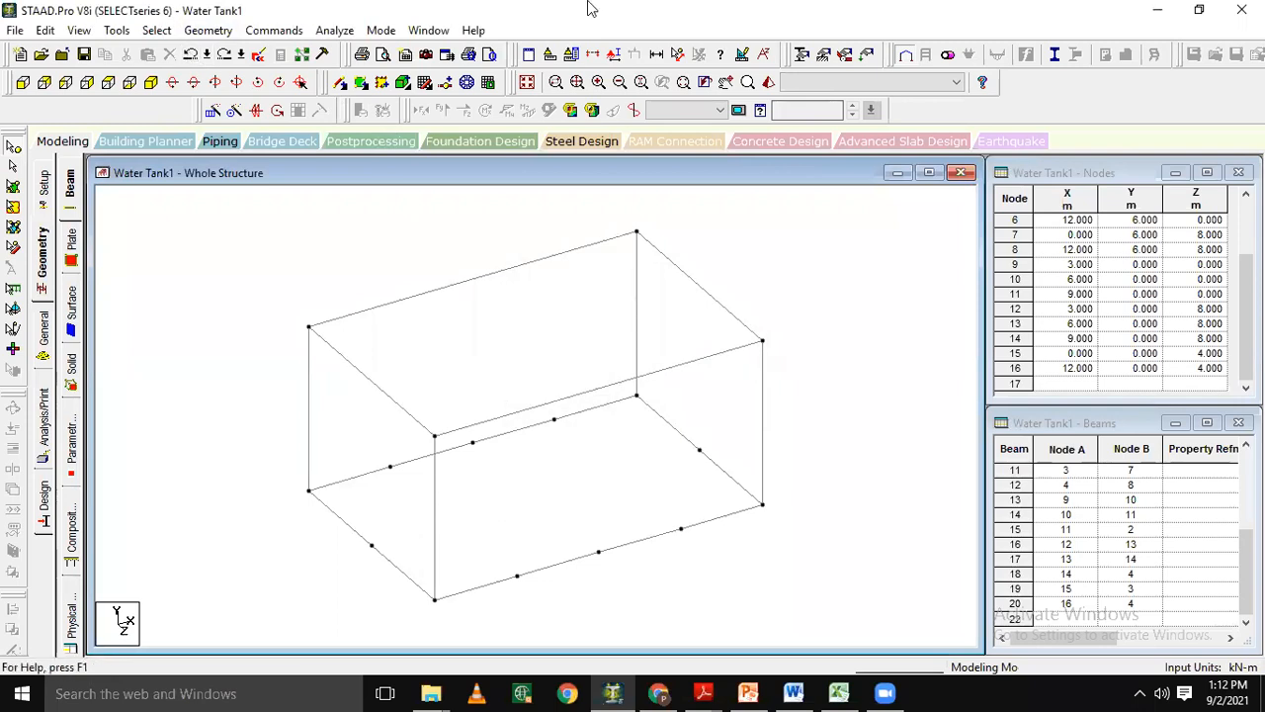
Close the Water Tank1 model without saving and bring up the STAAD.Pro start page.
{"action": "left_click", "coordinate": [1241, 10]}
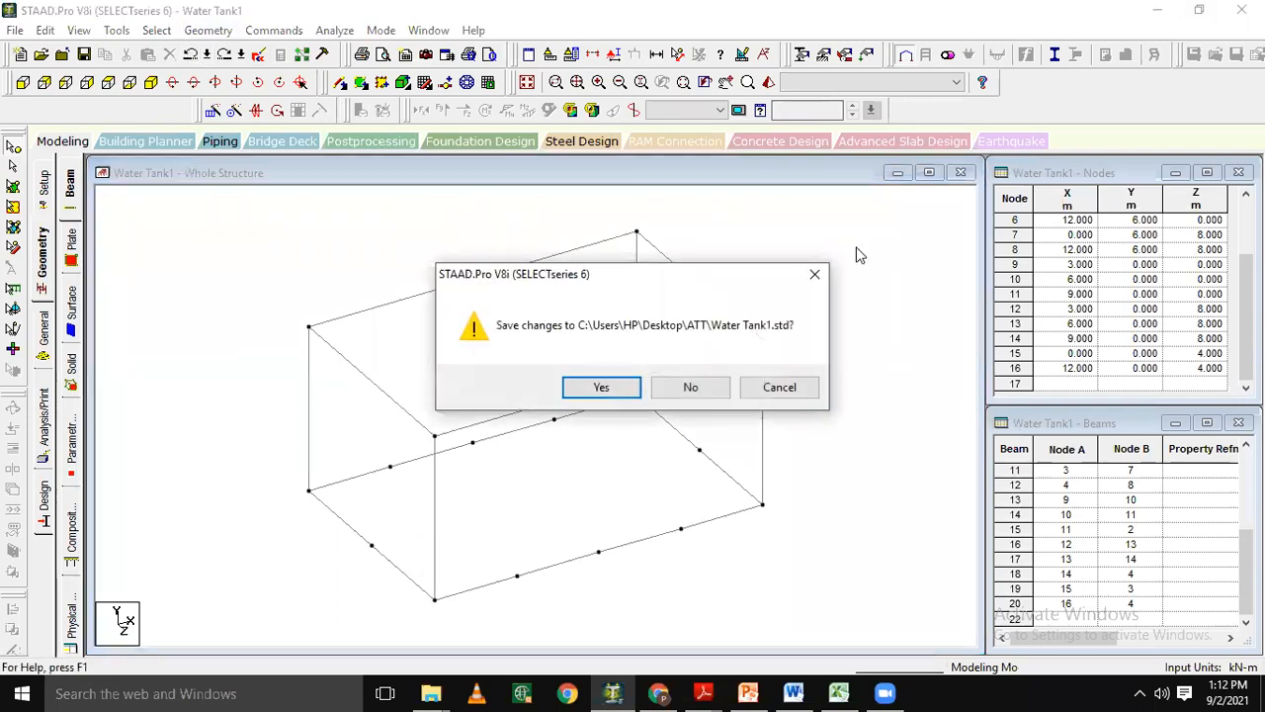
{"action": "left_click", "coordinate": [691, 387]}
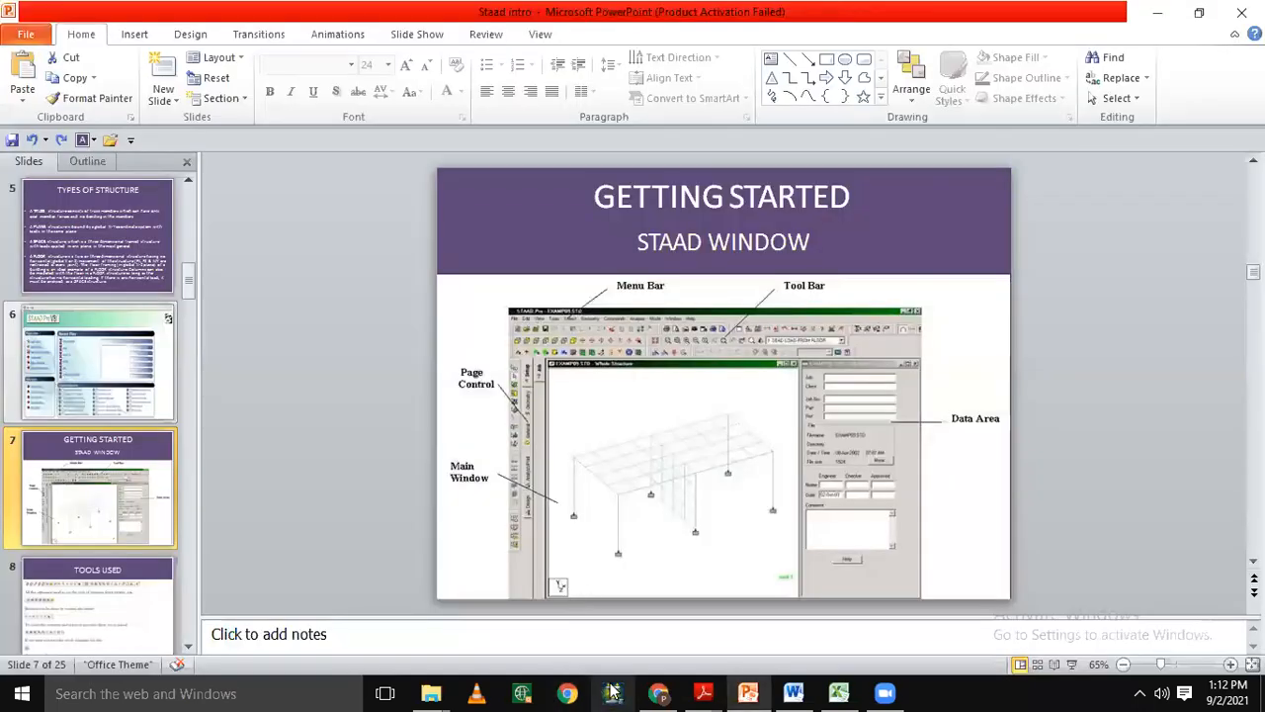
{"action": "left_click", "coordinate": [612, 692]}
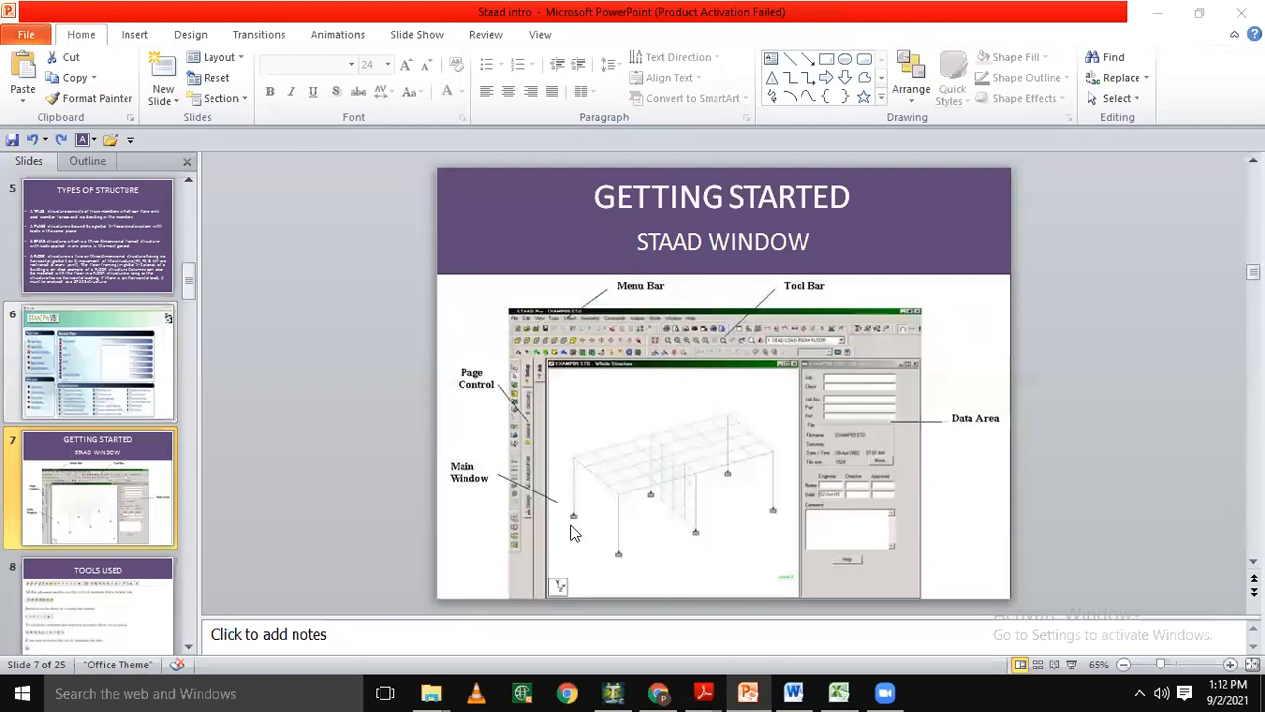
{"action": "mouse_move", "coordinate": [617, 693]}
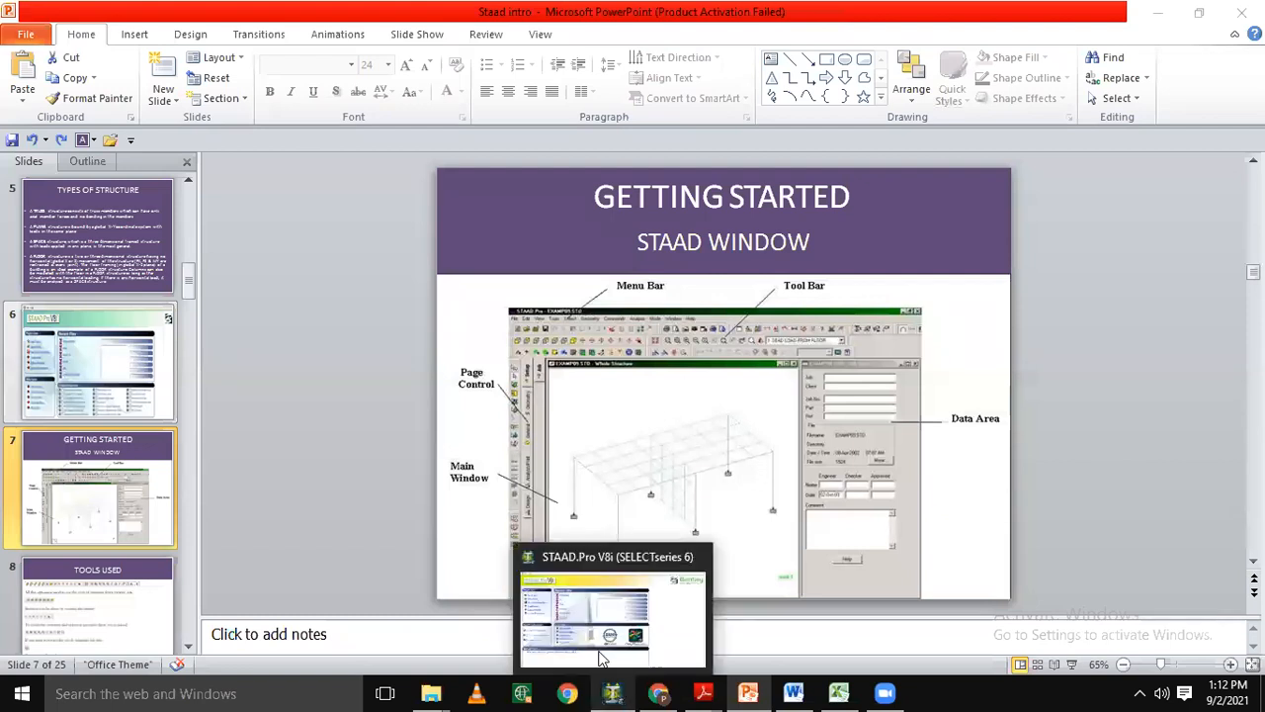
{"action": "left_click", "coordinate": [581, 620]}
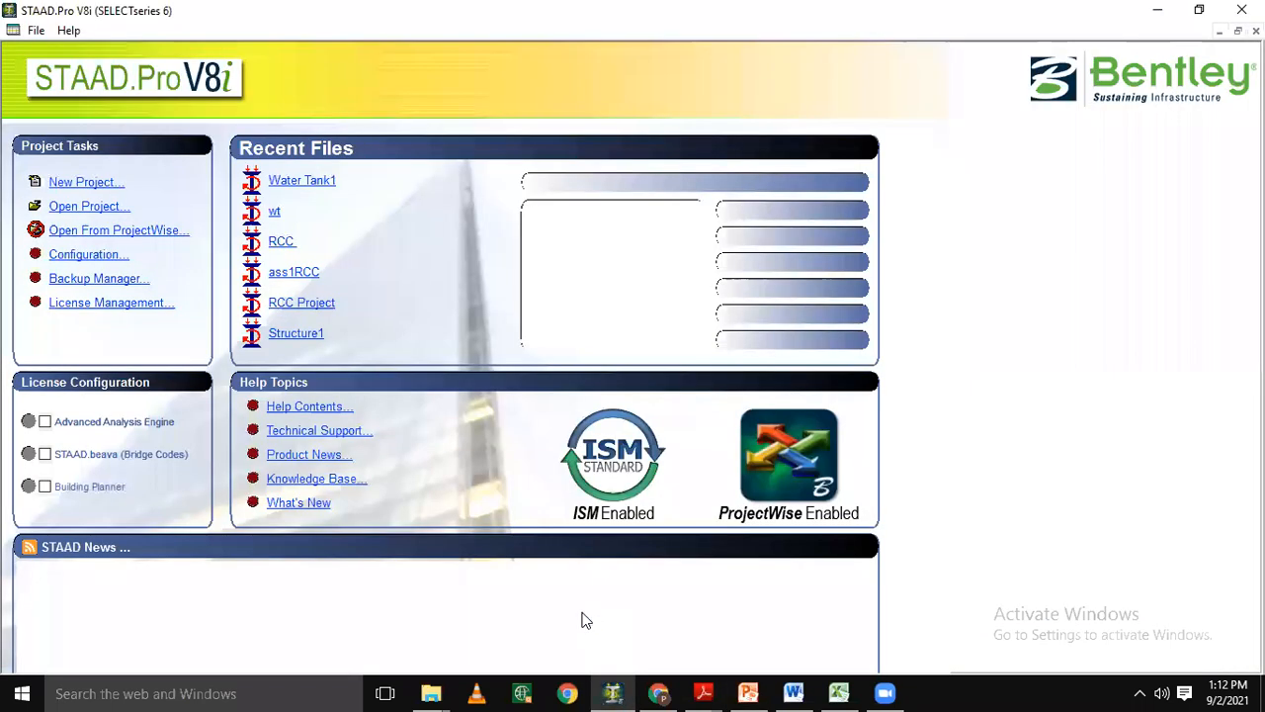
Start a new project as a Space structure with the file name Water tank.
{"action": "left_click", "coordinate": [94, 188]}
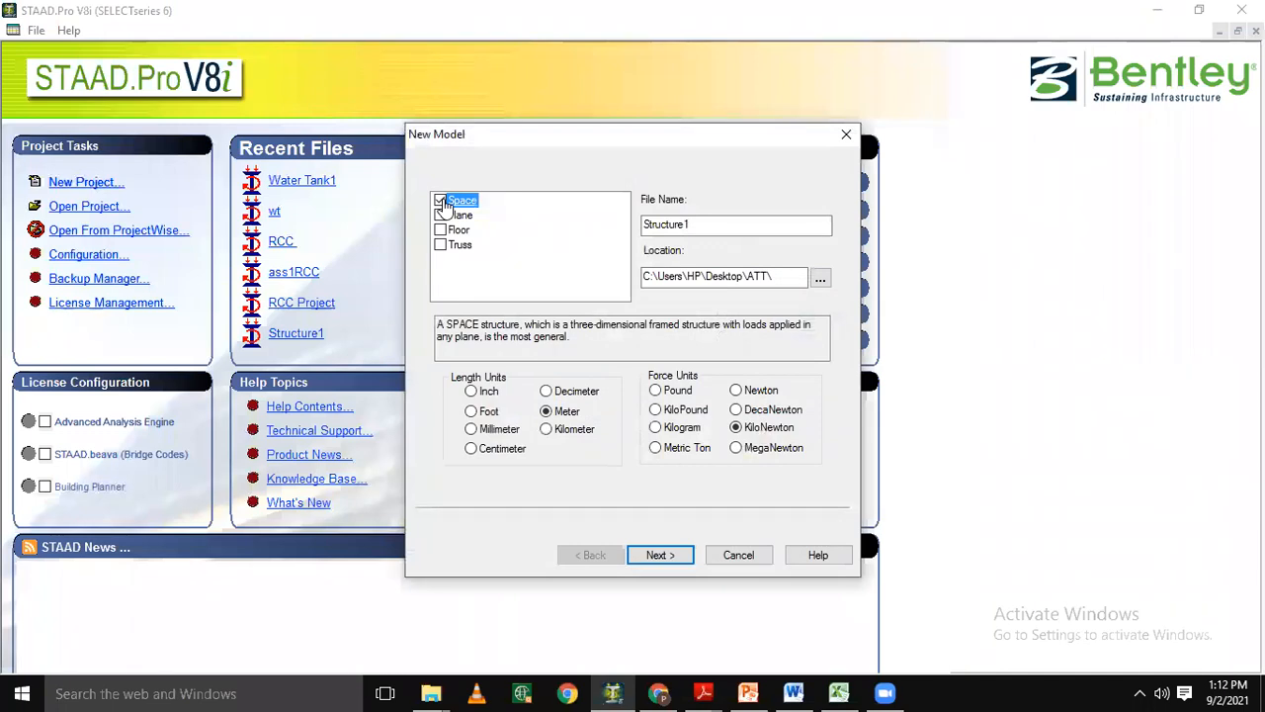
{"action": "left_click", "coordinate": [441, 201]}
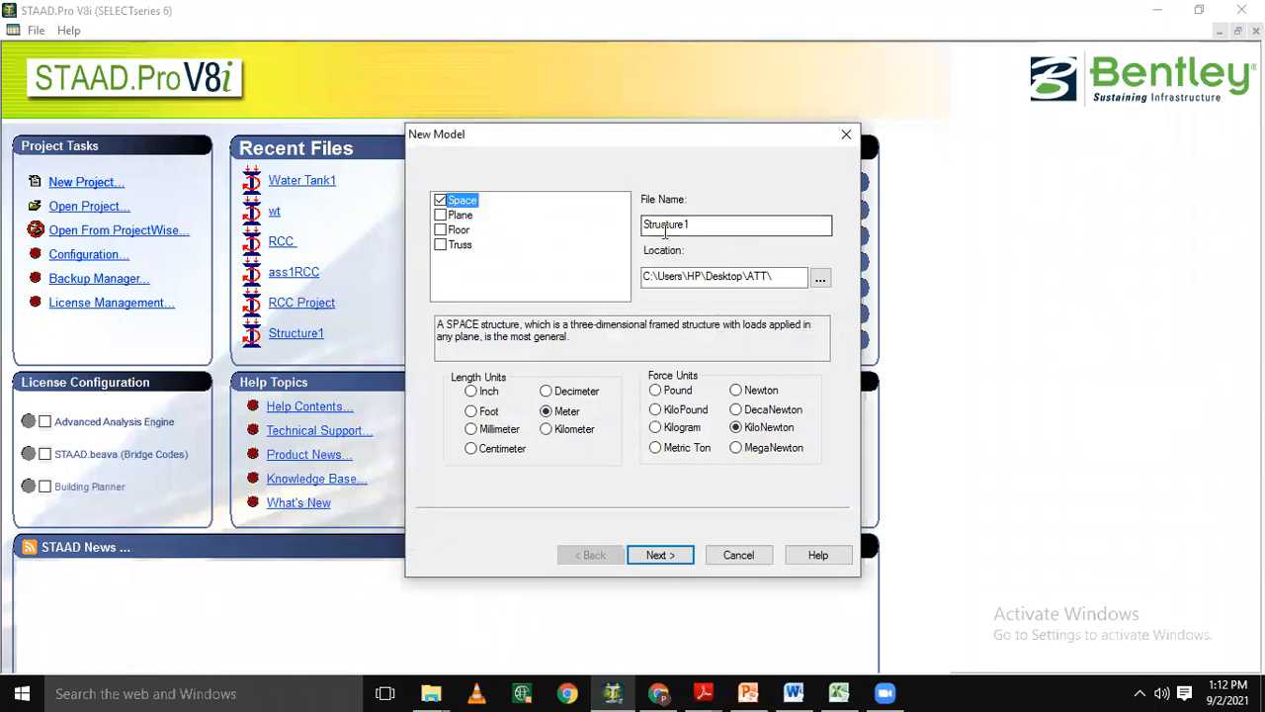
{"action": "left_click_drag", "start_coordinate": [698, 228], "coordinate": [638, 228]}
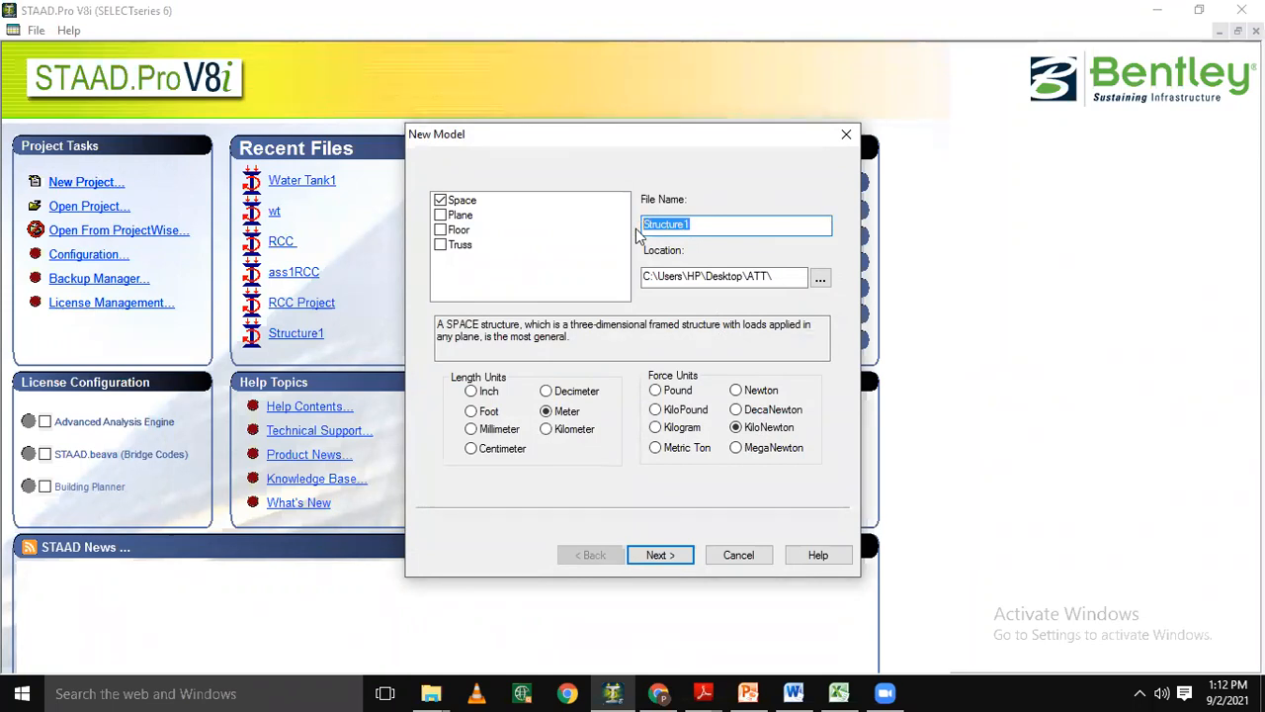
{"action": "type", "text": "Wa"}
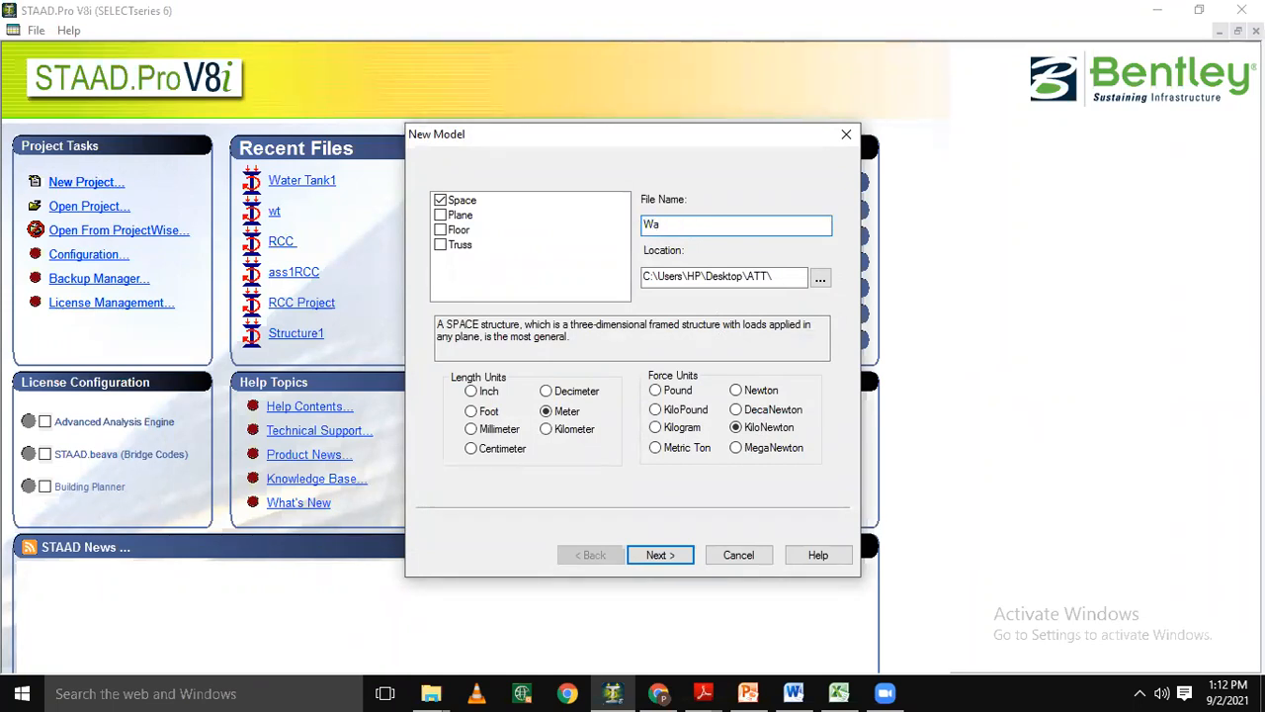
{"action": "type", "text": "ter tank1"}
{"action": "key", "text": "BackSpace"}
Use the Desktop ATT folder and Meter length units, and create the model with Add Beam as the starting task.
{"action": "left_click", "coordinate": [820, 284]}
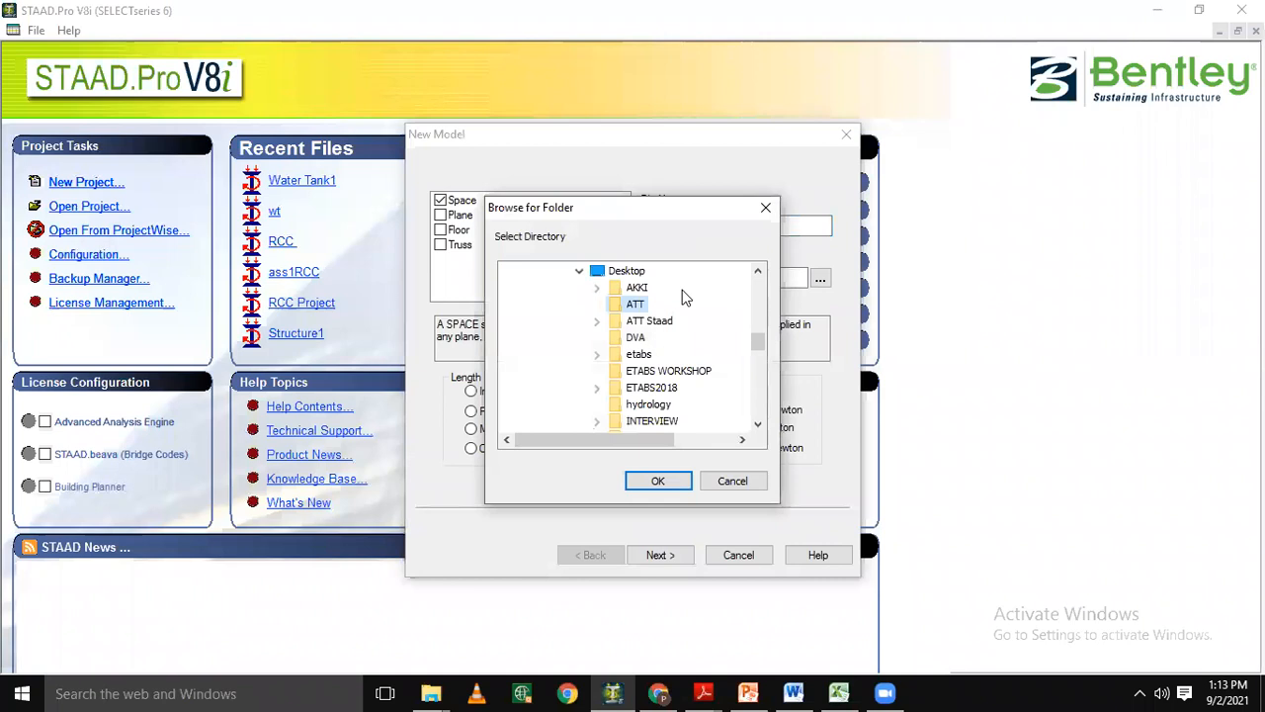
{"action": "left_click", "coordinate": [634, 303]}
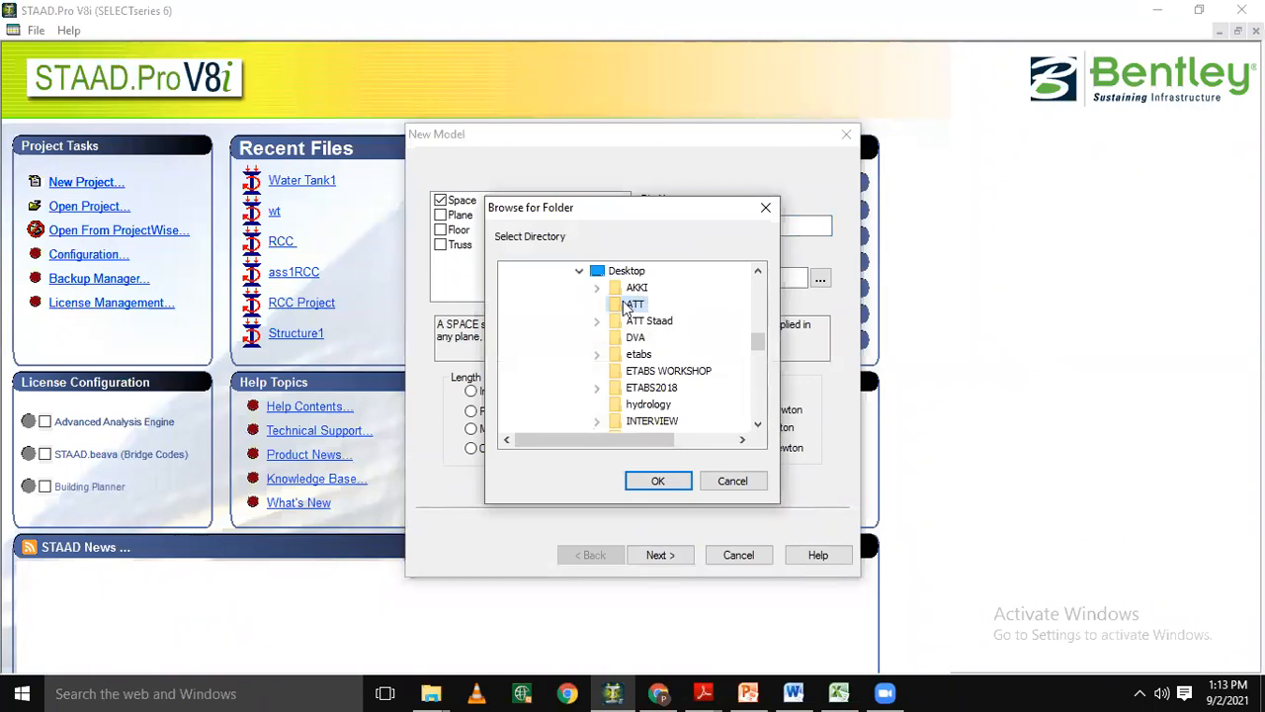
{"action": "left_click", "coordinate": [660, 482]}
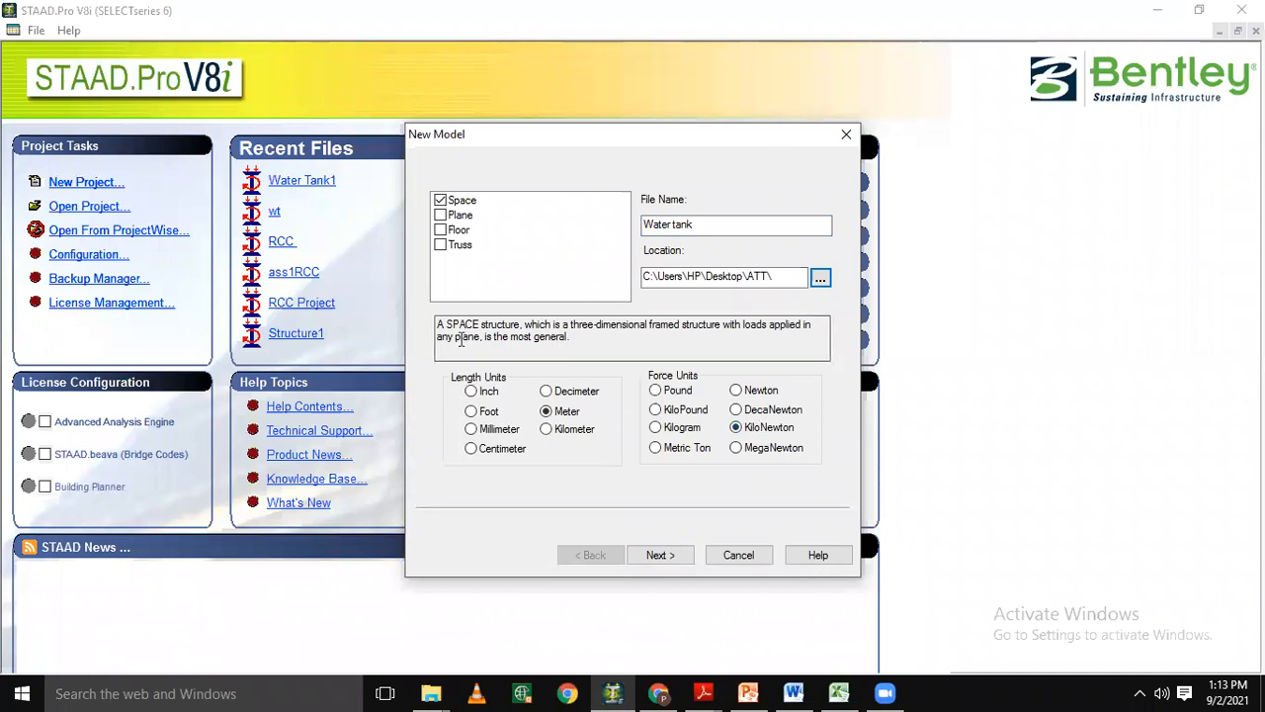
{"action": "left_click", "coordinate": [567, 420]}
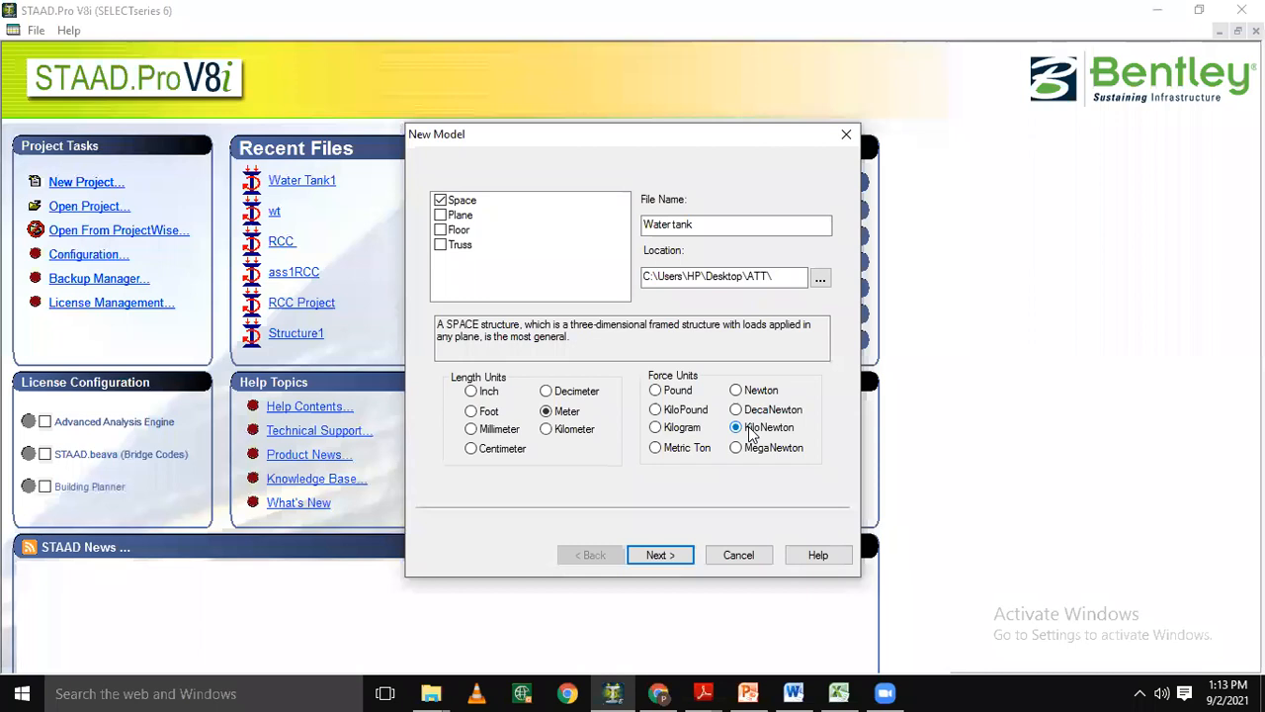
{"action": "left_click", "coordinate": [658, 555]}
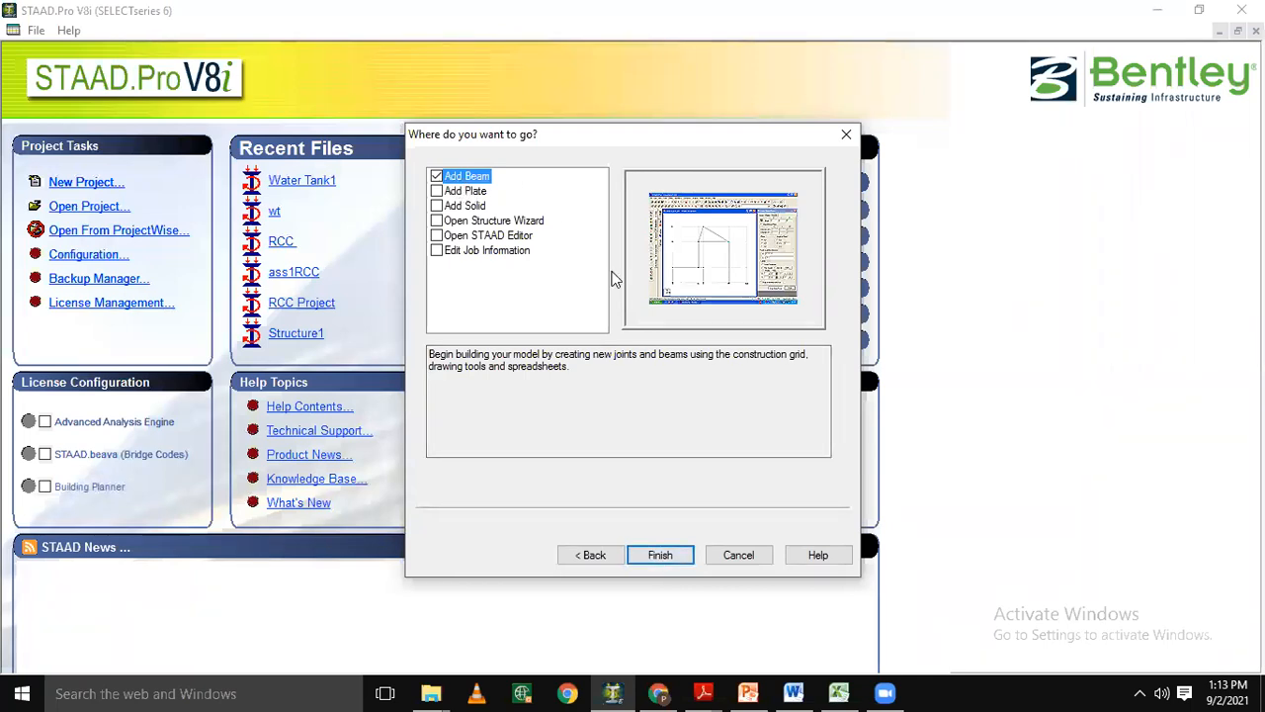
{"action": "left_click", "coordinate": [661, 556]}
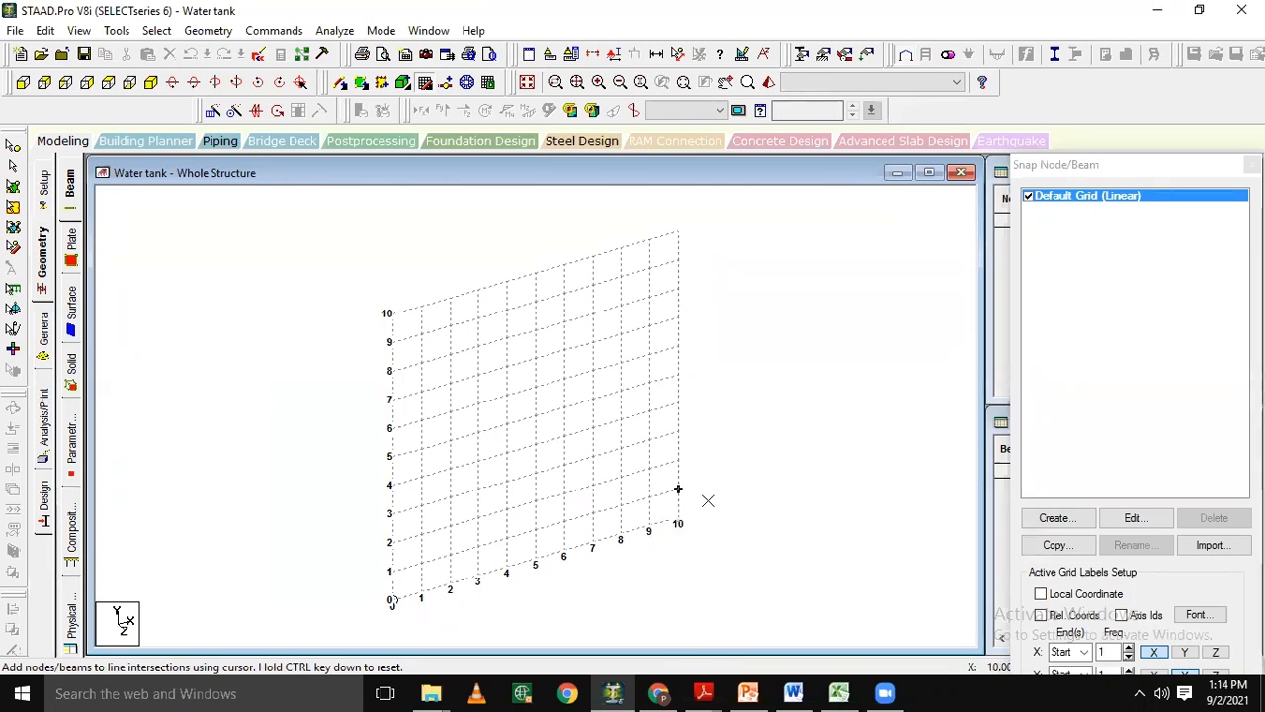
{"action": "left_click", "coordinate": [270, 31]}
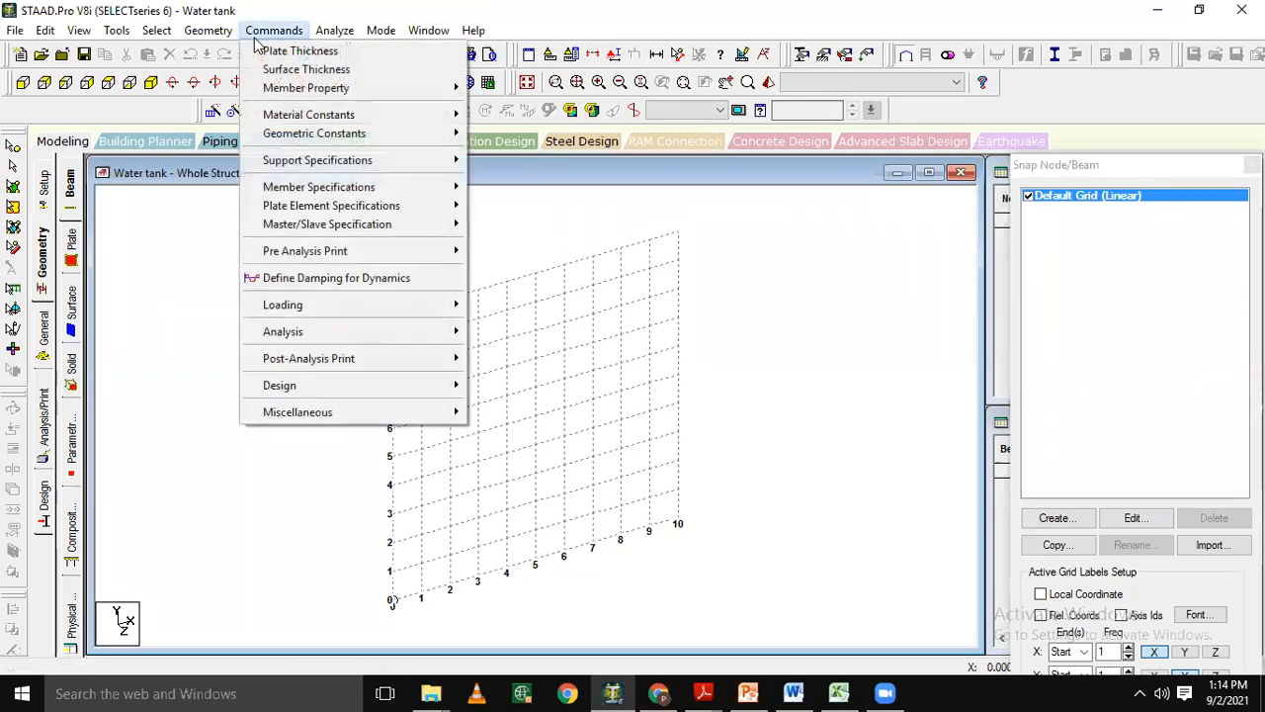
{"action": "left_click", "coordinate": [156, 31]}
{"action": "mouse_move", "coordinate": [190, 34]}
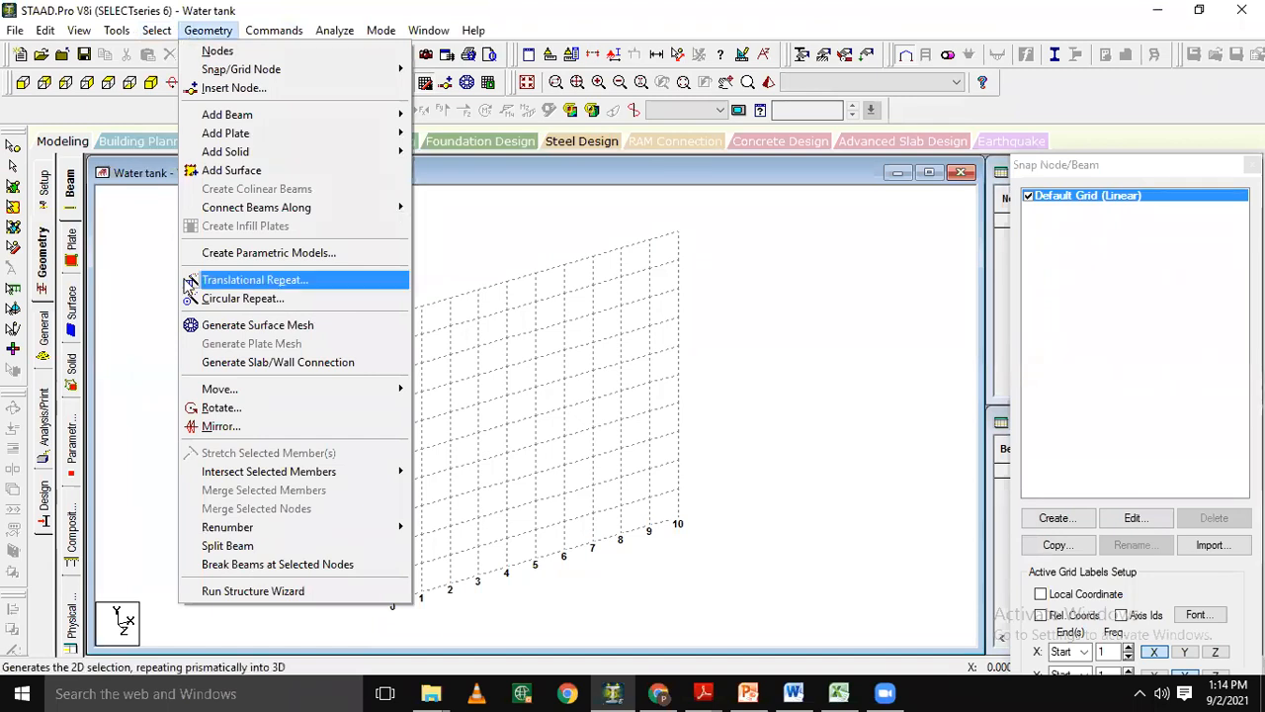
{"action": "left_click", "coordinate": [143, 348]}
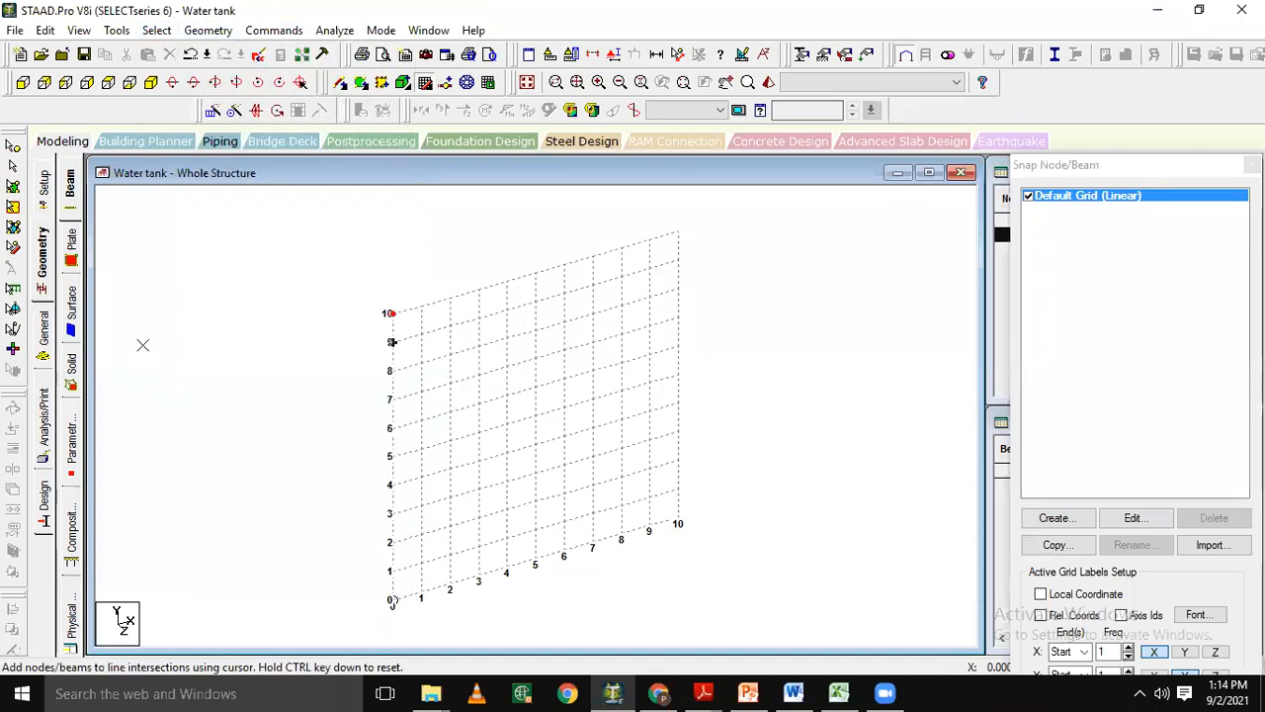
{"action": "left_click", "coordinate": [218, 34]}
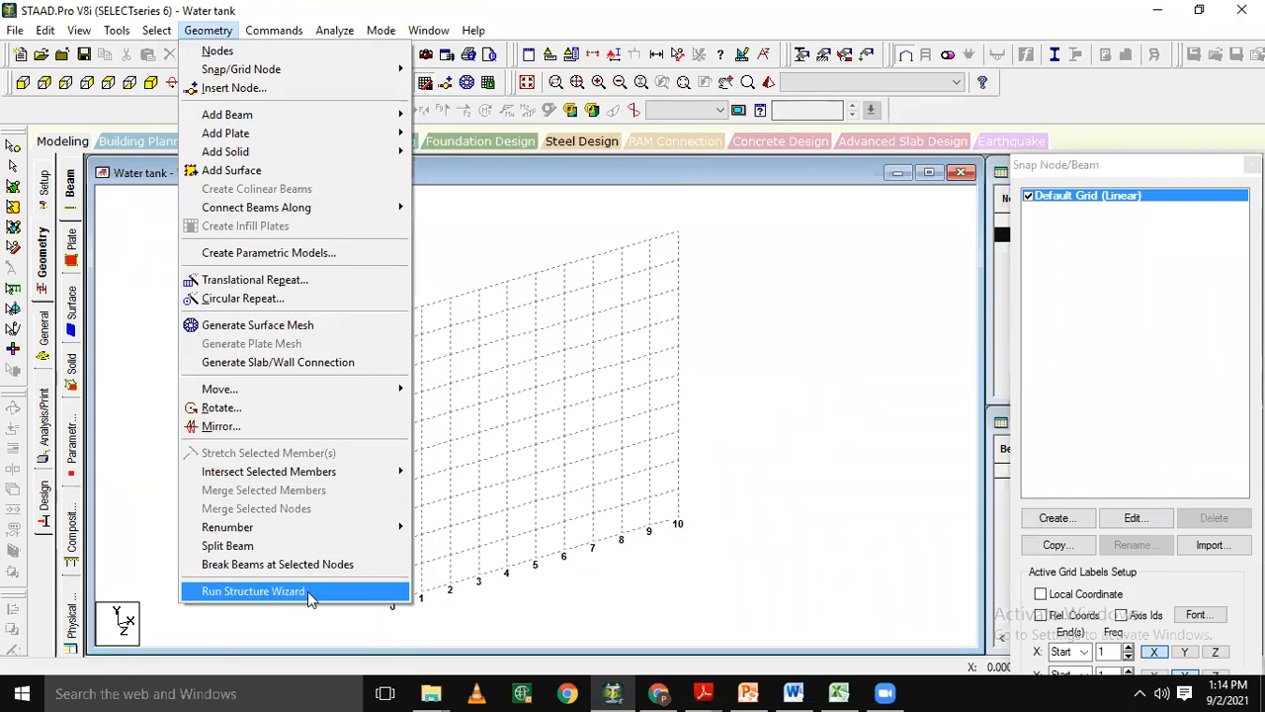
{"action": "left_click", "coordinate": [108, 460]}
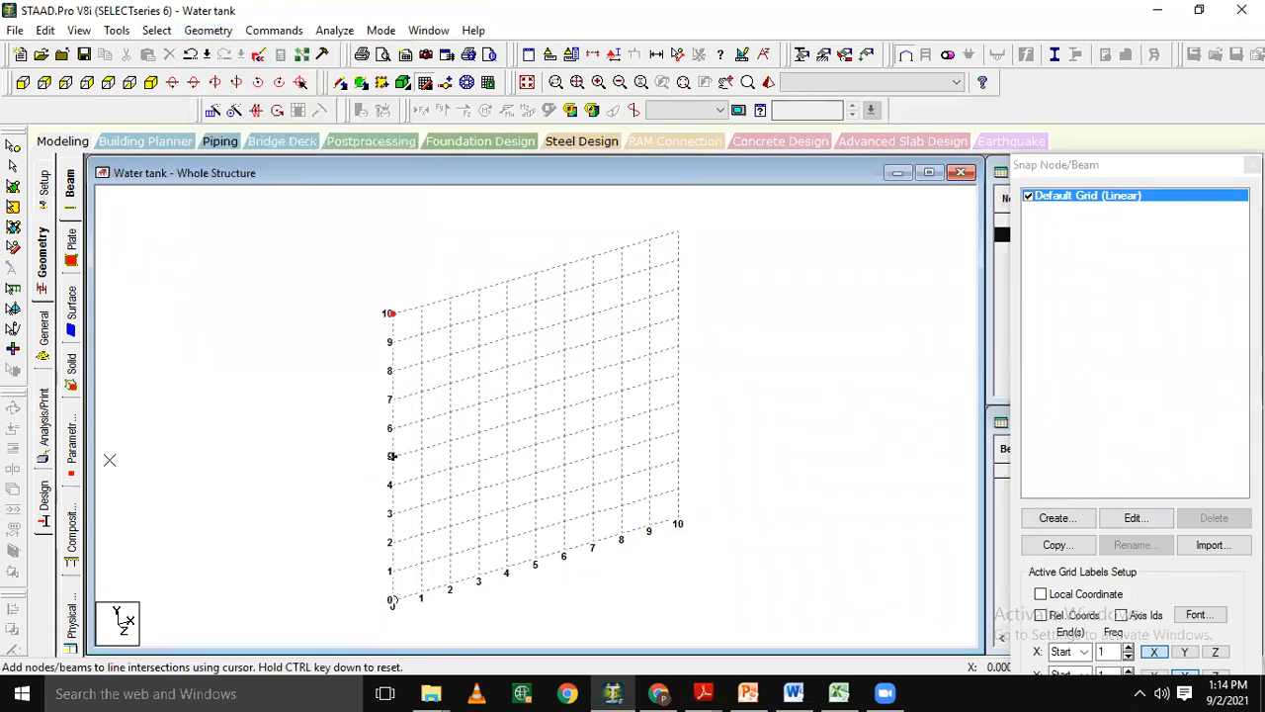
Run the Structure Wizard and open the parameters of the Grid Frame prototype from the Frame Models.
{"action": "left_click", "coordinate": [22, 85]}
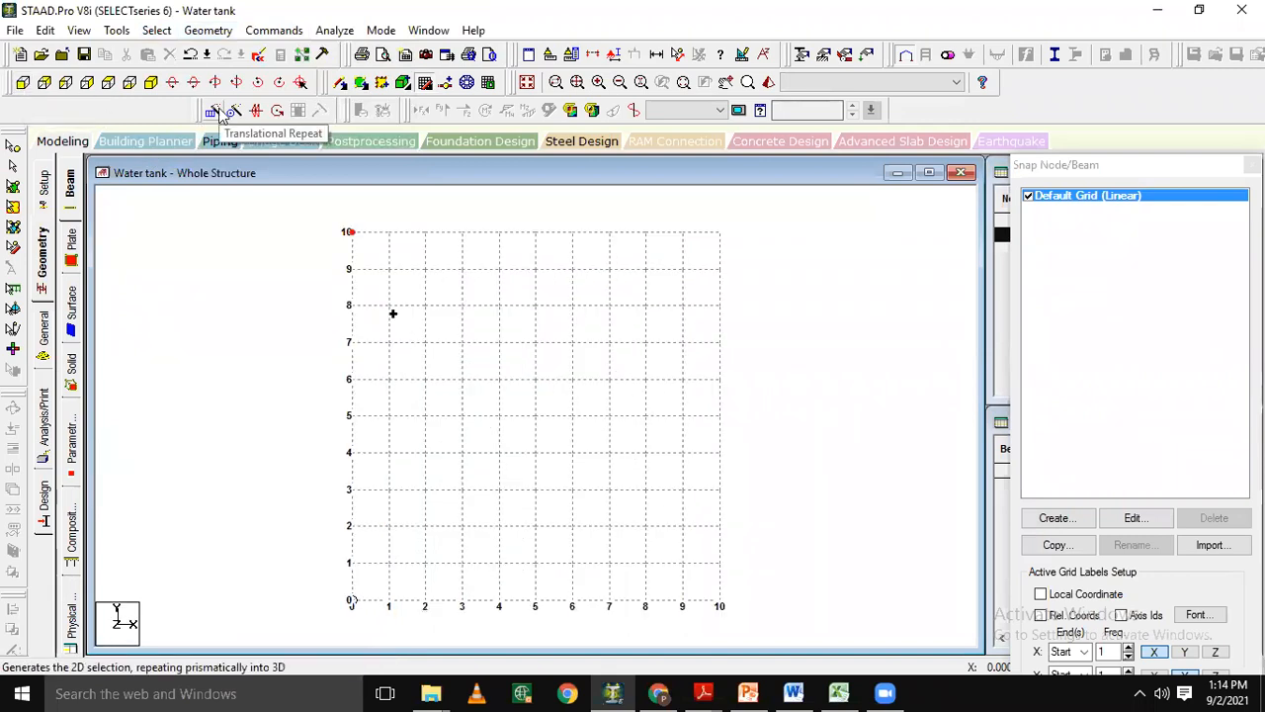
{"action": "left_click", "coordinate": [224, 31]}
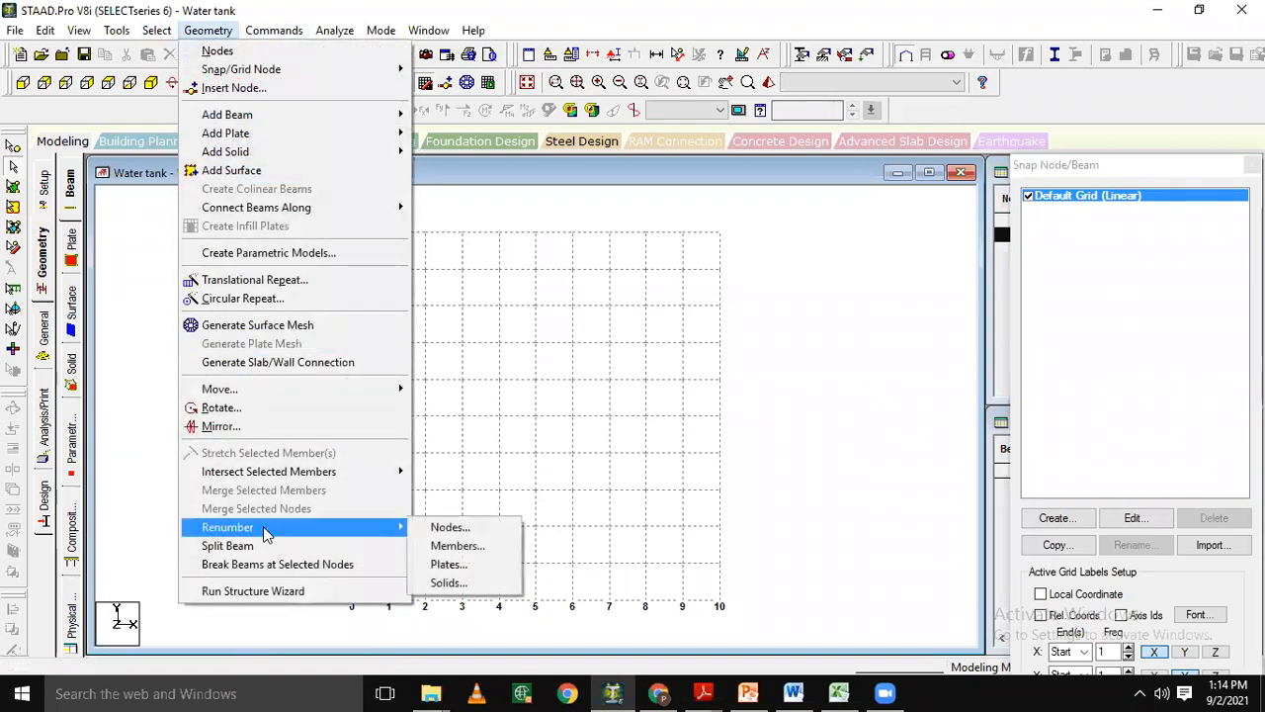
{"action": "left_click", "coordinate": [275, 591]}
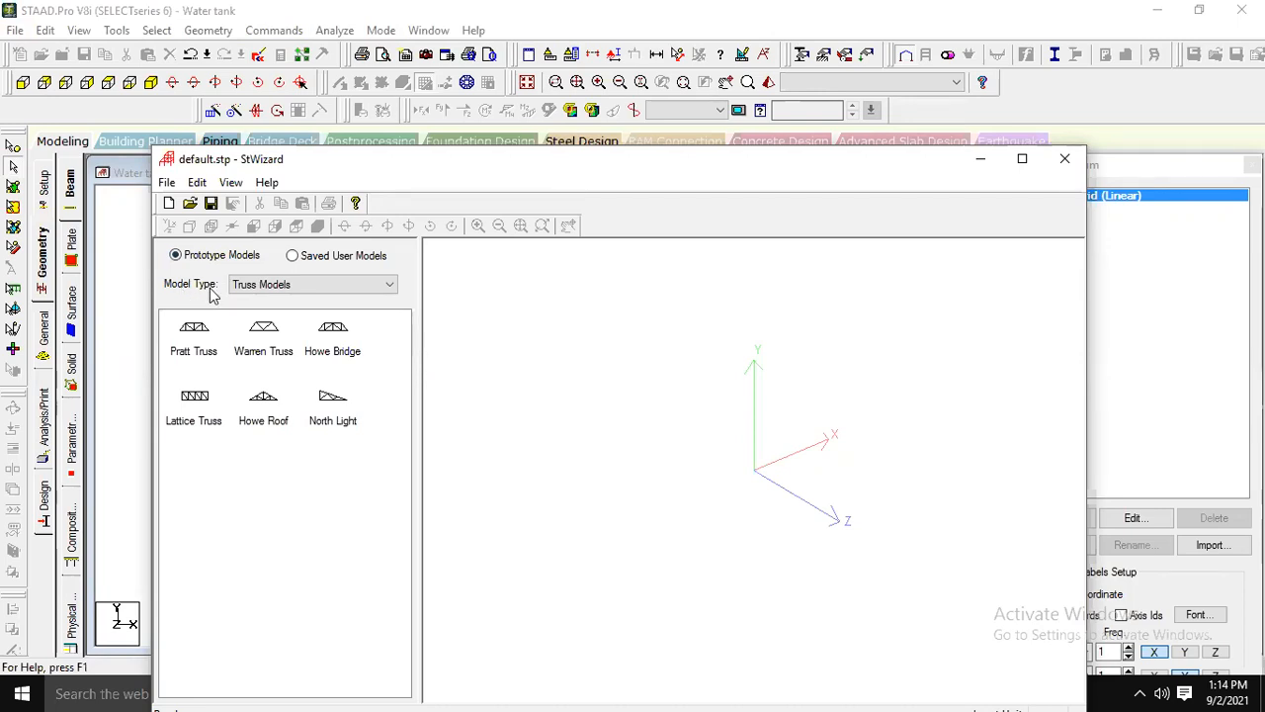
{"action": "left_click", "coordinate": [285, 285]}
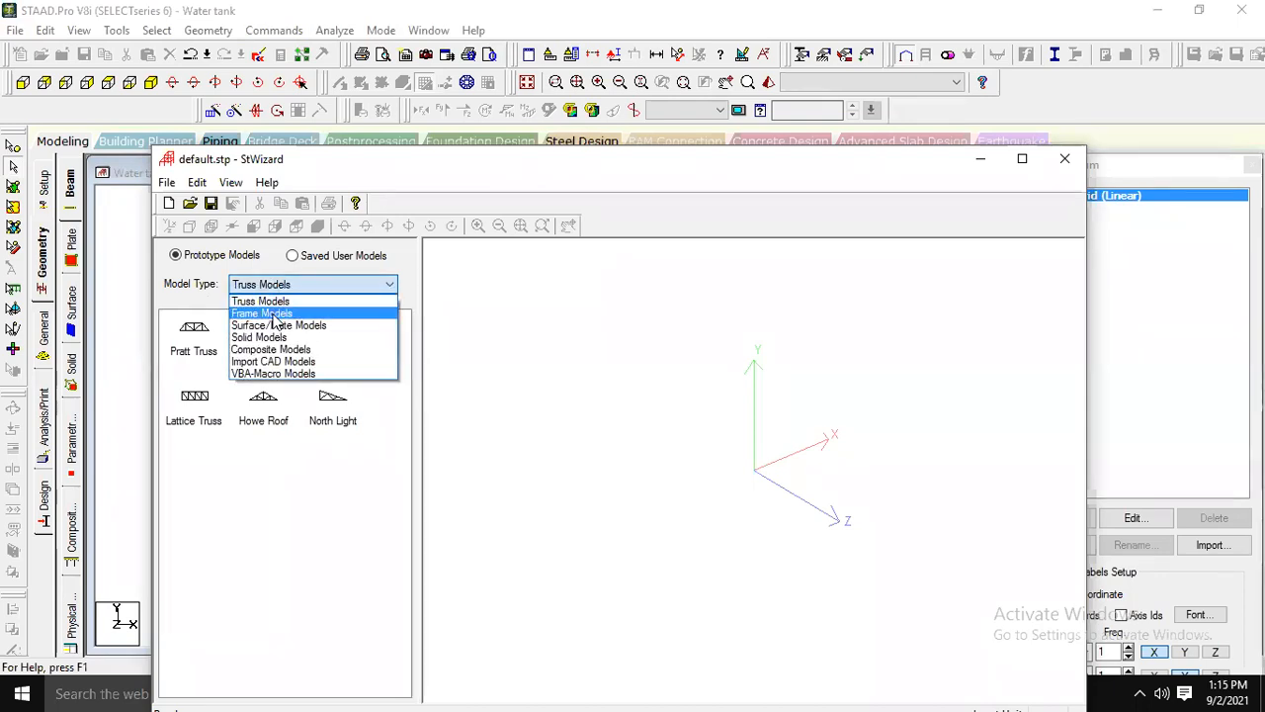
{"action": "left_click", "coordinate": [274, 314]}
{"action": "left_click", "coordinate": [272, 324]}
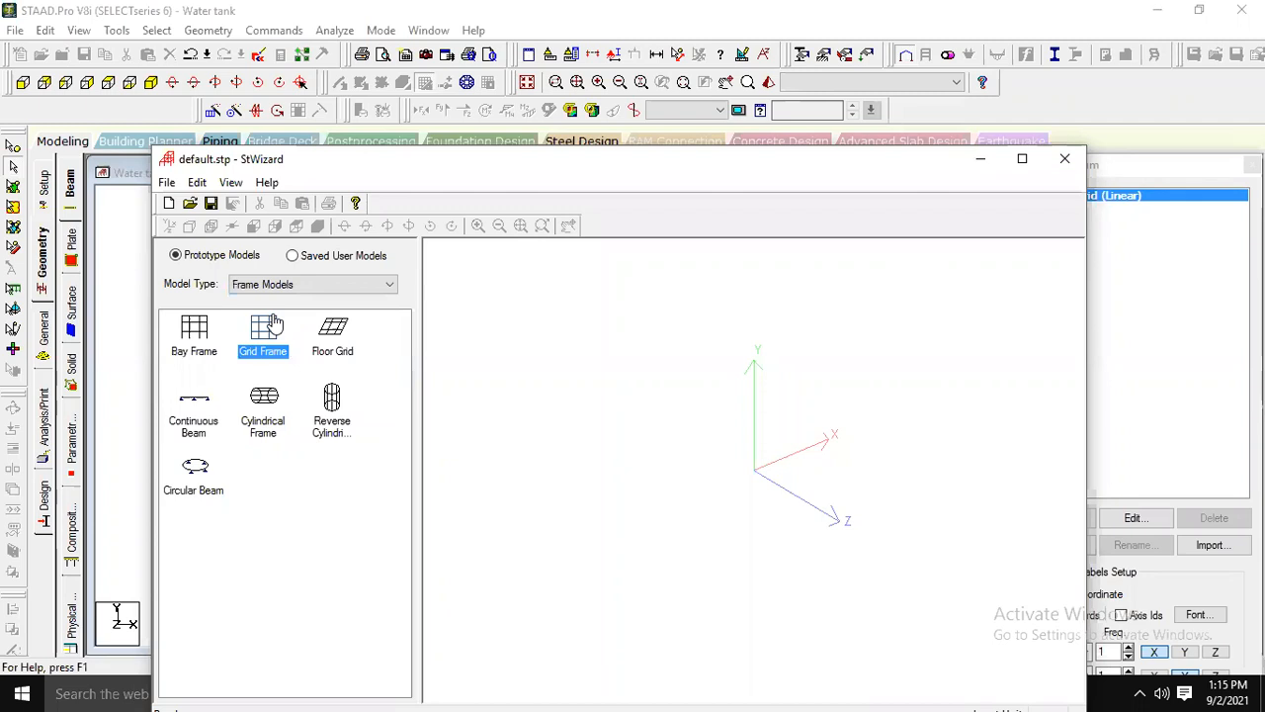
{"action": "left_click", "coordinate": [201, 343]}
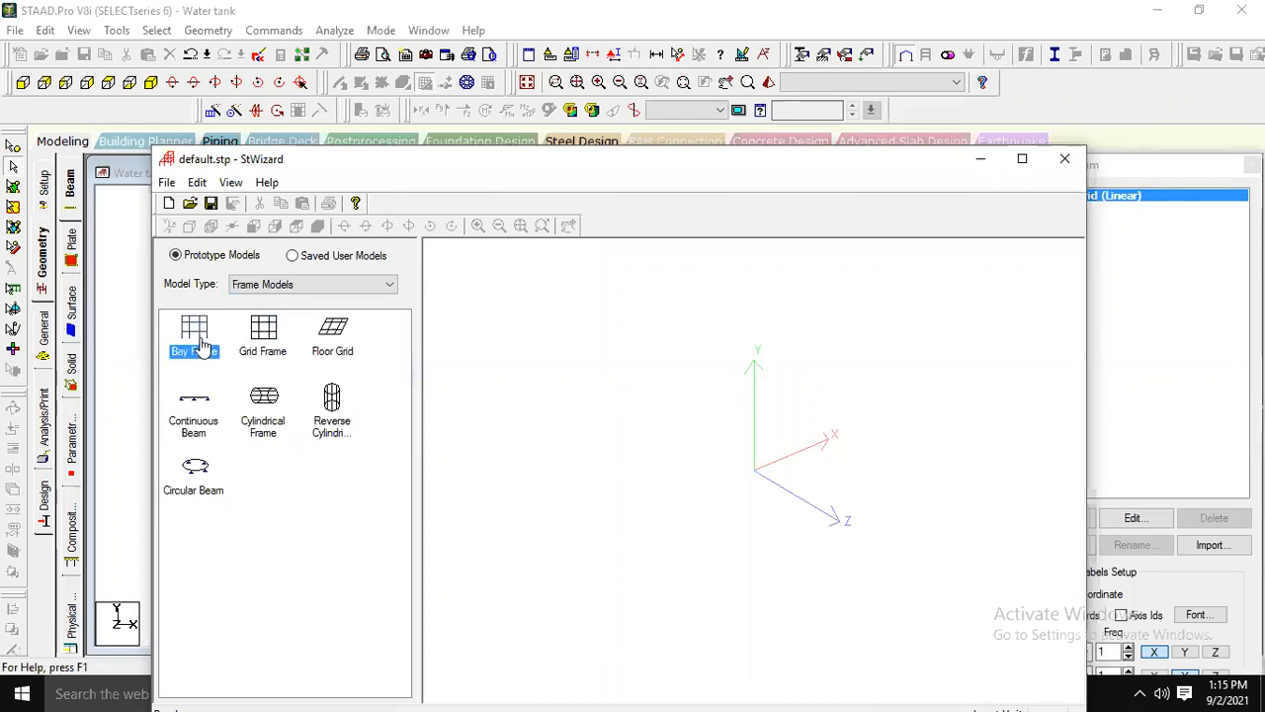
{"action": "left_click", "coordinate": [257, 342]}
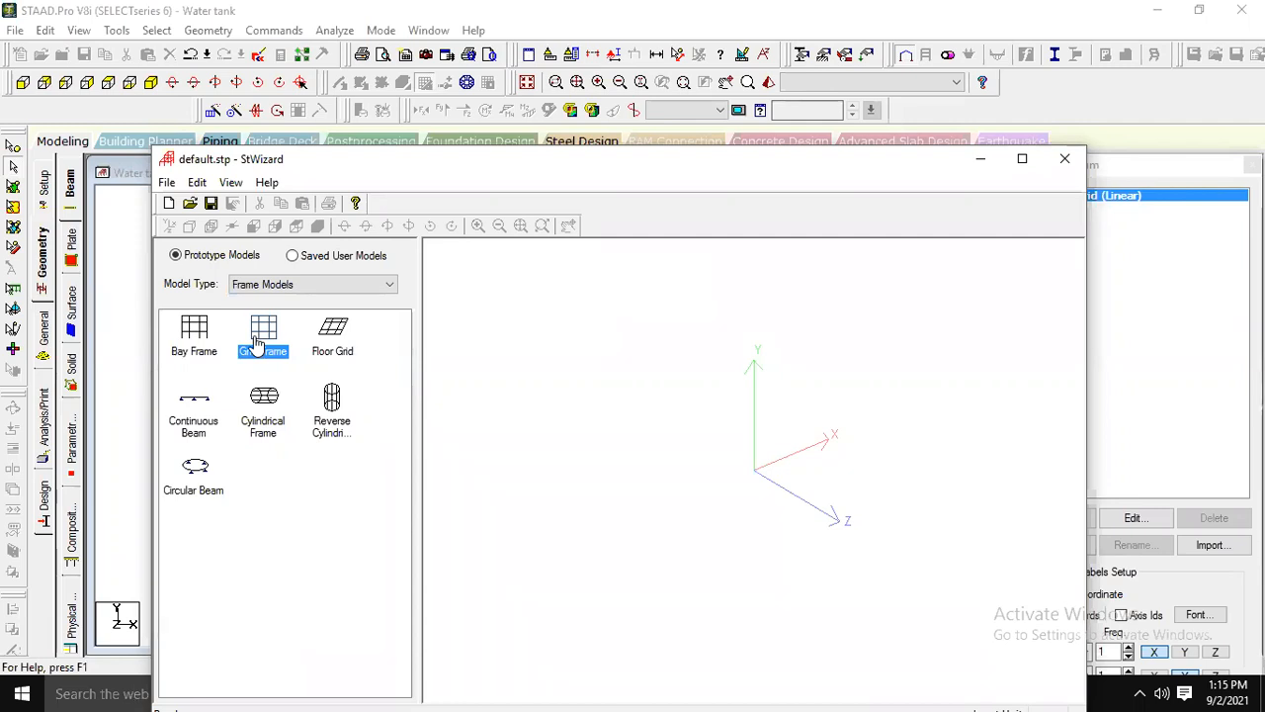
{"action": "double_click", "coordinate": [257, 342]}
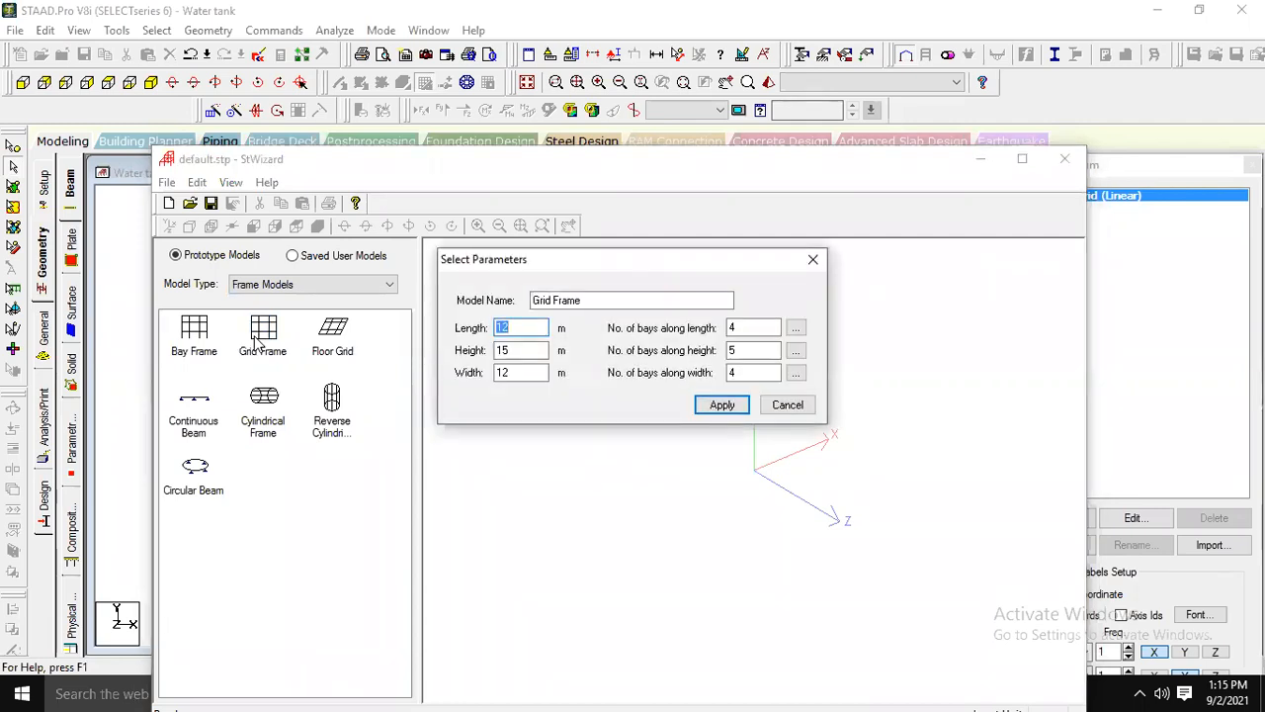
Set the grid frame's length to 12 m, height to 6 m and width to 8 m.
{"action": "left_click", "coordinate": [524, 328]}
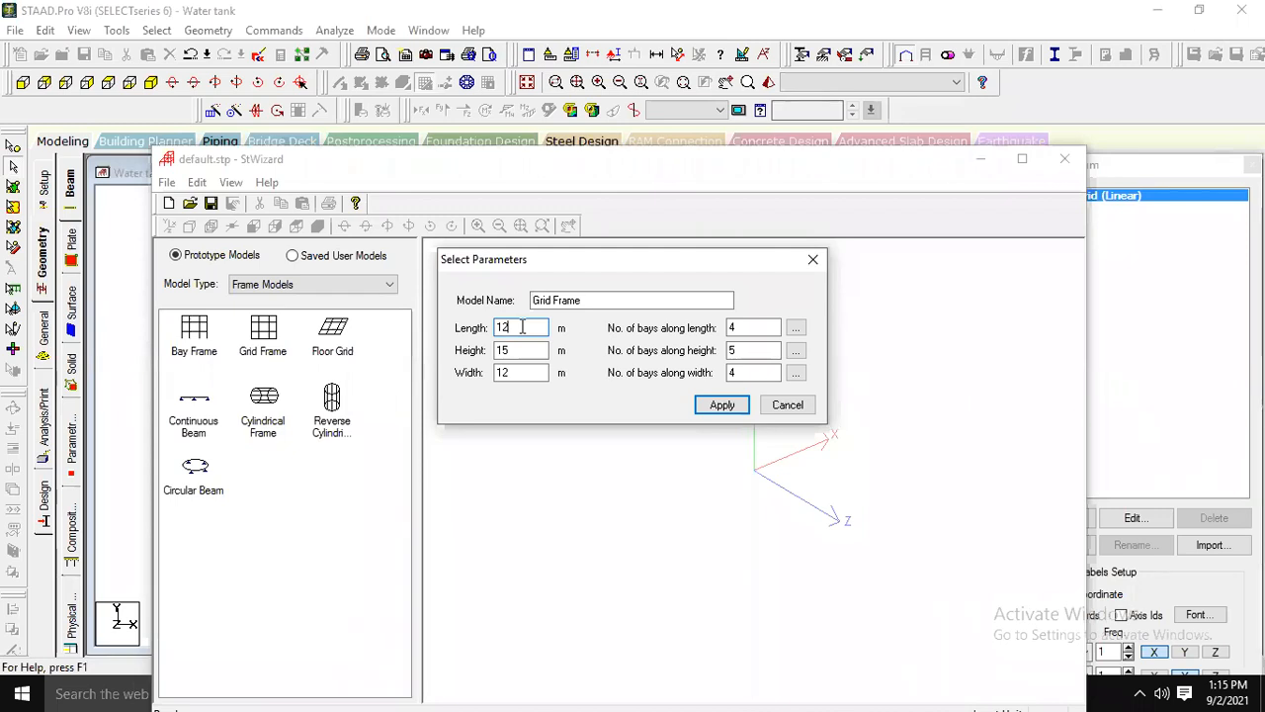
{"action": "key", "text": "Tab"}
{"action": "type", "text": "6"}
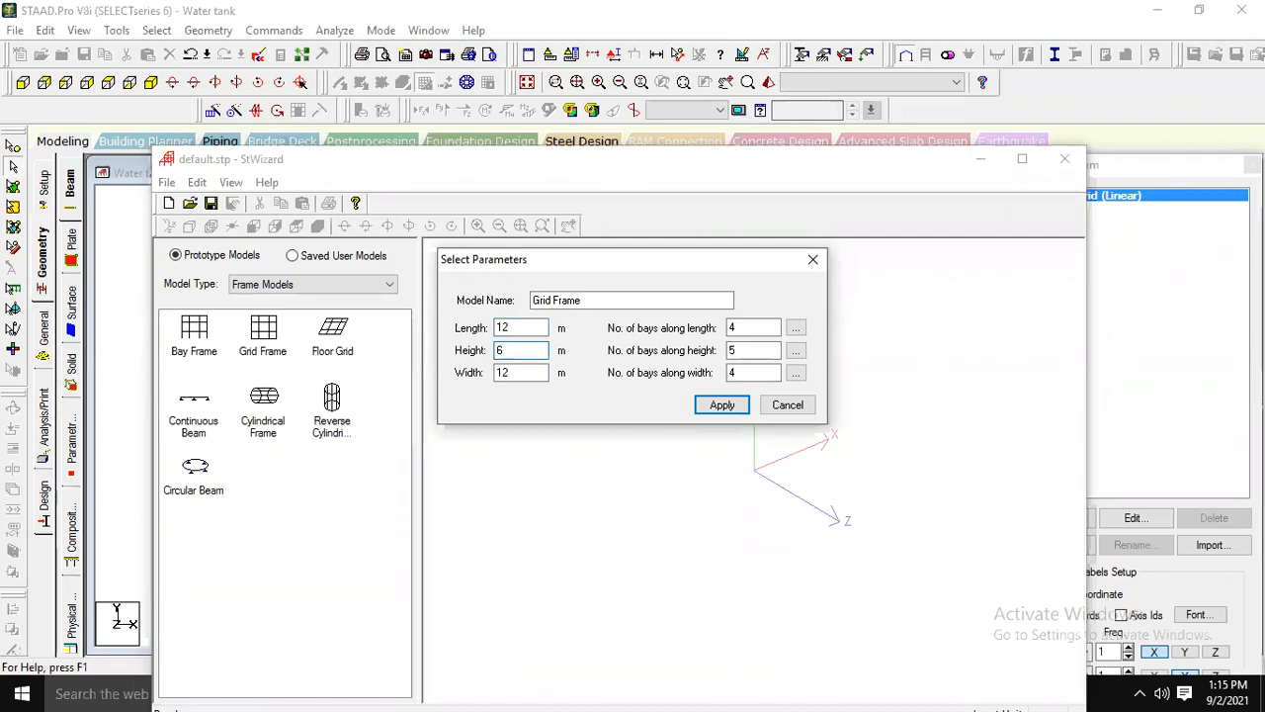
{"action": "left_click", "coordinate": [542, 376]}
{"action": "key", "text": "BackSpace"}
{"action": "key", "text": "BackSpace"}
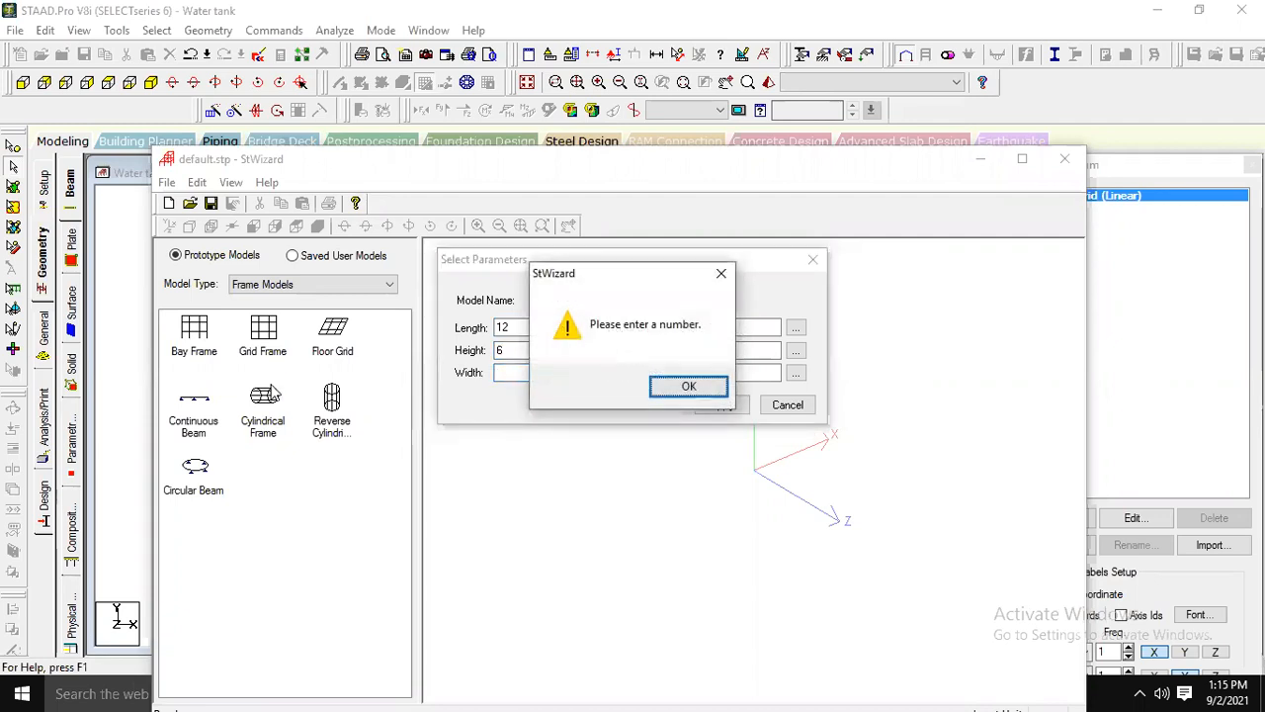
{"action": "key", "text": "Return"}
{"action": "type", "text": "8"}
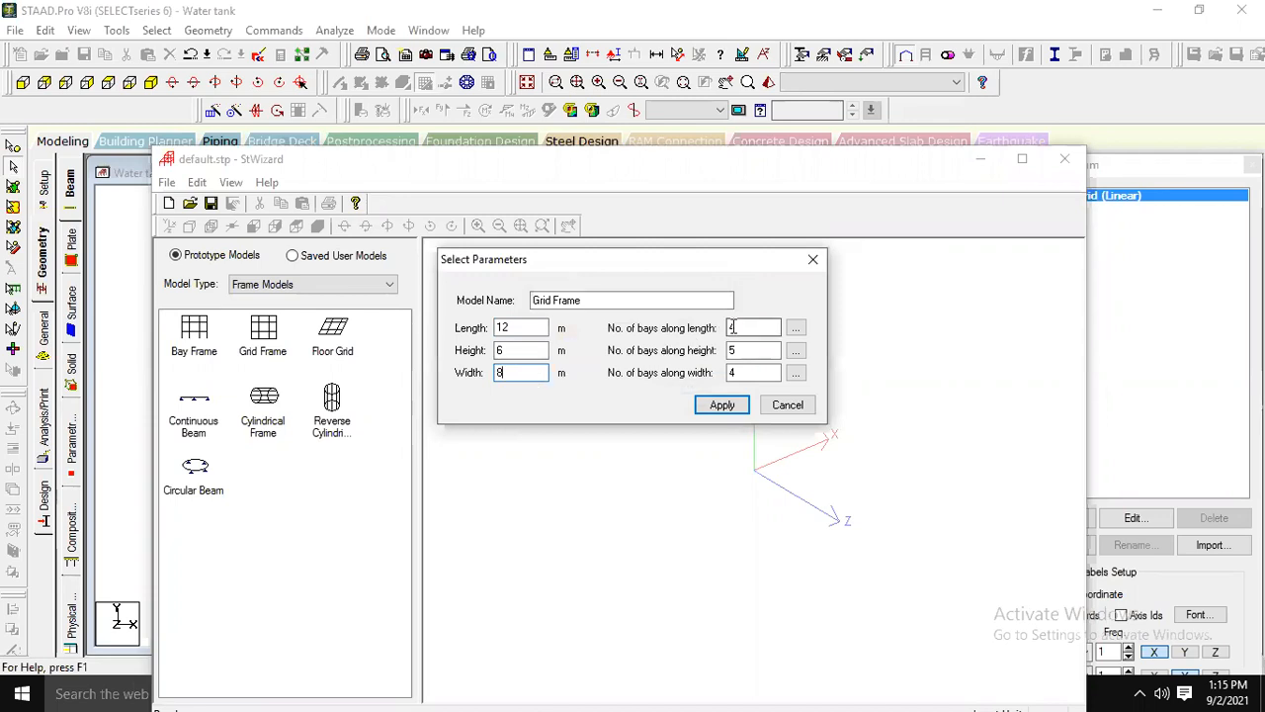
Set one bay along the length, height and width, and generate the grid frame.
{"action": "key", "text": "Tab"}
{"action": "type", "text": "1"}
{"action": "key", "text": "Tab"}
{"action": "type", "text": "1"}
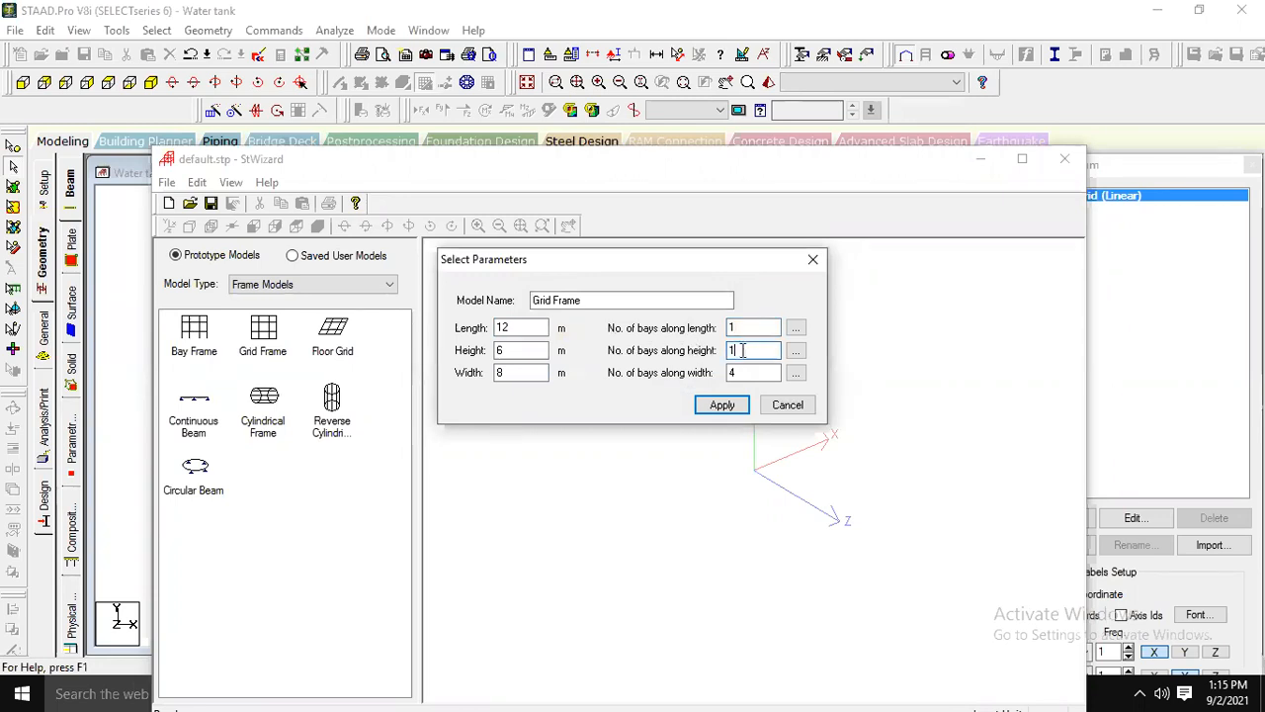
{"action": "key", "text": "Tab"}
{"action": "type", "text": "1"}
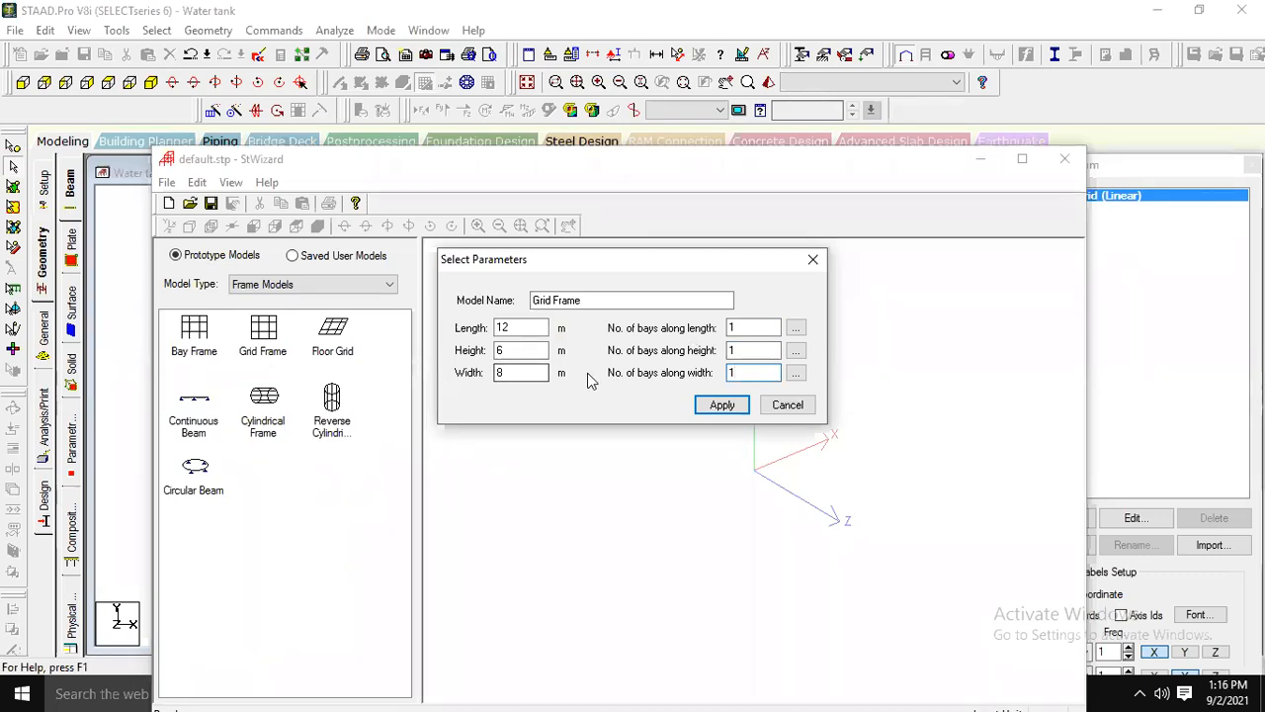
{"action": "left_click", "coordinate": [721, 406]}
{"action": "left_click_drag", "start_coordinate": [718, 403], "coordinate": [791, 425]}
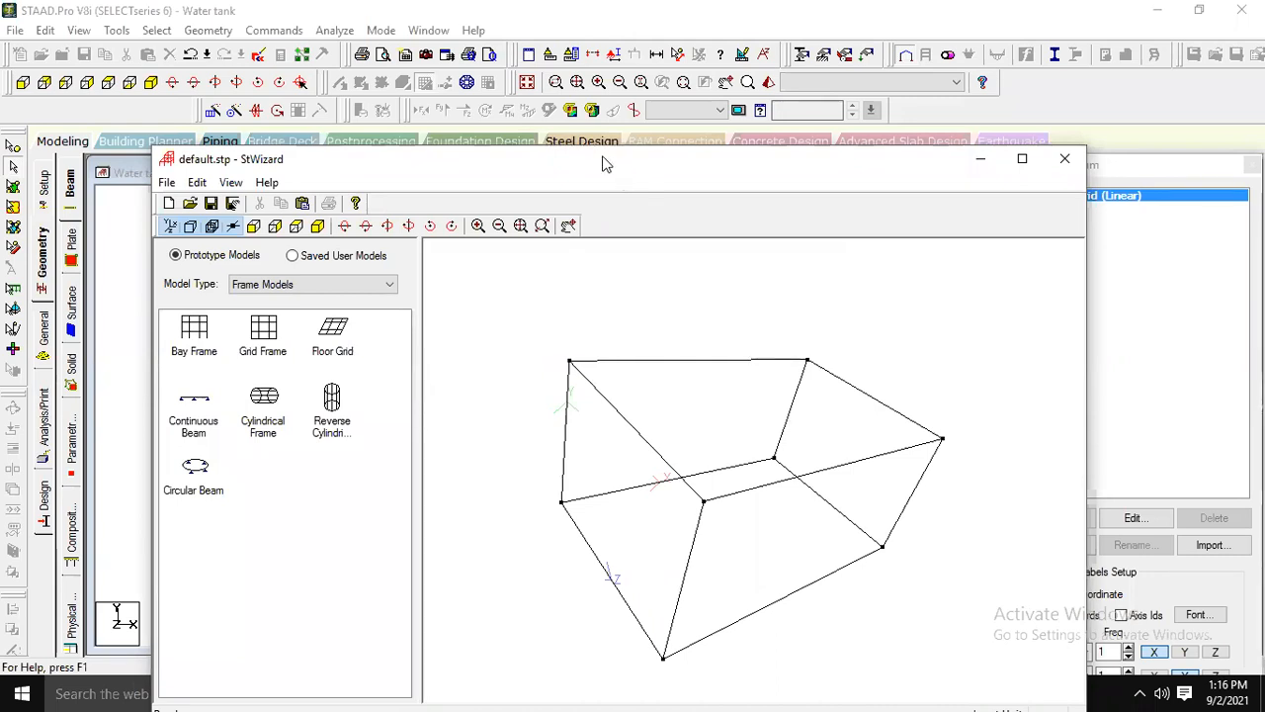
Close the Structure Wizard and merge the frame prototype into the model with X, Y and Z offsets of 0 m.
{"action": "left_click_drag", "start_coordinate": [601, 161], "coordinate": [584, 120]}
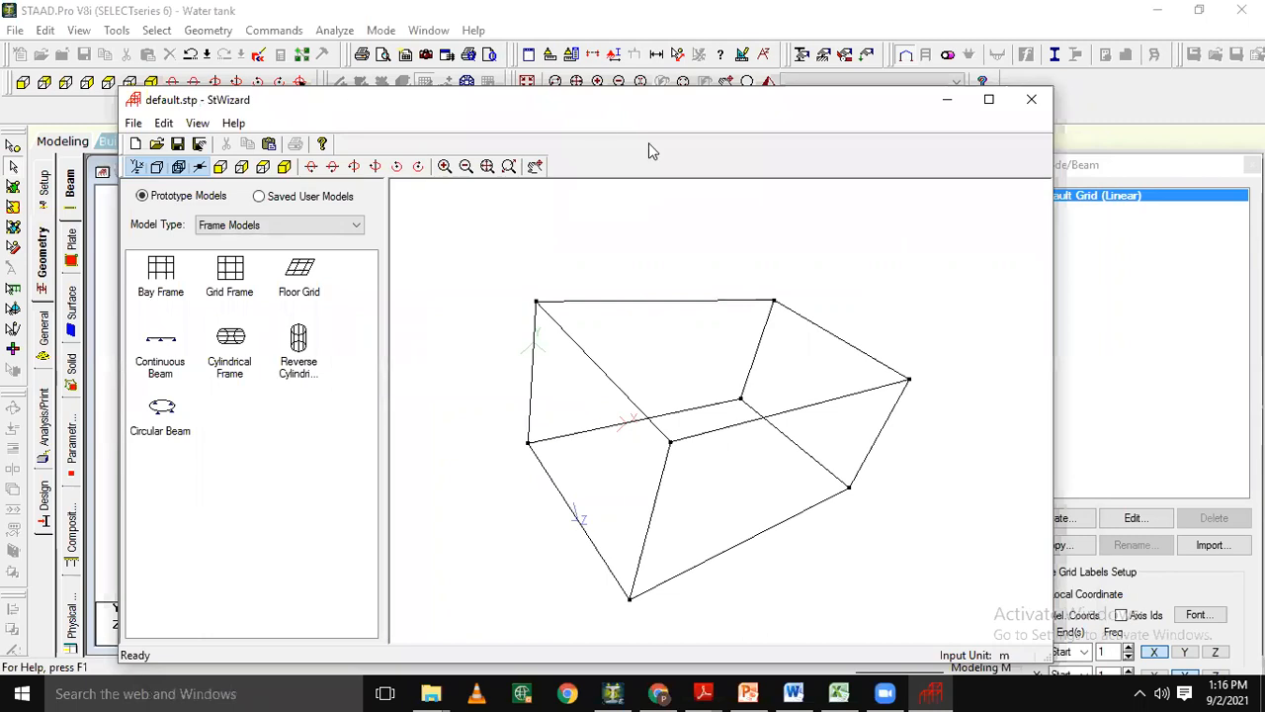
{"action": "left_click", "coordinate": [1031, 104]}
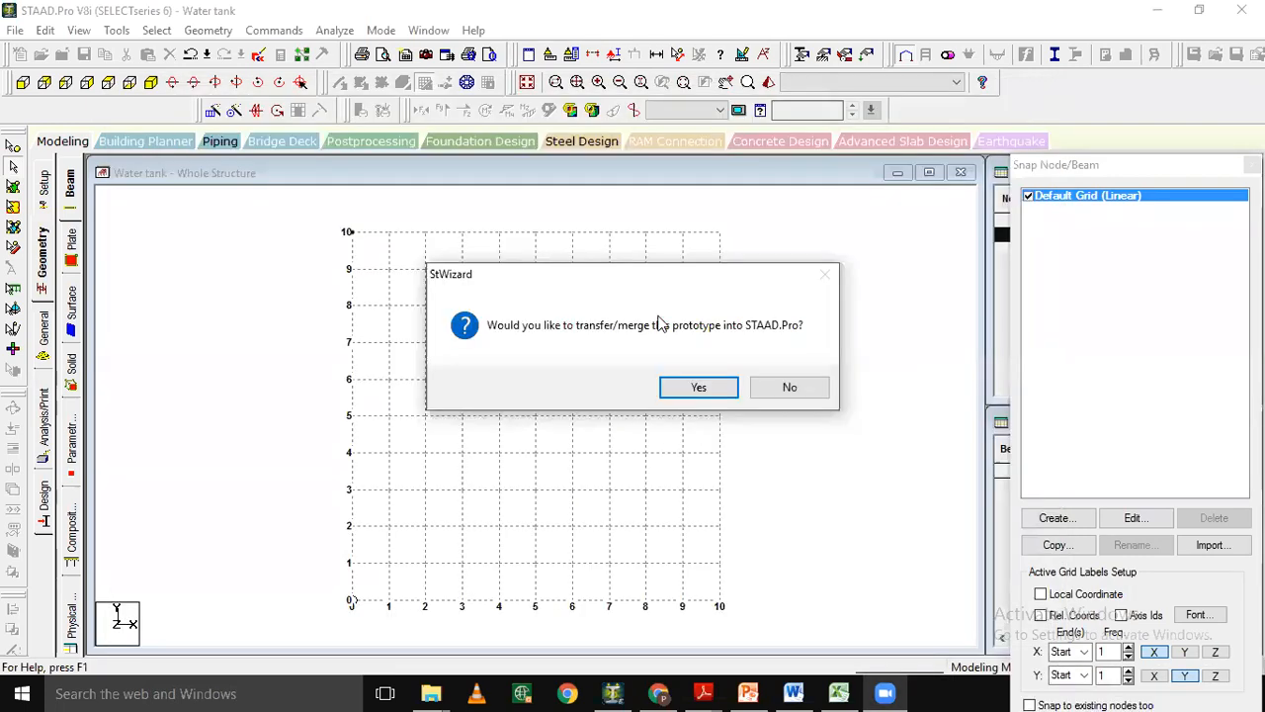
{"action": "left_click", "coordinate": [692, 387]}
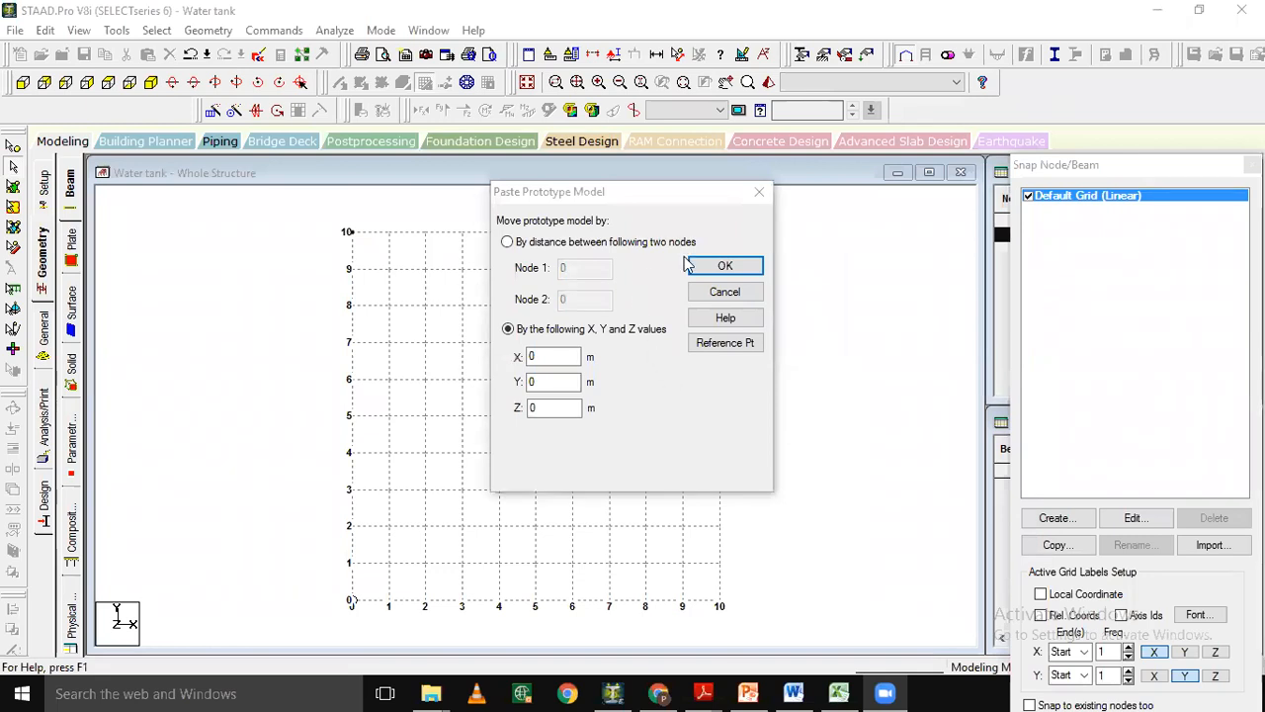
{"action": "left_click", "coordinate": [722, 267]}
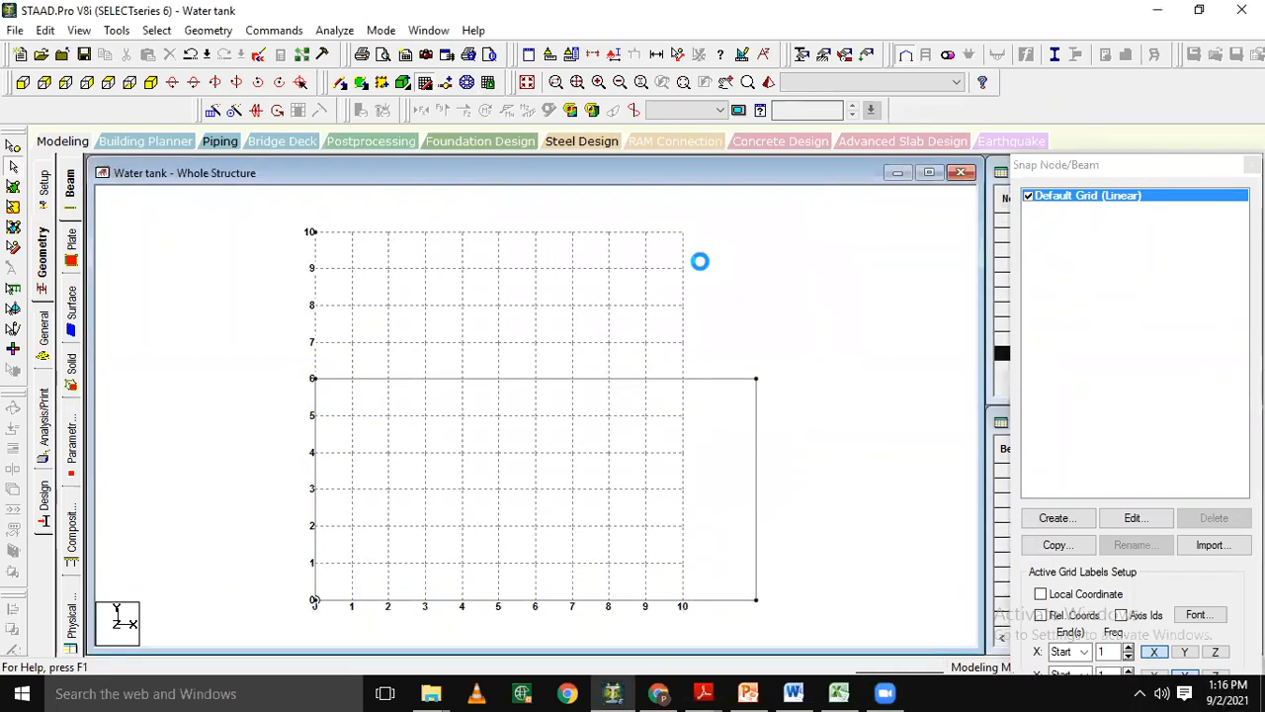
Show the frame in isometric view and close the Snap Node/Beam grid.
{"action": "left_click", "coordinate": [151, 83]}
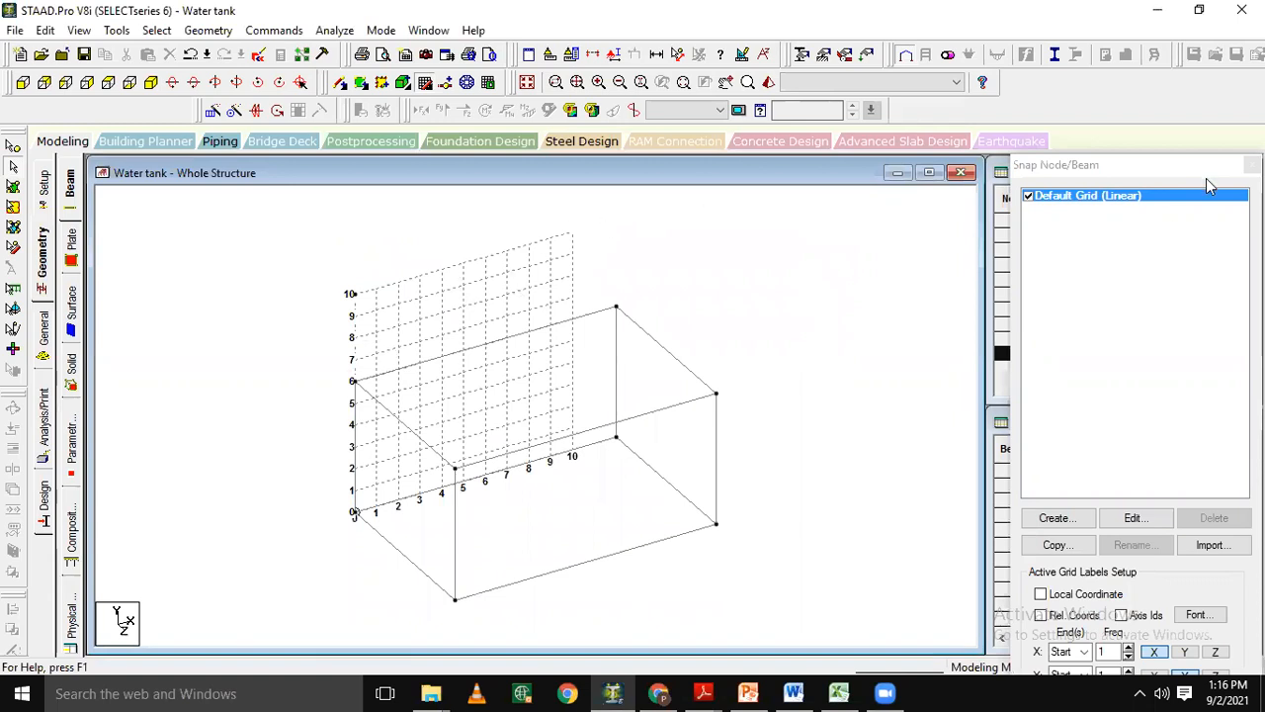
{"action": "left_click_drag", "start_coordinate": [1191, 165], "coordinate": [1015, 150]}
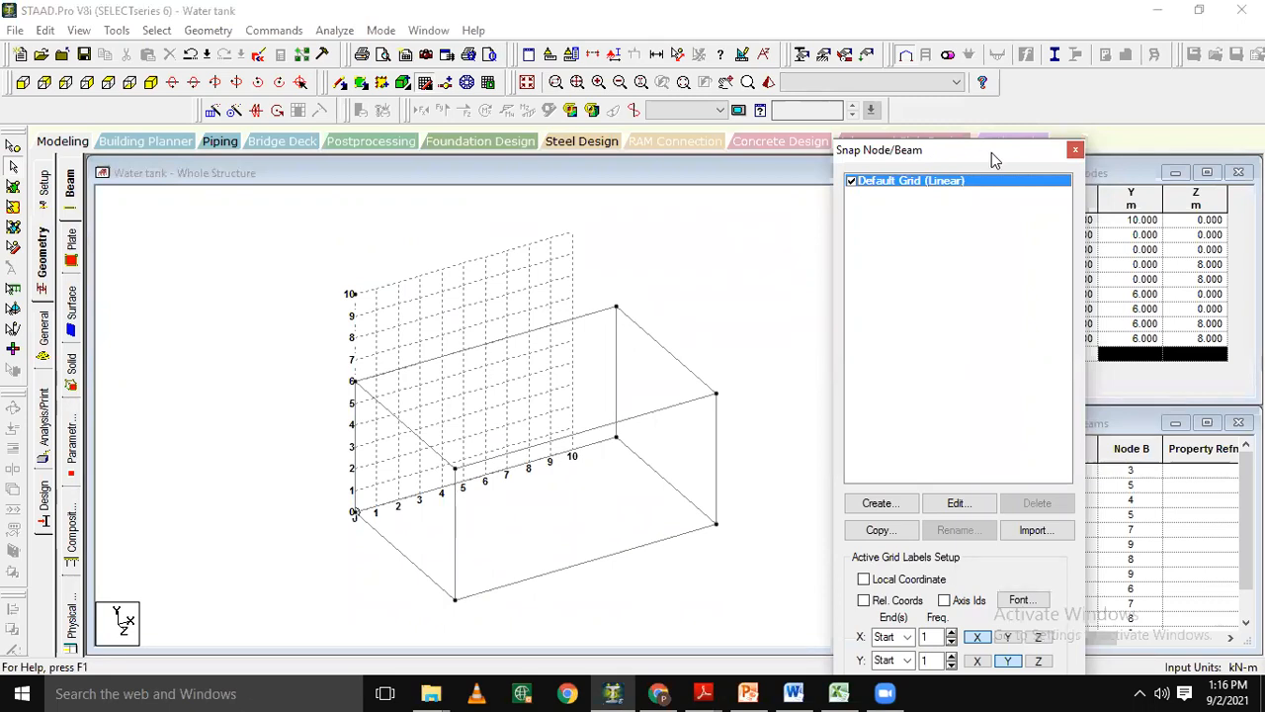
{"action": "left_click", "coordinate": [1074, 153]}
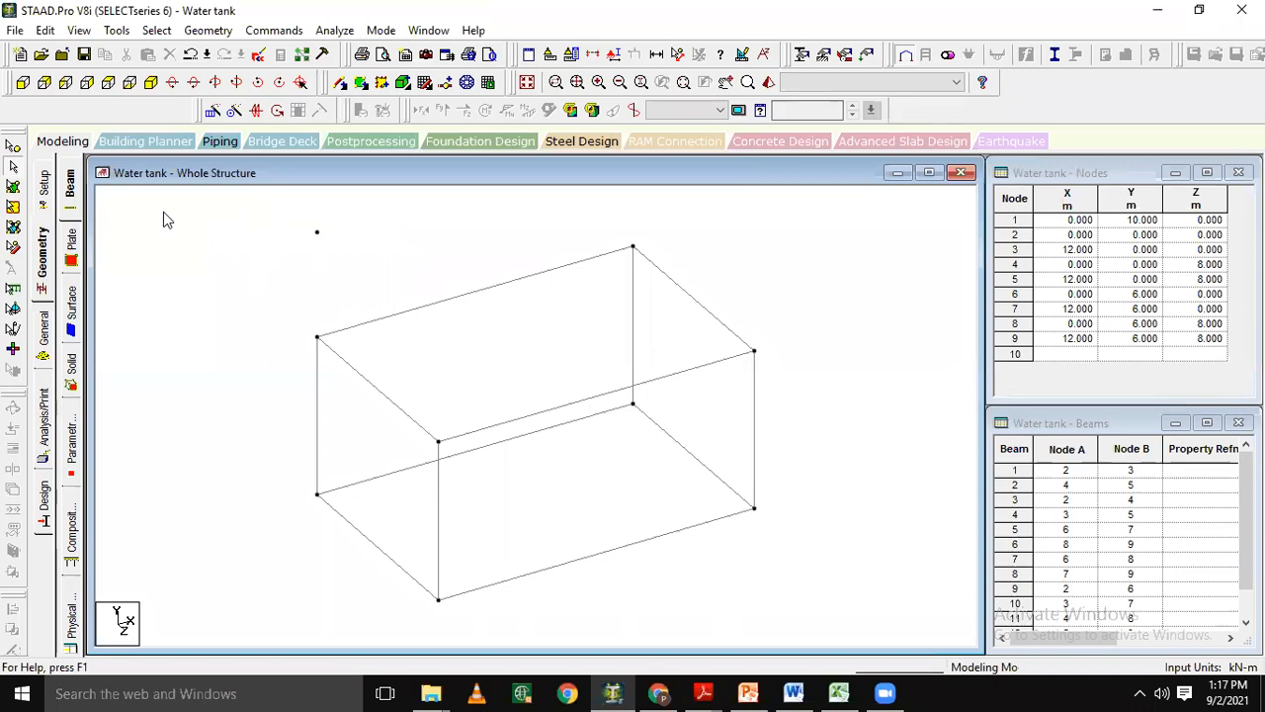
Delete the stray unconnected node above the frame.
{"action": "left_click", "coordinate": [13, 146]}
{"action": "left_click_drag", "start_coordinate": [256, 211], "coordinate": [415, 259]}
{"action": "key", "text": "Delete"}
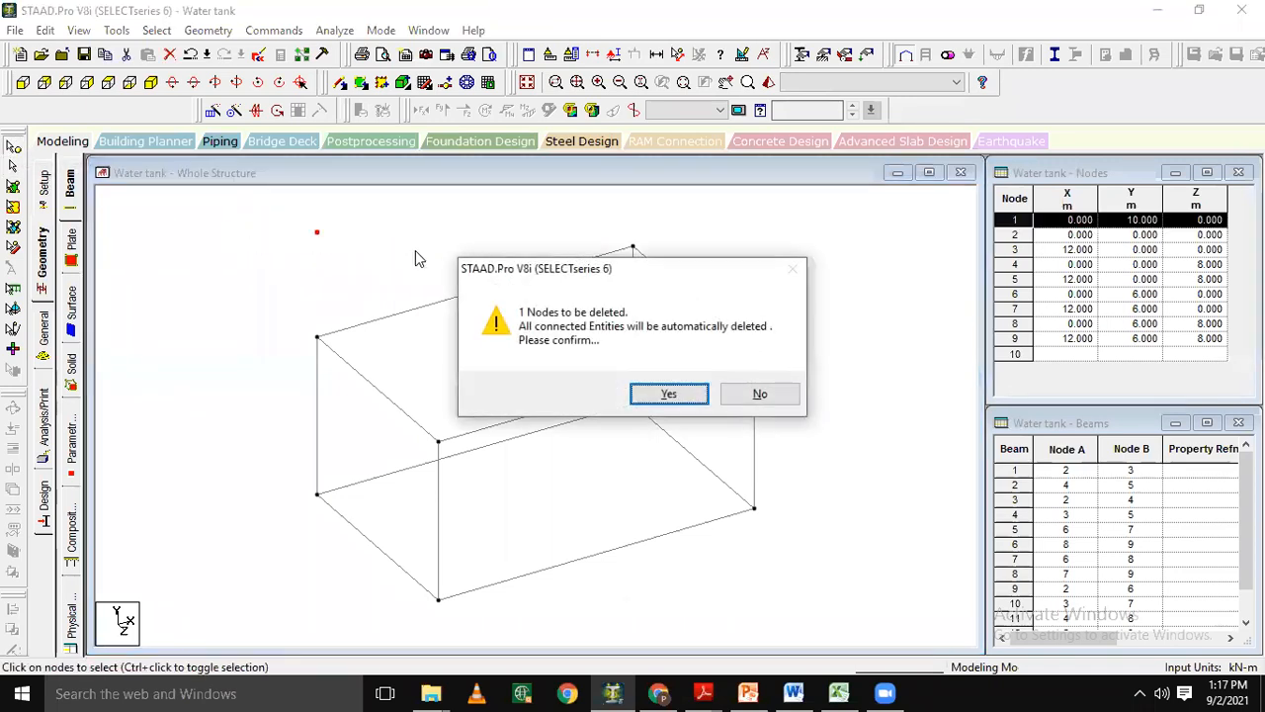
{"action": "key", "text": "Return"}
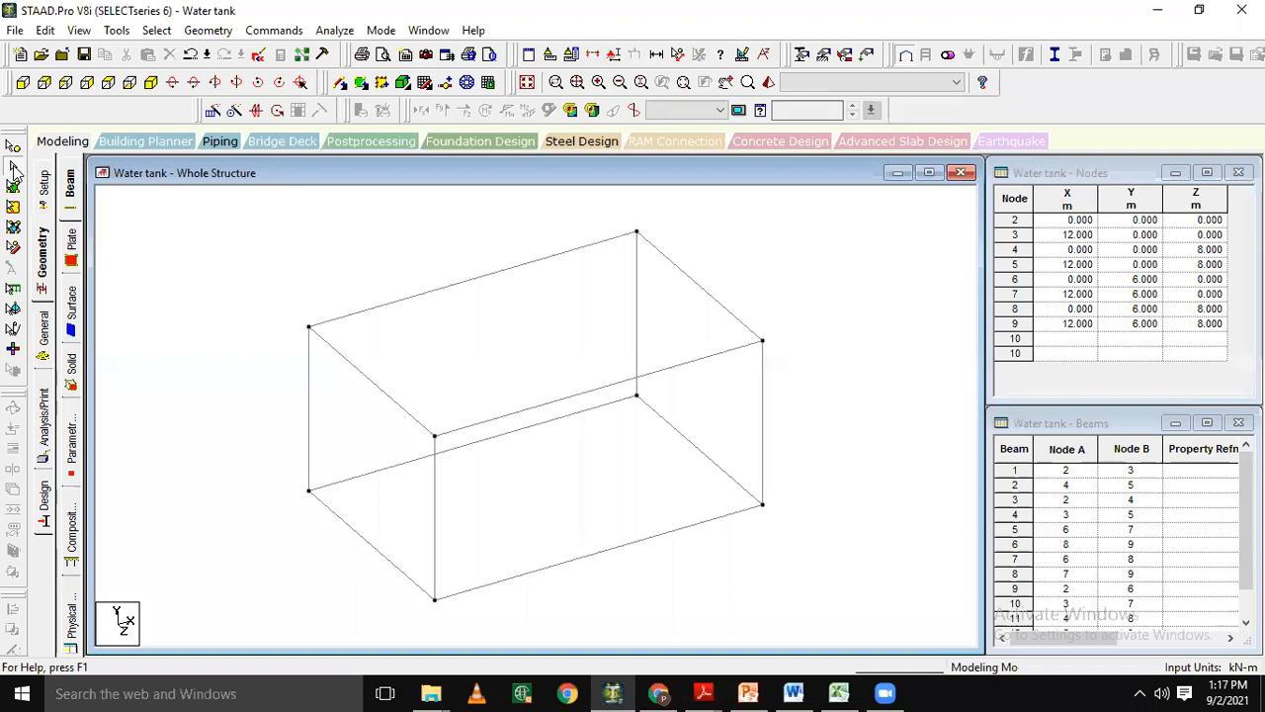
Insert 3 evenly spaced nodes into each of the two long bottom beams of the frame.
{"action": "left_click", "coordinate": [520, 433]}
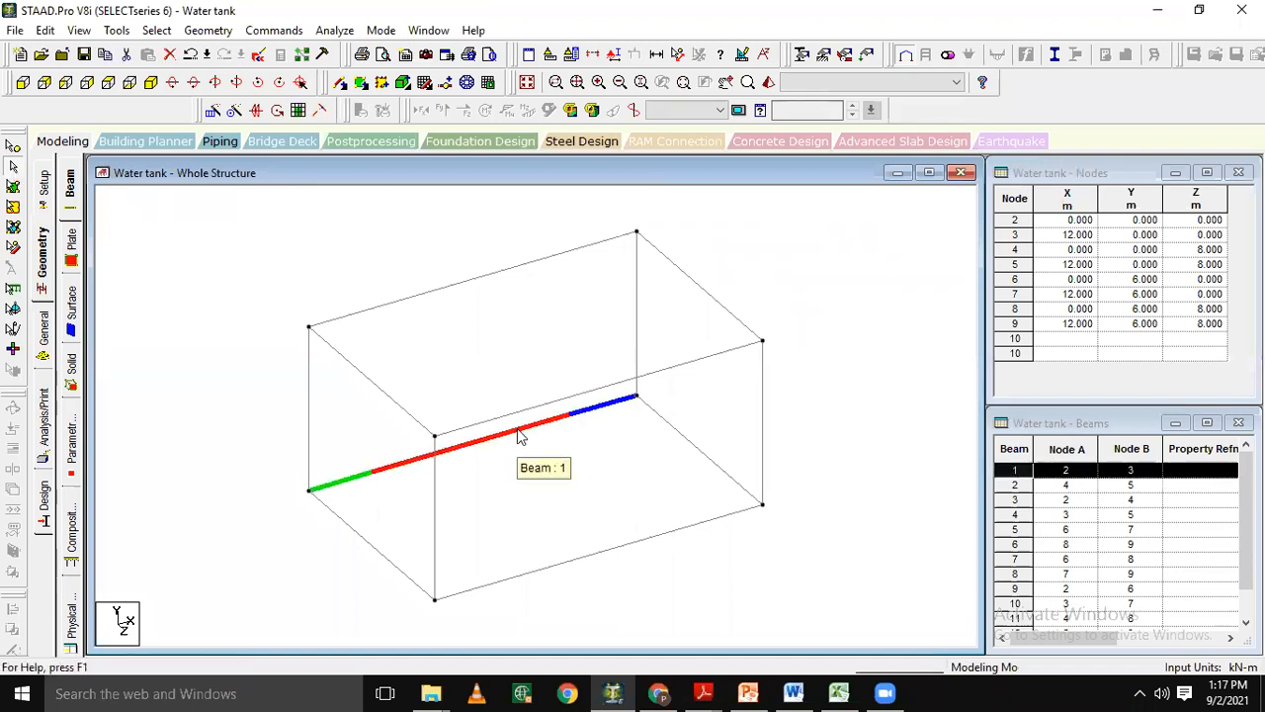
{"action": "left_click", "coordinate": [588, 562], "text": "ctrl"}
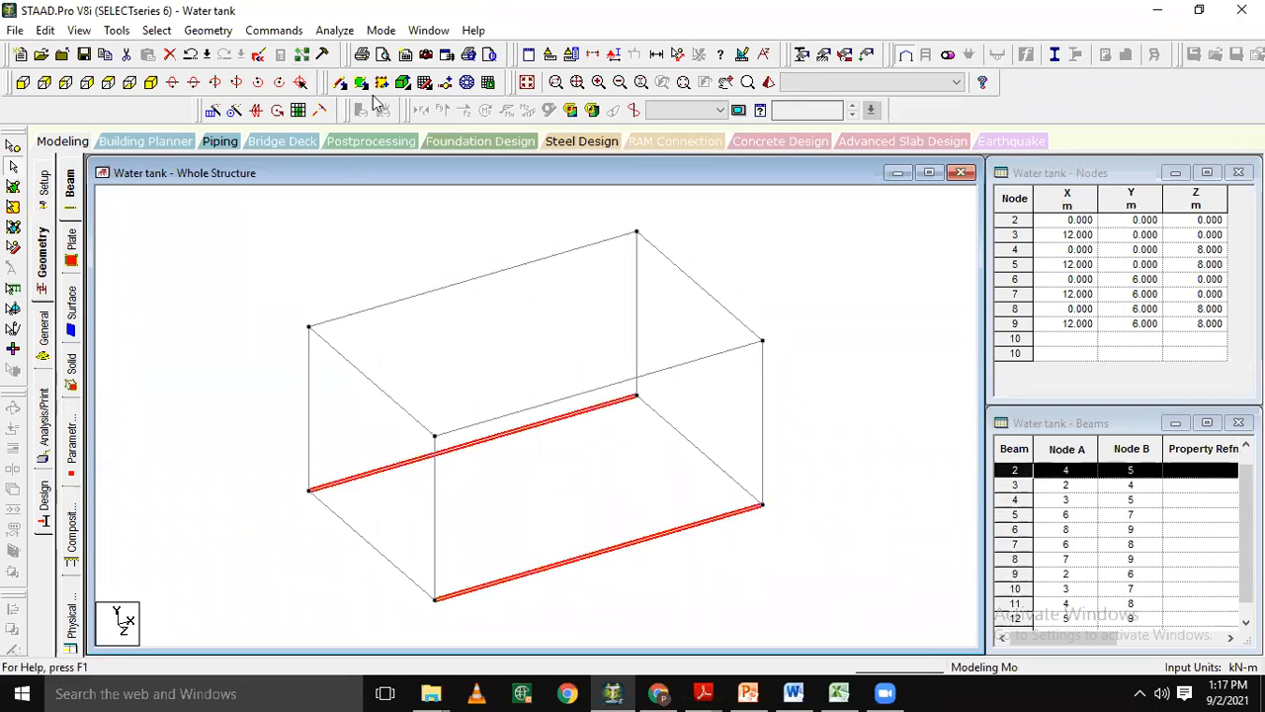
{"action": "left_click", "coordinate": [447, 85]}
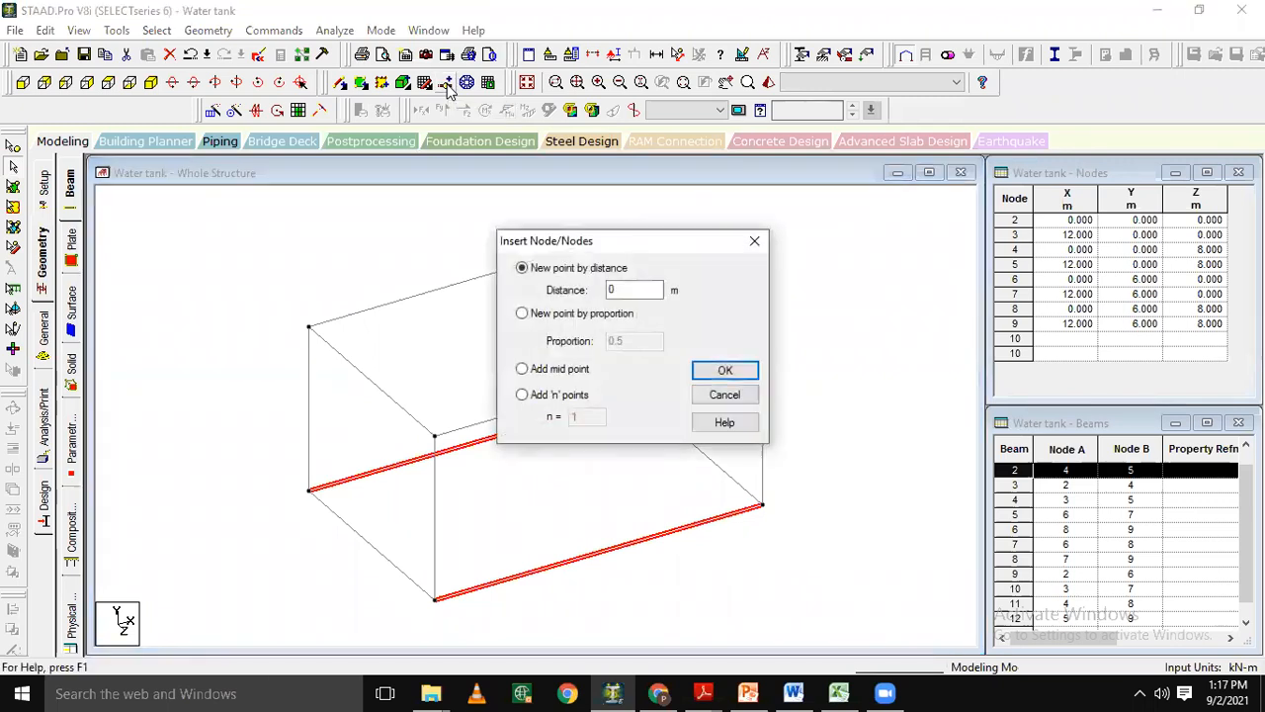
{"action": "left_click", "coordinate": [538, 401]}
{"action": "double_click", "coordinate": [583, 418]}
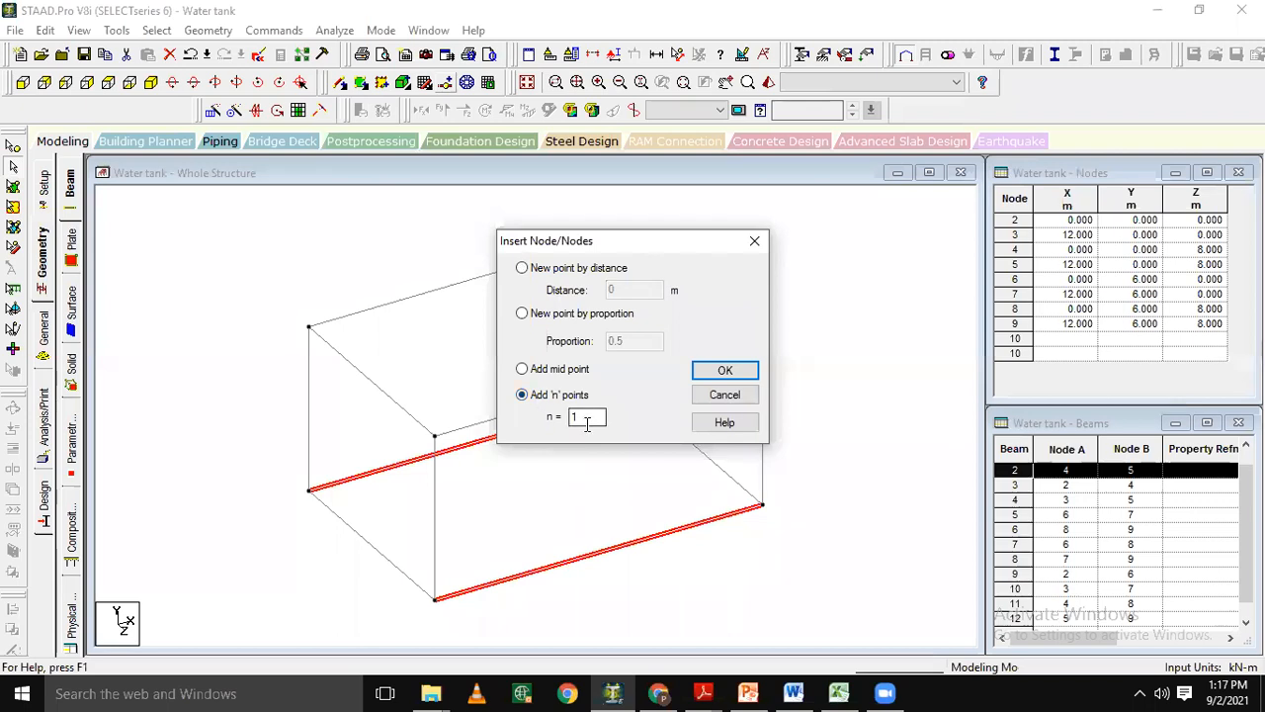
{"action": "type", "text": "3"}
{"action": "left_click", "coordinate": [726, 372]}
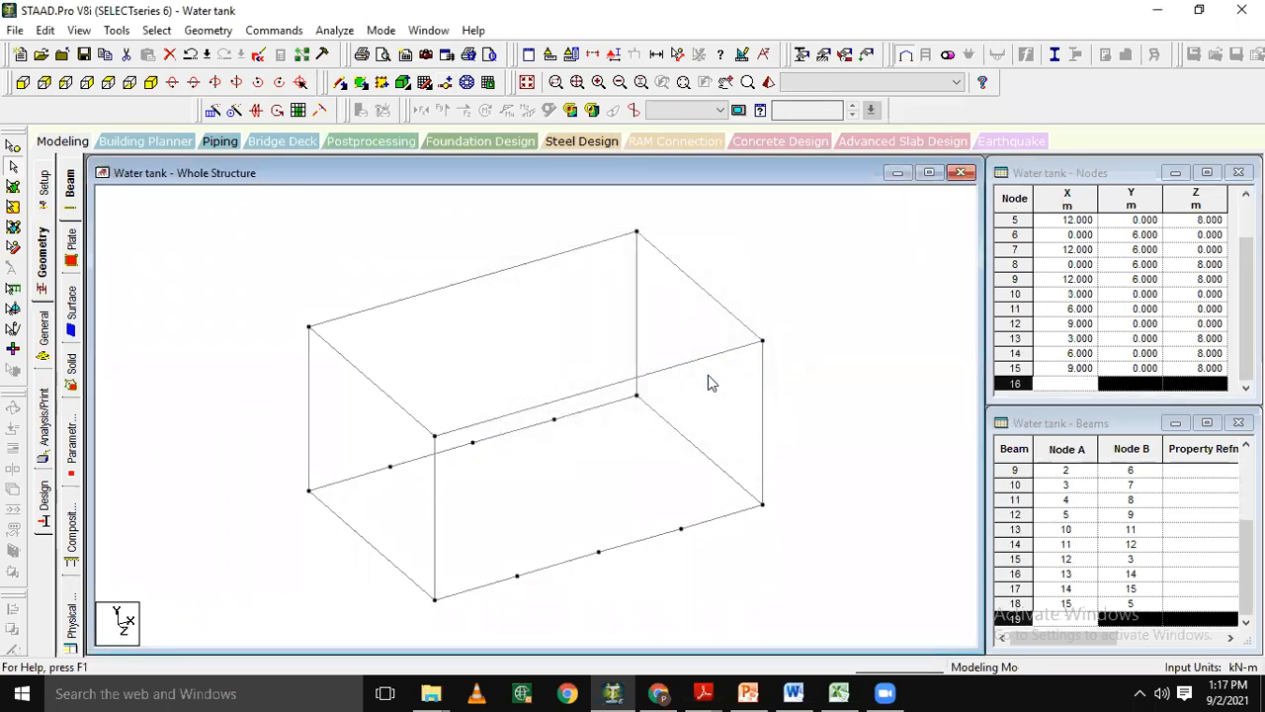
Insert a midpoint node into each of the two short bottom beams of the frame.
{"action": "left_click", "coordinate": [362, 542]}
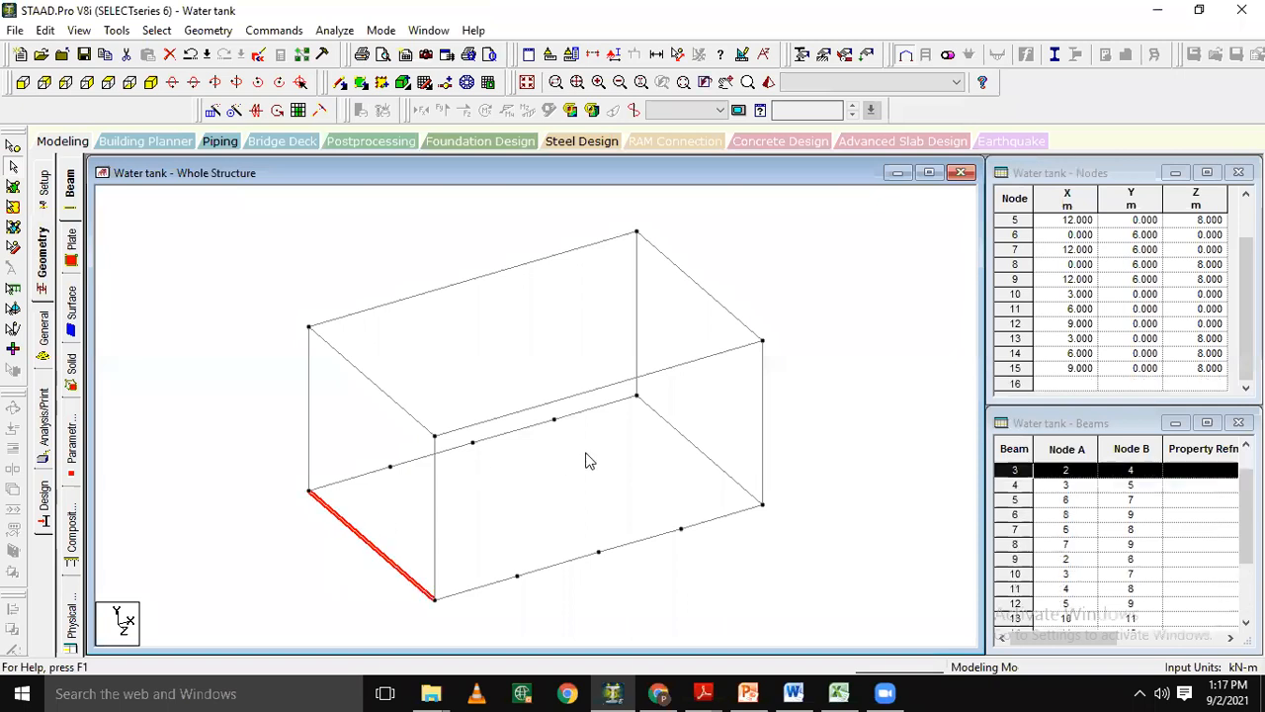
{"action": "left_click", "coordinate": [680, 442], "text": "ctrl"}
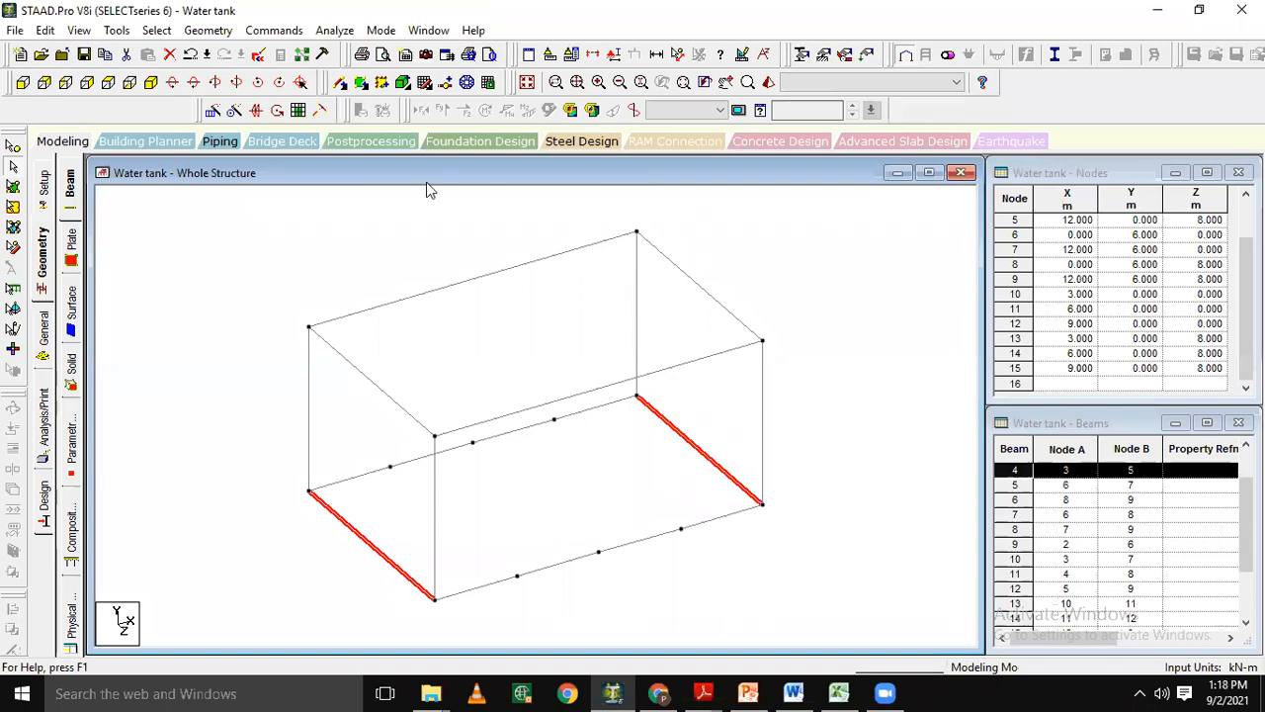
{"action": "left_click", "coordinate": [447, 83]}
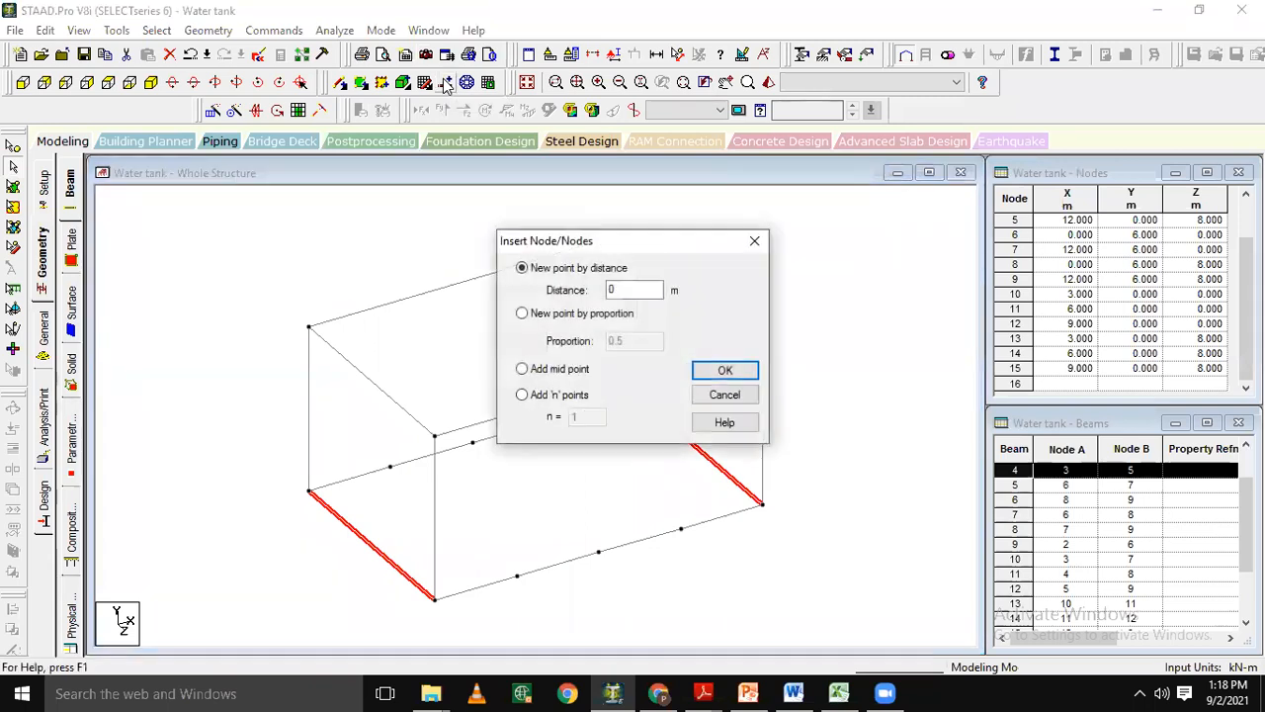
{"action": "left_click", "coordinate": [543, 374]}
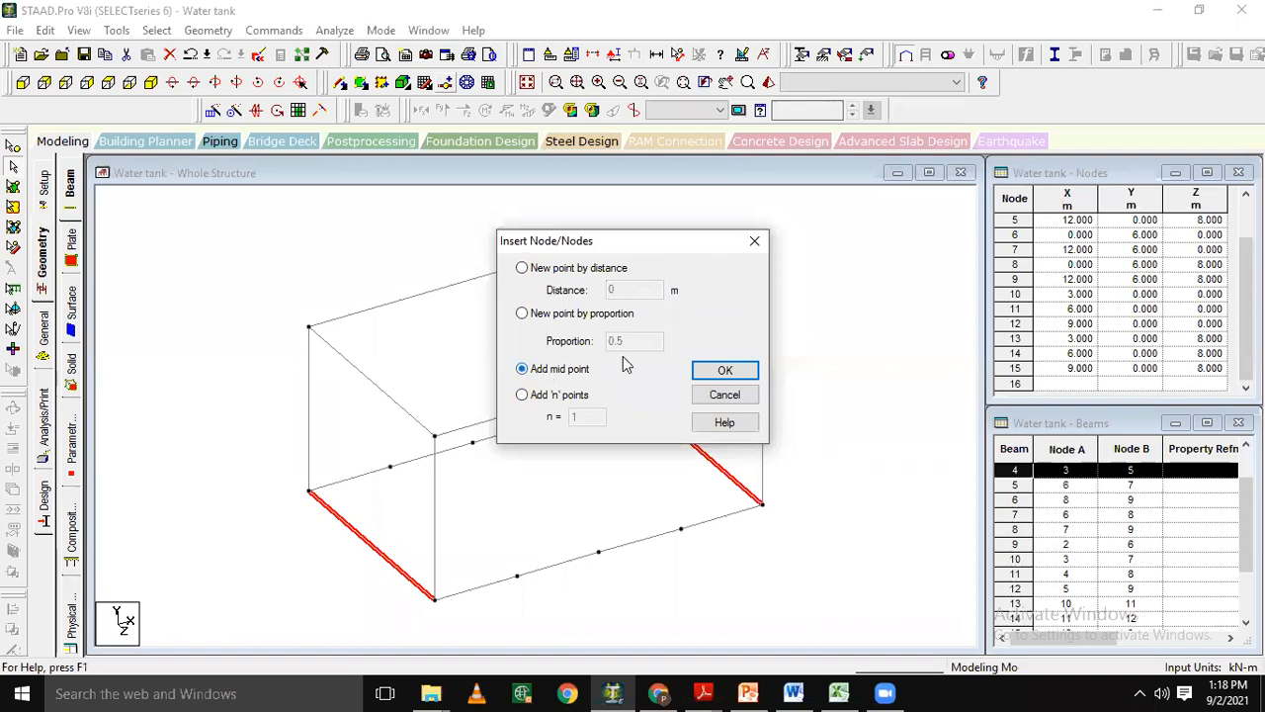
{"action": "left_click", "coordinate": [723, 371]}
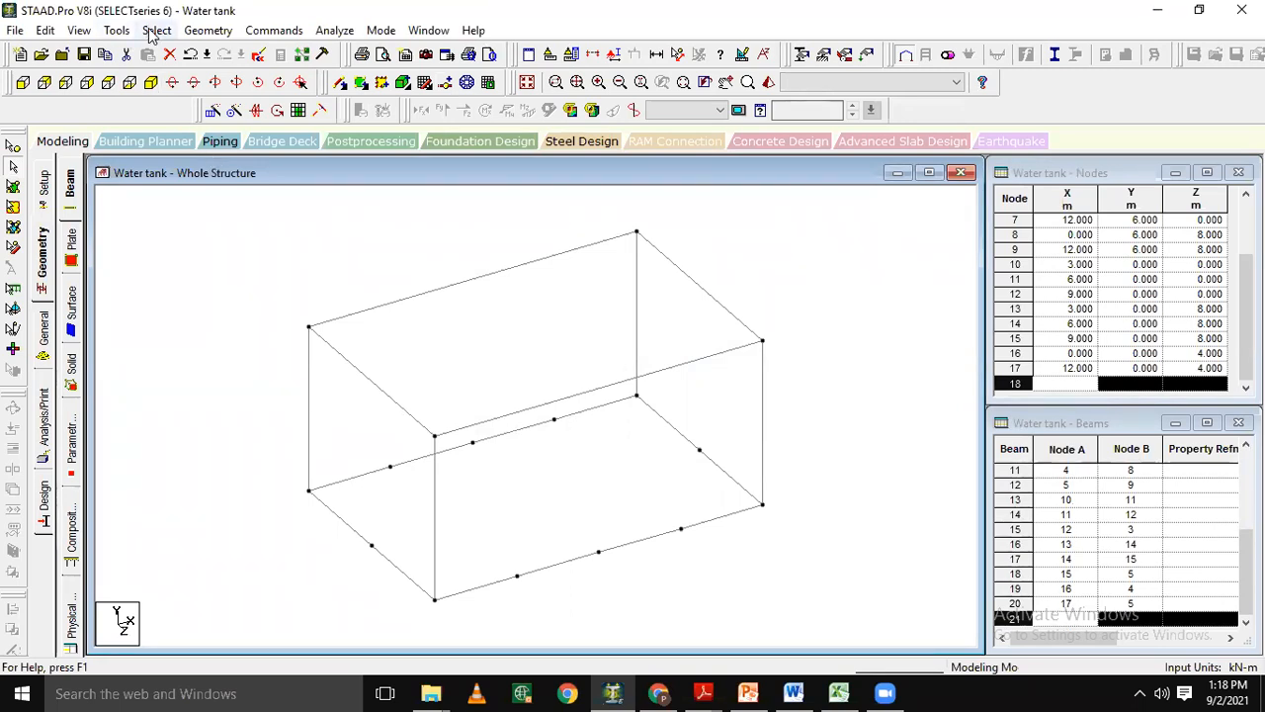
Select all nodes at the frame's bottom level and save the modified structure when auto save asks.
{"action": "left_click", "coordinate": [22, 81]}
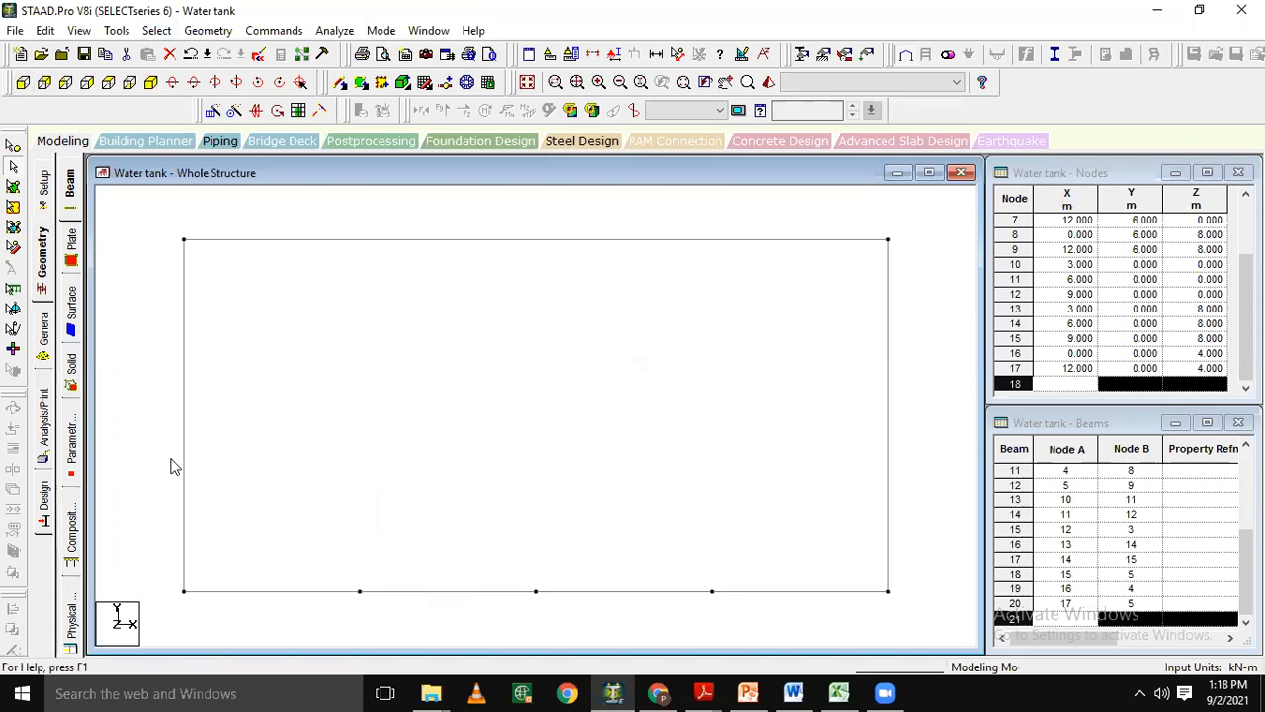
{"action": "left_click", "coordinate": [12, 147]}
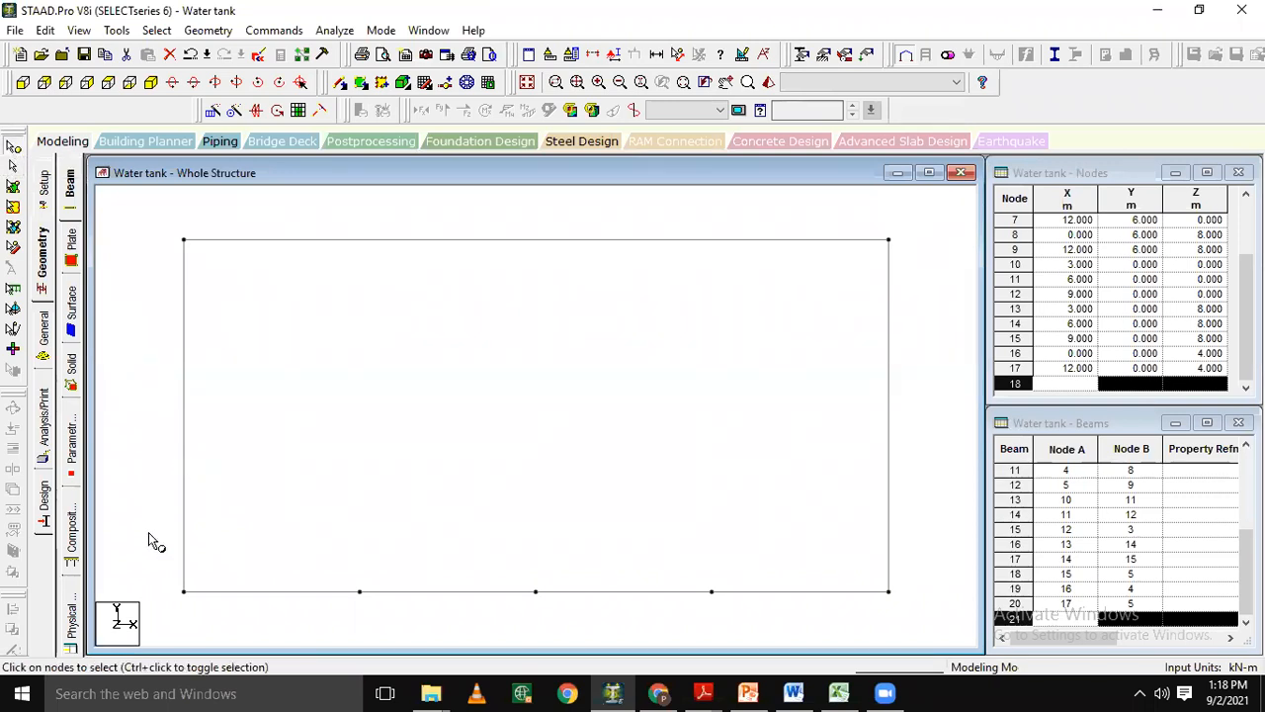
{"action": "left_click_drag", "start_coordinate": [155, 561], "coordinate": [926, 604]}
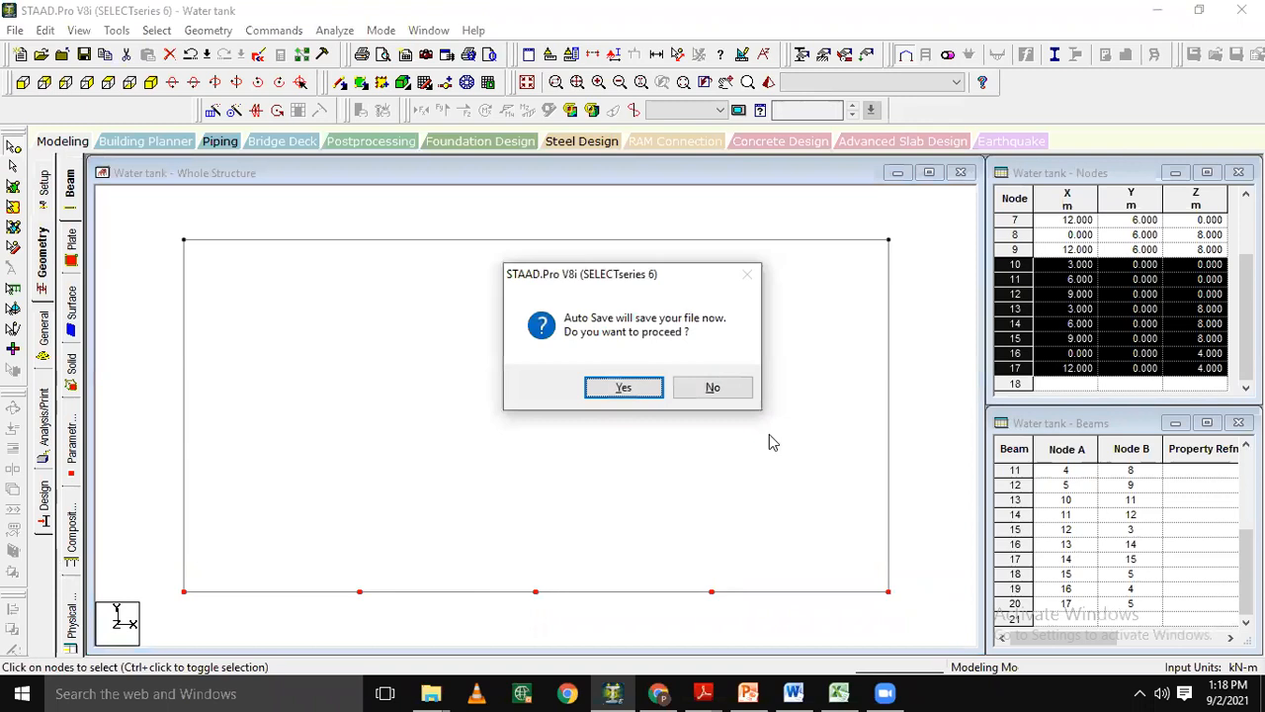
{"action": "left_click", "coordinate": [610, 388]}
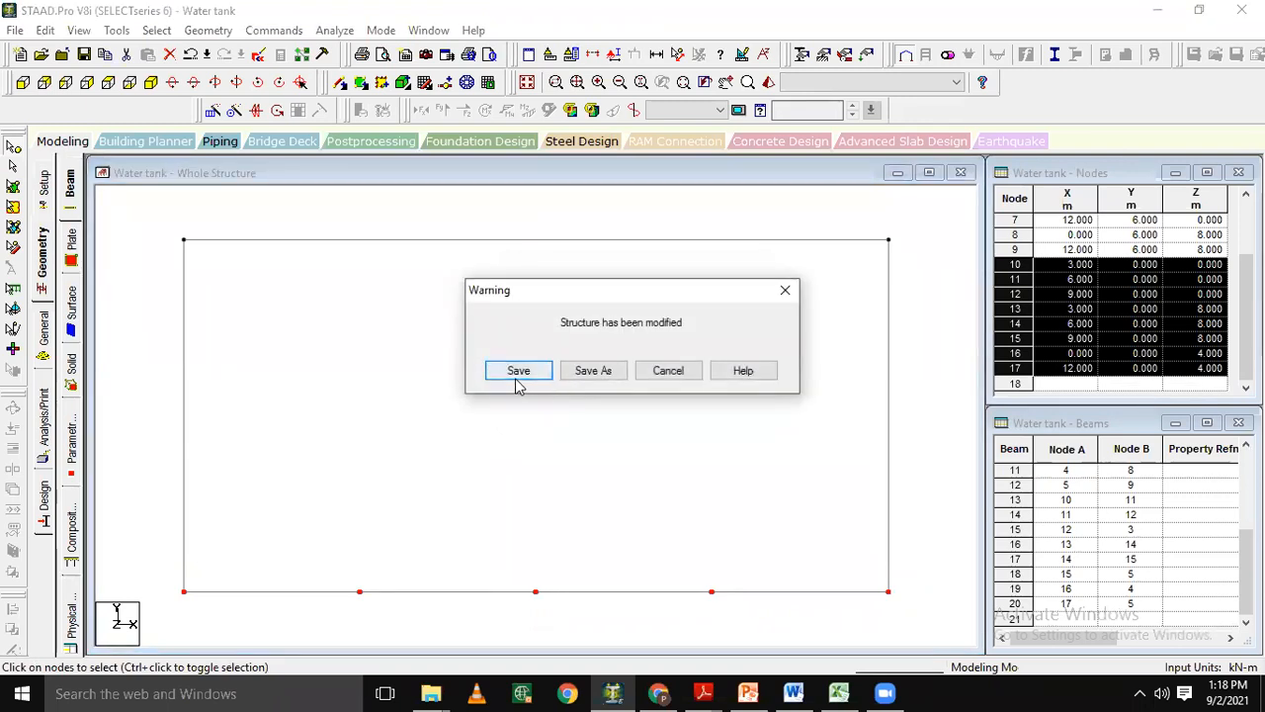
{"action": "left_click", "coordinate": [517, 376]}
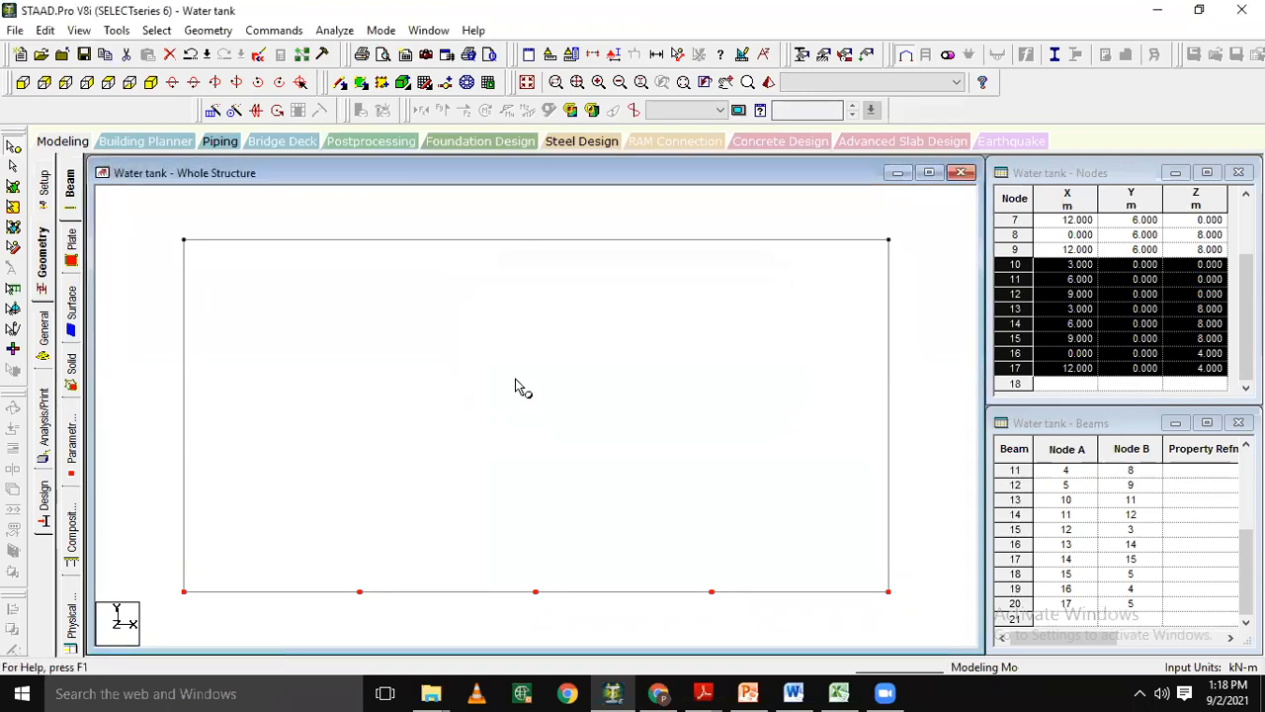
{"action": "left_click", "coordinate": [150, 83]}
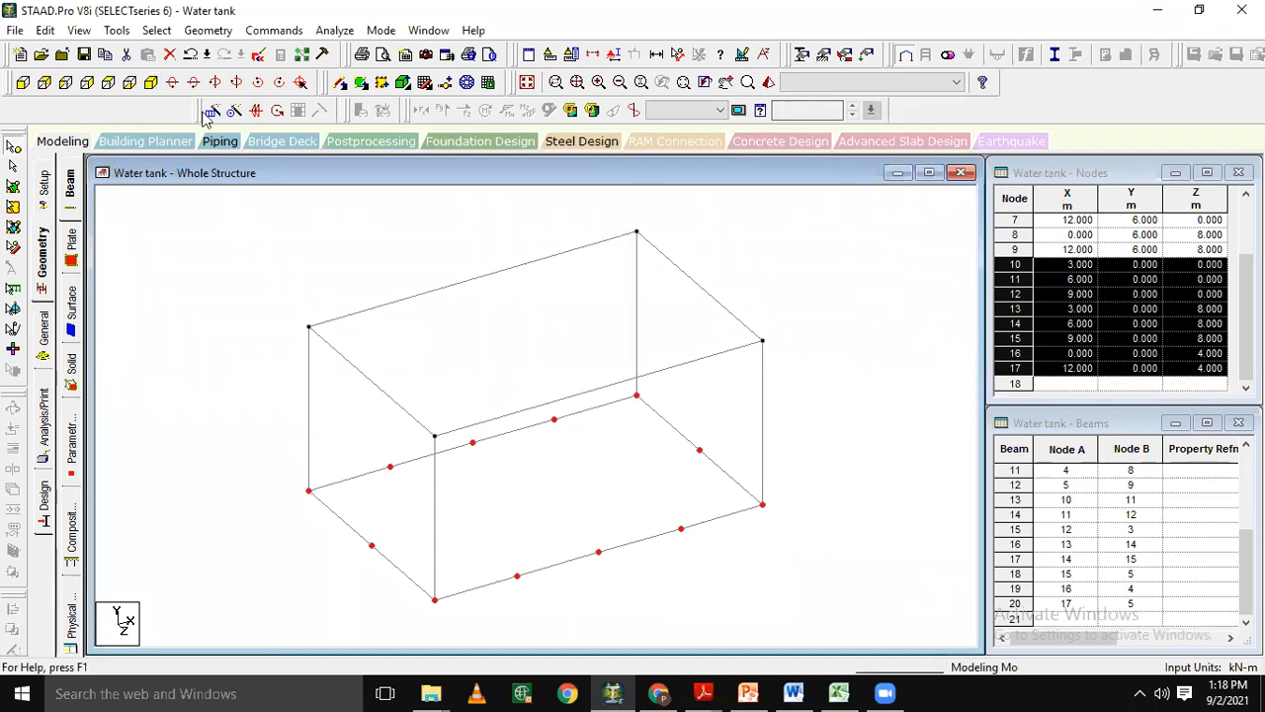
Connect the selected bottom nodes with beams along the X axis and along the Z axis.
{"action": "left_click", "coordinate": [209, 30]}
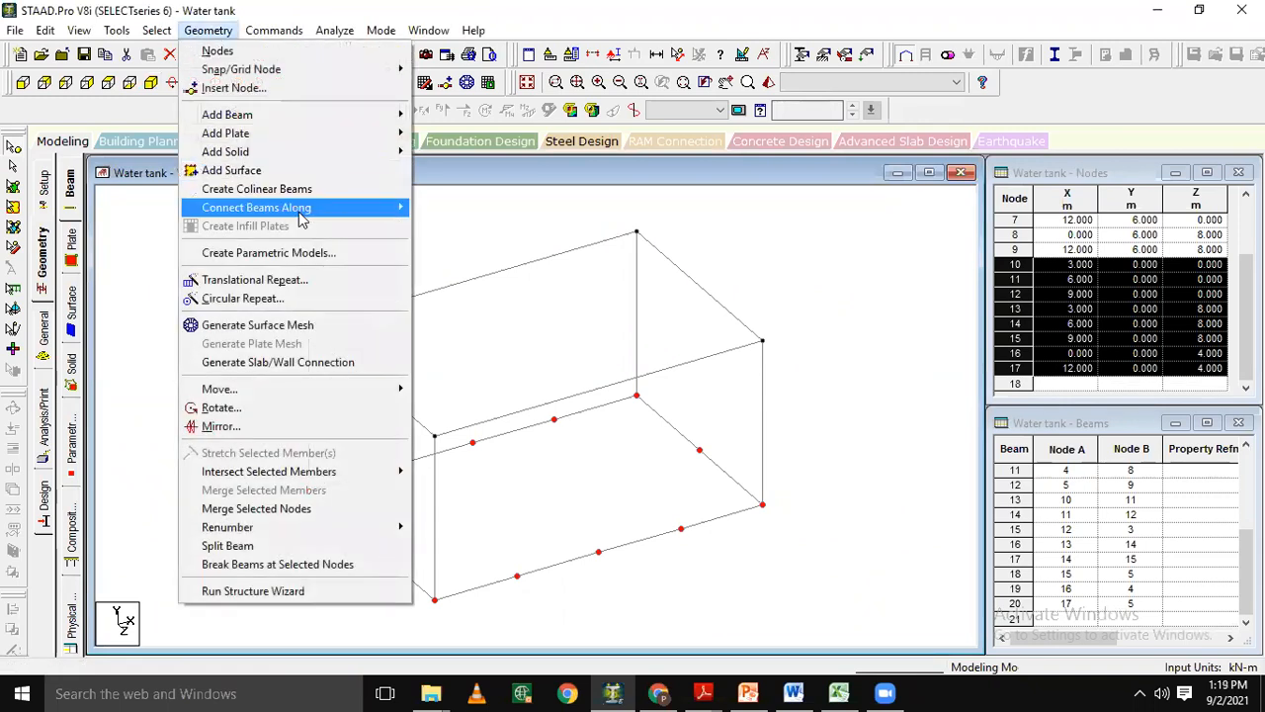
{"action": "mouse_move", "coordinate": [307, 217]}
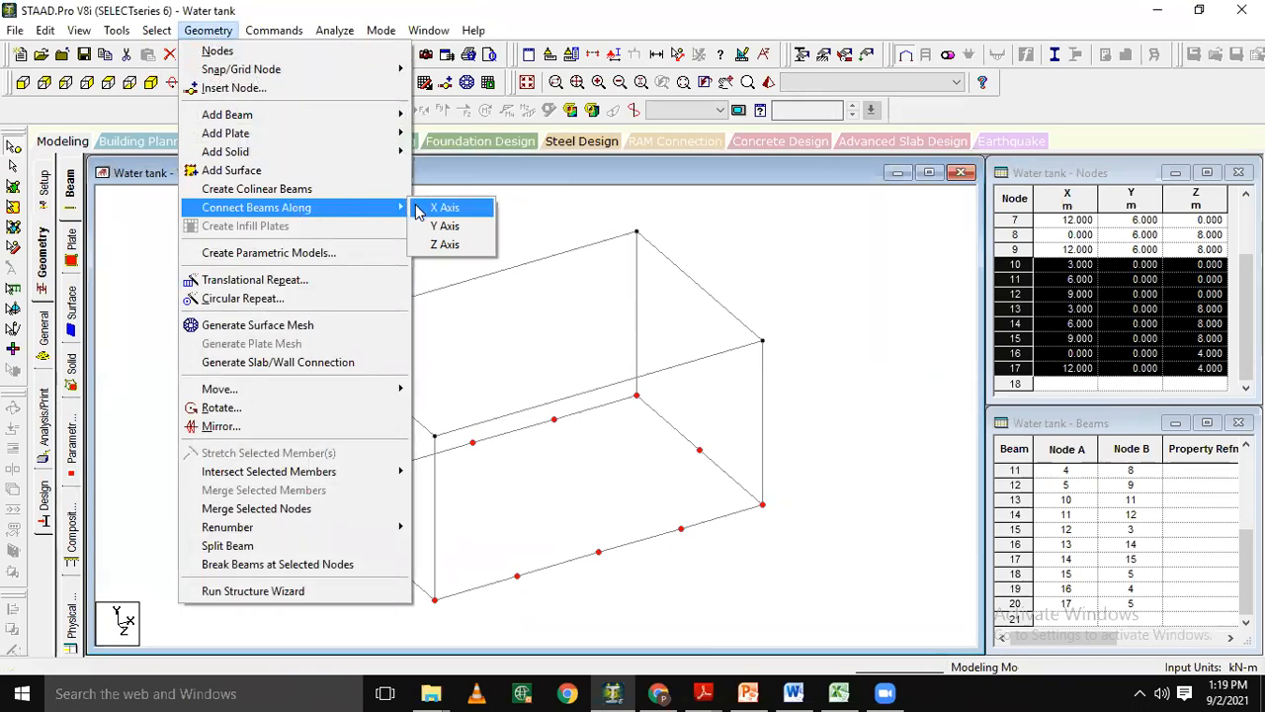
{"action": "left_click", "coordinate": [419, 212]}
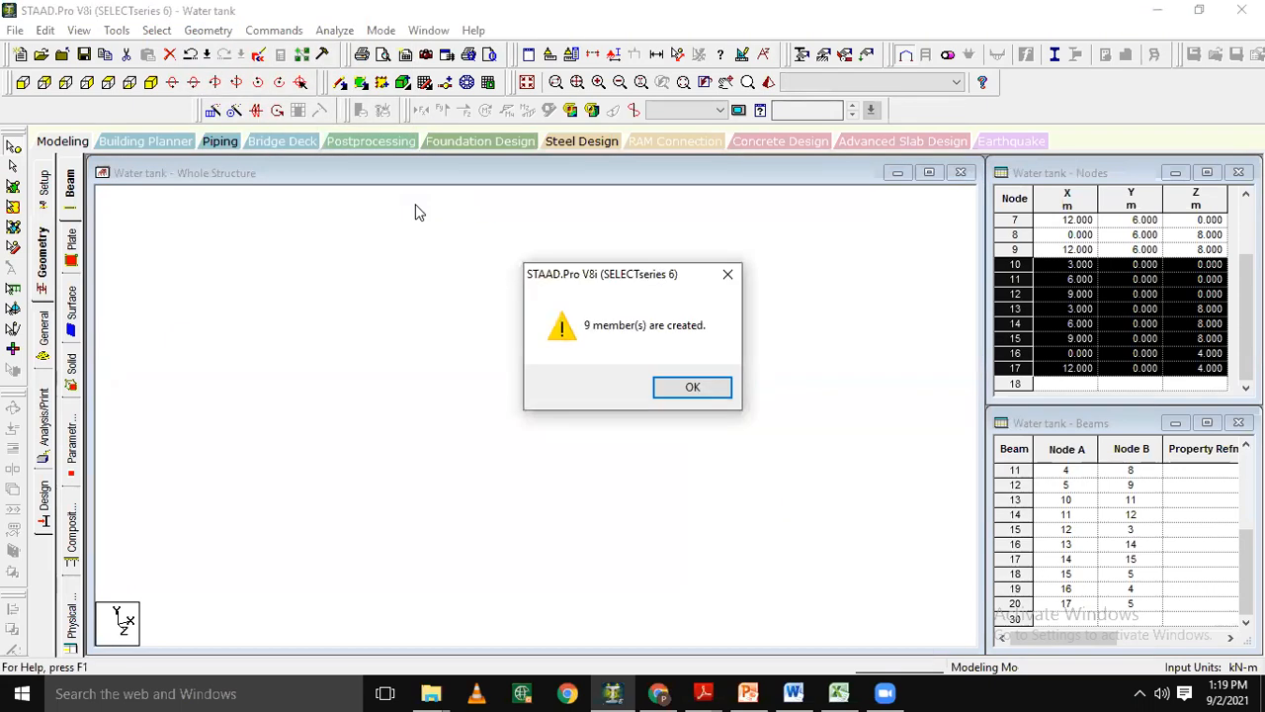
{"action": "key", "text": "Return"}
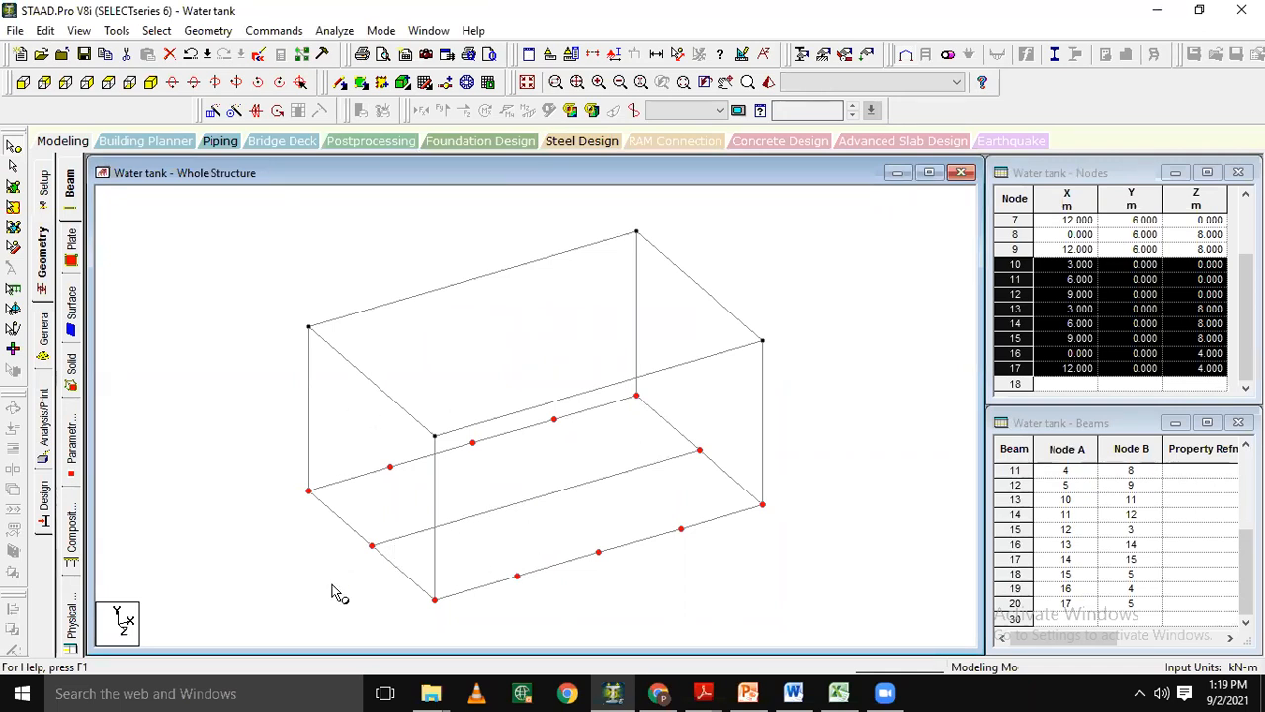
{"action": "left_click", "coordinate": [225, 34]}
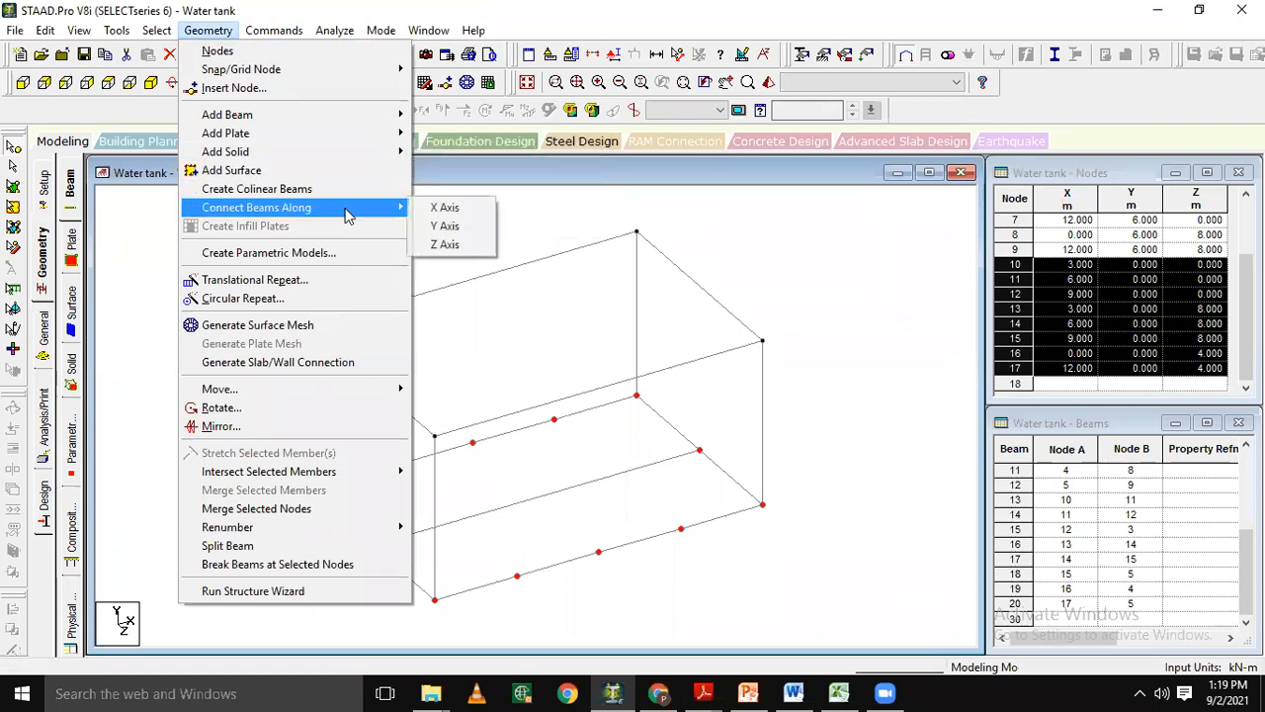
{"action": "left_click", "coordinate": [445, 244]}
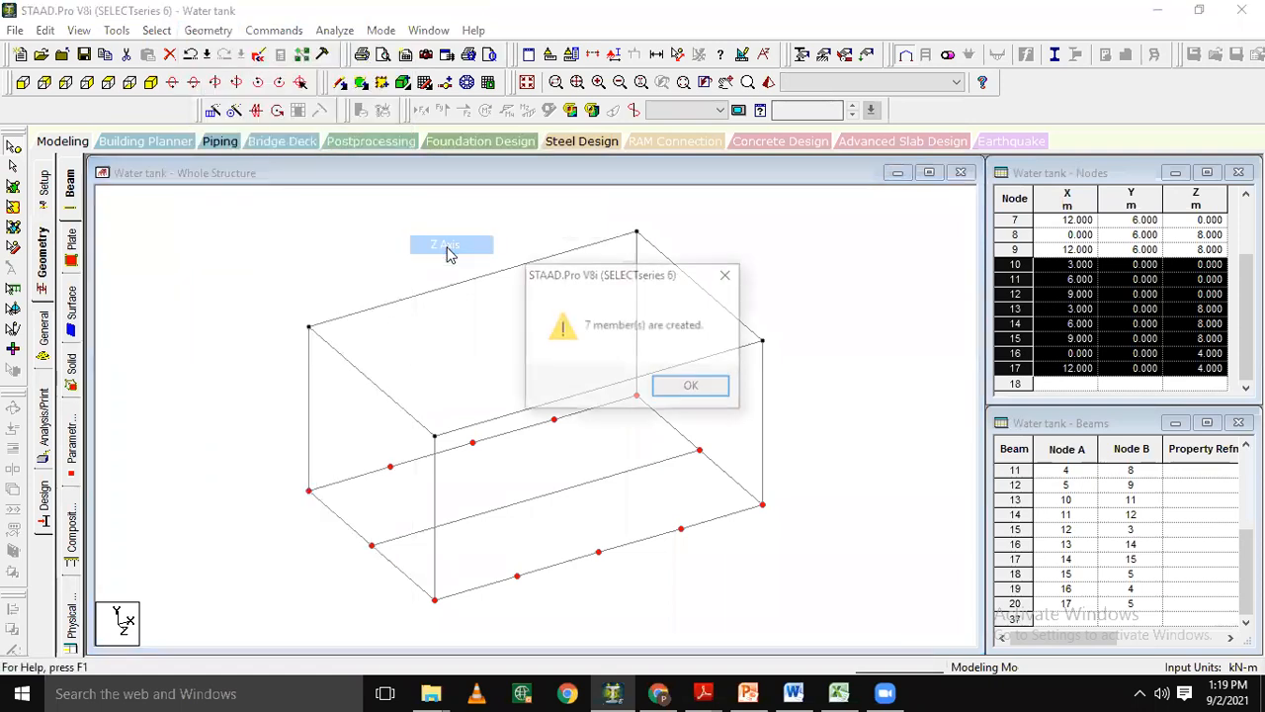
{"action": "key", "text": "Return"}
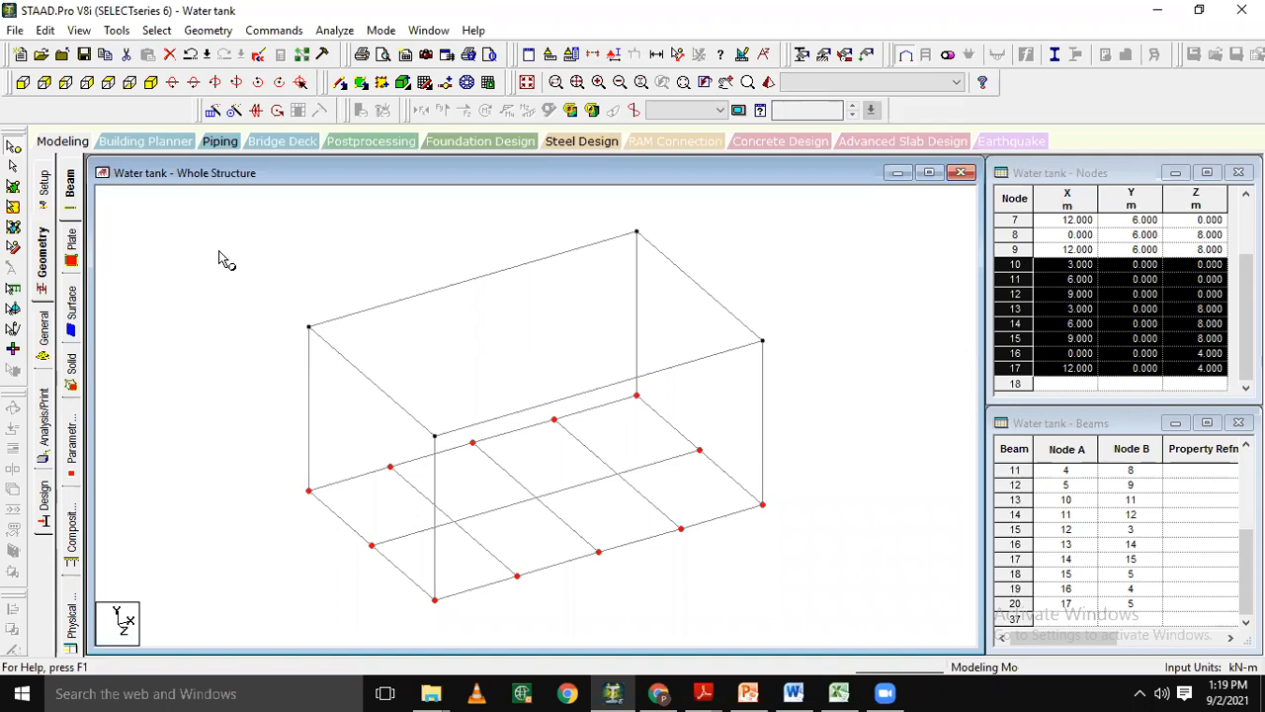
Create the supporting columns by translationally repeating the selected bottom nodes in global Y, 1 step at -8 m spacing, with the steps linked.
{"action": "left_click", "coordinate": [22, 84]}
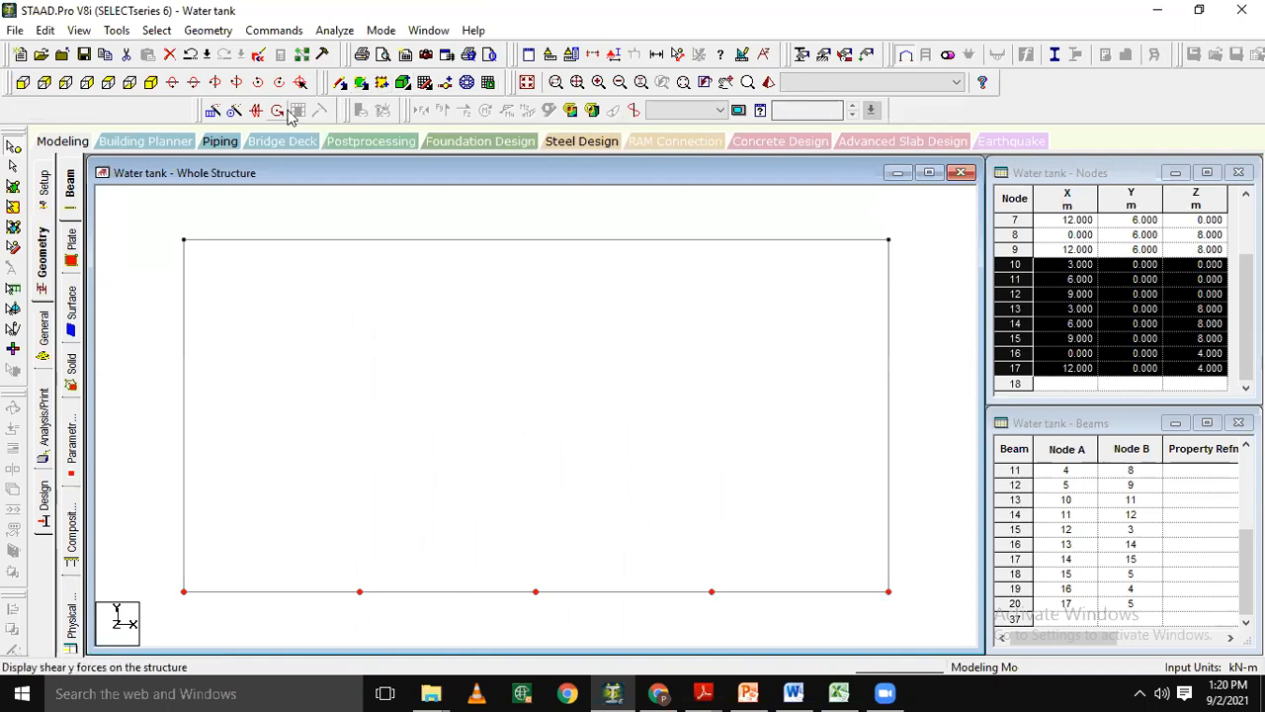
{"action": "left_click", "coordinate": [216, 111]}
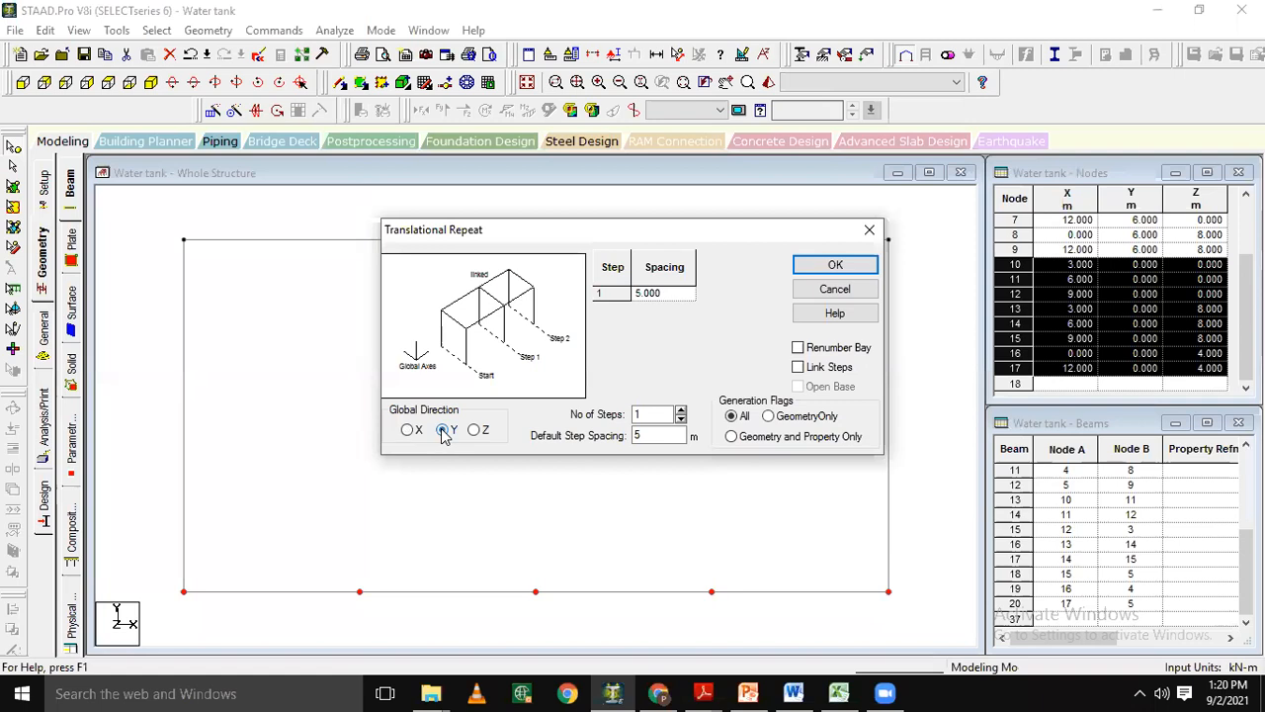
{"action": "left_click_drag", "start_coordinate": [661, 435], "coordinate": [626, 435]}
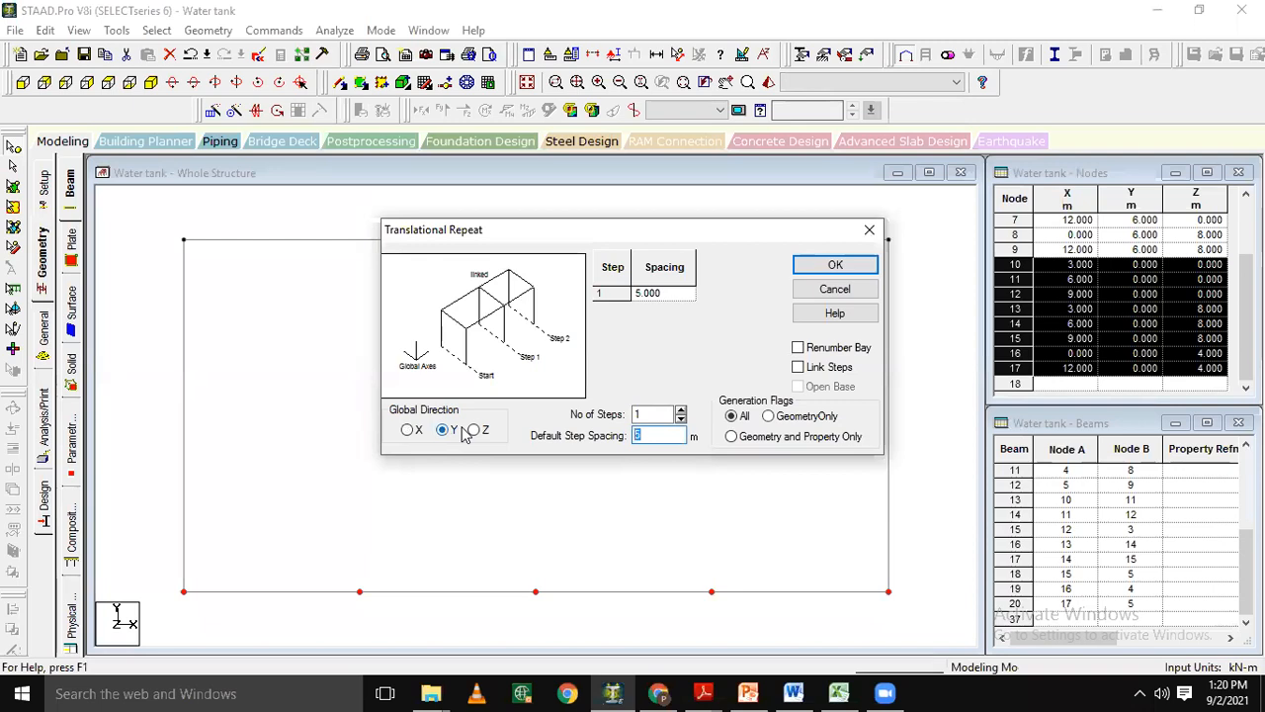
{"action": "type", "text": "-8"}
{"action": "left_click", "coordinate": [798, 368]}
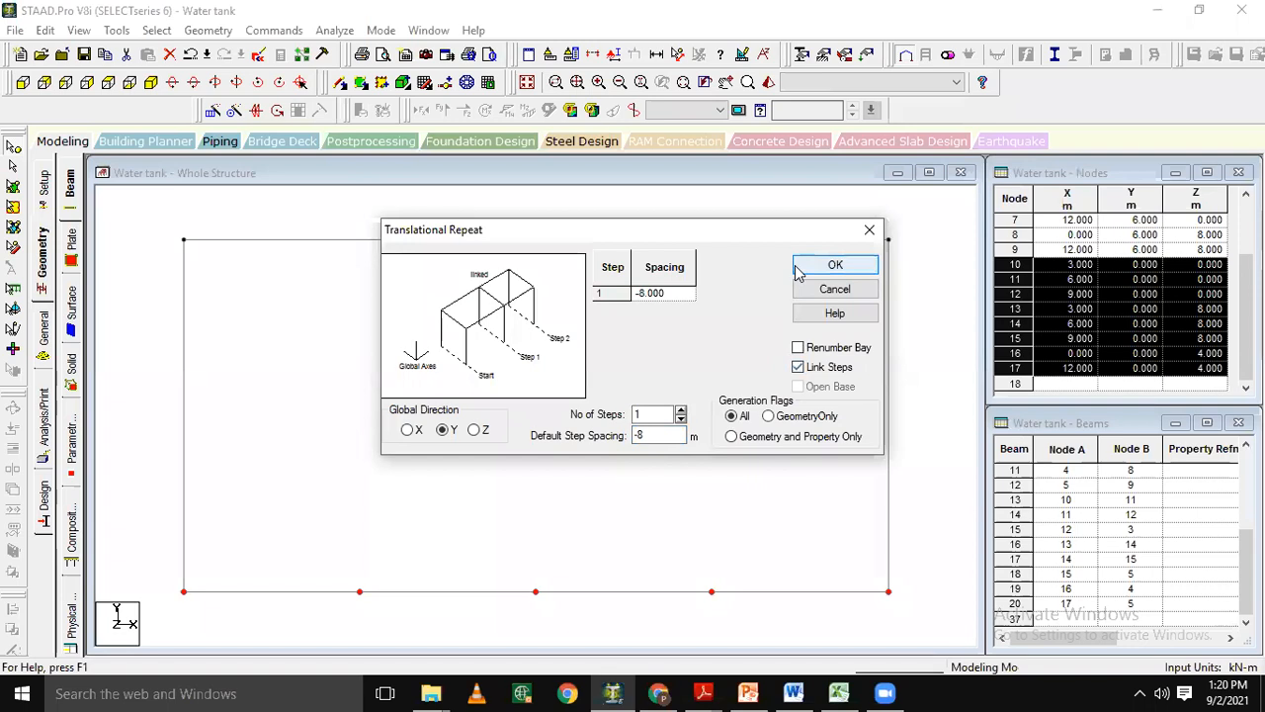
{"action": "left_click", "coordinate": [836, 266]}
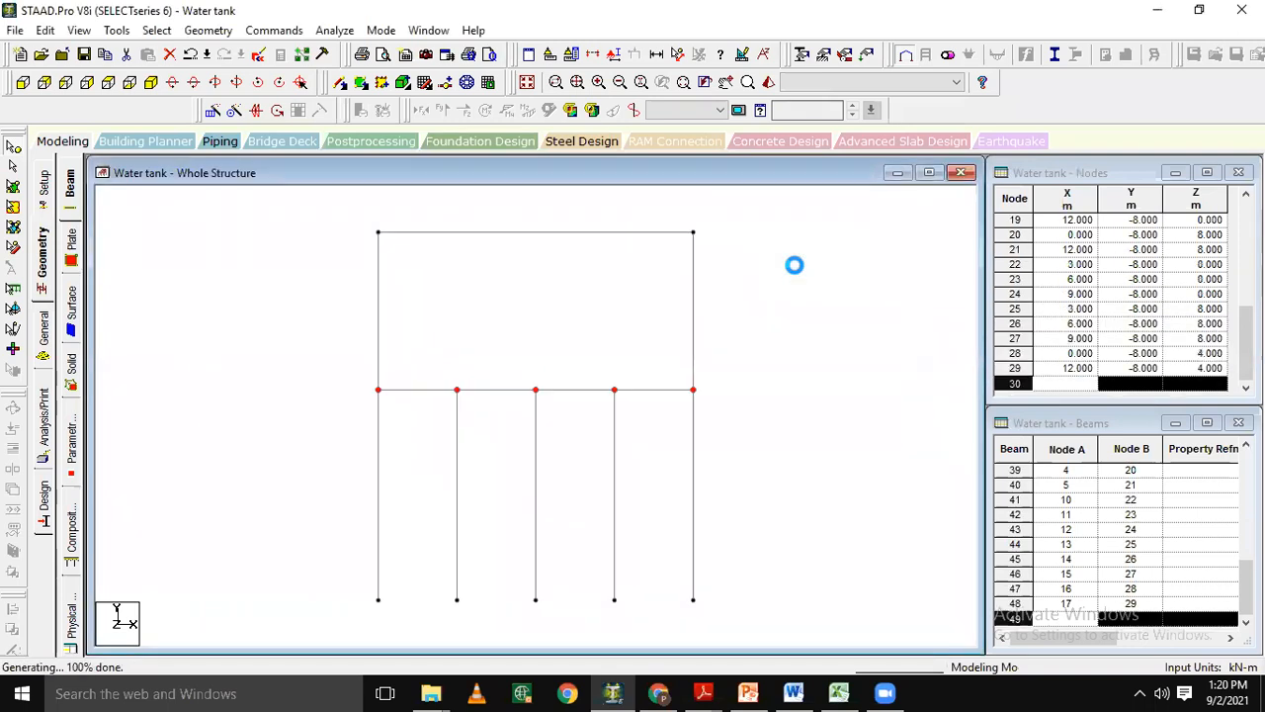
{"action": "left_click", "coordinate": [150, 83]}
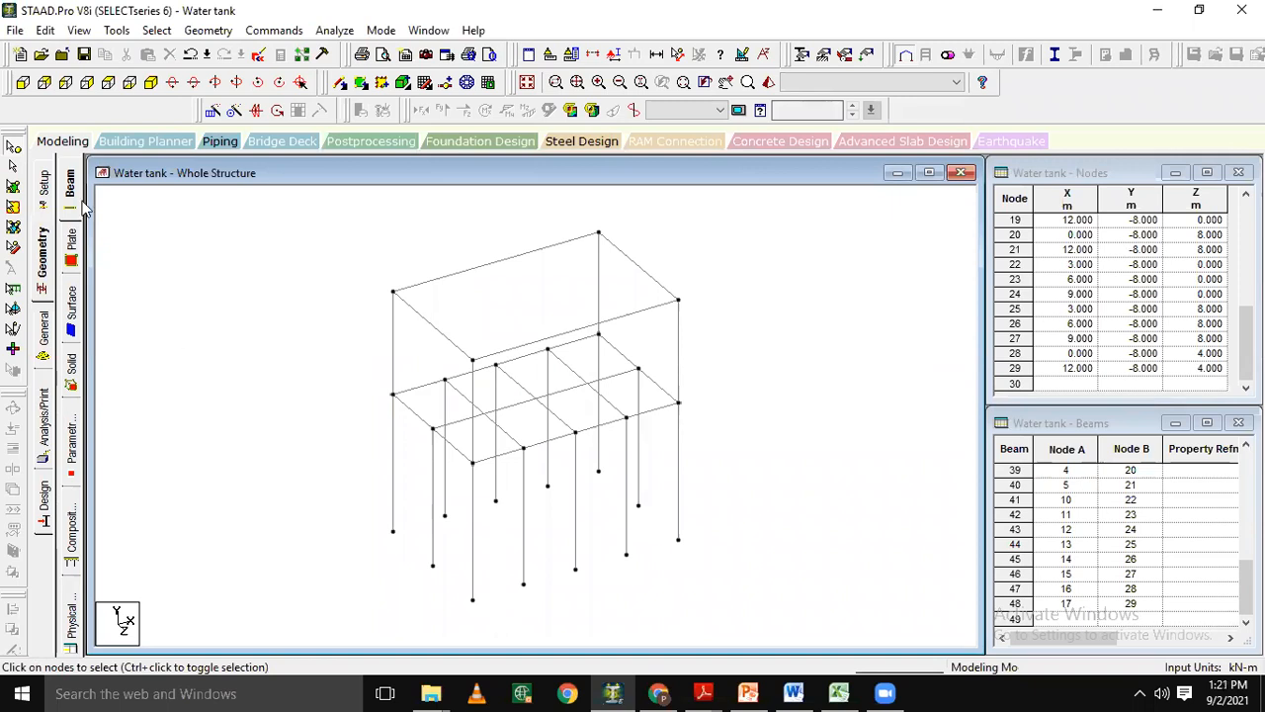
{"action": "left_click", "coordinate": [22, 85]}
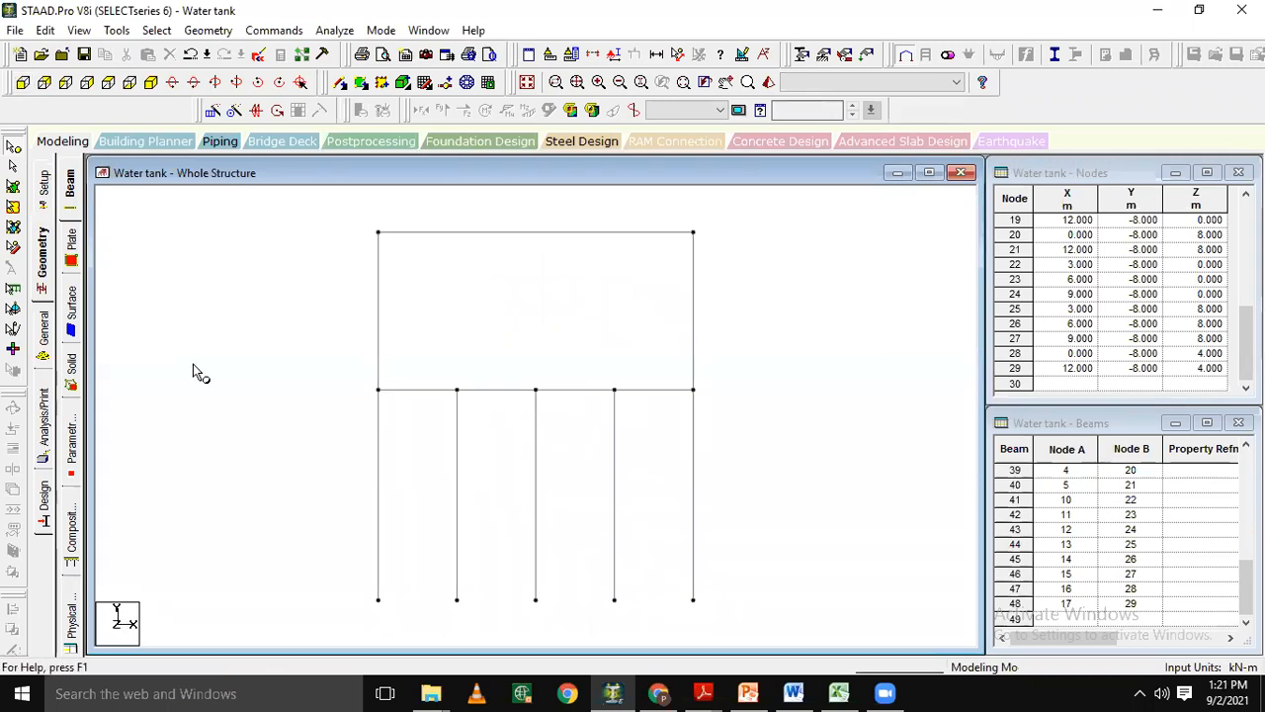
{"action": "left_click_drag", "start_coordinate": [358, 419], "coordinate": [312, 472]}
{"action": "left_click_drag", "start_coordinate": [742, 537], "coordinate": [239, 502]}
{"action": "left_click_drag", "start_coordinate": [701, 456], "coordinate": [333, 475]}
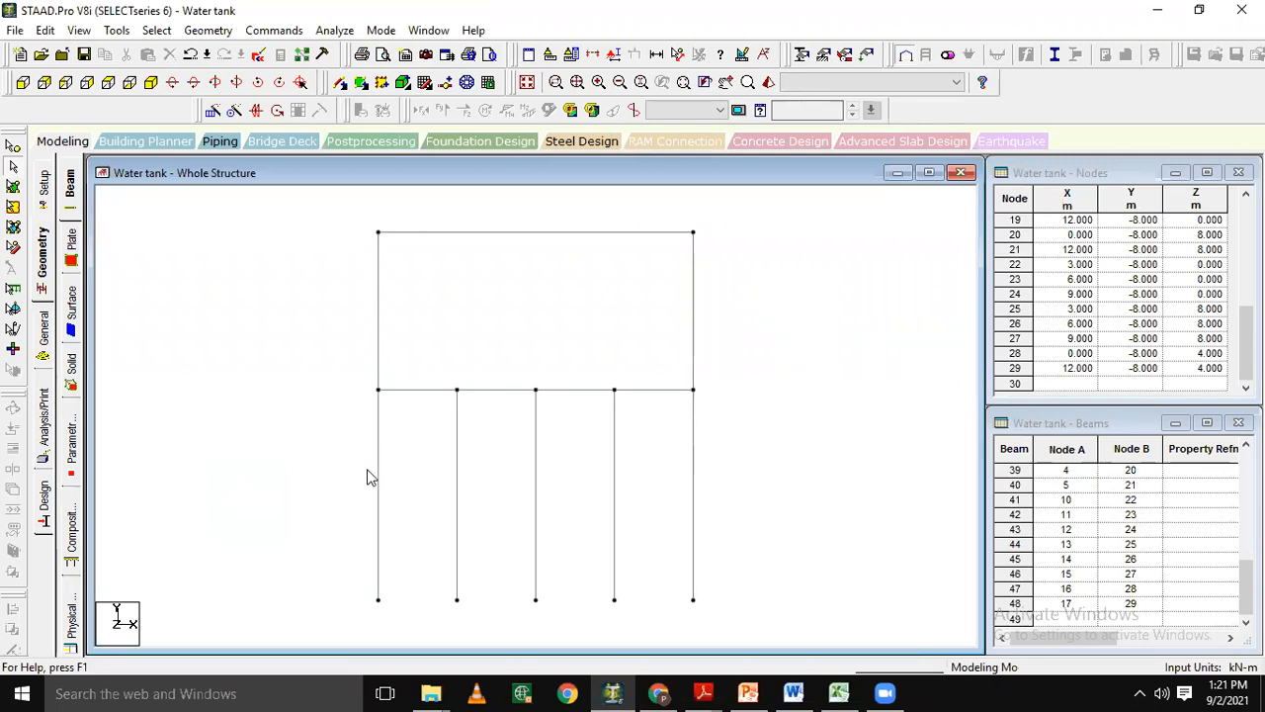
Select all the columns below the tank frame and insert a midpoint node into each of them.
{"action": "left_click", "coordinate": [382, 475]}
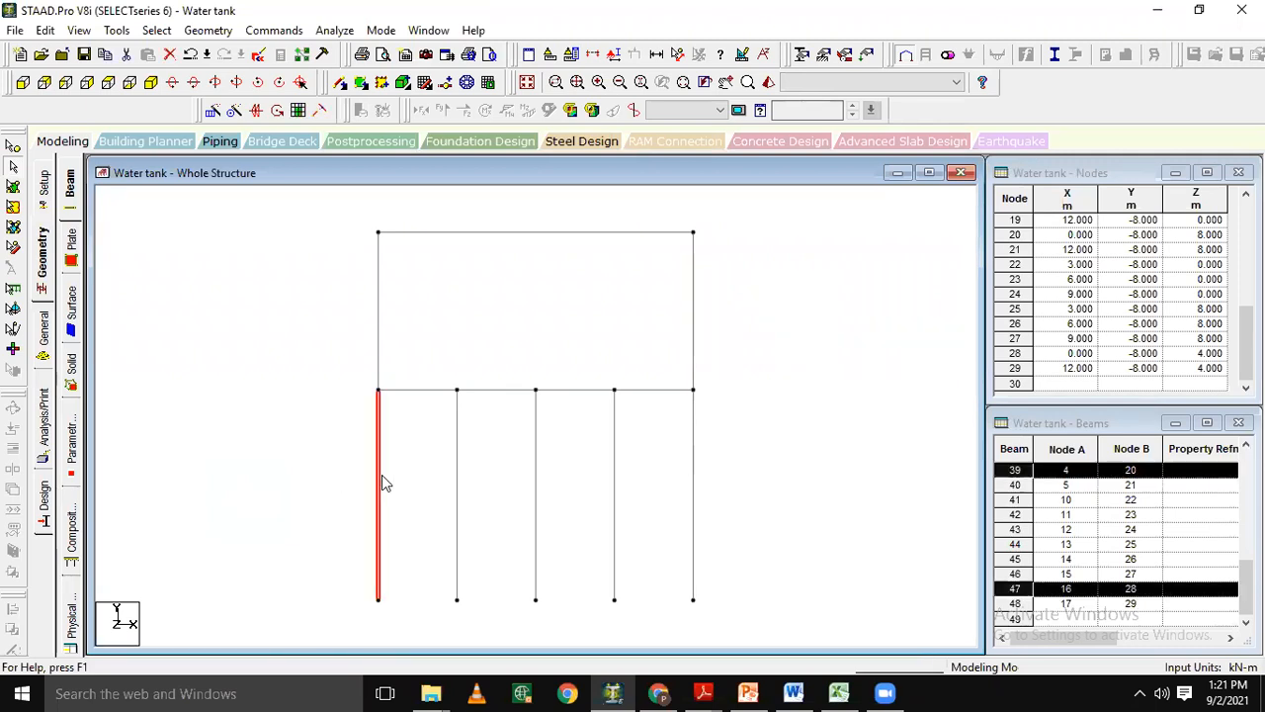
{"action": "left_click", "coordinate": [458, 491], "text": "ctrl"}
{"action": "left_click", "coordinate": [534, 492], "text": "ctrl"}
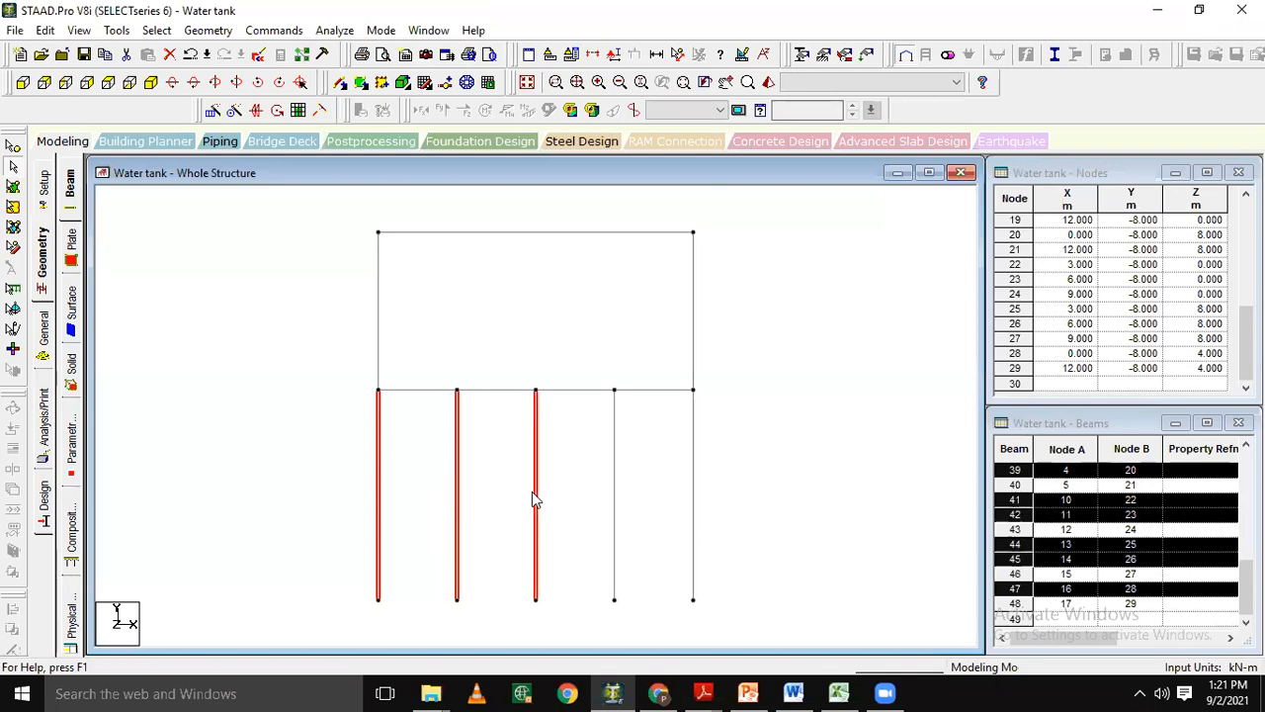
{"action": "left_click", "coordinate": [615, 494], "text": "ctrl"}
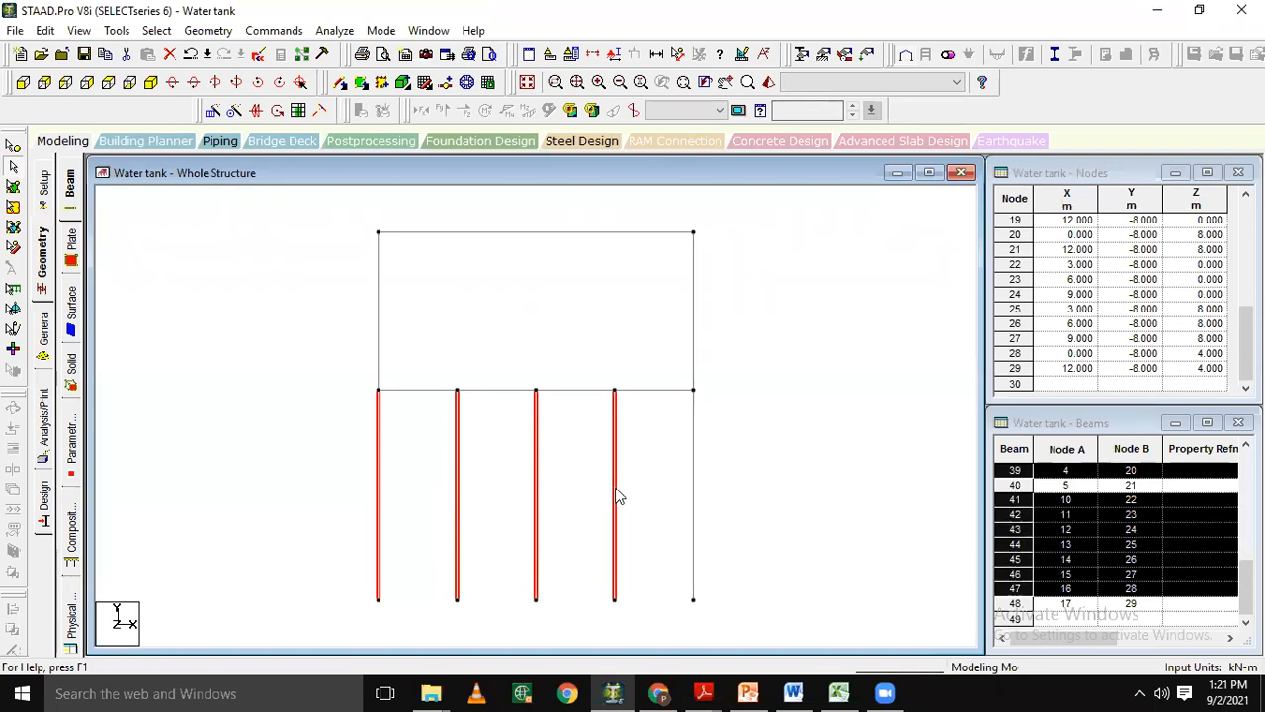
{"action": "left_click", "coordinate": [695, 492], "text": "ctrl"}
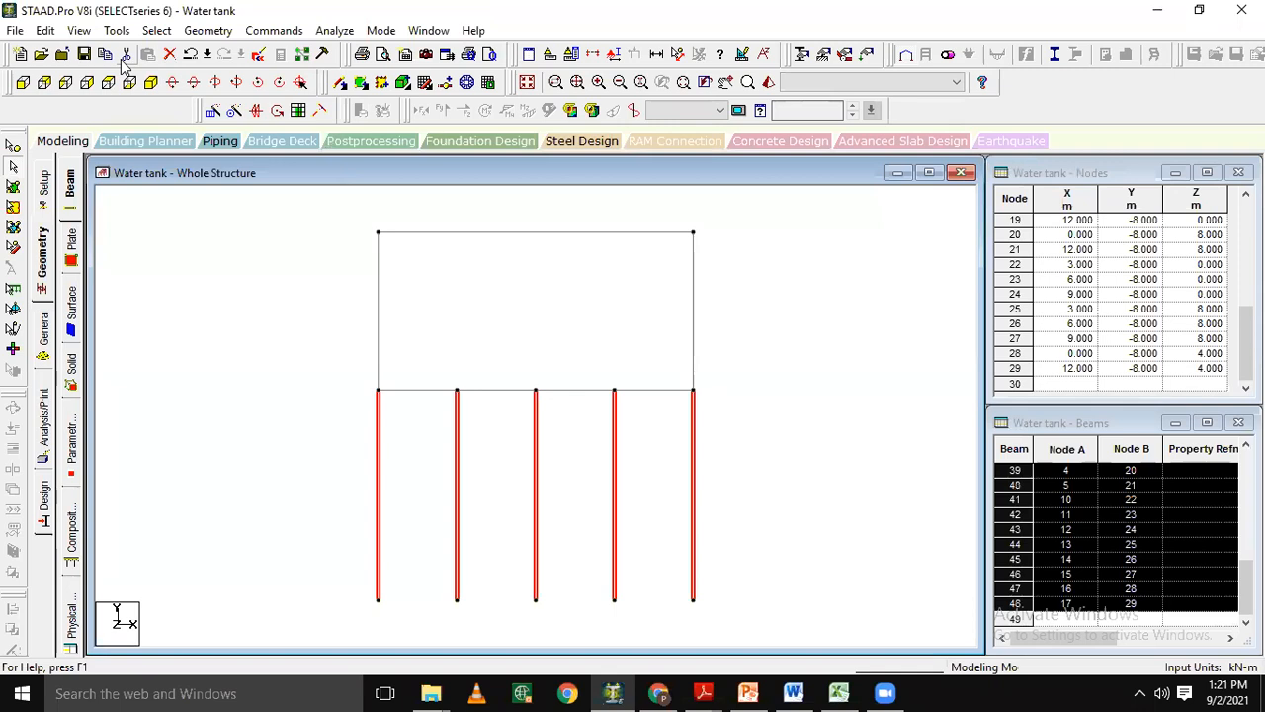
{"action": "left_click", "coordinate": [149, 83]}
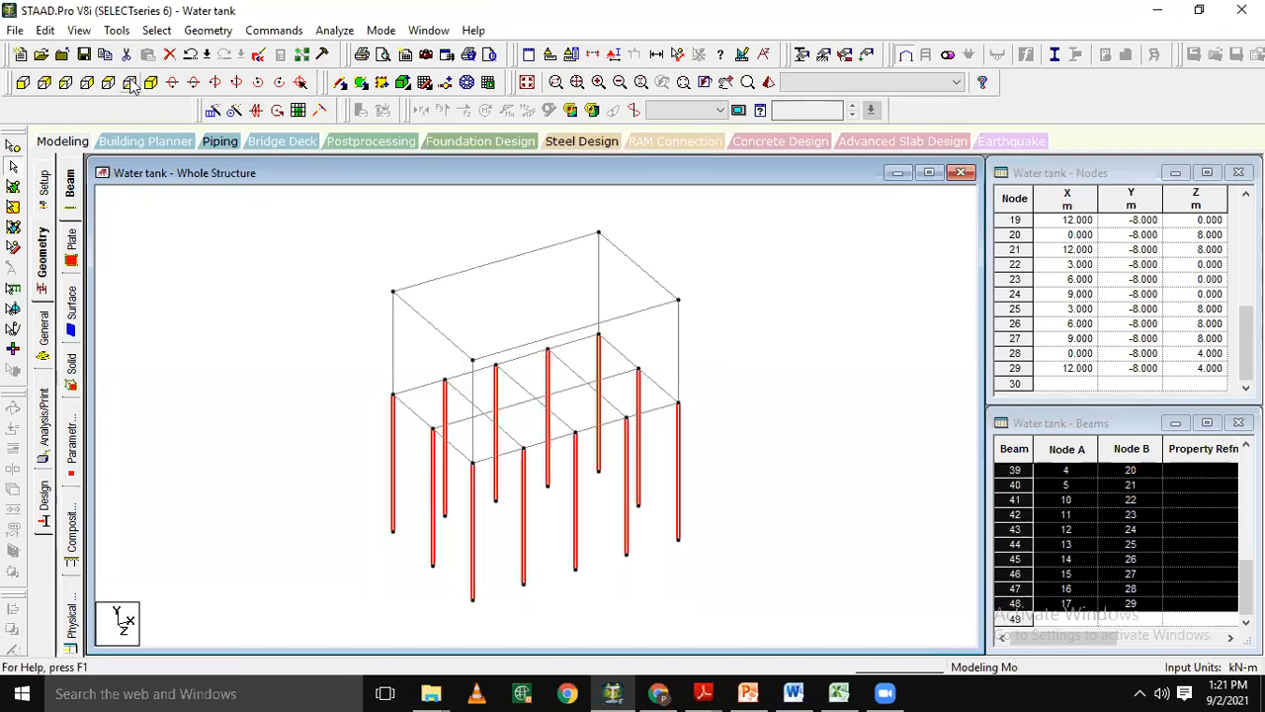
{"action": "left_click", "coordinate": [31, 83]}
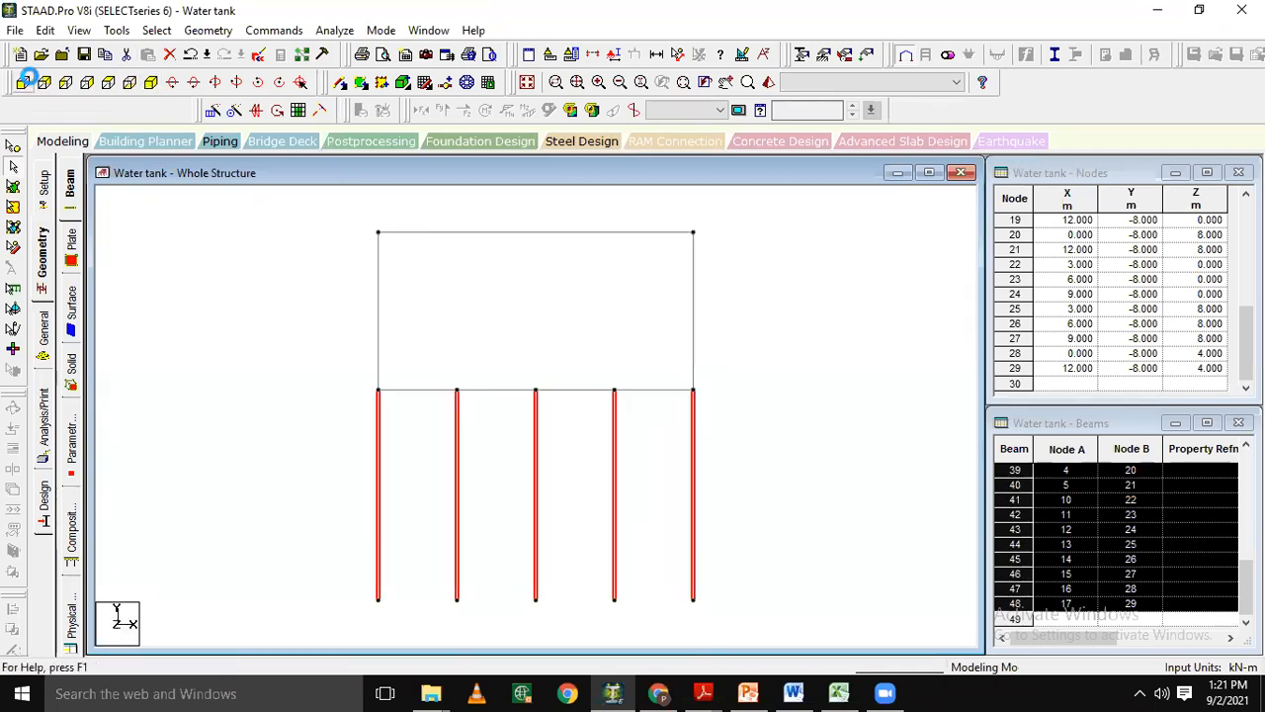
{"action": "left_click", "coordinate": [445, 87]}
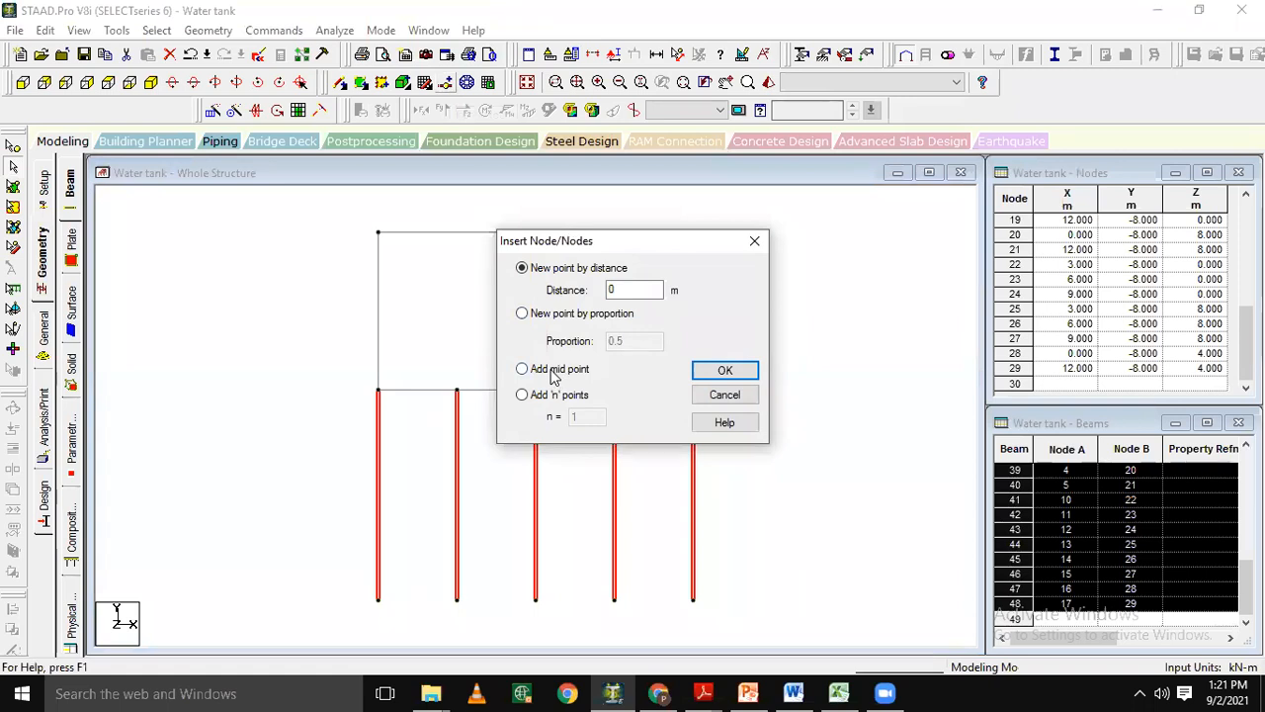
{"action": "left_click", "coordinate": [555, 372]}
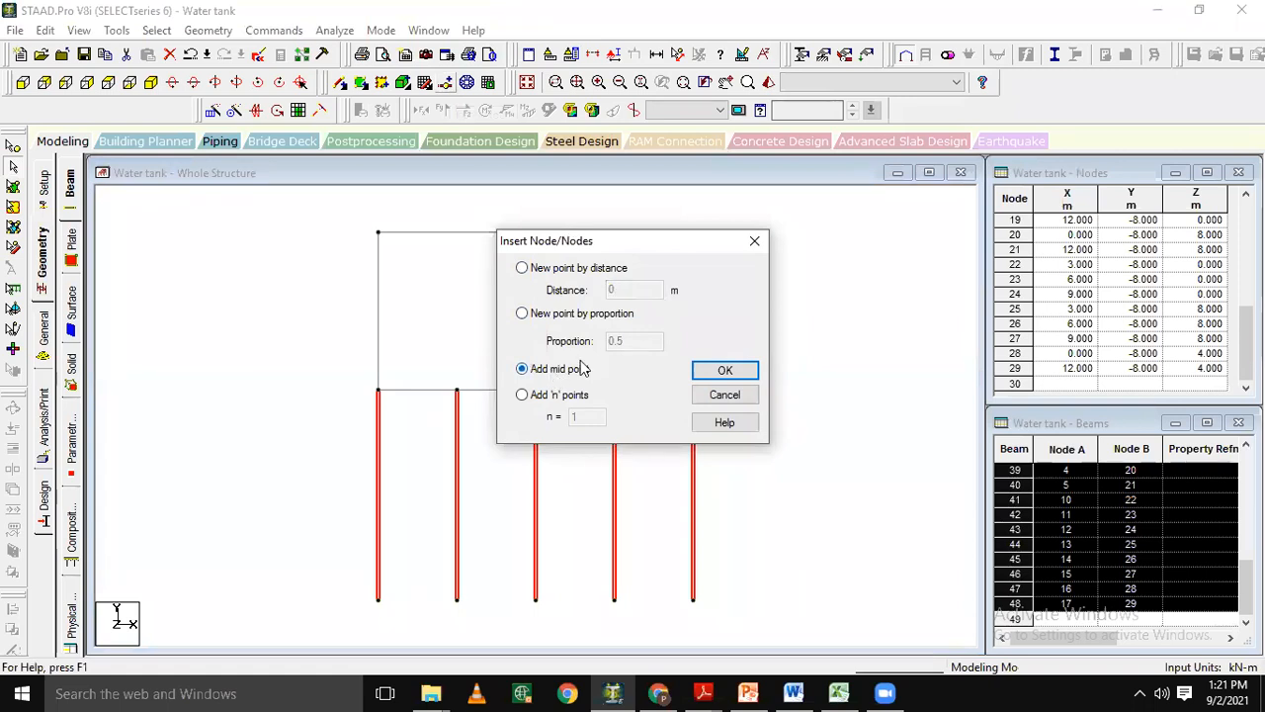
{"action": "left_click", "coordinate": [722, 372]}
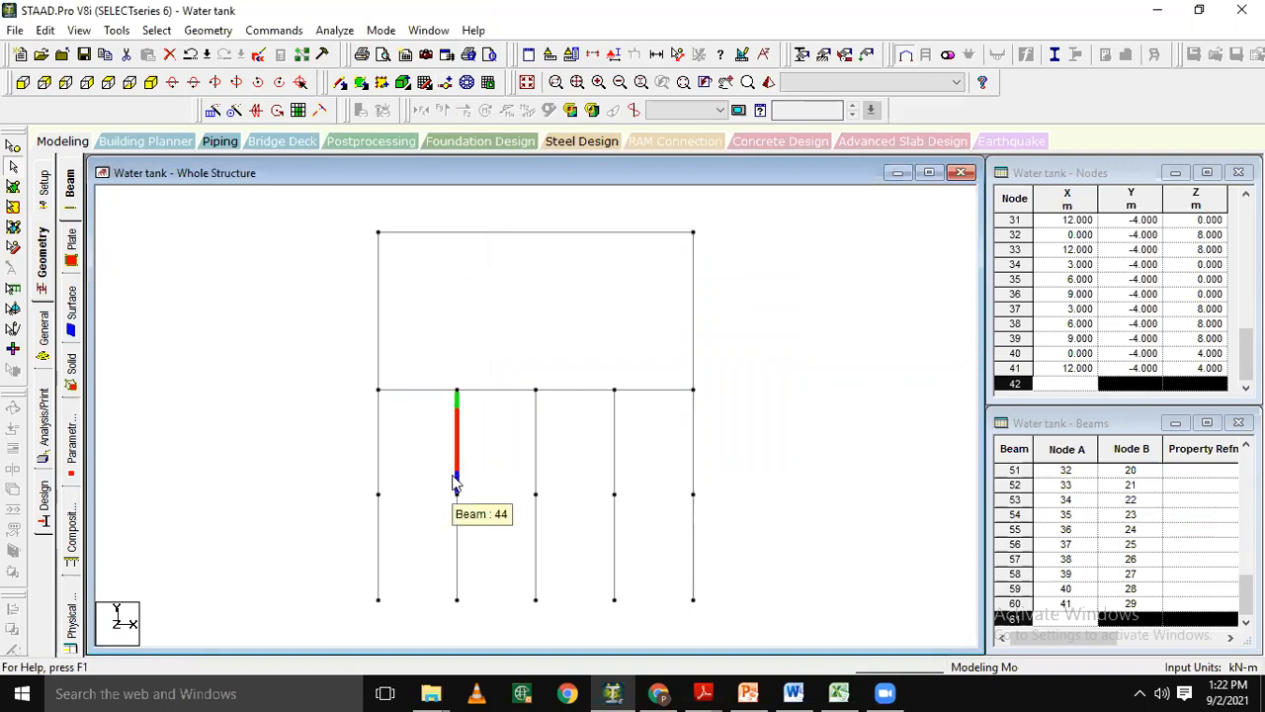
{"action": "left_click", "coordinate": [248, 420]}
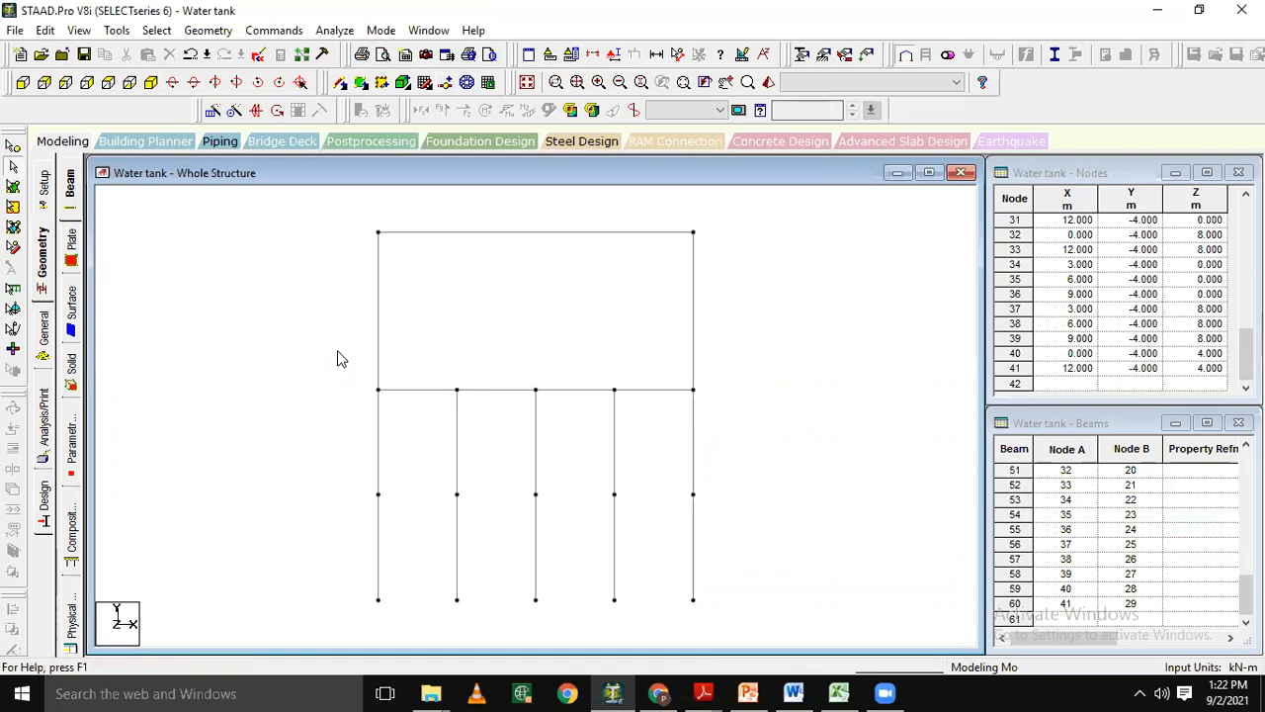
Select the columns and the base beam grid and show only those selected objects.
{"action": "left_click_drag", "start_coordinate": [334, 367], "coordinate": [736, 615]}
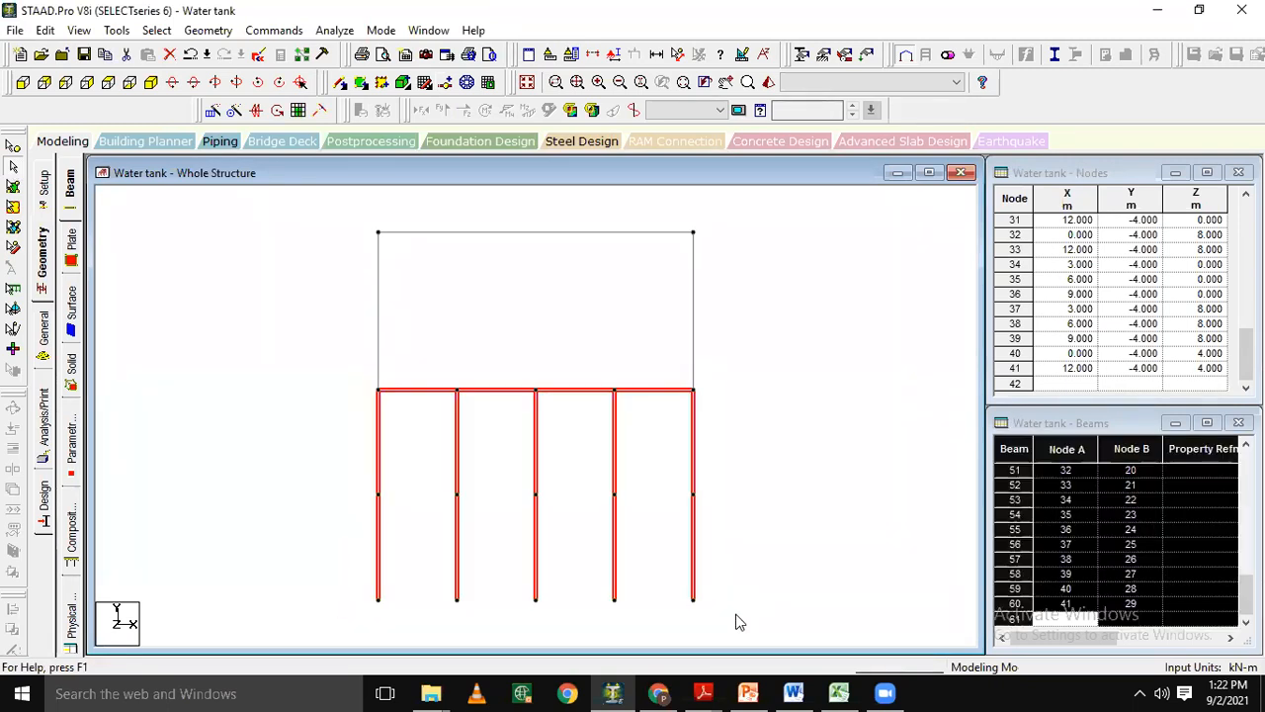
{"action": "left_click", "coordinate": [79, 31]}
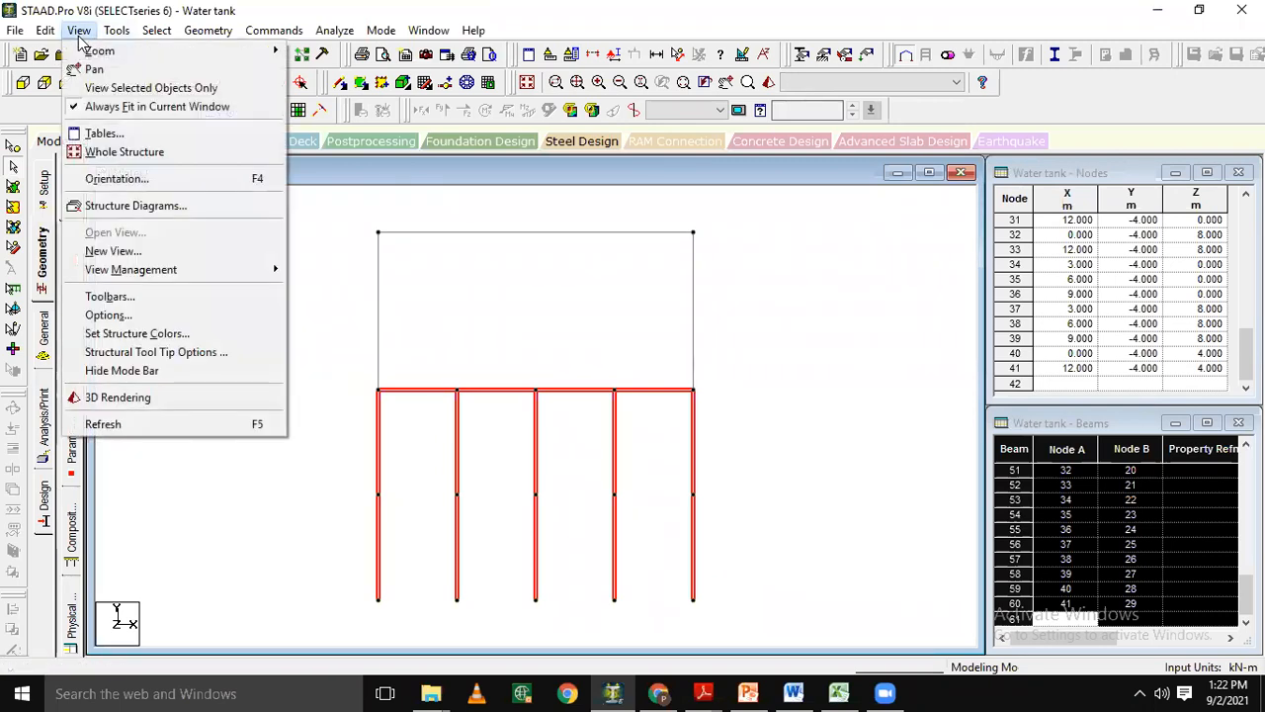
{"action": "left_click", "coordinate": [123, 89]}
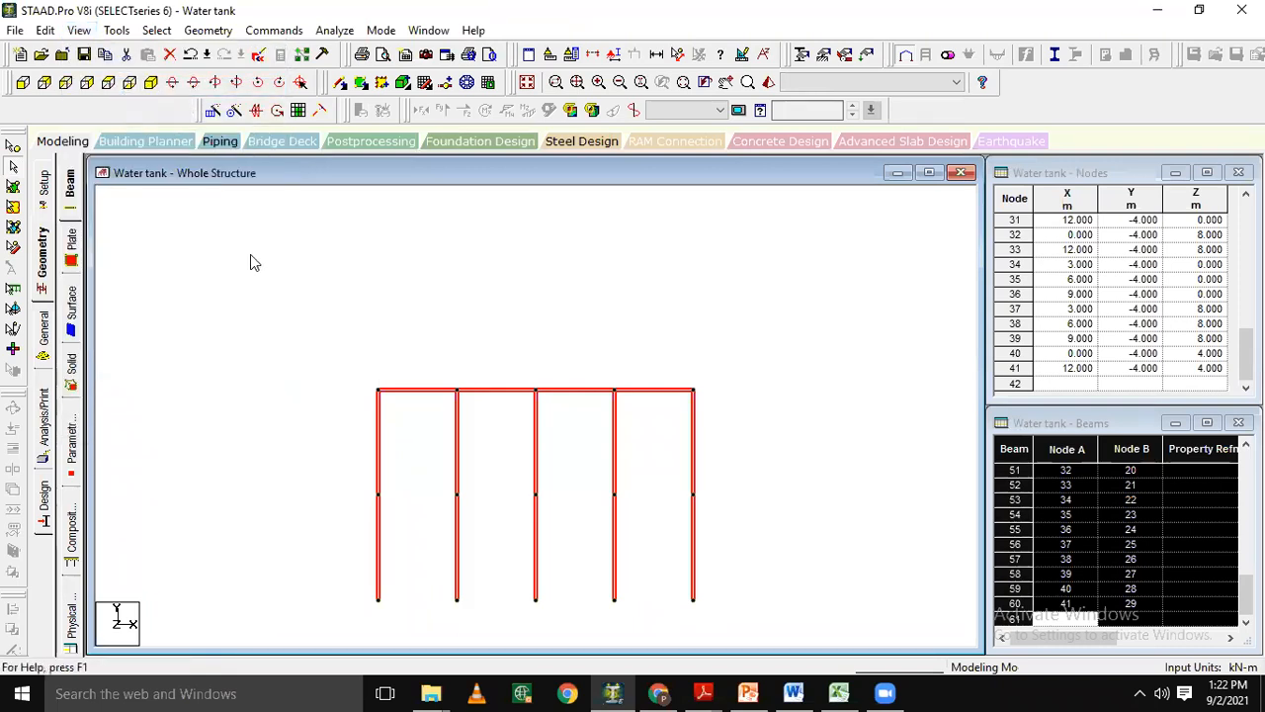
{"action": "left_click", "coordinate": [250, 257]}
Add beams between the columns' mid-height nodes at Y = -4 m to form a closed loop around the perimeter.
{"action": "left_click", "coordinate": [148, 83]}
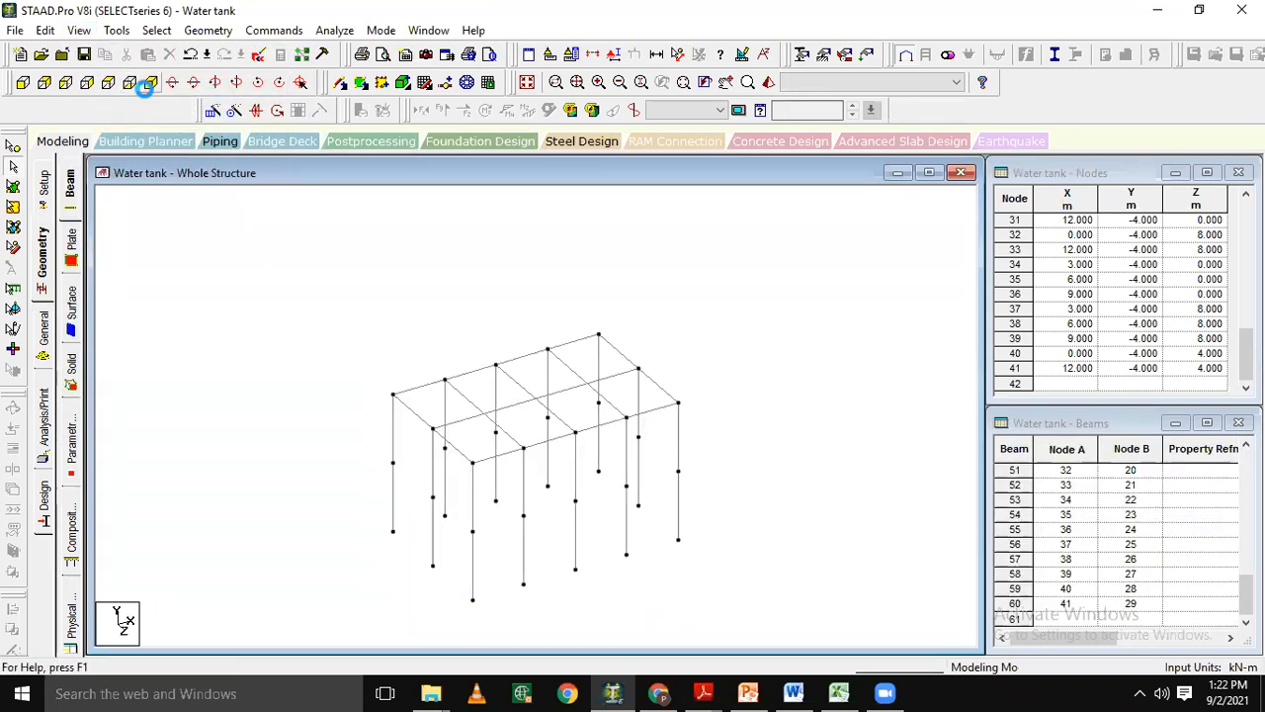
{"action": "left_click", "coordinate": [342, 84]}
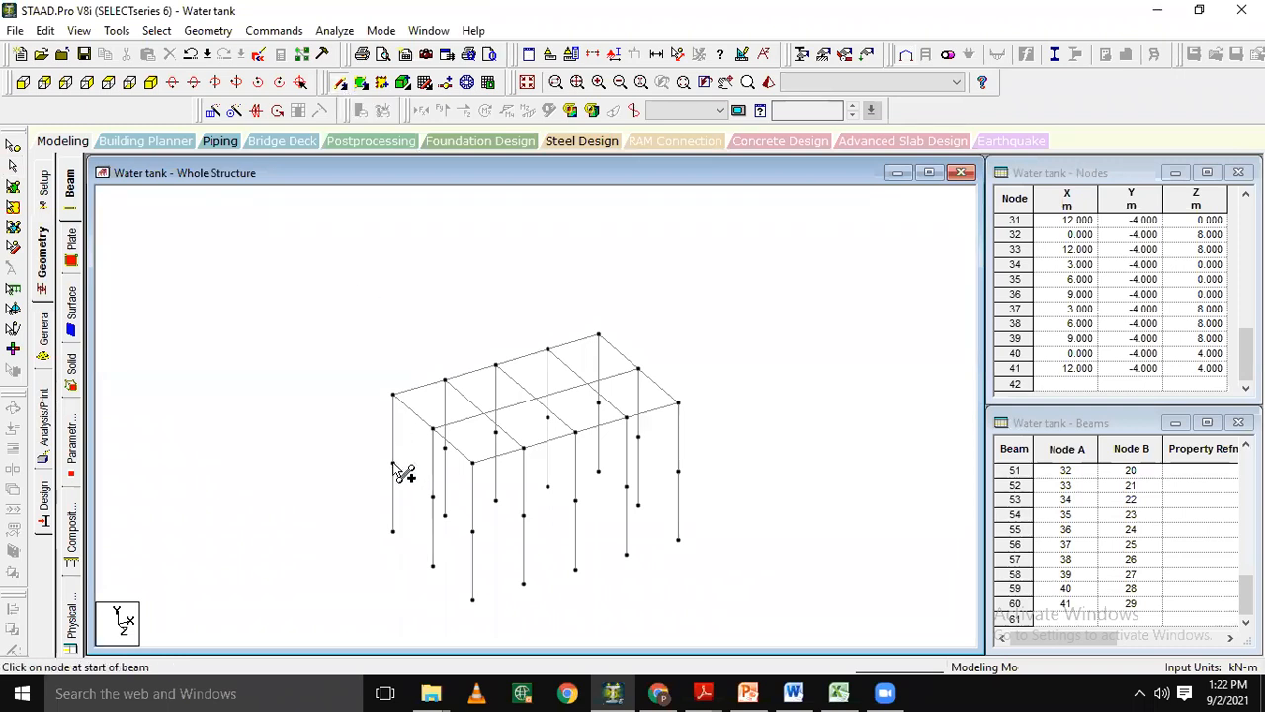
{"action": "mouse_move", "coordinate": [394, 464]}
{"action": "left_mouse_down"}
{"action": "mouse_move", "coordinate": [473, 533]}
{"action": "mouse_move", "coordinate": [578, 512]}
{"action": "mouse_move", "coordinate": [630, 483]}
{"action": "mouse_move", "coordinate": [687, 481]}
{"action": "mouse_move", "coordinate": [591, 392]}
{"action": "mouse_move", "coordinate": [667, 466]}
{"action": "mouse_move", "coordinate": [599, 404]}
{"action": "mouse_move", "coordinate": [603, 415]}
{"action": "mouse_move", "coordinate": [599, 405]}
{"action": "mouse_move", "coordinate": [523, 427]}
{"action": "left_mouse_up"}
{"action": "left_click_drag", "start_coordinate": [503, 440], "coordinate": [394, 463]}
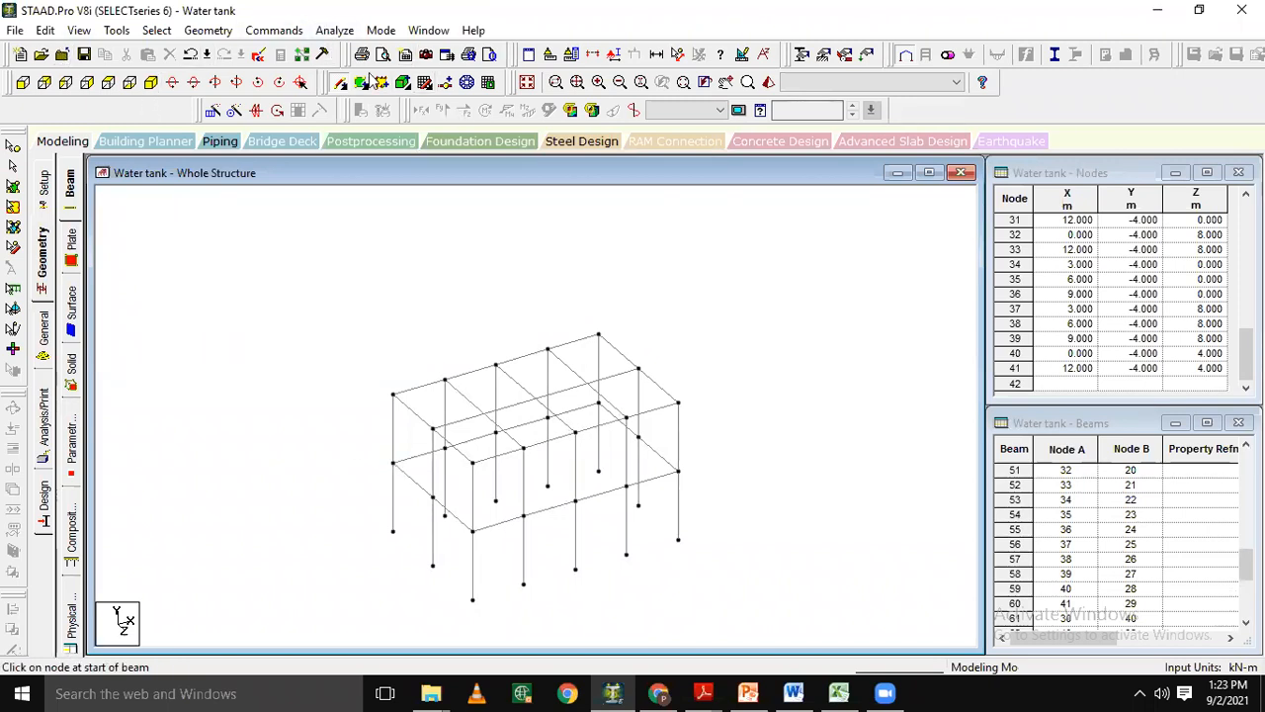
Display the whole structure again and inspect it from another angle in a 3D rendered view, closing that view when done.
{"action": "left_click", "coordinate": [527, 83]}
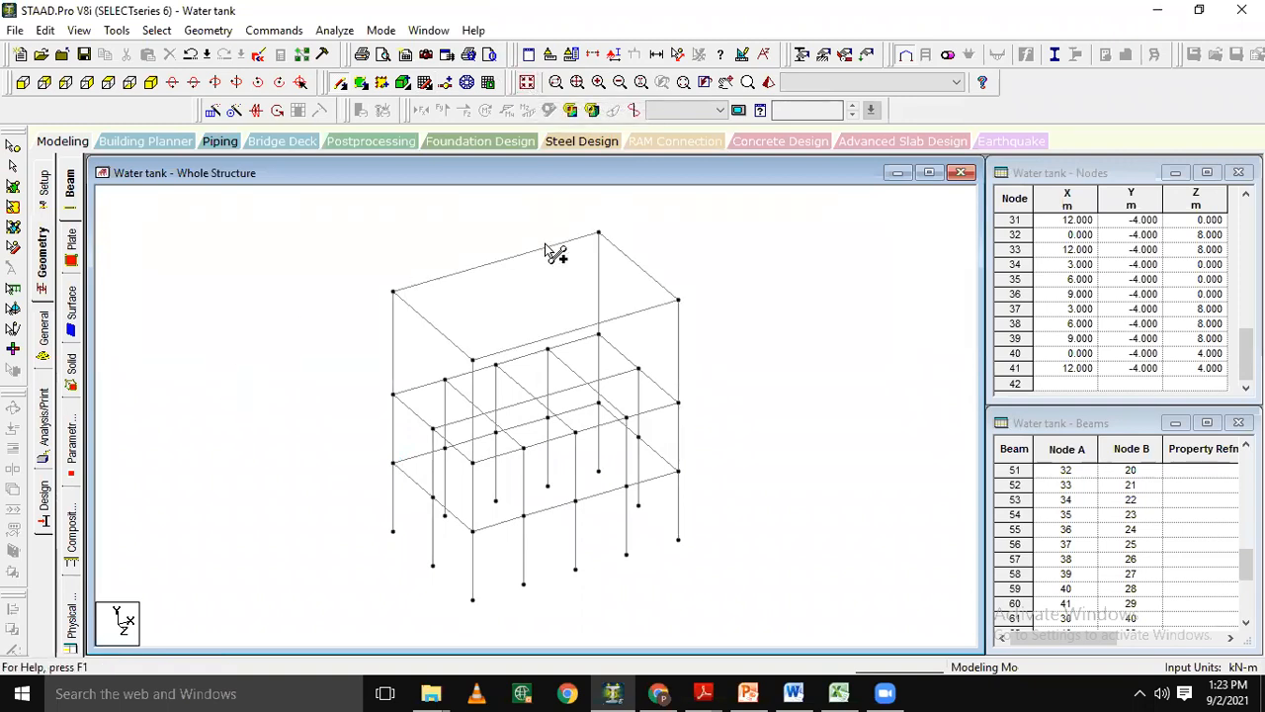
{"action": "left_click", "coordinate": [770, 83]}
{"action": "left_click_drag", "start_coordinate": [655, 424], "coordinate": [688, 358]}
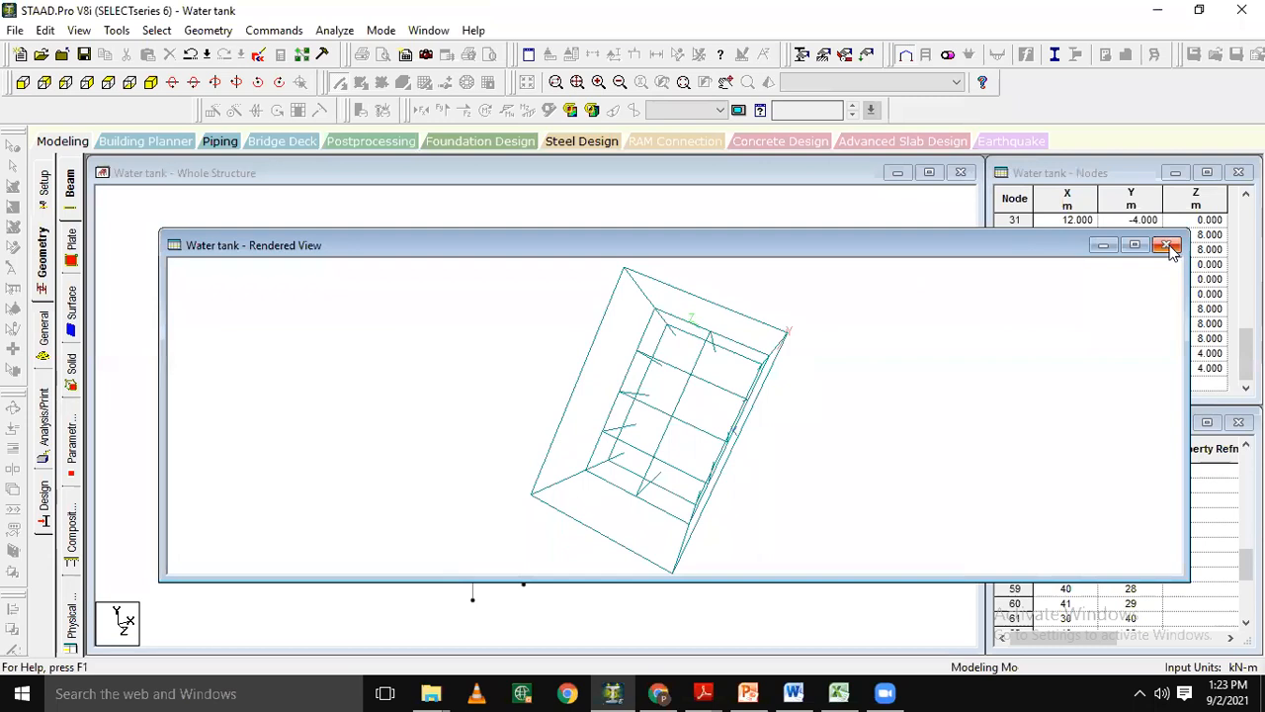
{"action": "left_click", "coordinate": [1166, 246]}
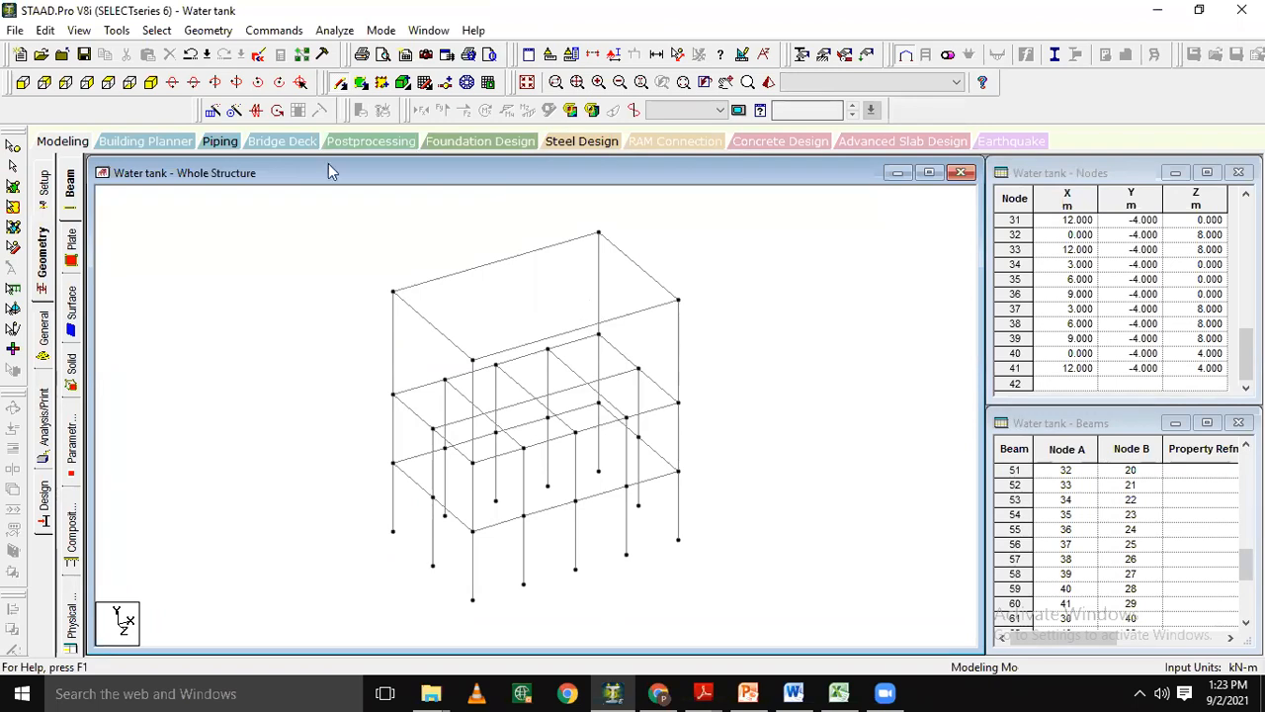
Switch to the front view and save the modified structure when auto save asks.
{"action": "left_click", "coordinate": [22, 82]}
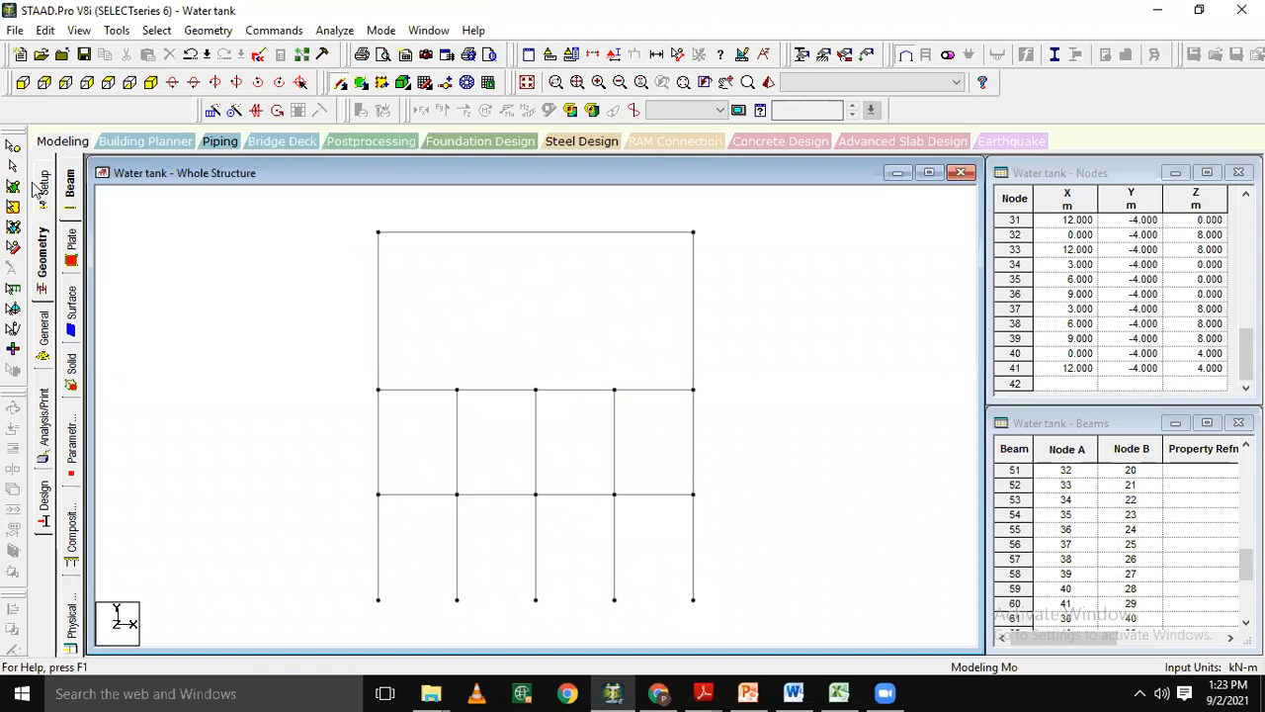
{"action": "key", "text": "Return"}
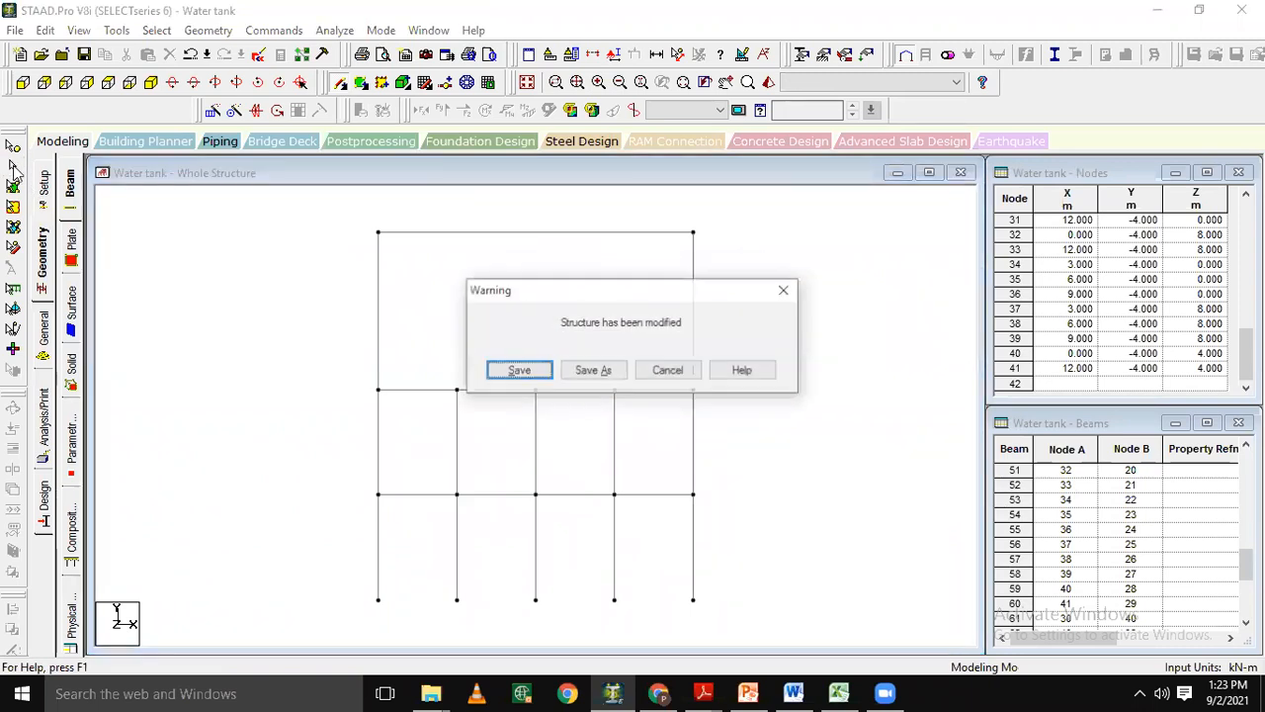
{"action": "key", "text": "Return"}
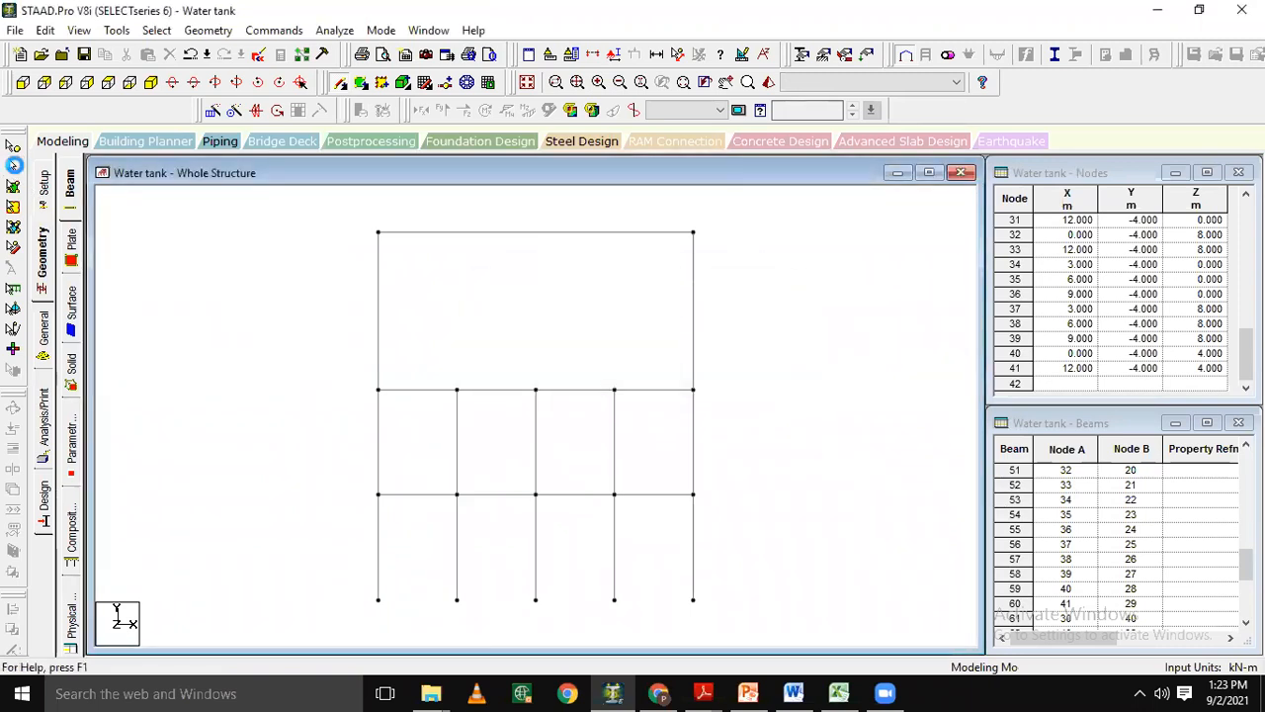
Add a 4-noded plate across the four corner nodes of the tank's short side wall at X = 0.
{"action": "left_click", "coordinate": [13, 186]}
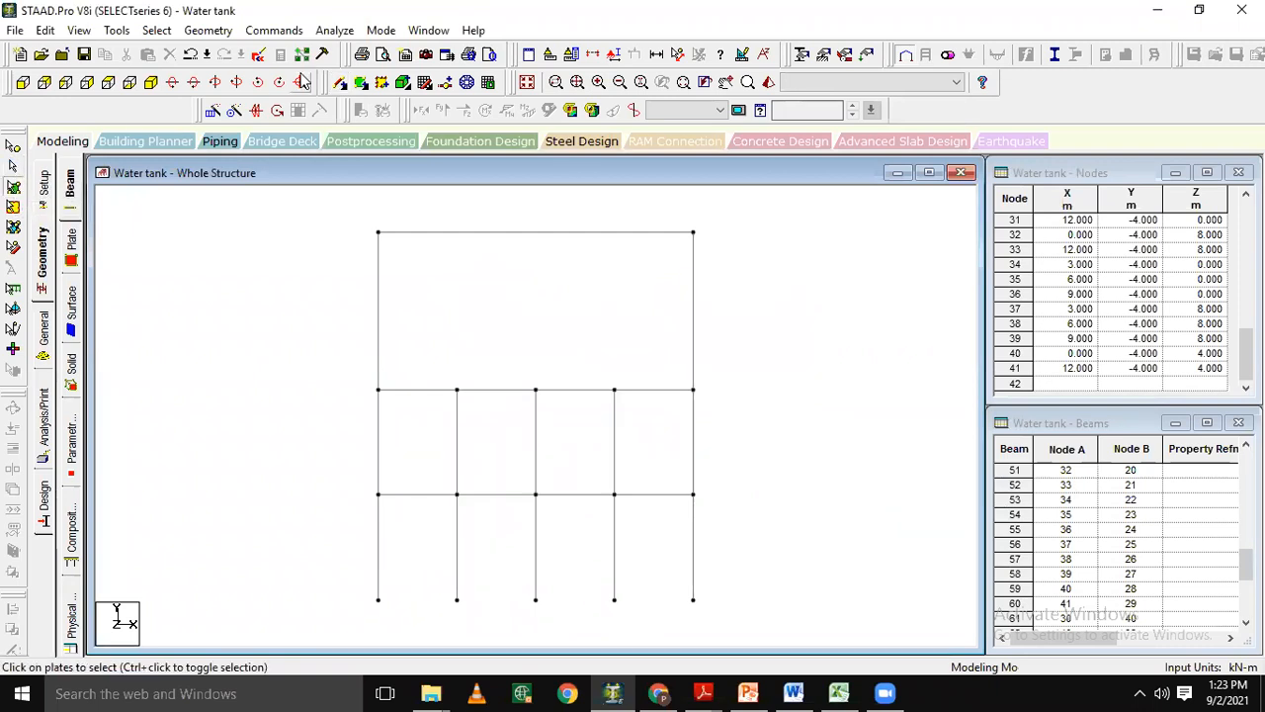
{"action": "left_click", "coordinate": [361, 83]}
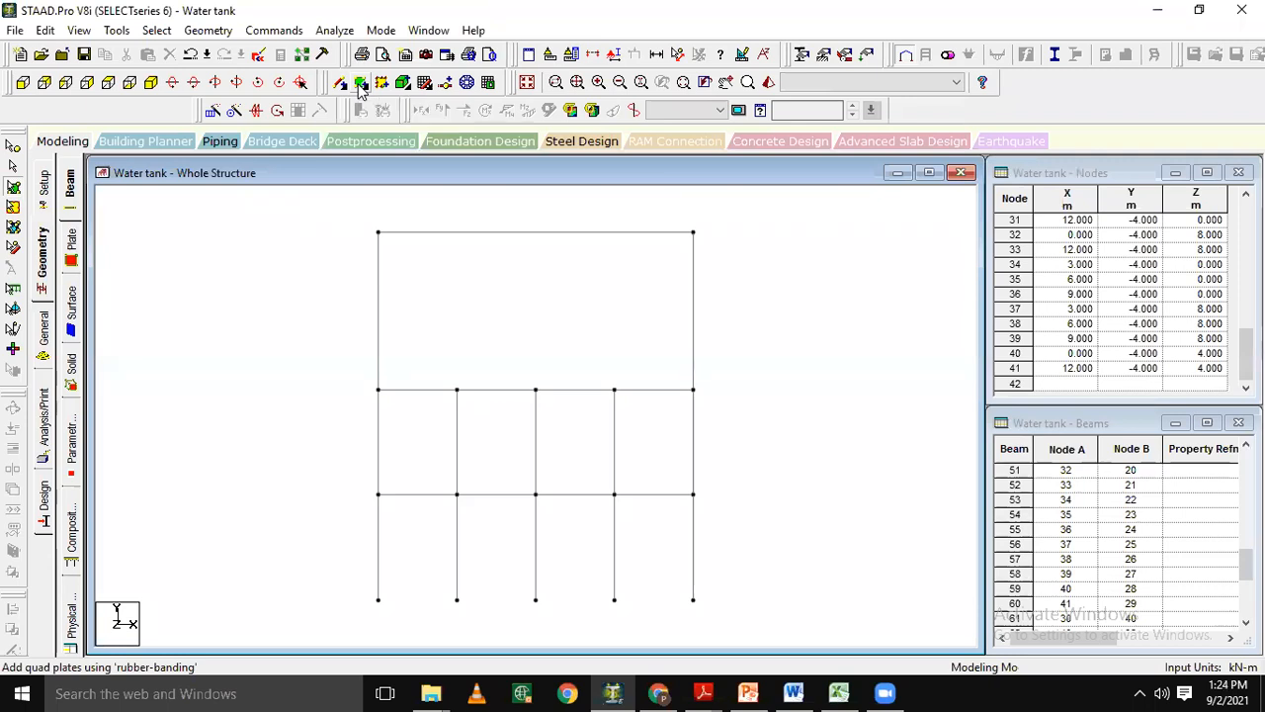
{"action": "left_click", "coordinate": [151, 85]}
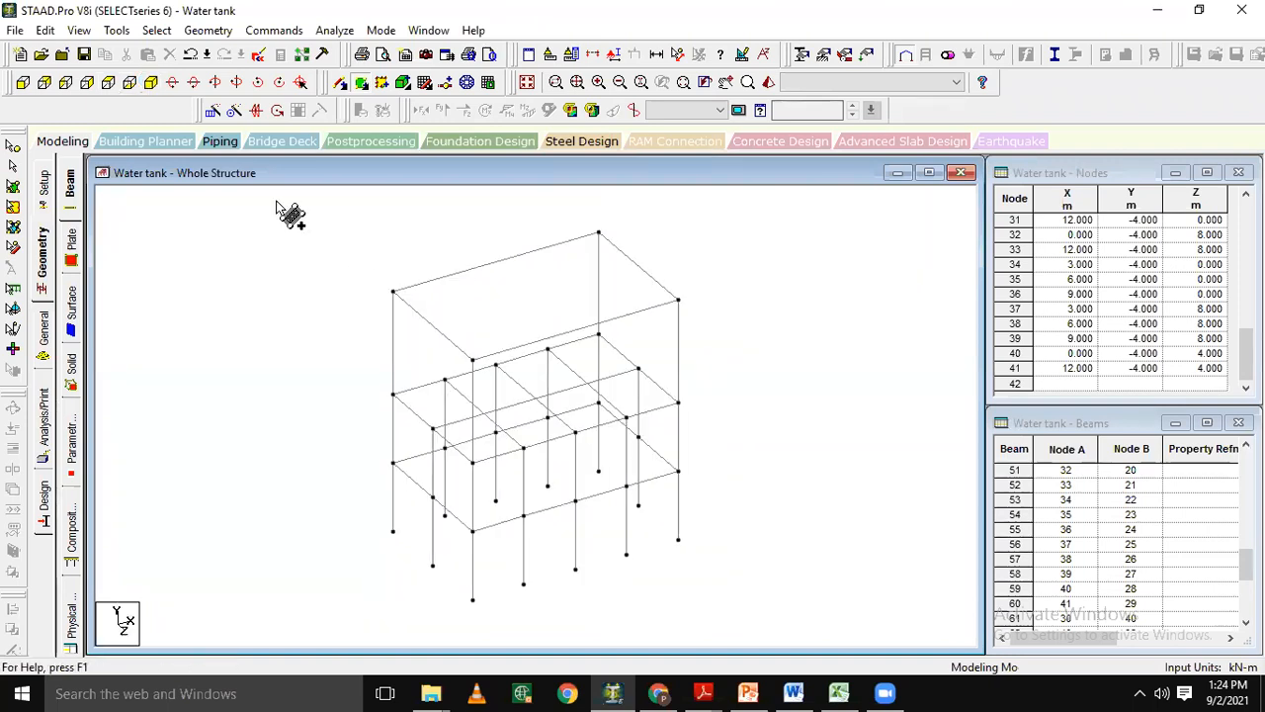
{"action": "left_click", "coordinate": [393, 292]}
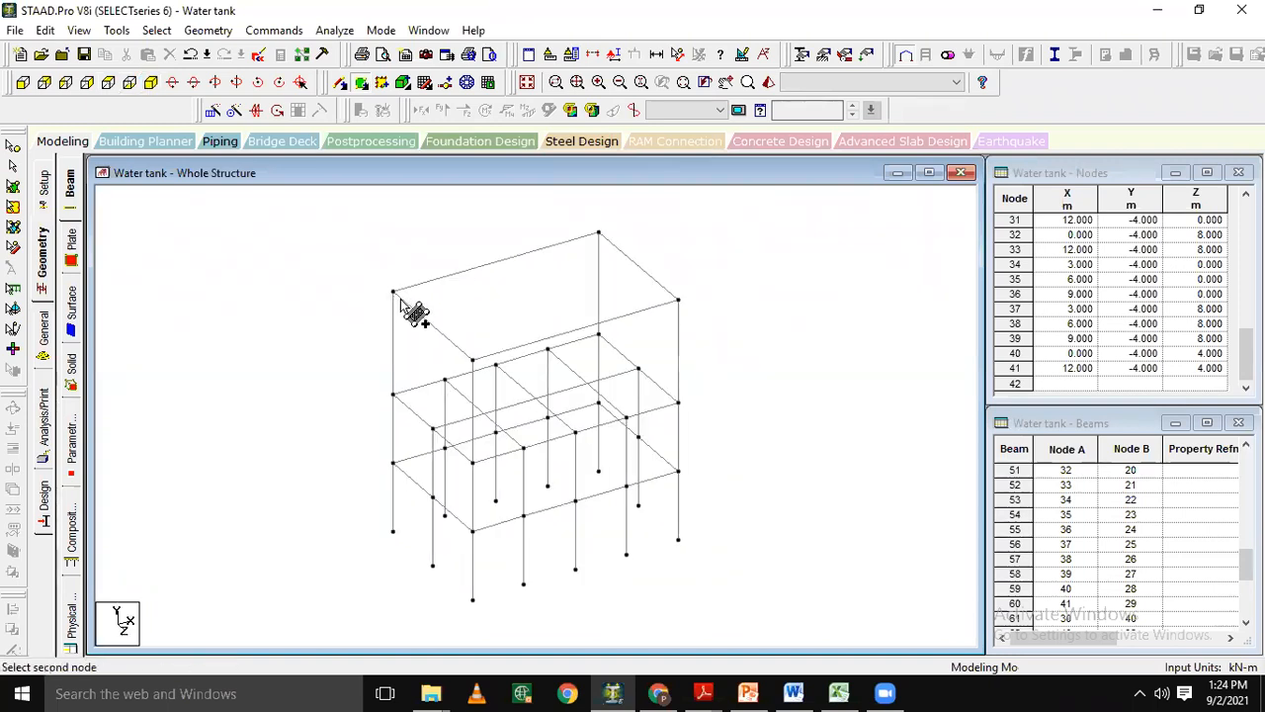
{"action": "left_click", "coordinate": [472, 362]}
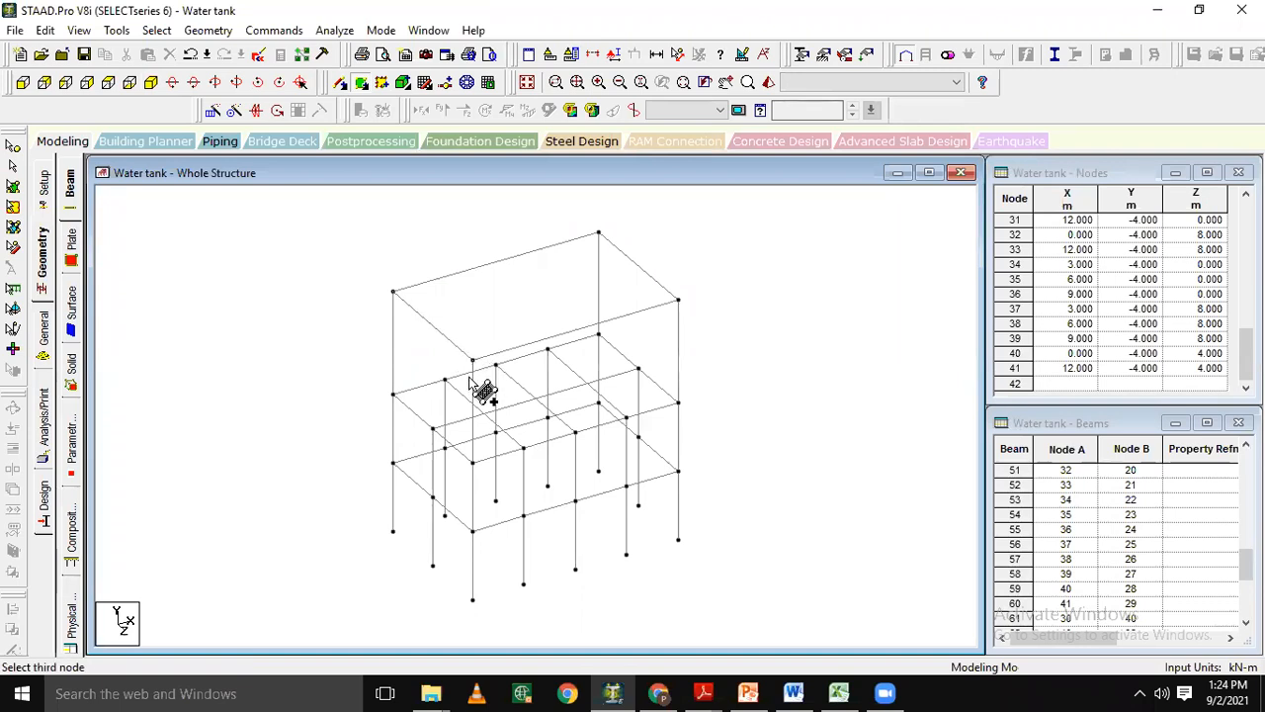
{"action": "left_click", "coordinate": [473, 463]}
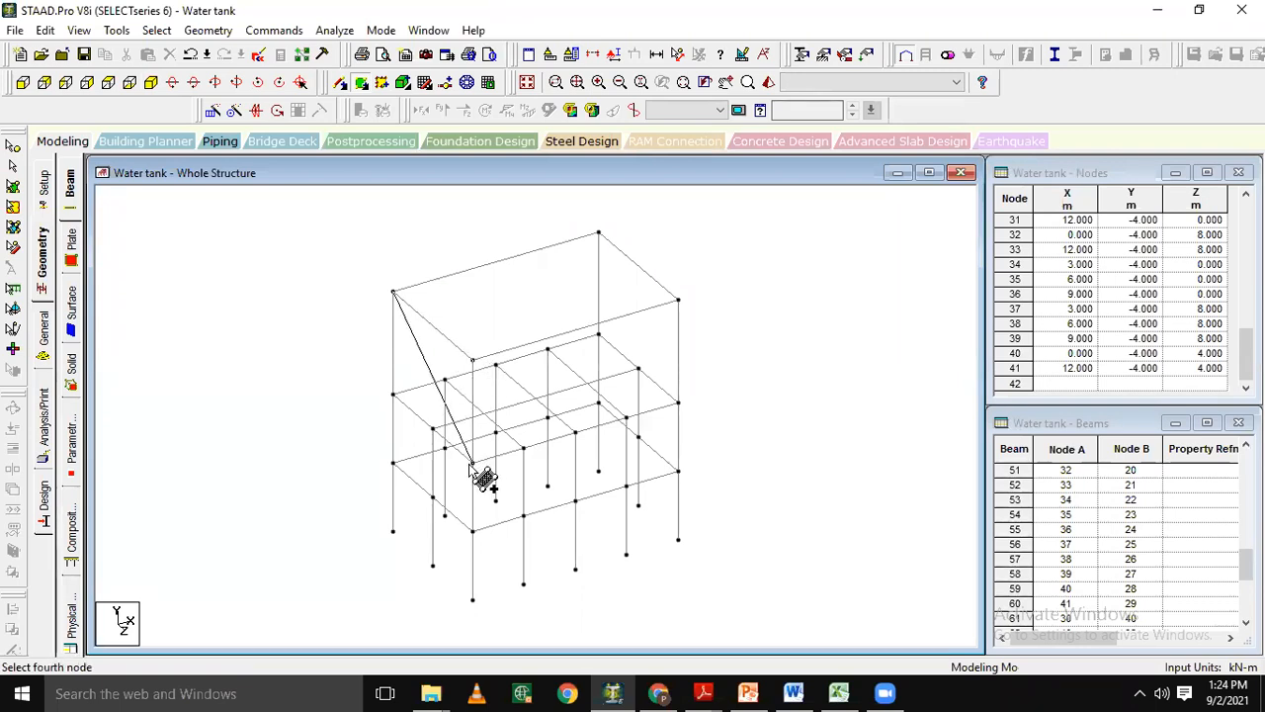
{"action": "left_click", "coordinate": [393, 397]}
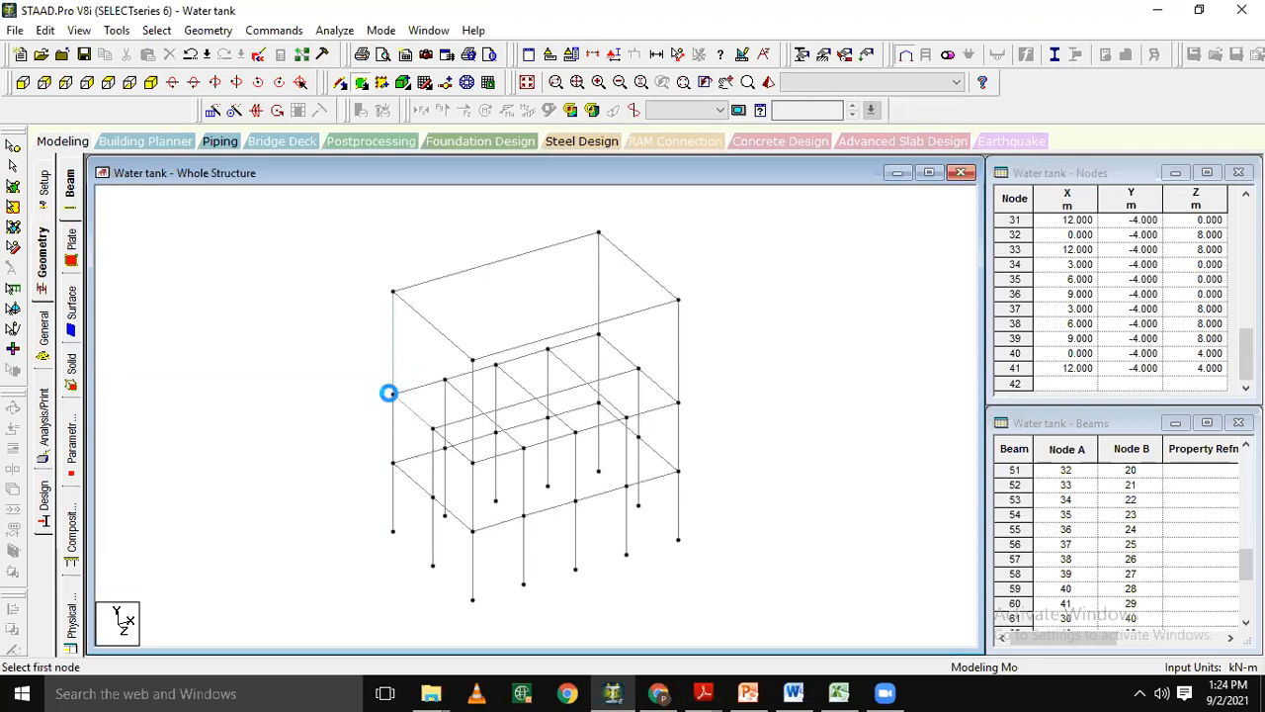
Add a 4-noded plate across the four corner nodes of the tank's long wall at Z = 8 m.
{"action": "left_click", "coordinate": [473, 360]}
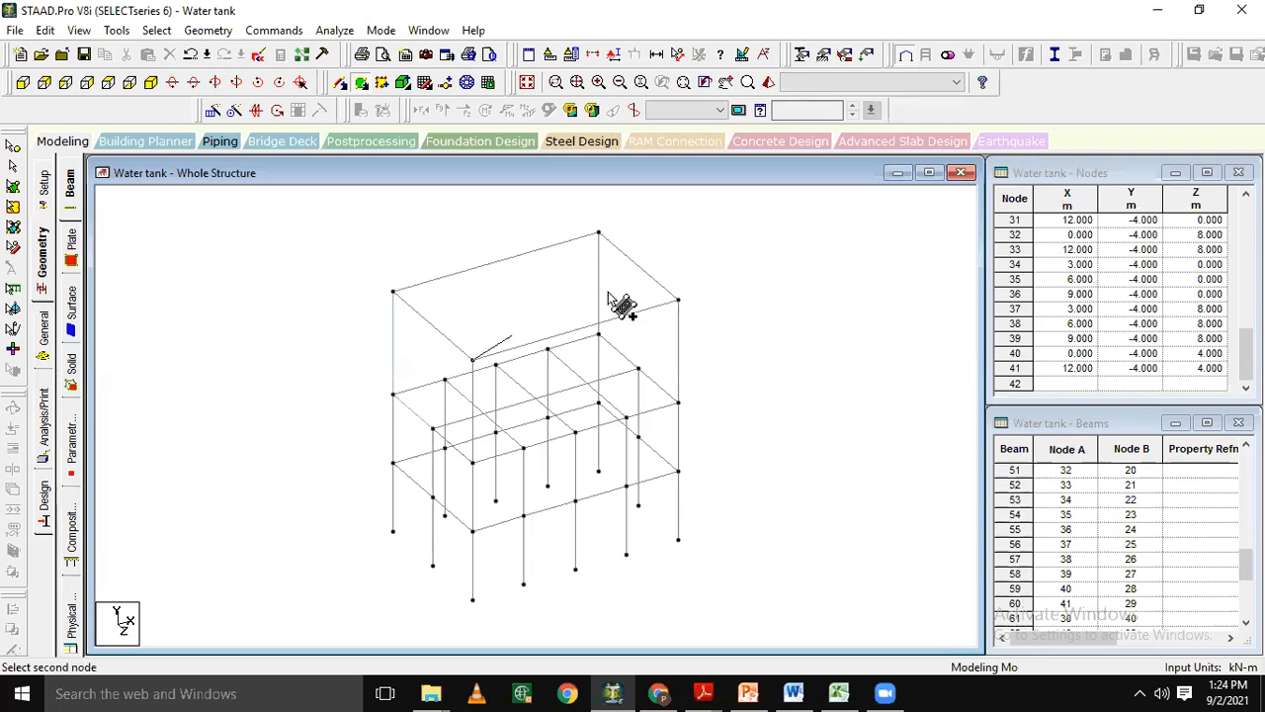
{"action": "left_click", "coordinate": [679, 302]}
{"action": "left_click", "coordinate": [678, 405]}
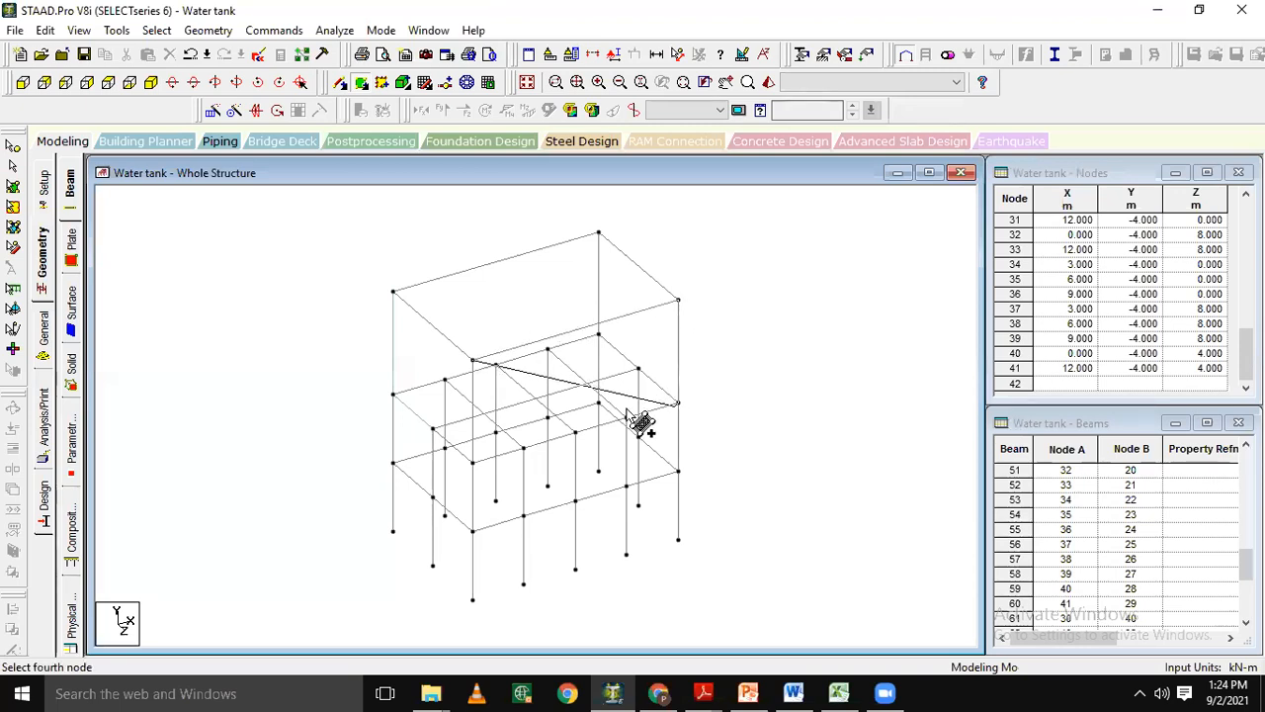
{"action": "left_click", "coordinate": [472, 462]}
Add a 4-noded plate across the four corner nodes of the tank's short side wall at X = 12 m.
{"action": "left_click", "coordinate": [597, 236]}
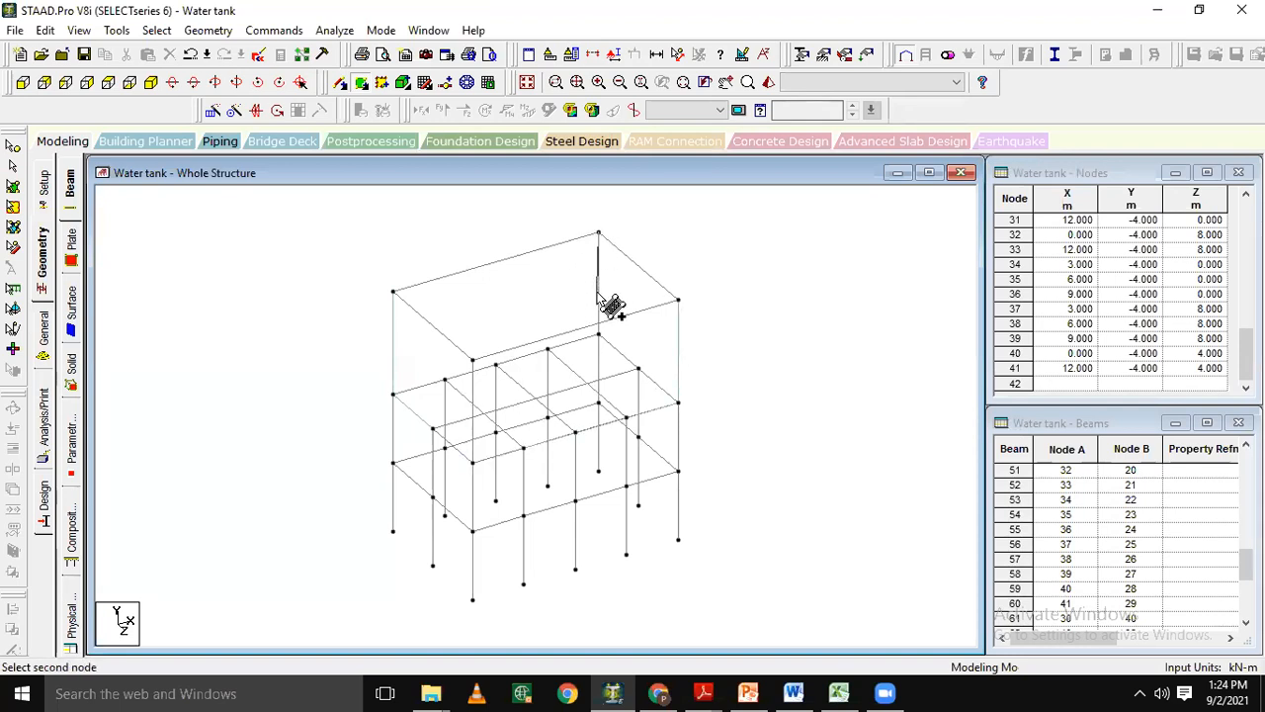
{"action": "left_click", "coordinate": [597, 335]}
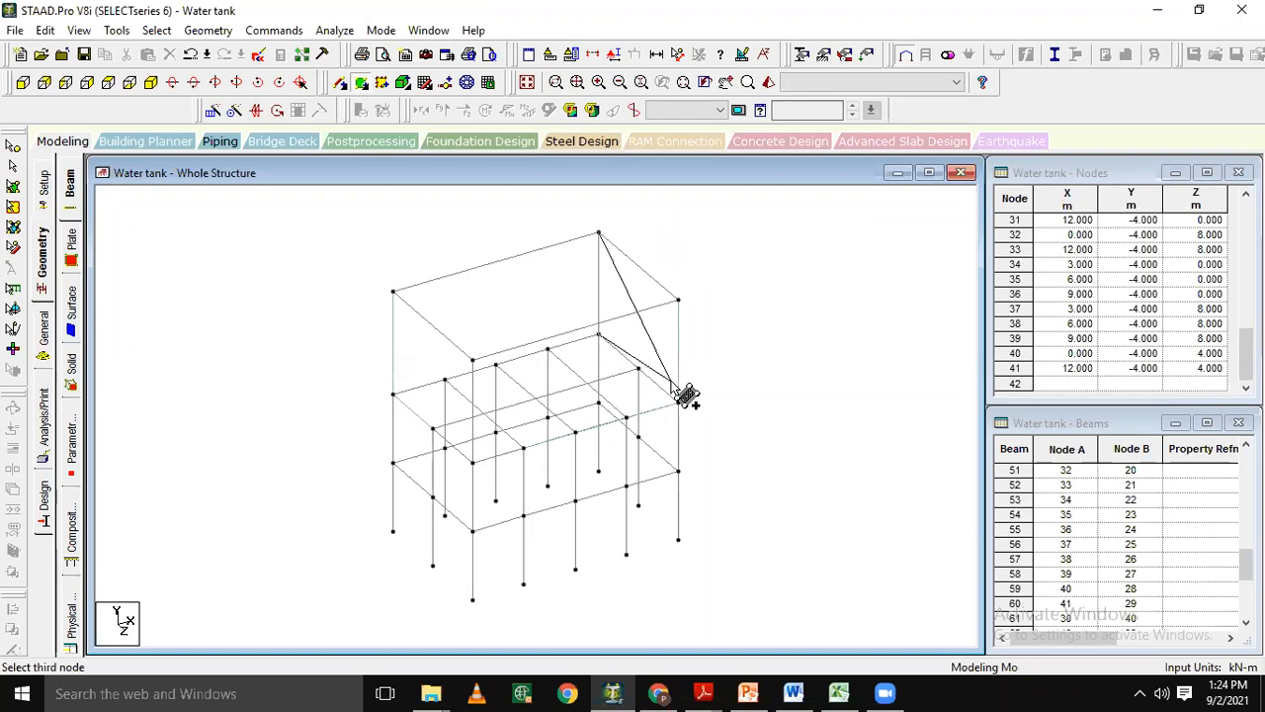
{"action": "left_click", "coordinate": [680, 403]}
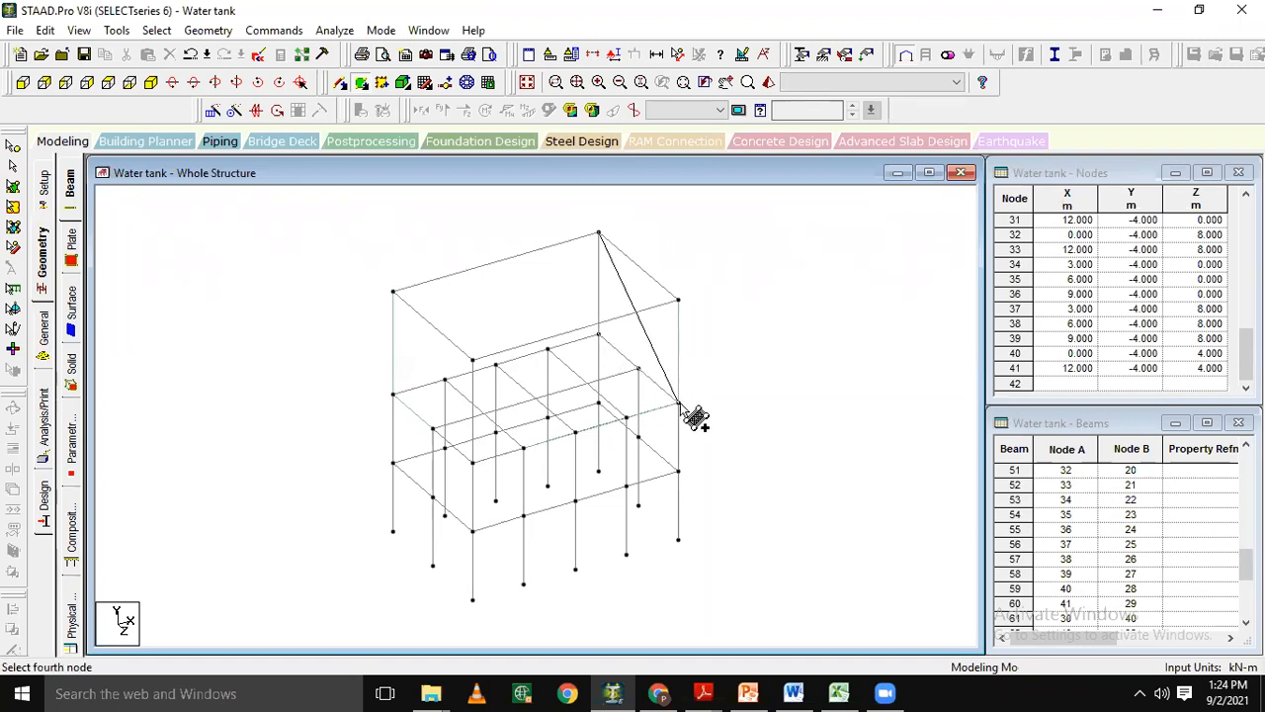
{"action": "left_click", "coordinate": [678, 300]}
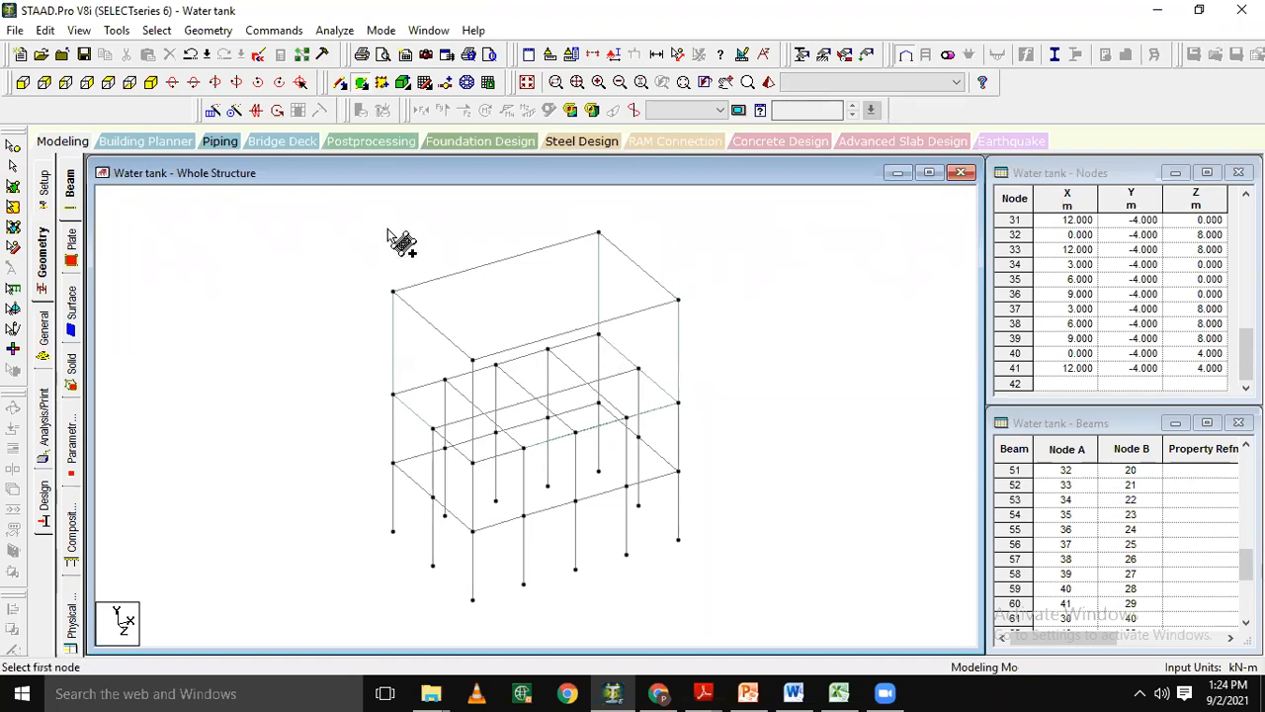
Add a 4-noded plate across the four corner nodes of the tank's long wall at Z = 0.
{"action": "left_click", "coordinate": [393, 292]}
{"action": "left_click", "coordinate": [597, 234]}
{"action": "left_click", "coordinate": [599, 337]}
{"action": "left_click", "coordinate": [393, 394]}
Add a 4-noded plate across the four corner nodes of the tank's floor at Y = 0 and leave the plate command.
{"action": "left_click", "coordinate": [393, 395]}
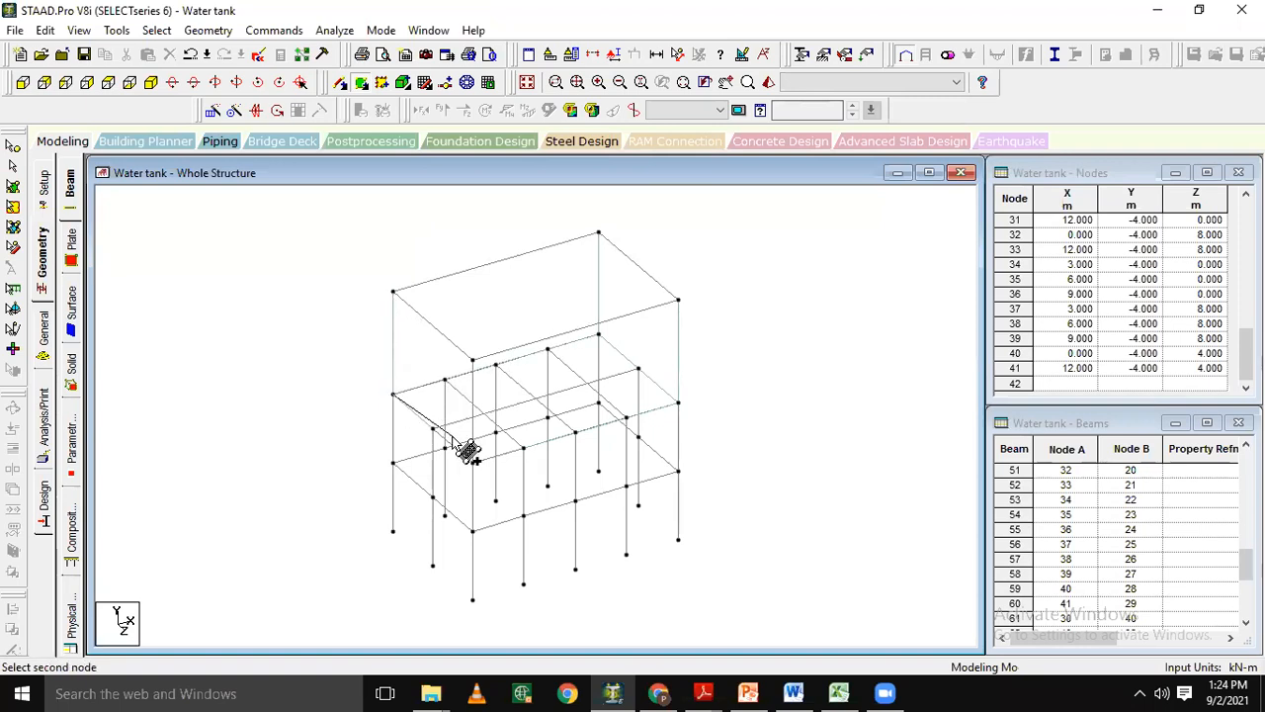
{"action": "left_click", "coordinate": [473, 462]}
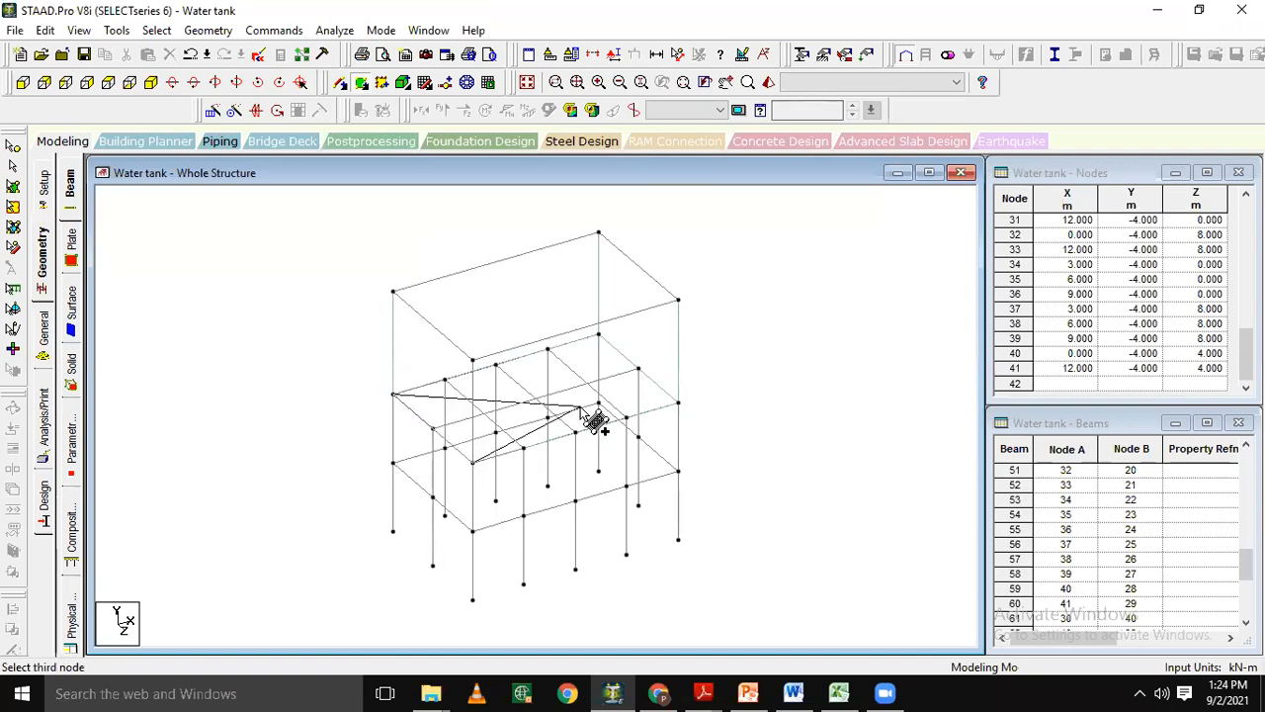
{"action": "left_click", "coordinate": [675, 404]}
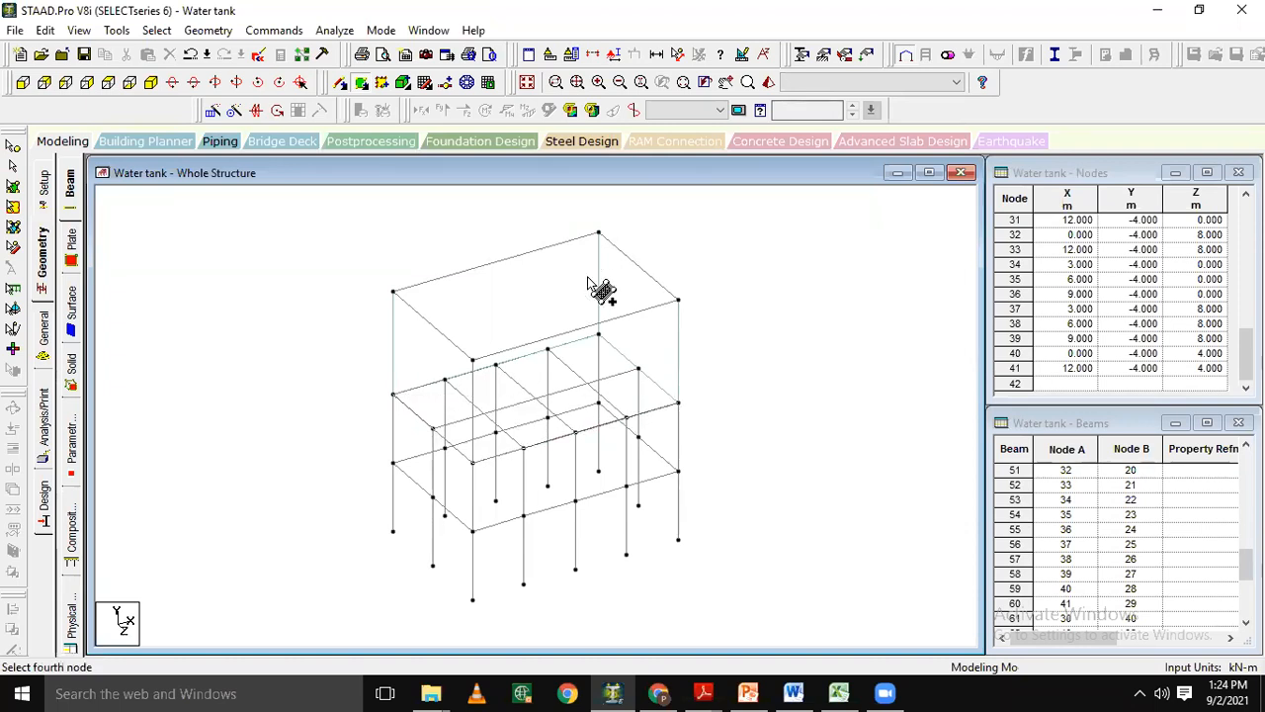
{"action": "left_click", "coordinate": [599, 332]}
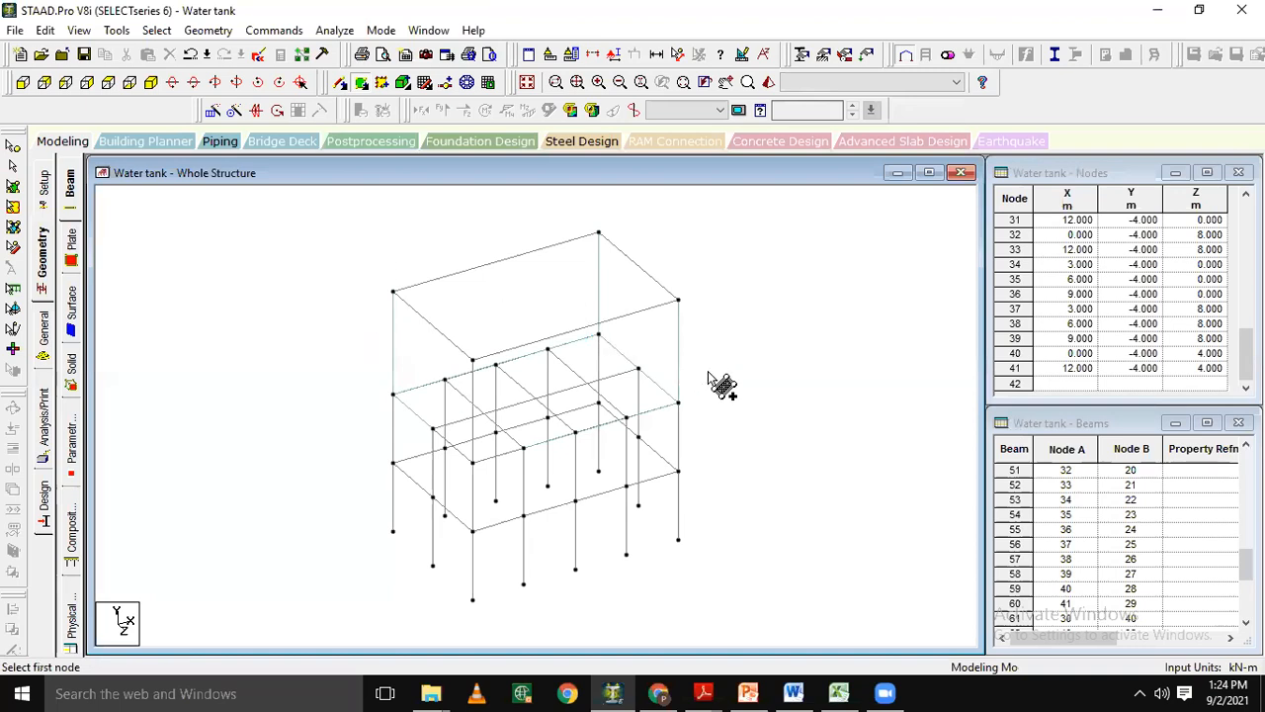
{"action": "key", "text": "Escape"}
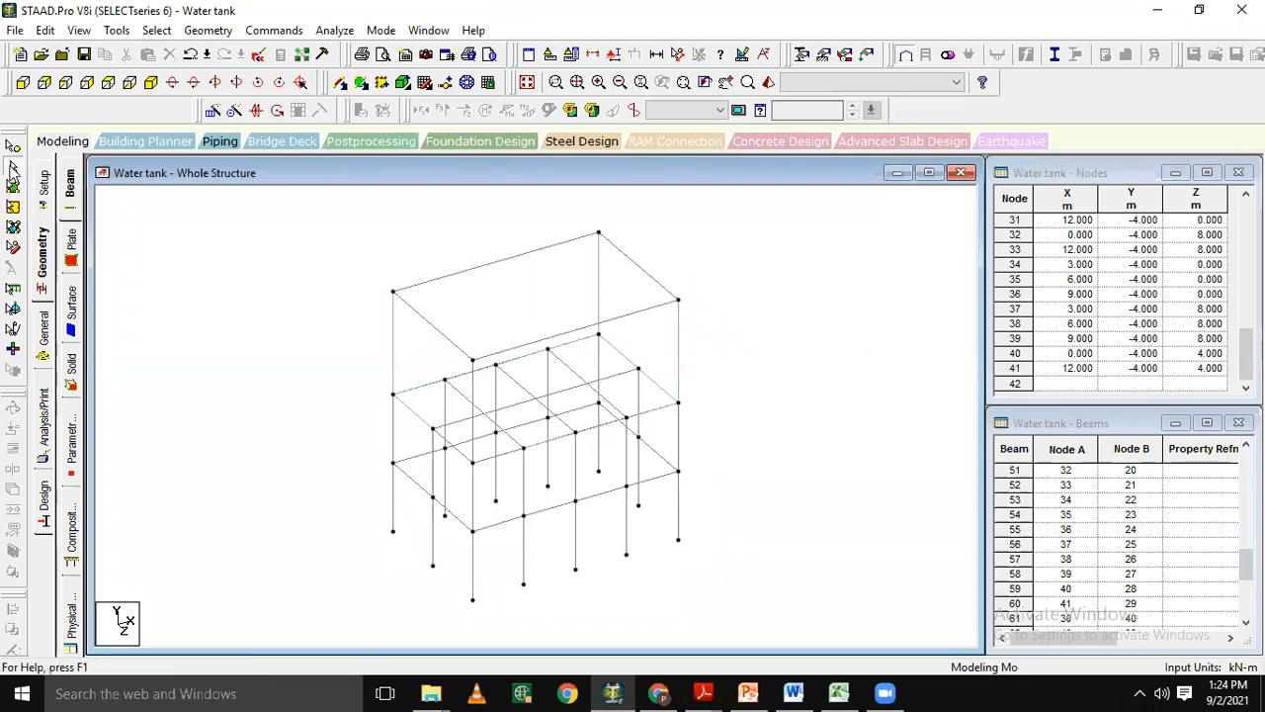
Delete the four top perimeter beams and the four vertical corner beams of the tank, keeping the wall plates.
{"action": "left_click", "coordinate": [432, 329]}
{"action": "left_click", "coordinate": [432, 283], "text": "ctrl"}
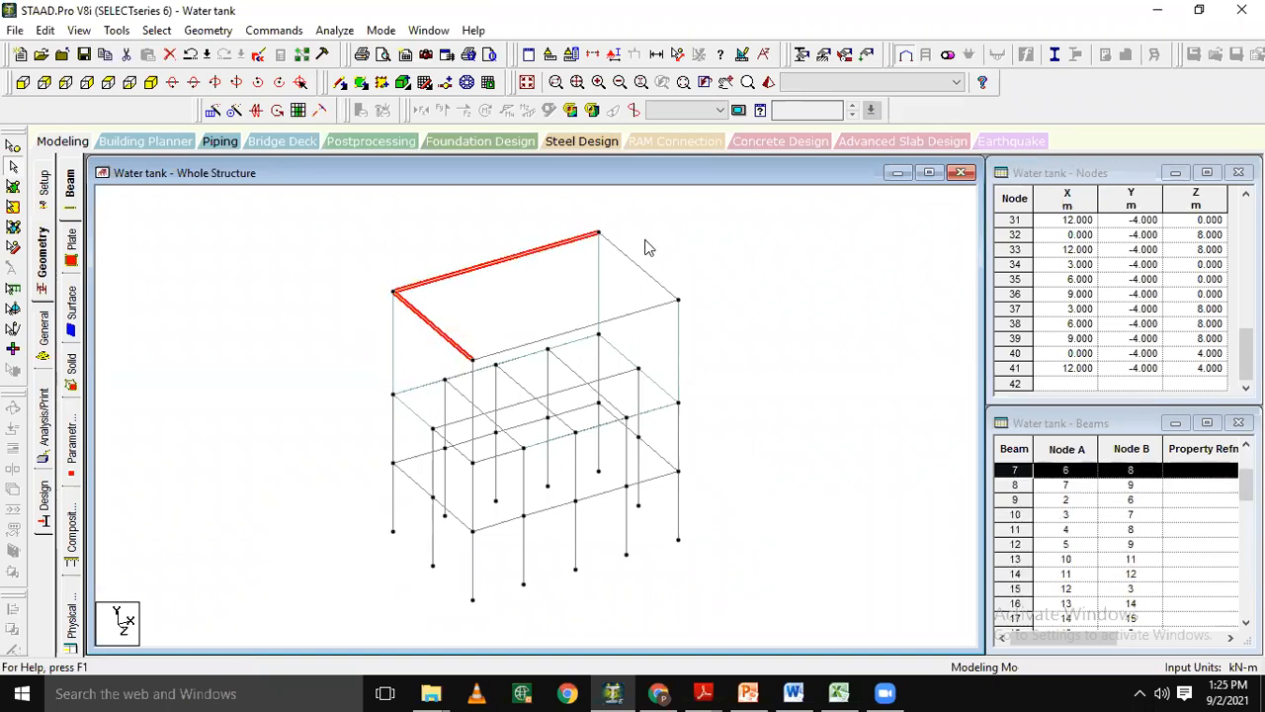
{"action": "left_click", "coordinate": [634, 264], "text": "ctrl"}
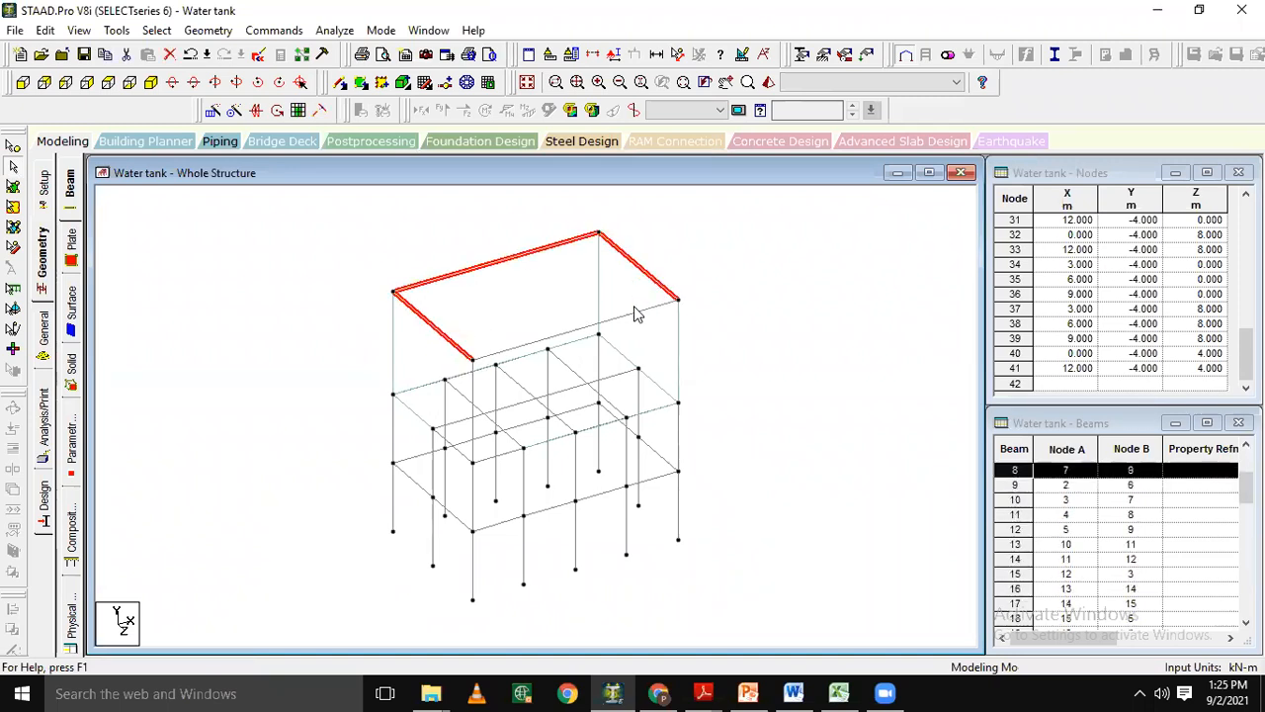
{"action": "left_click", "coordinate": [634, 317], "text": "ctrl"}
{"action": "left_click", "coordinate": [394, 351], "text": "ctrl"}
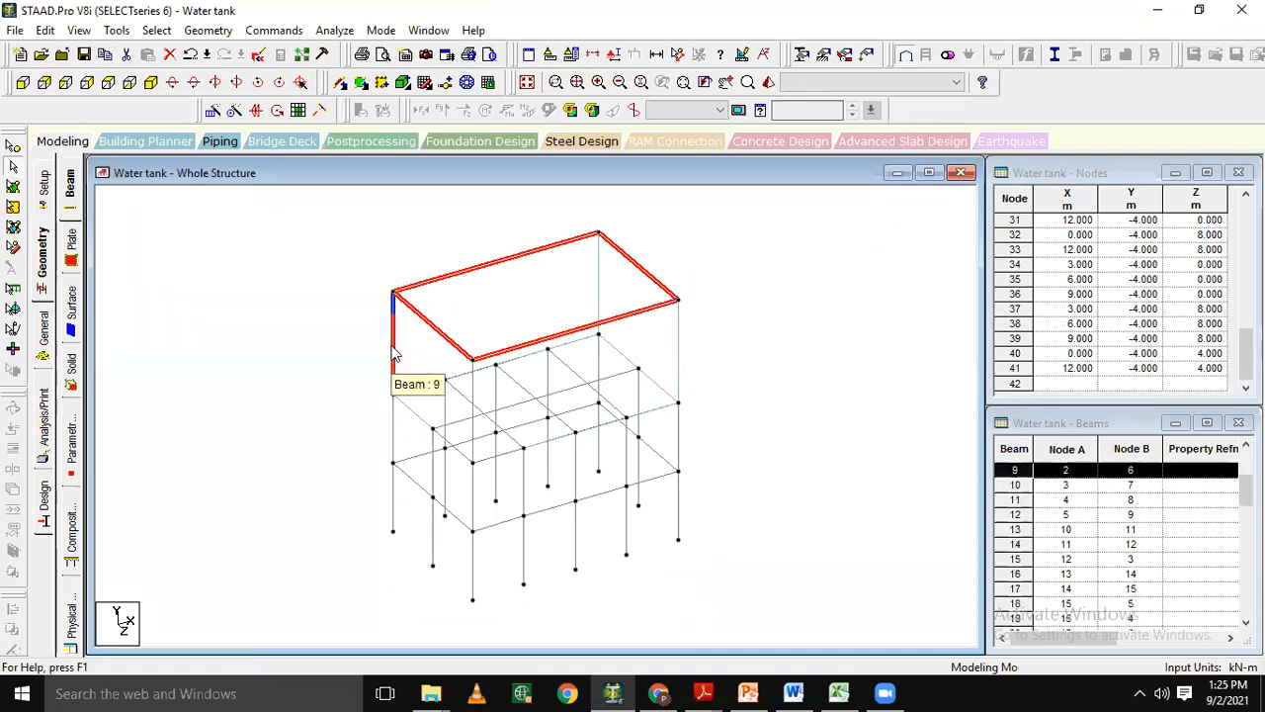
{"action": "left_click", "coordinate": [474, 405], "text": "ctrl"}
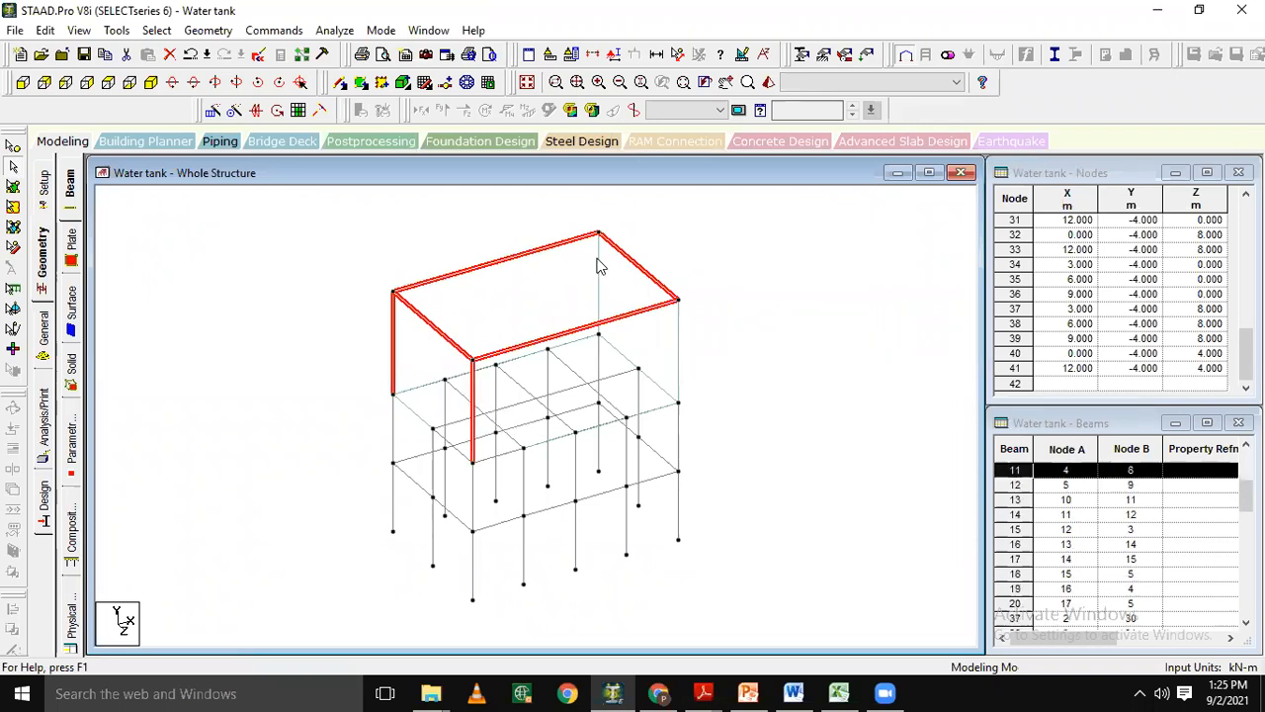
{"action": "left_click", "coordinate": [598, 282], "text": "ctrl"}
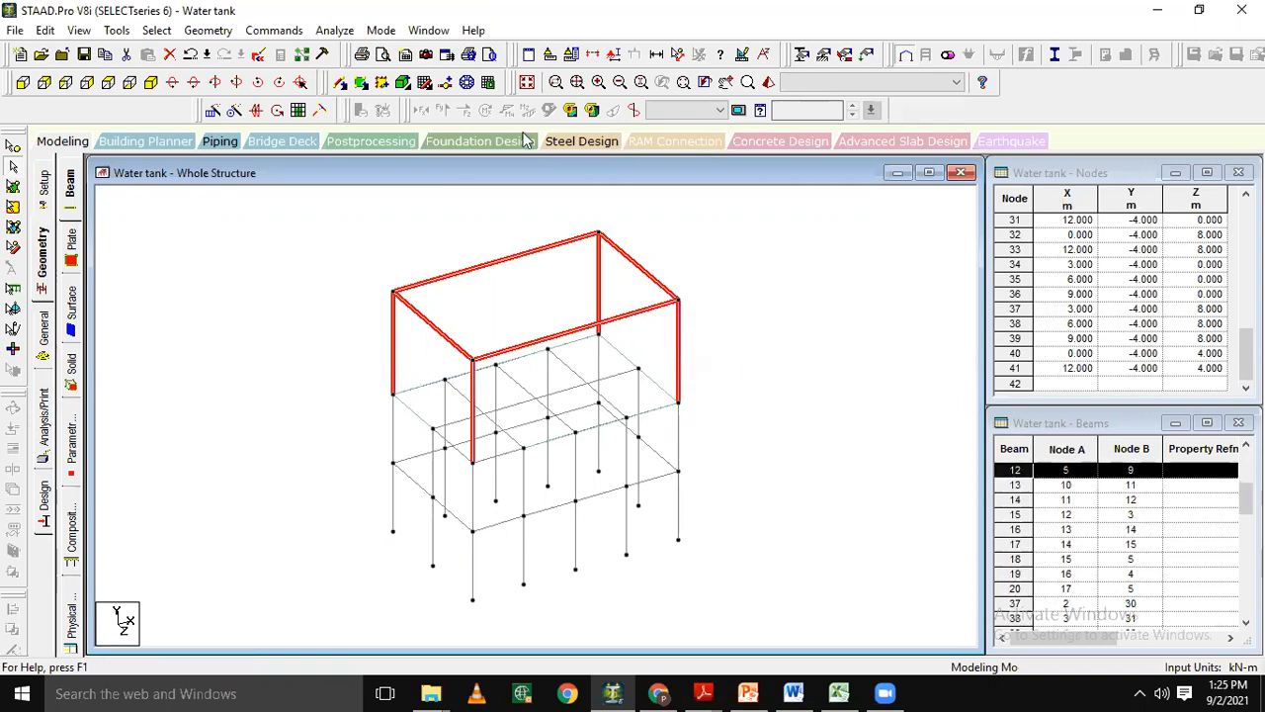
{"action": "key", "text": "Delete"}
{"action": "key", "text": "Return"}
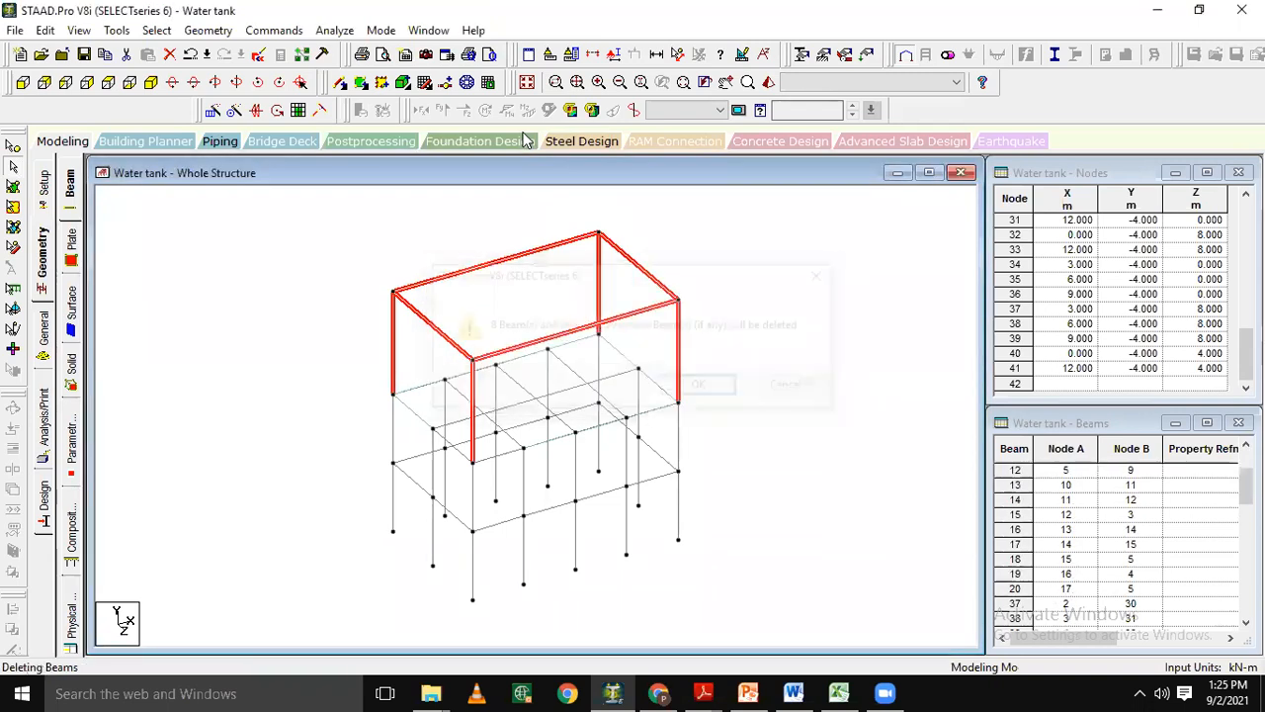
Inspect the plated tank from several sides in the 3D rendered view and close it.
{"action": "left_click", "coordinate": [766, 83]}
{"action": "left_click", "coordinate": [973, 442]}
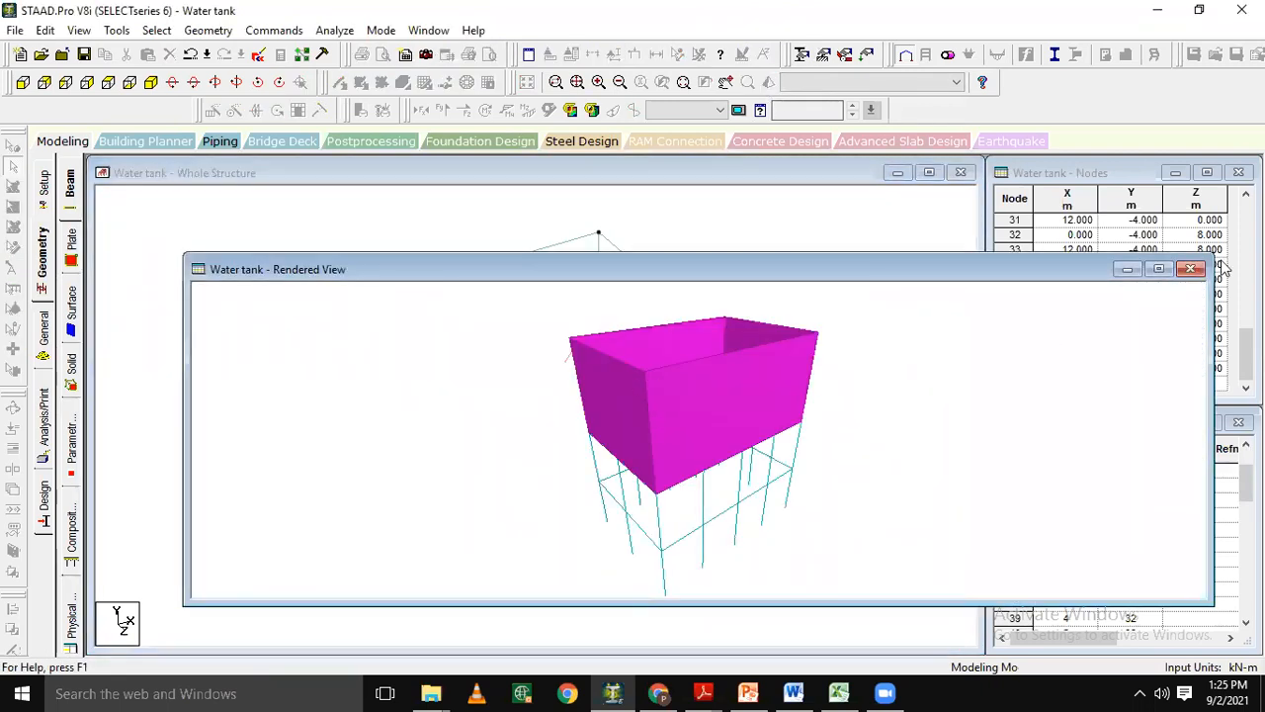
{"action": "left_click", "coordinate": [1192, 269]}
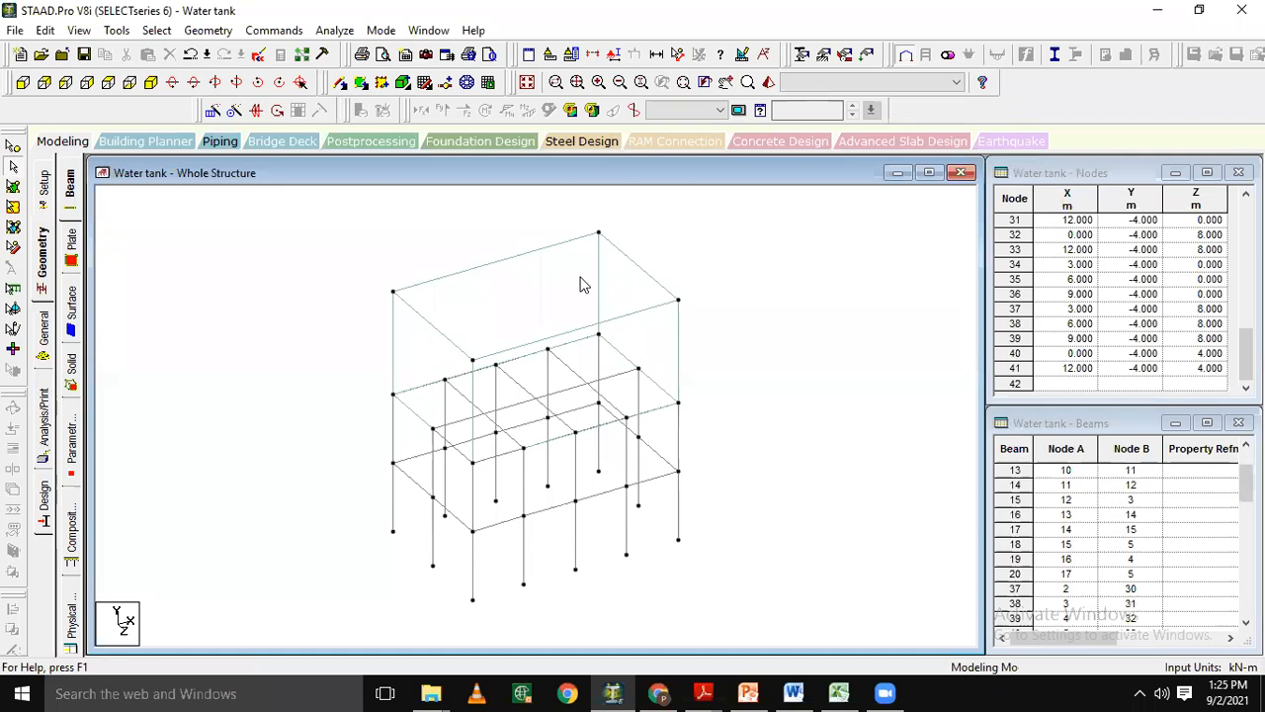
{"action": "left_click", "coordinate": [768, 83]}
{"action": "left_click_drag", "start_coordinate": [636, 403], "coordinate": [861, 415]}
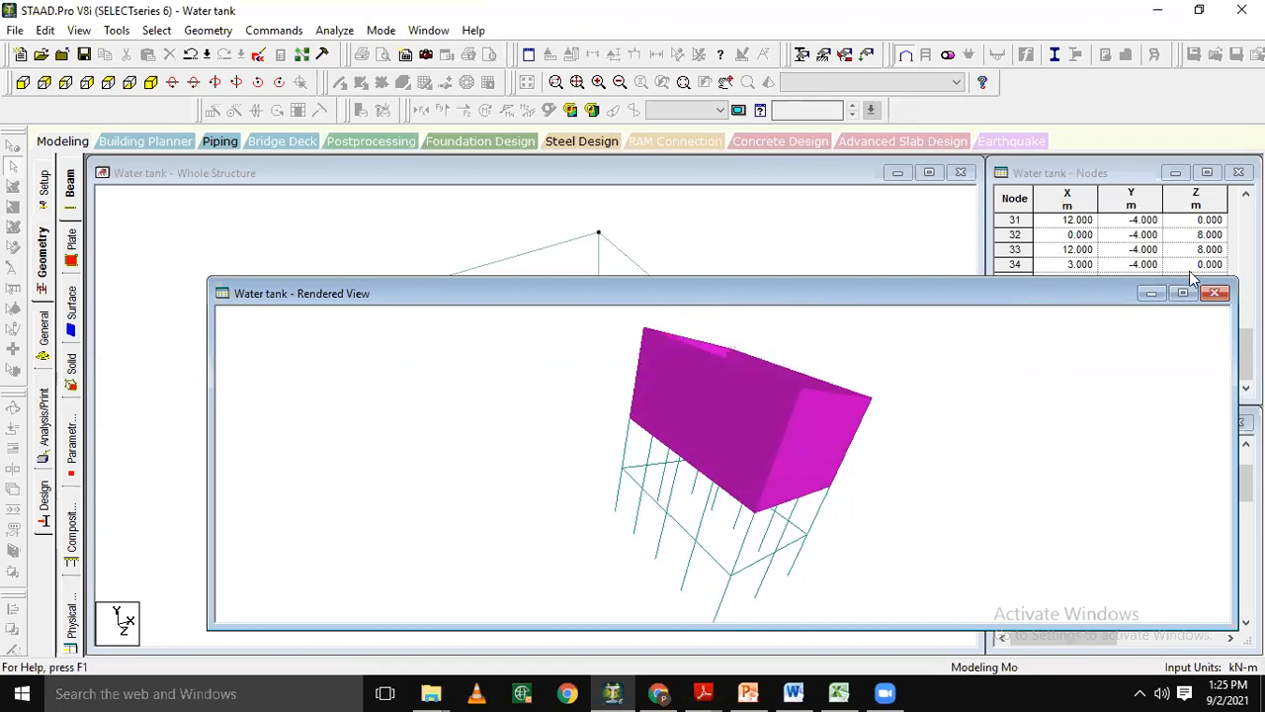
{"action": "left_click", "coordinate": [1216, 293]}
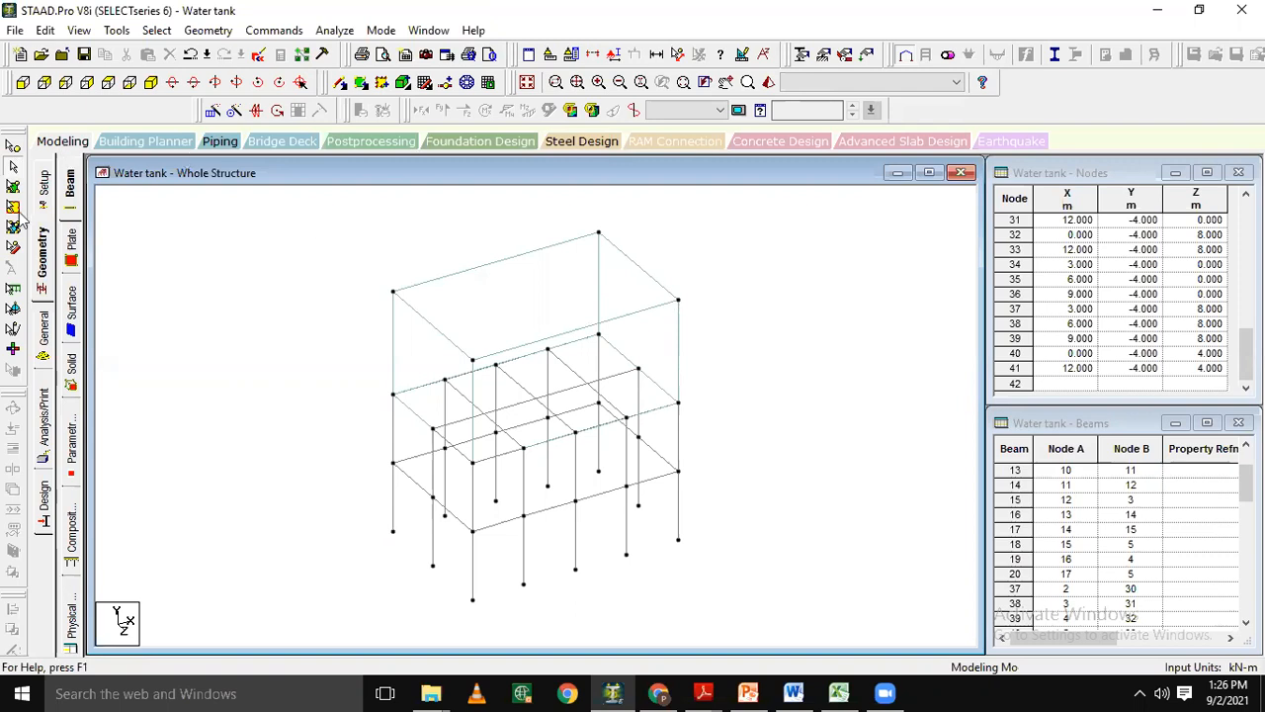
Select all column base nodes at Y = -8 m and create a fixed support specification.
{"action": "left_click", "coordinate": [22, 83]}
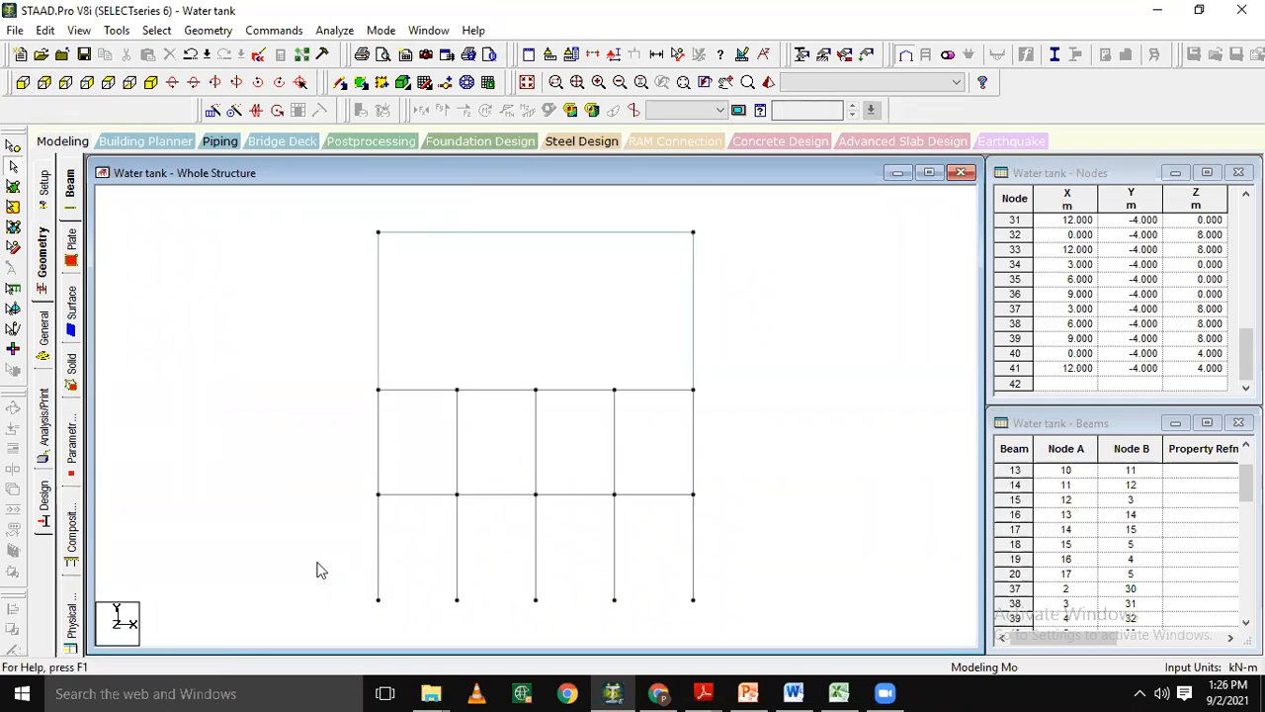
{"action": "left_click", "coordinate": [13, 146]}
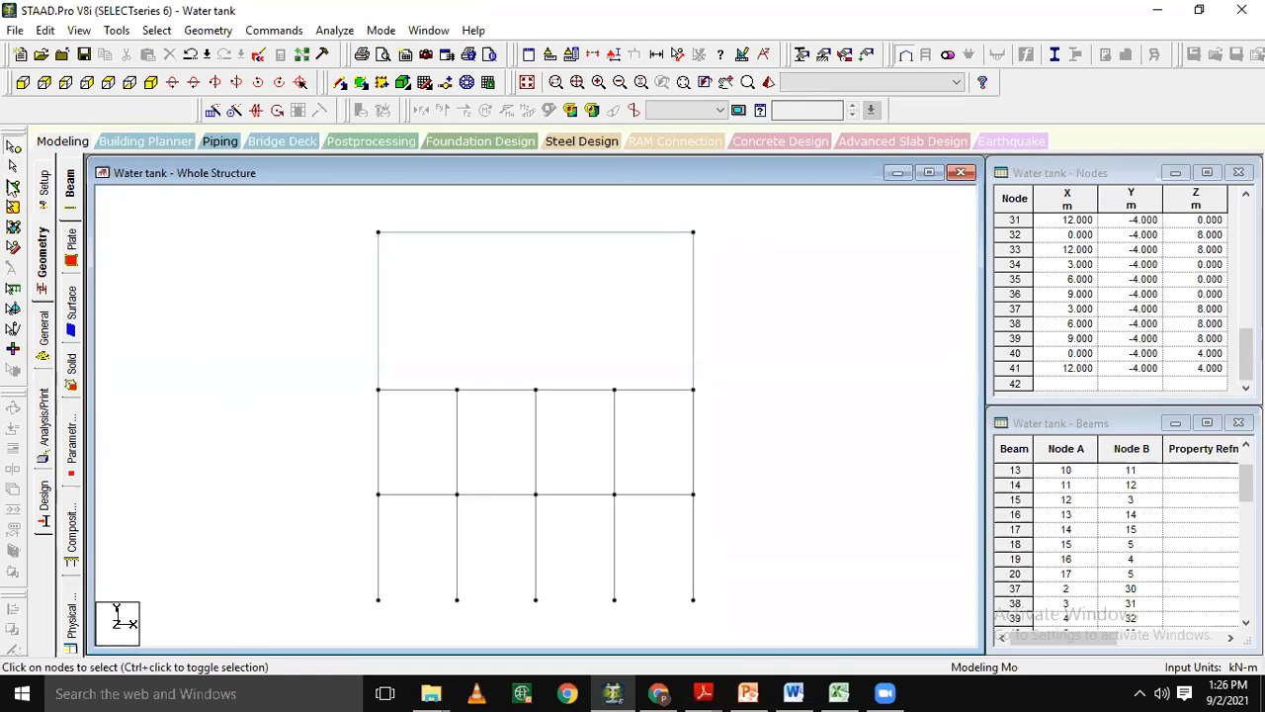
{"action": "left_click", "coordinate": [13, 148]}
{"action": "left_click_drag", "start_coordinate": [342, 581], "coordinate": [681, 633]}
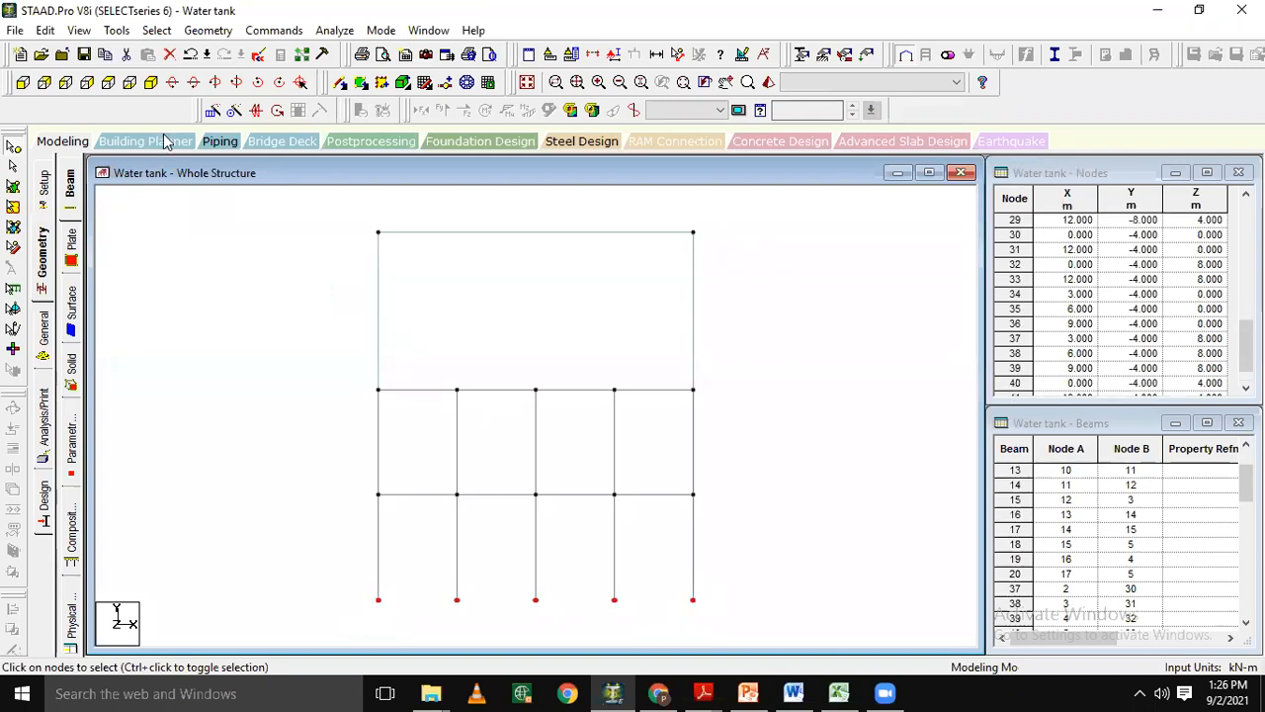
{"action": "left_click", "coordinate": [146, 82]}
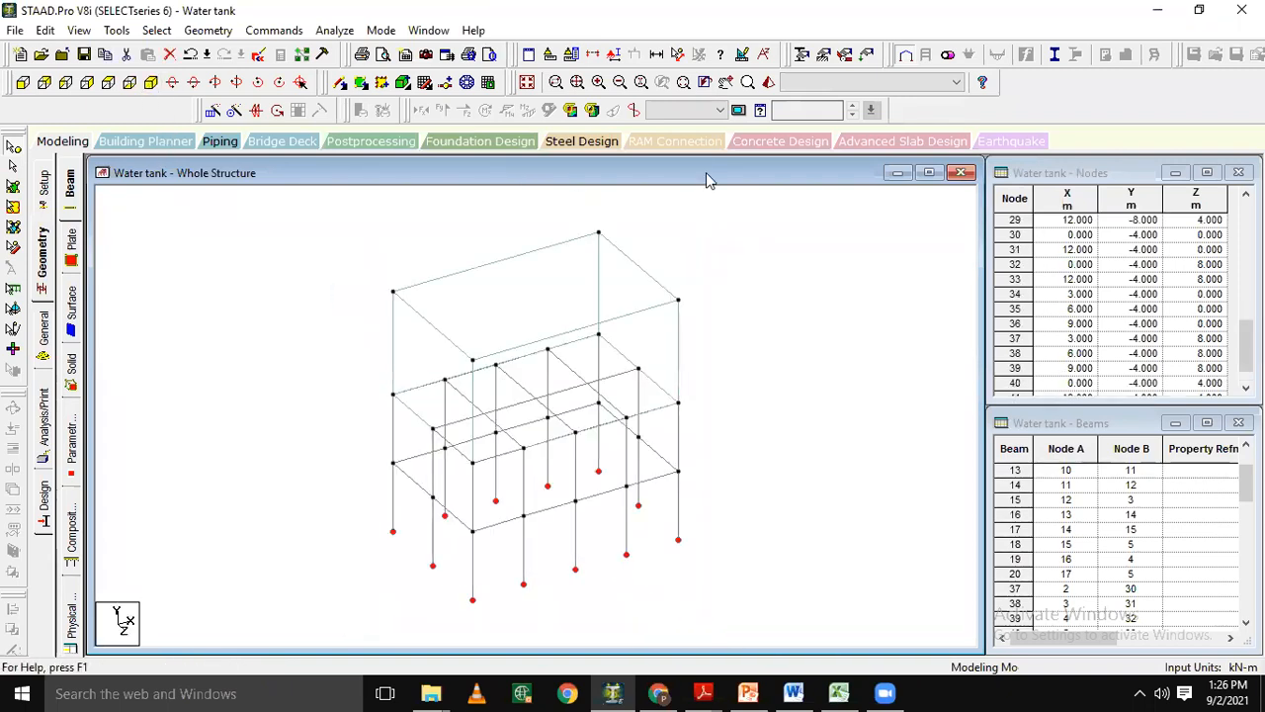
{"action": "left_click", "coordinate": [264, 33]}
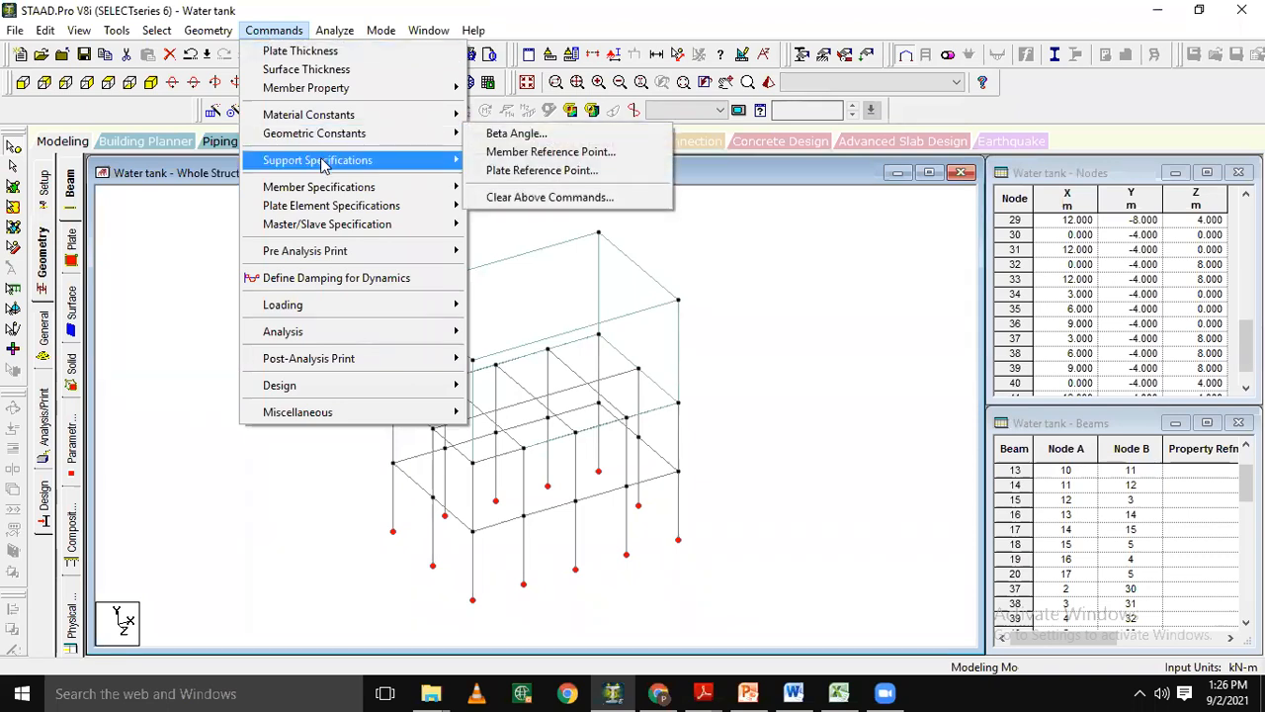
{"action": "mouse_move", "coordinate": [321, 161]}
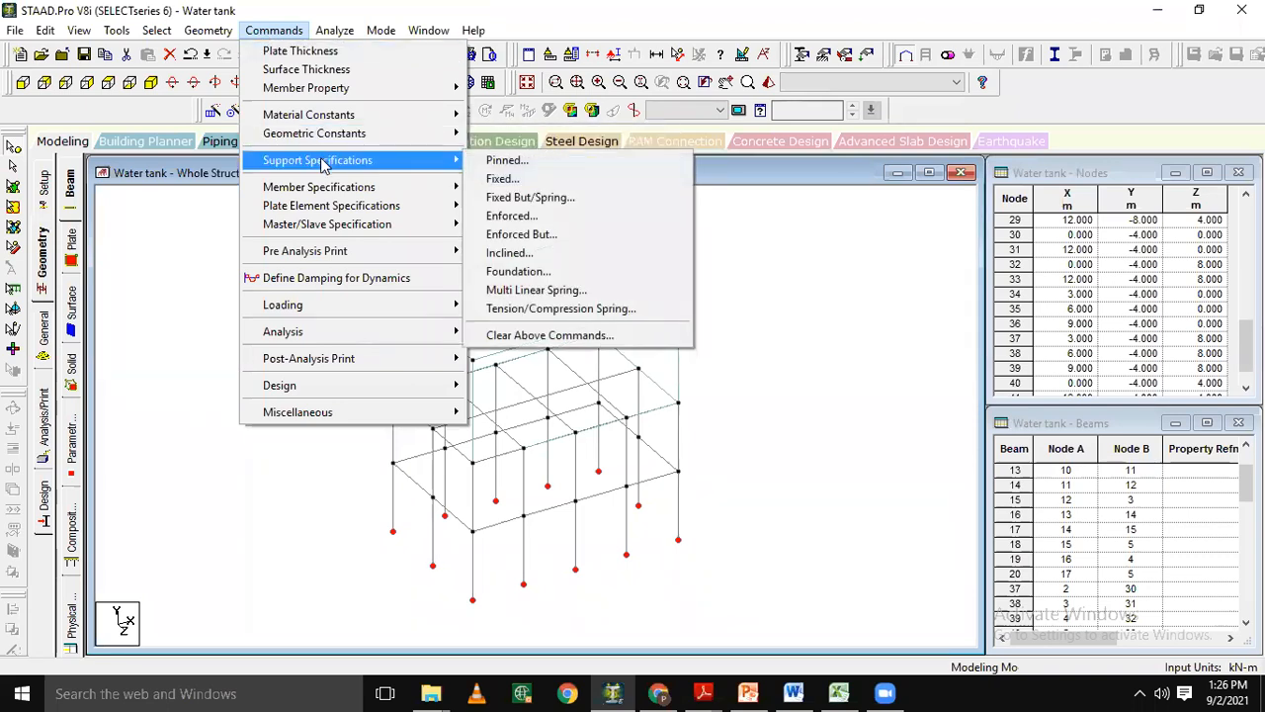
{"action": "left_click", "coordinate": [506, 182]}
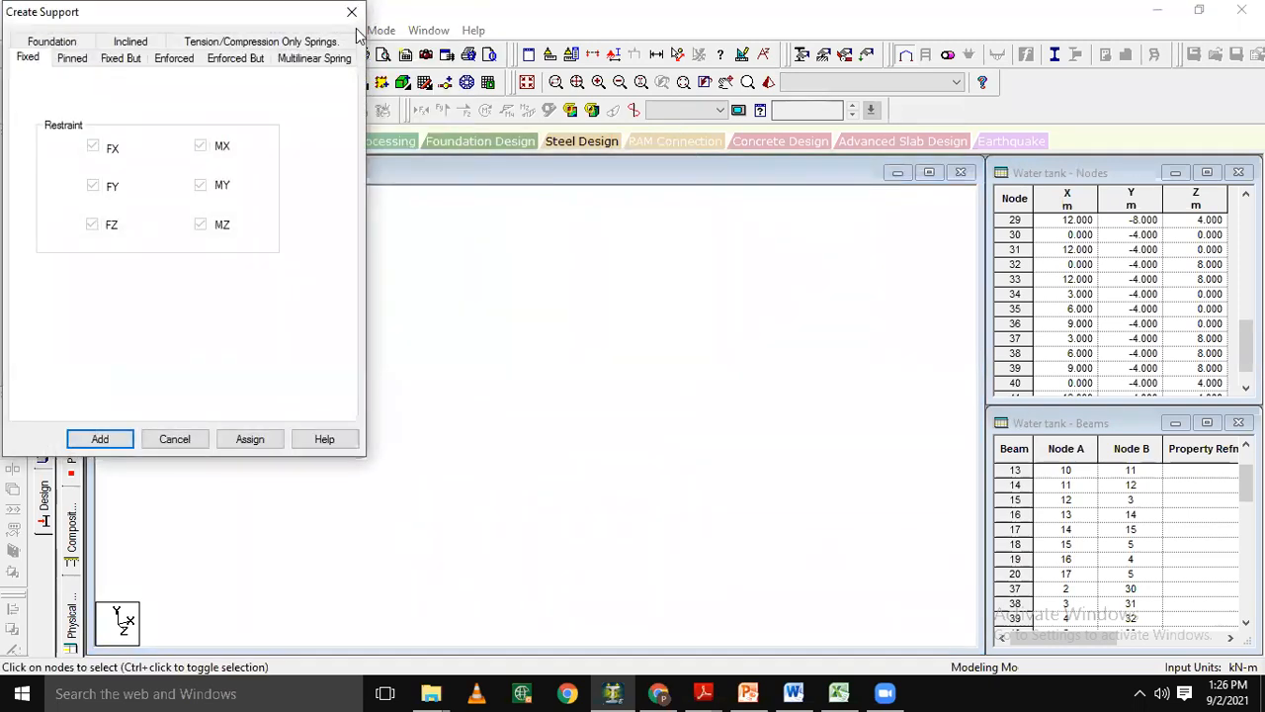
{"action": "left_click", "coordinate": [100, 441]}
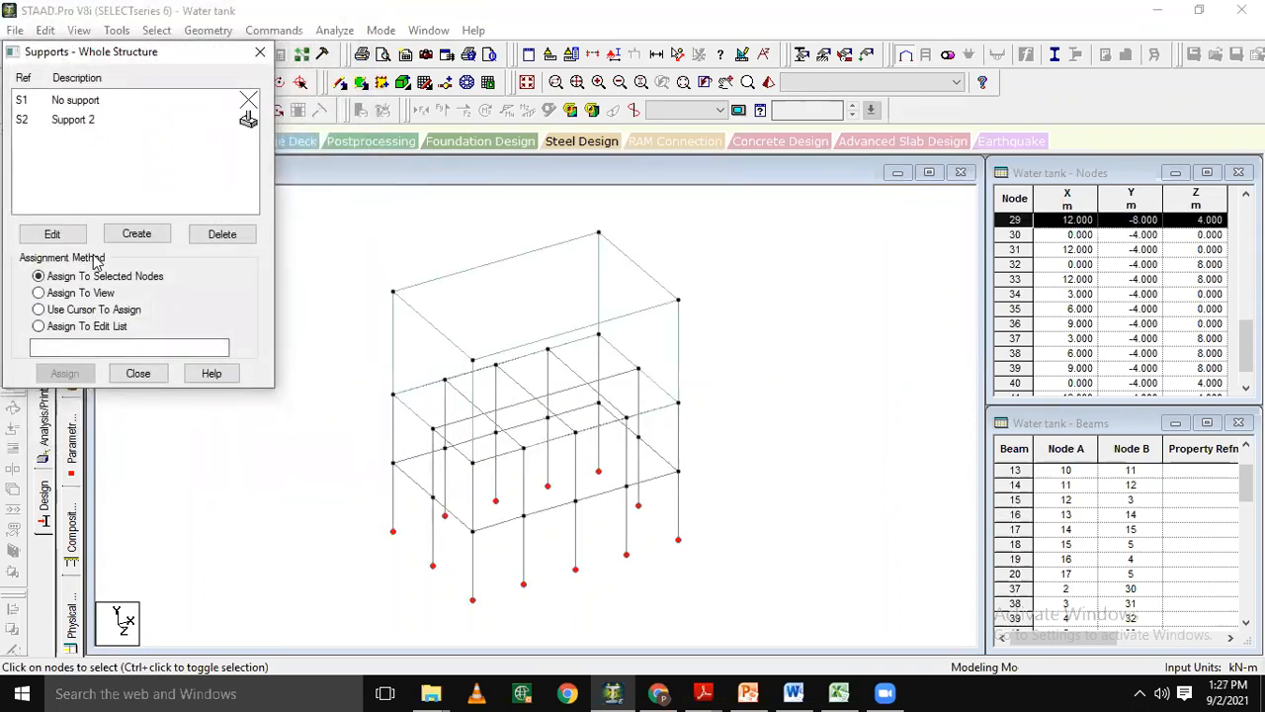
Assign the fixed support to all column base nodes and return to the isometric view.
{"action": "left_click", "coordinate": [67, 123]}
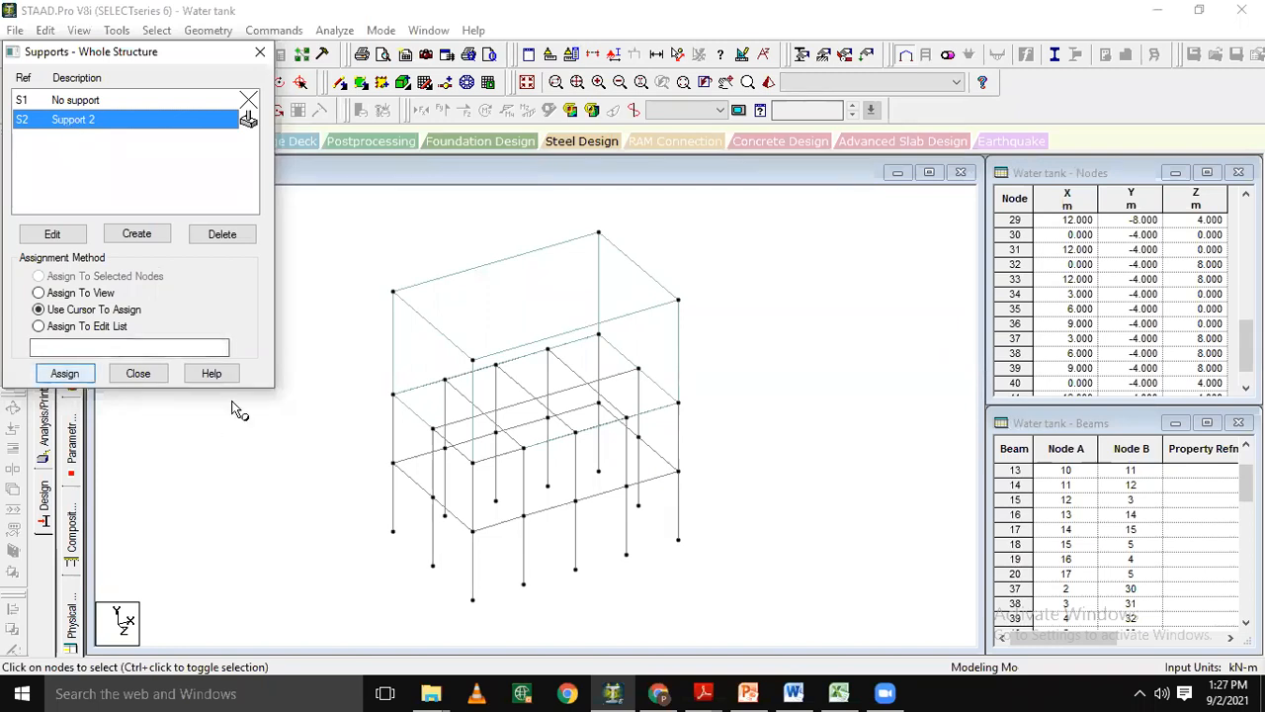
{"action": "left_click_drag", "start_coordinate": [131, 57], "coordinate": [141, 227]}
{"action": "left_click", "coordinate": [22, 82]}
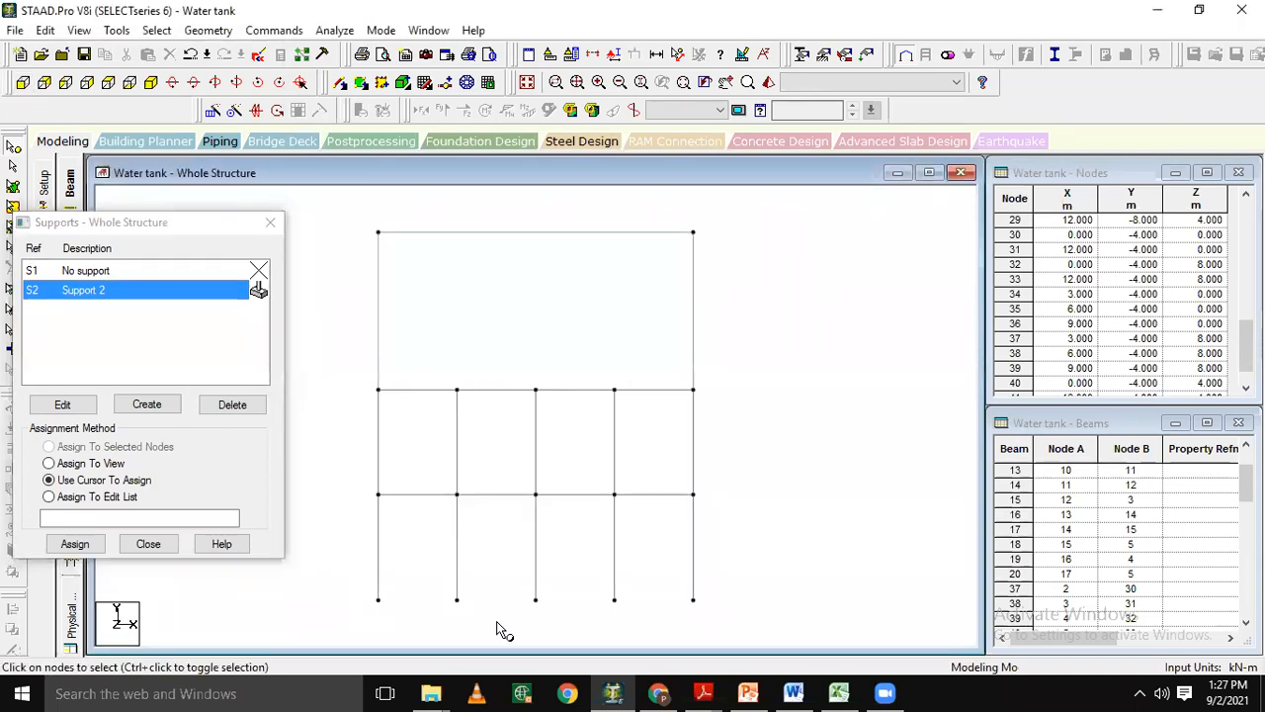
{"action": "left_click_drag", "start_coordinate": [340, 578], "coordinate": [784, 606]}
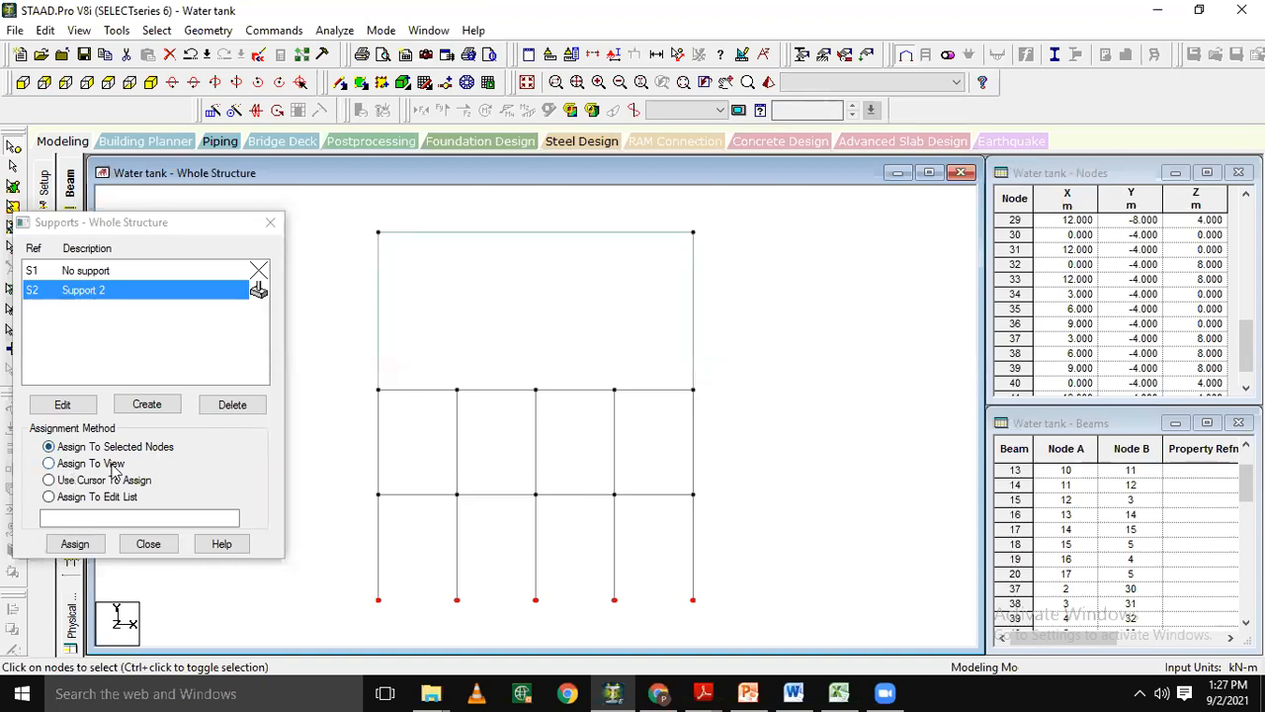
{"action": "left_click", "coordinate": [75, 543]}
{"action": "left_click", "coordinate": [304, 435]}
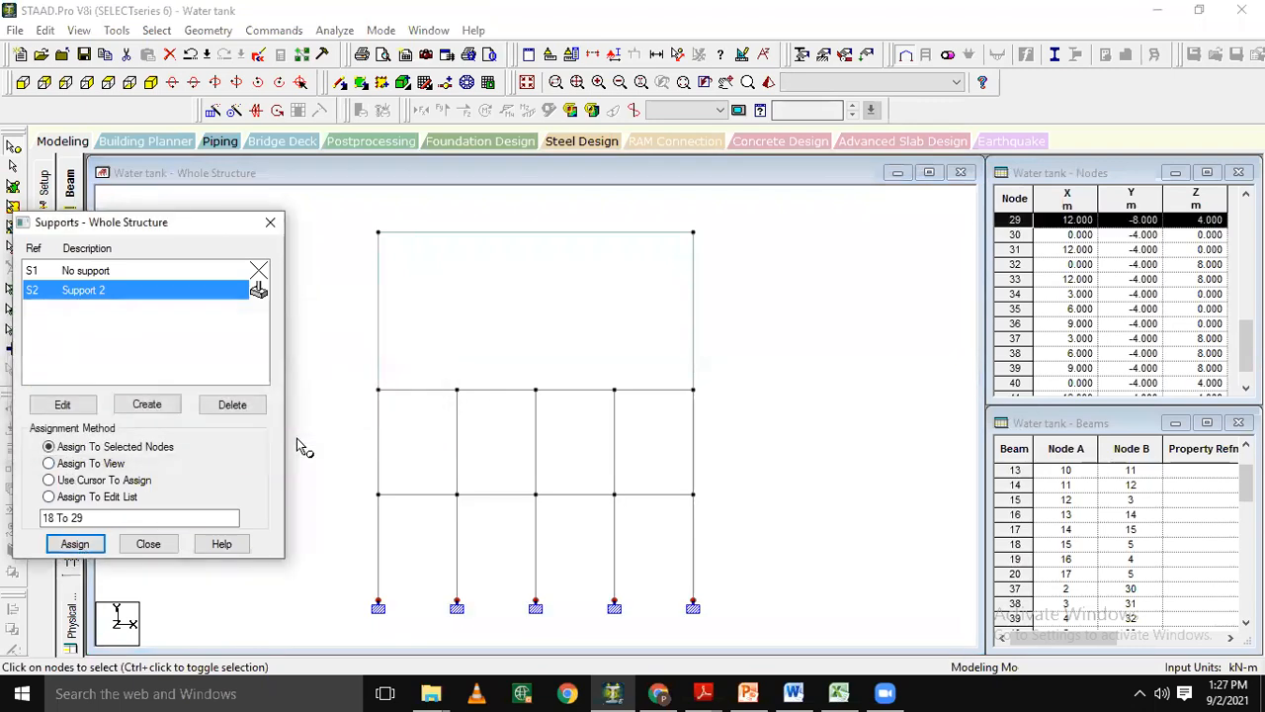
{"action": "left_click", "coordinate": [270, 218]}
{"action": "left_click", "coordinate": [151, 83]}
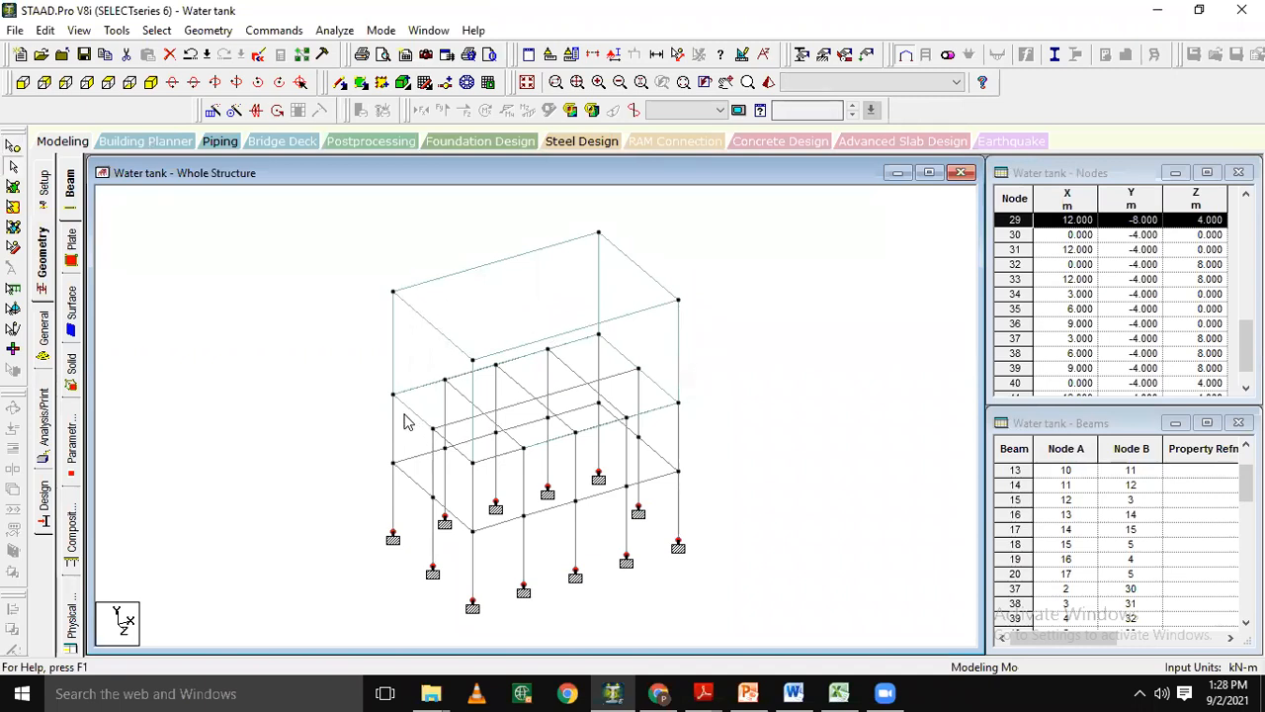
Add a prismatic rectangular member section with YD 0.35 m and ZD 0.35 m in concrete.
{"action": "left_click", "coordinate": [13, 146]}
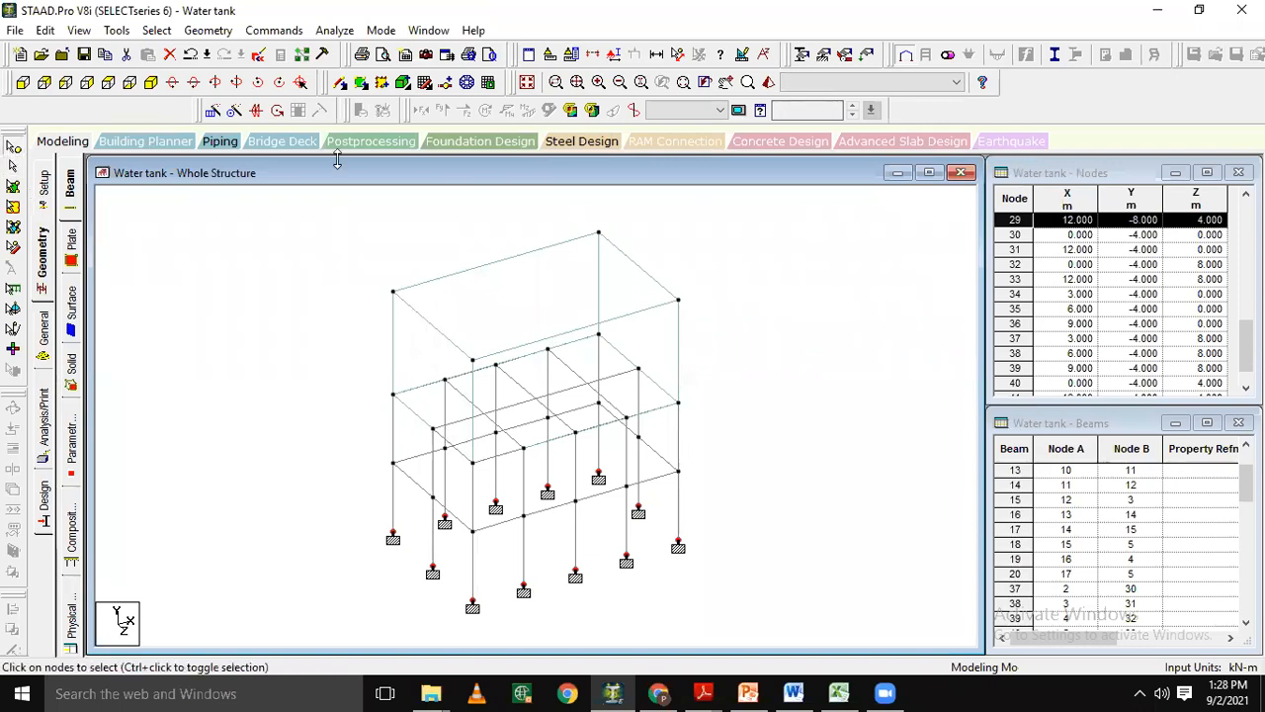
{"action": "left_click", "coordinate": [277, 31]}
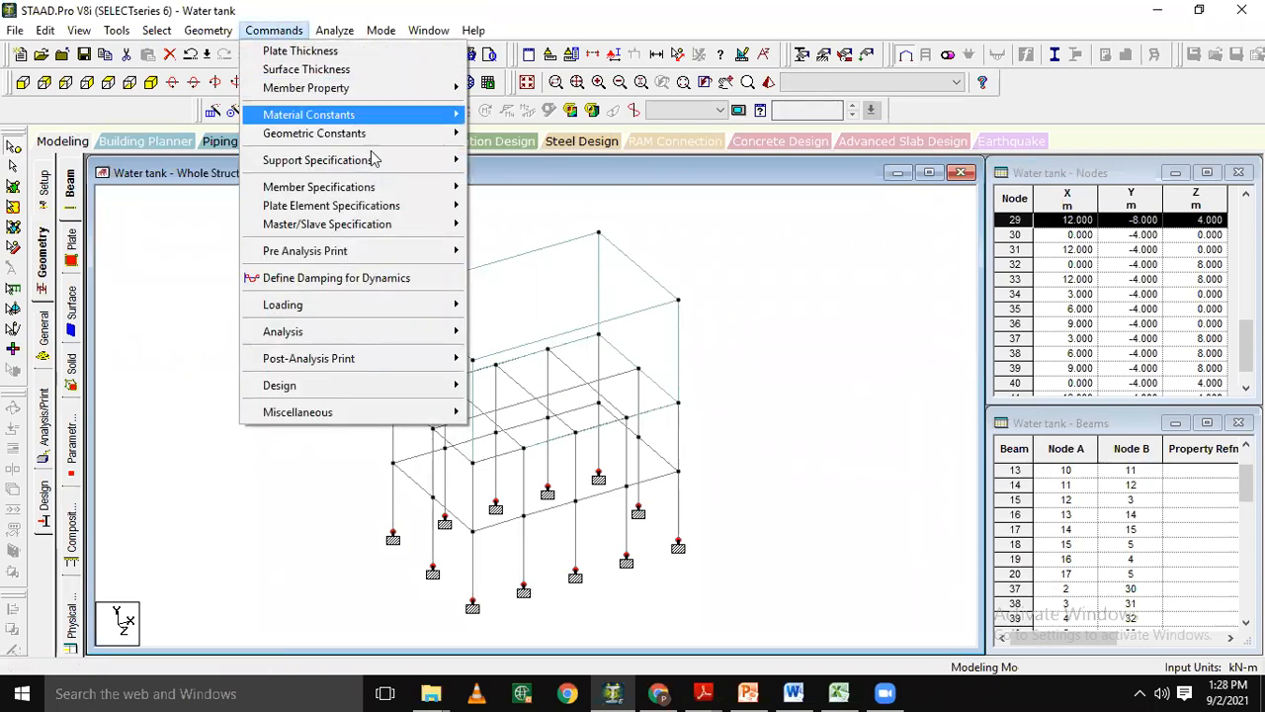
{"action": "mouse_move", "coordinate": [386, 170]}
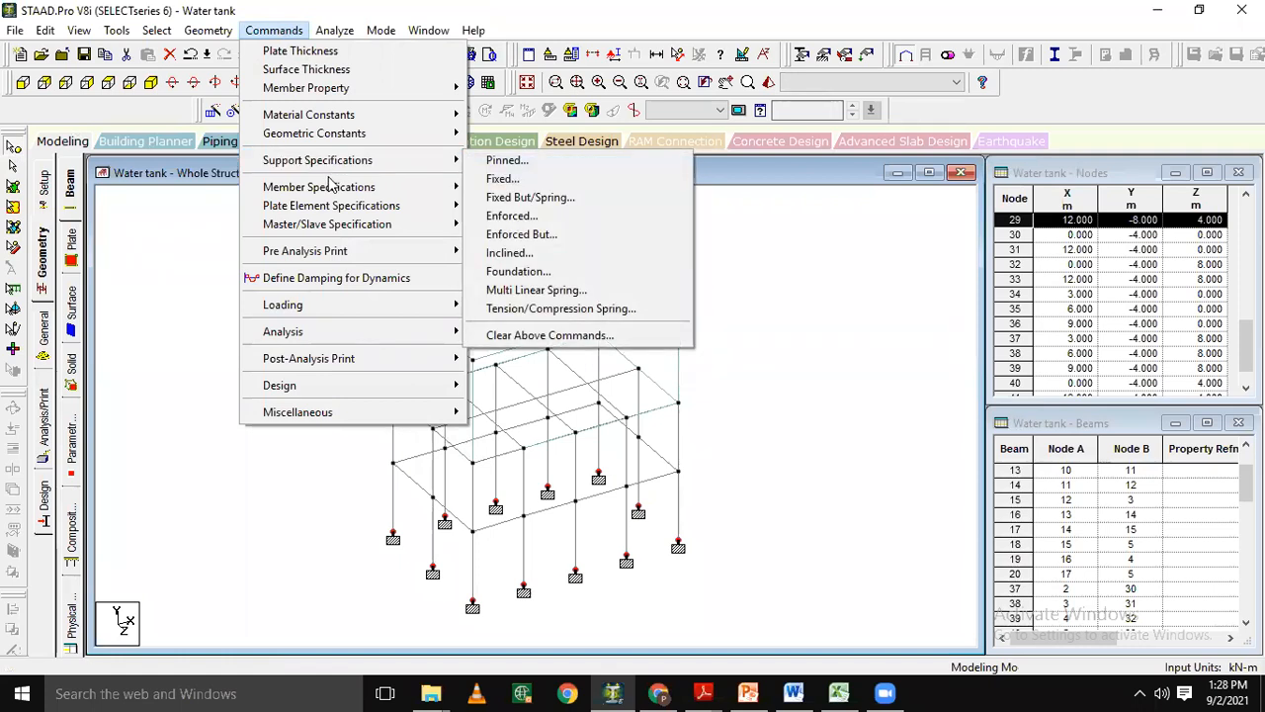
{"action": "mouse_move", "coordinate": [331, 91]}
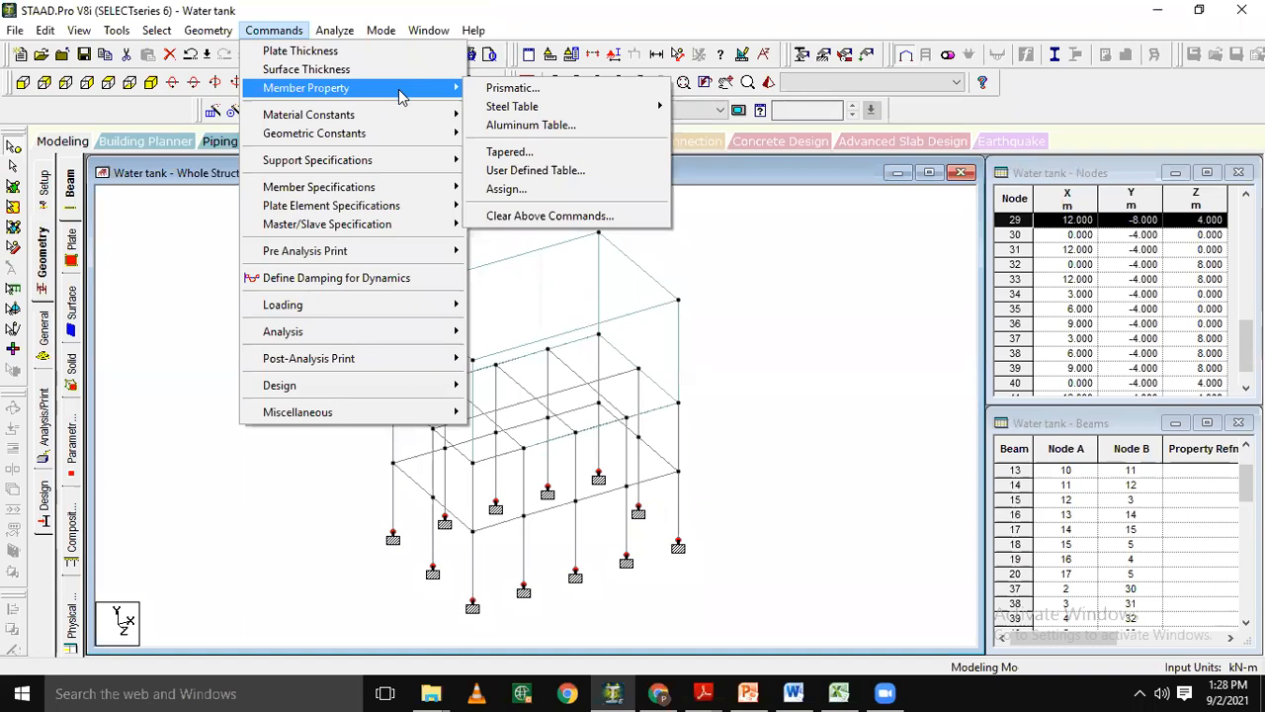
{"action": "left_click", "coordinate": [509, 88]}
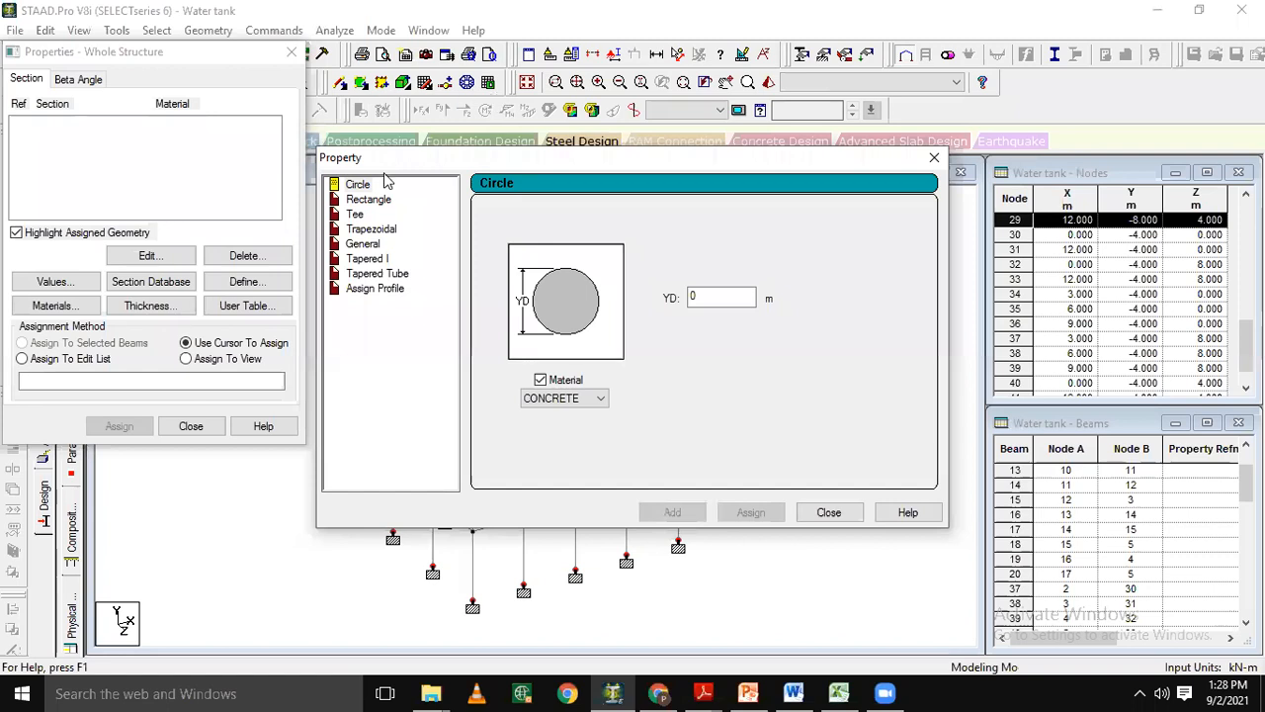
{"action": "left_click", "coordinate": [374, 203]}
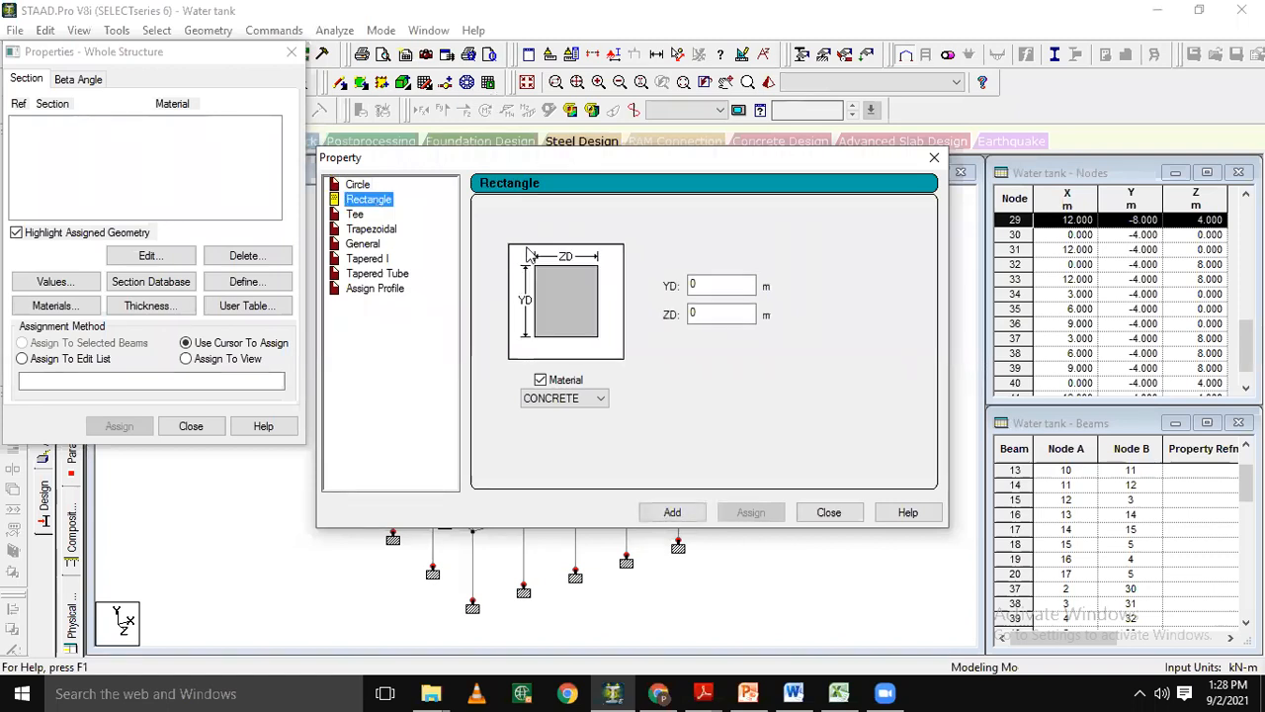
{"action": "left_click", "coordinate": [708, 286]}
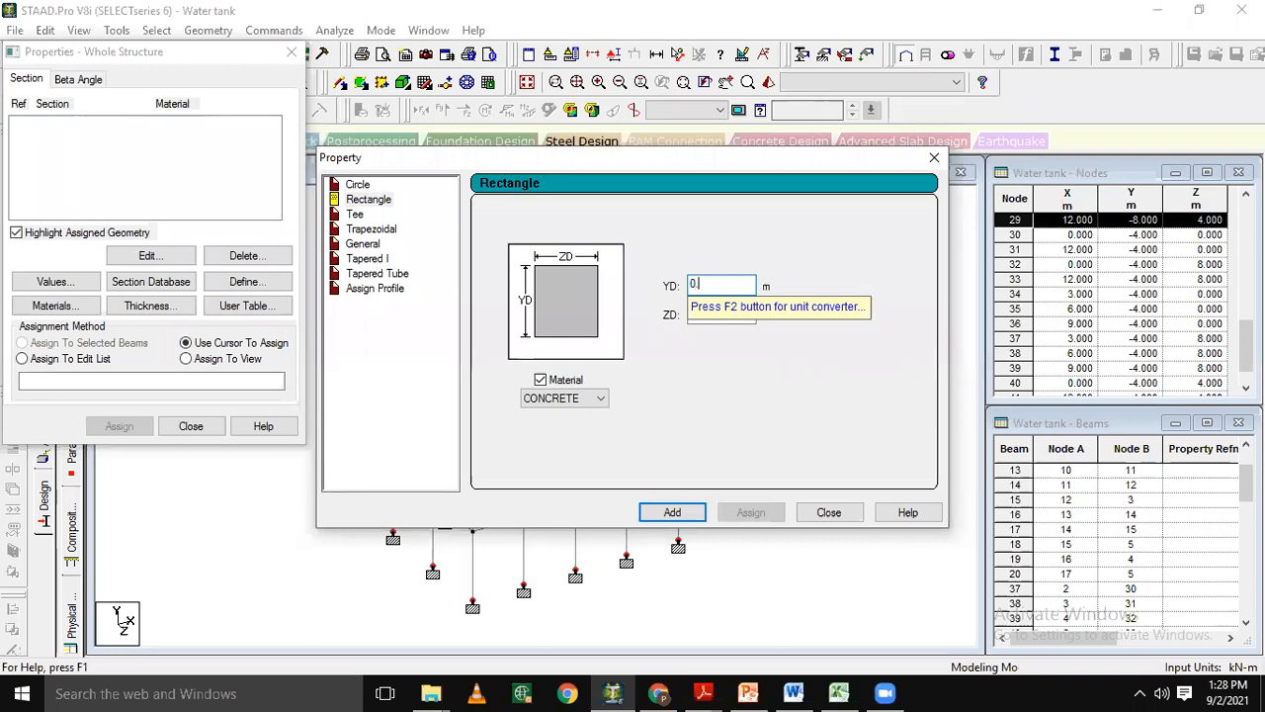
{"action": "type", "text": ".35"}
{"action": "left_click", "coordinate": [708, 313]}
{"action": "type", "text": "0.2"}
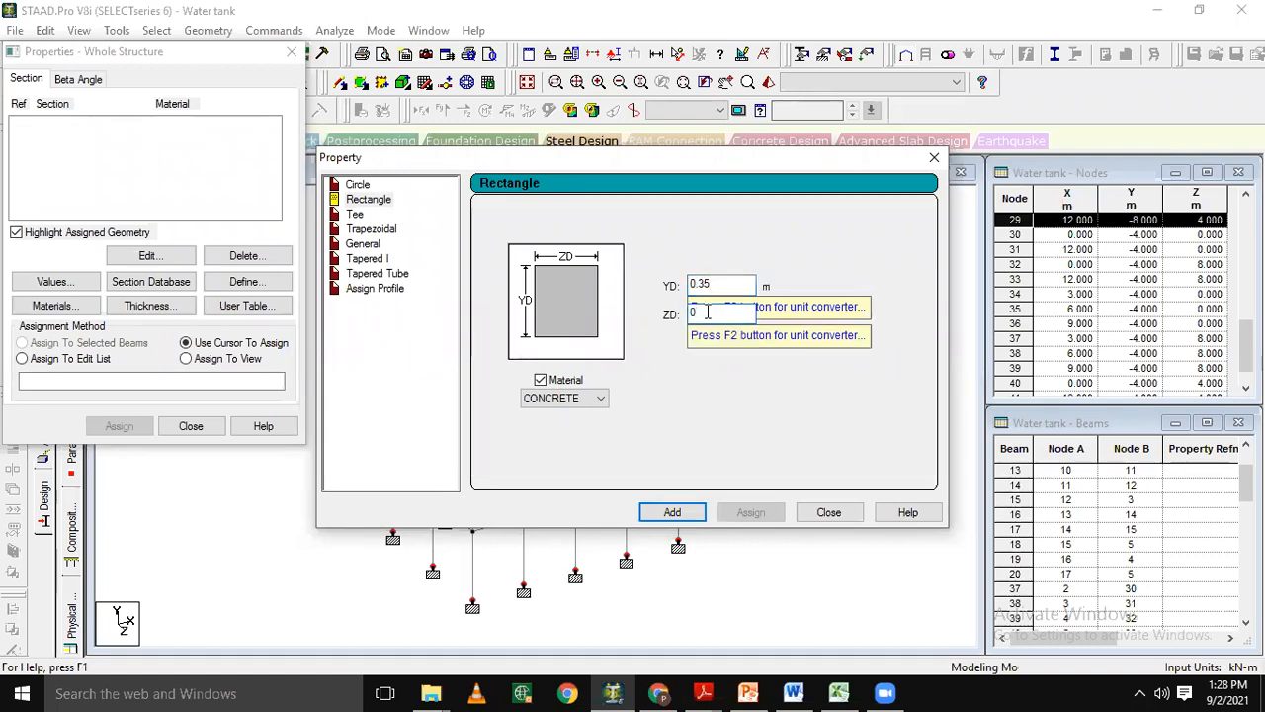
{"action": "key", "text": "BackSpace"}
{"action": "type", "text": "35"}
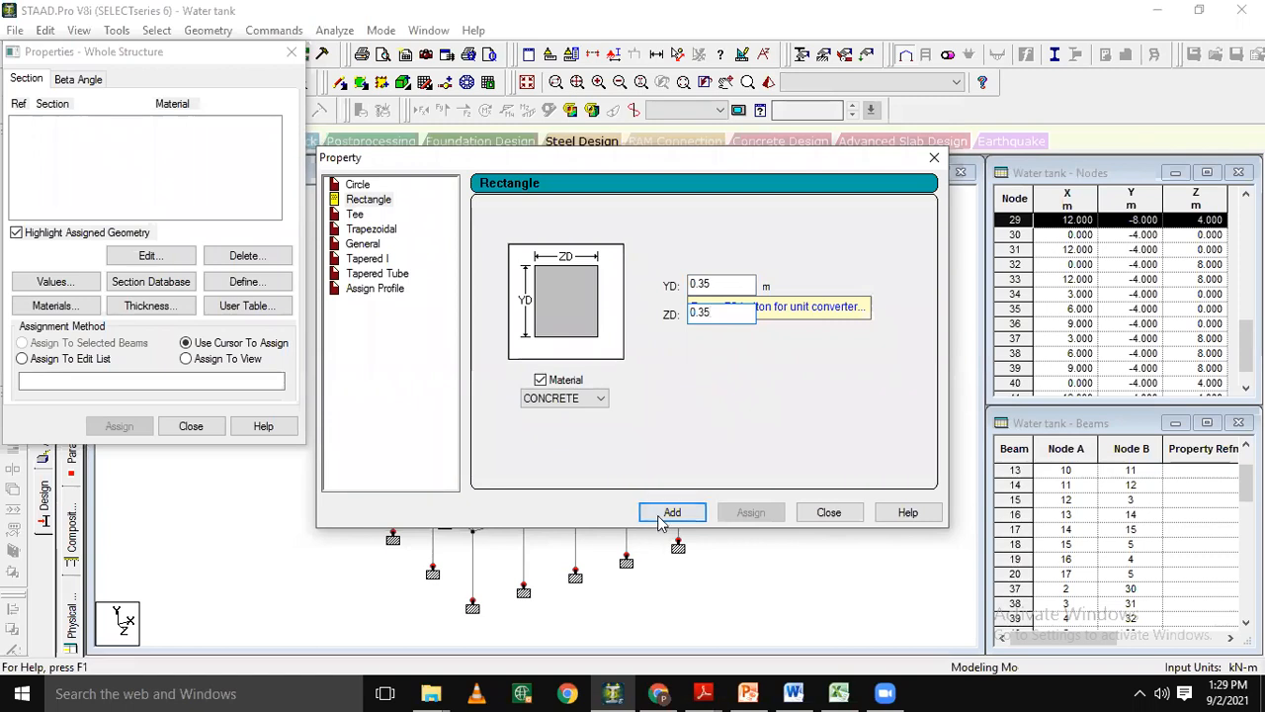
{"action": "left_click", "coordinate": [565, 399]}
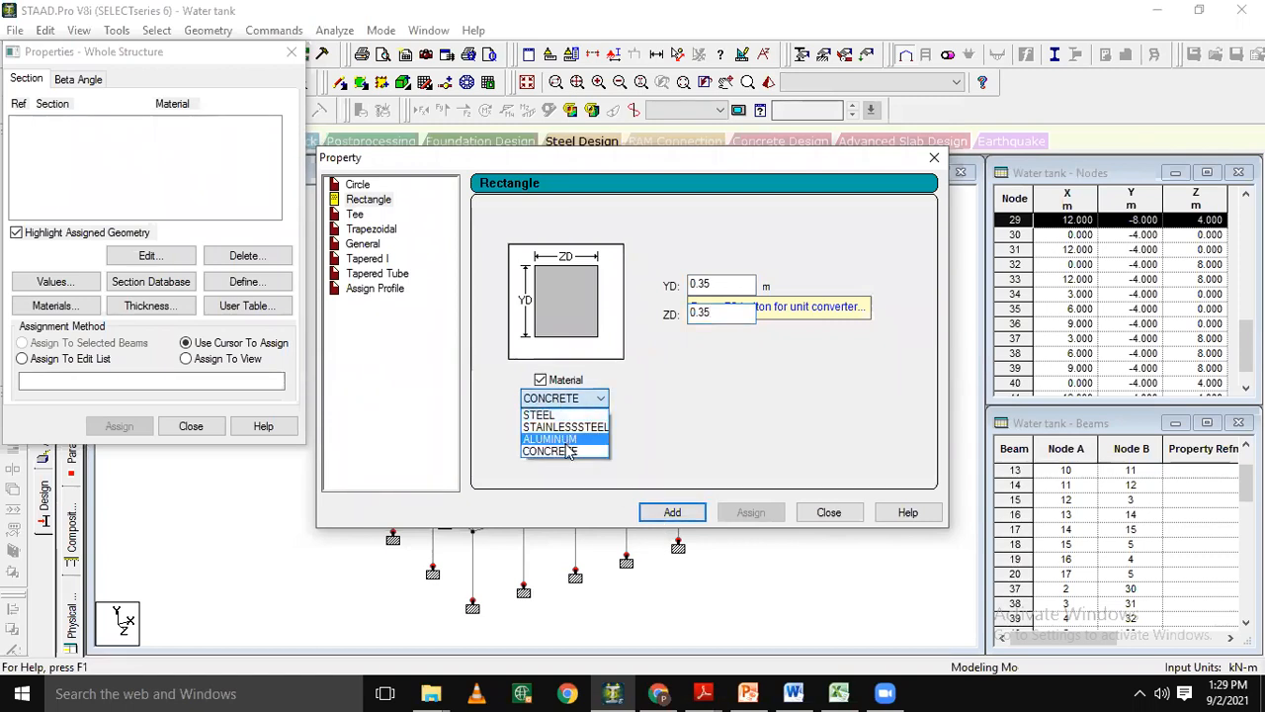
{"action": "left_click", "coordinate": [569, 454]}
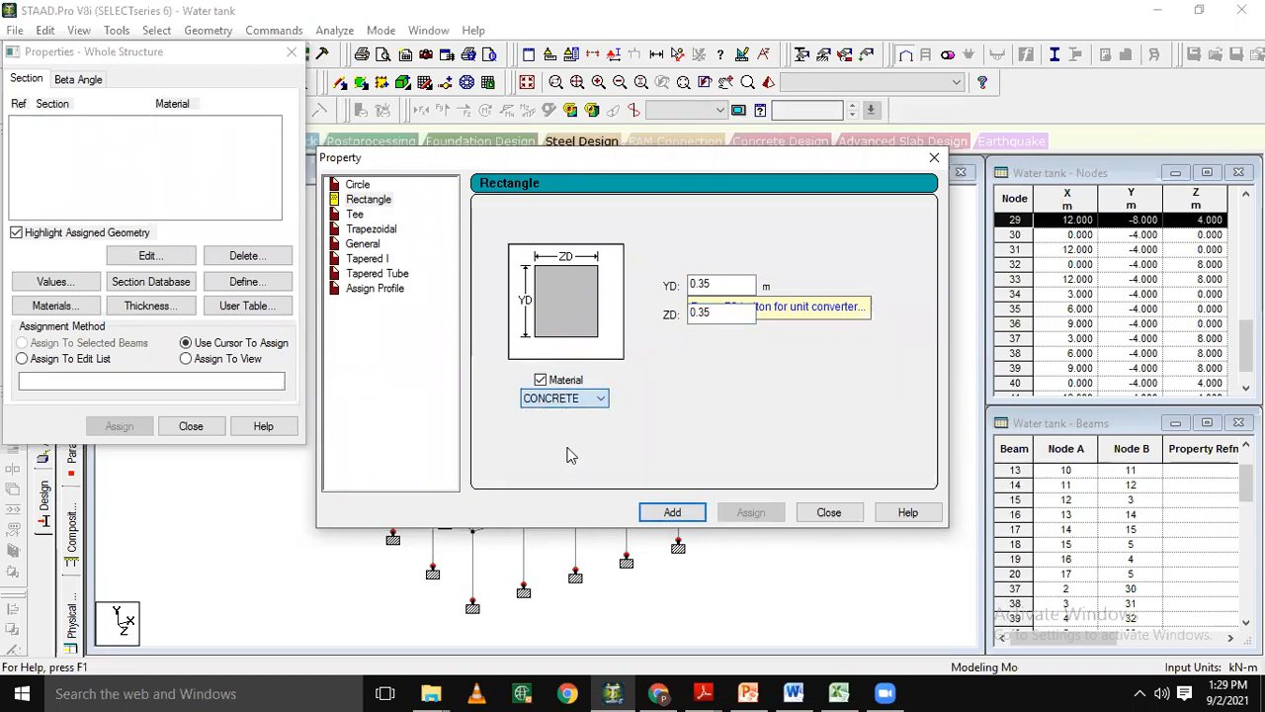
{"action": "left_click", "coordinate": [672, 513]}
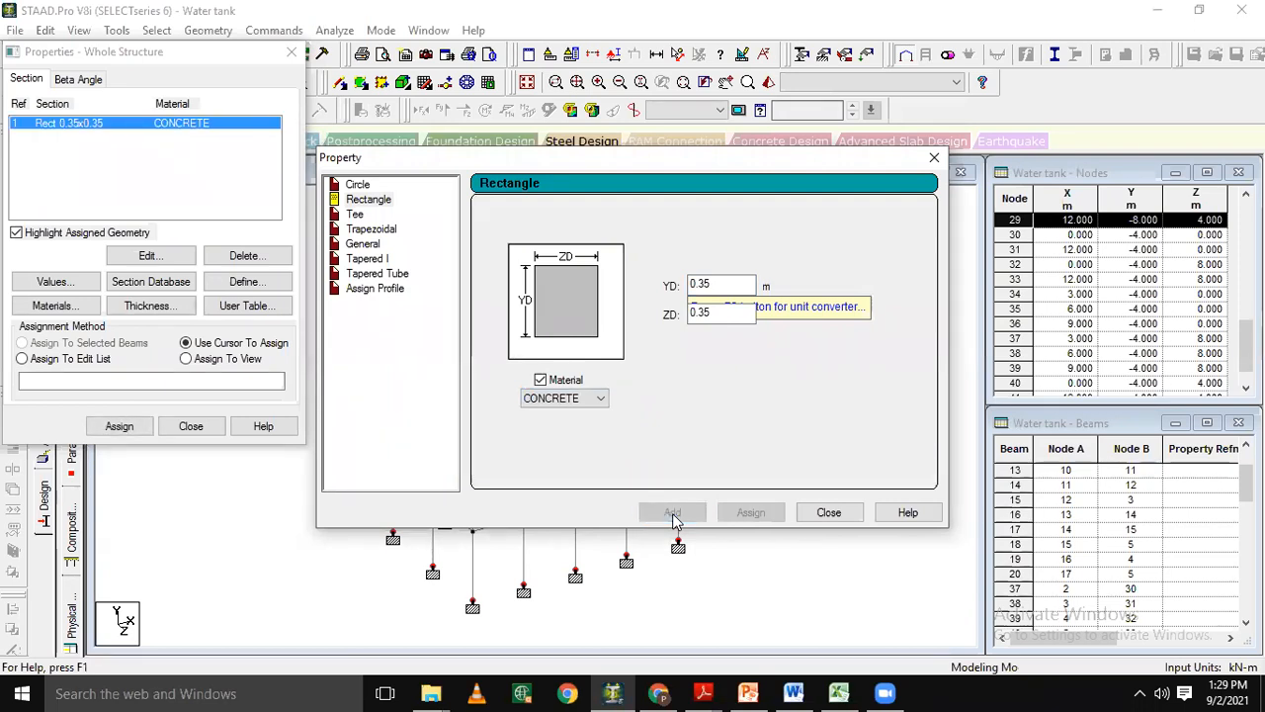
Add a second rectangular concrete section with YD 0.3 m and ZD 0.3 m and finish defining member sections.
{"action": "left_click", "coordinate": [715, 285]}
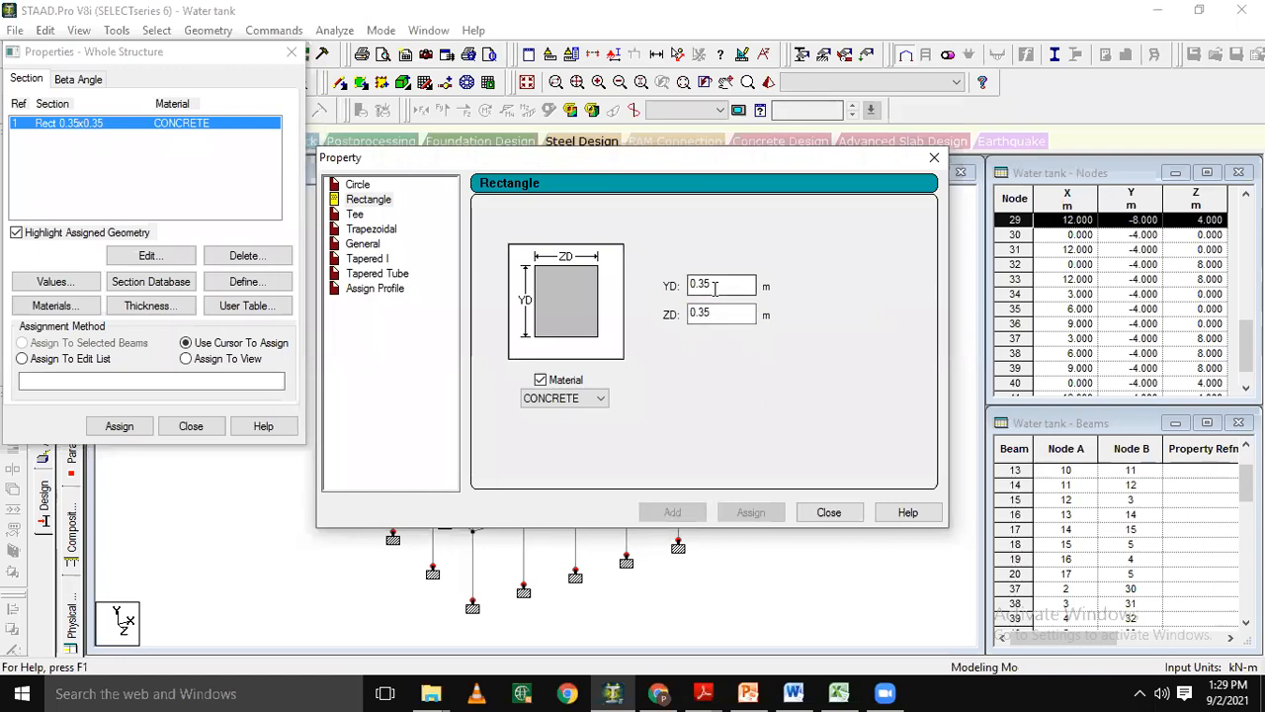
{"action": "key", "text": "BackSpace"}
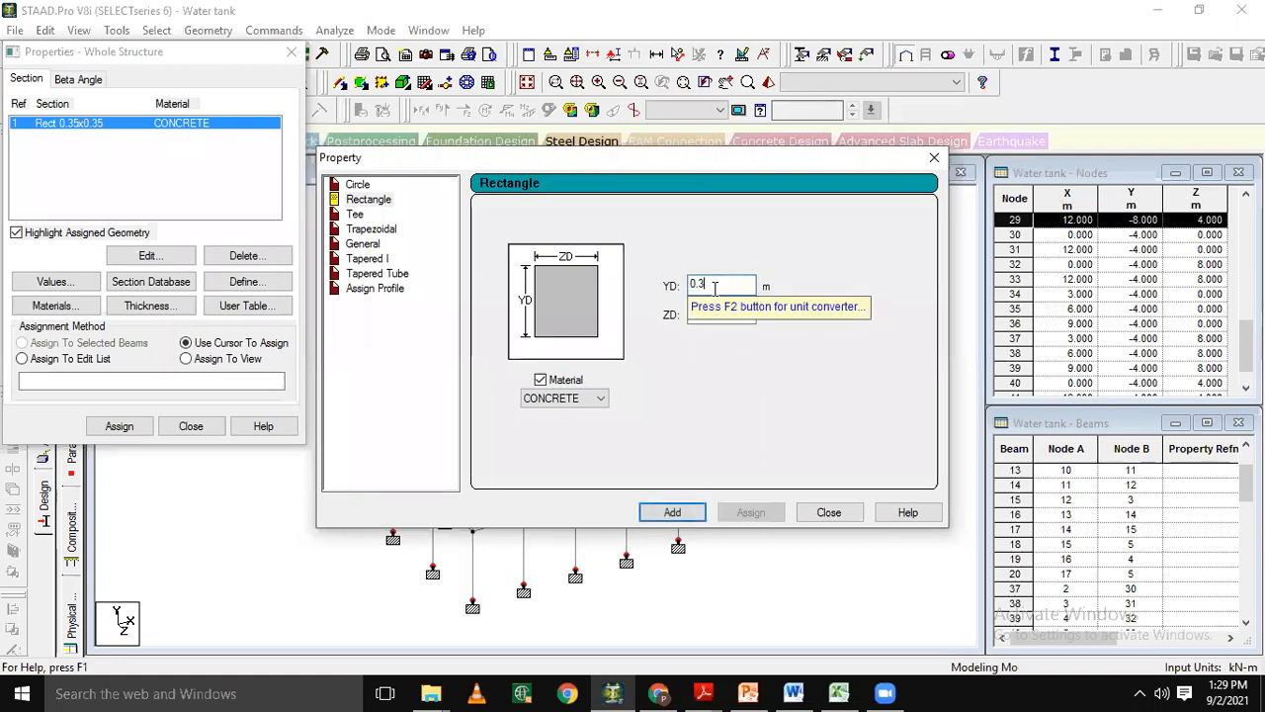
{"action": "left_click", "coordinate": [721, 312]}
{"action": "key", "text": "BackSpace"}
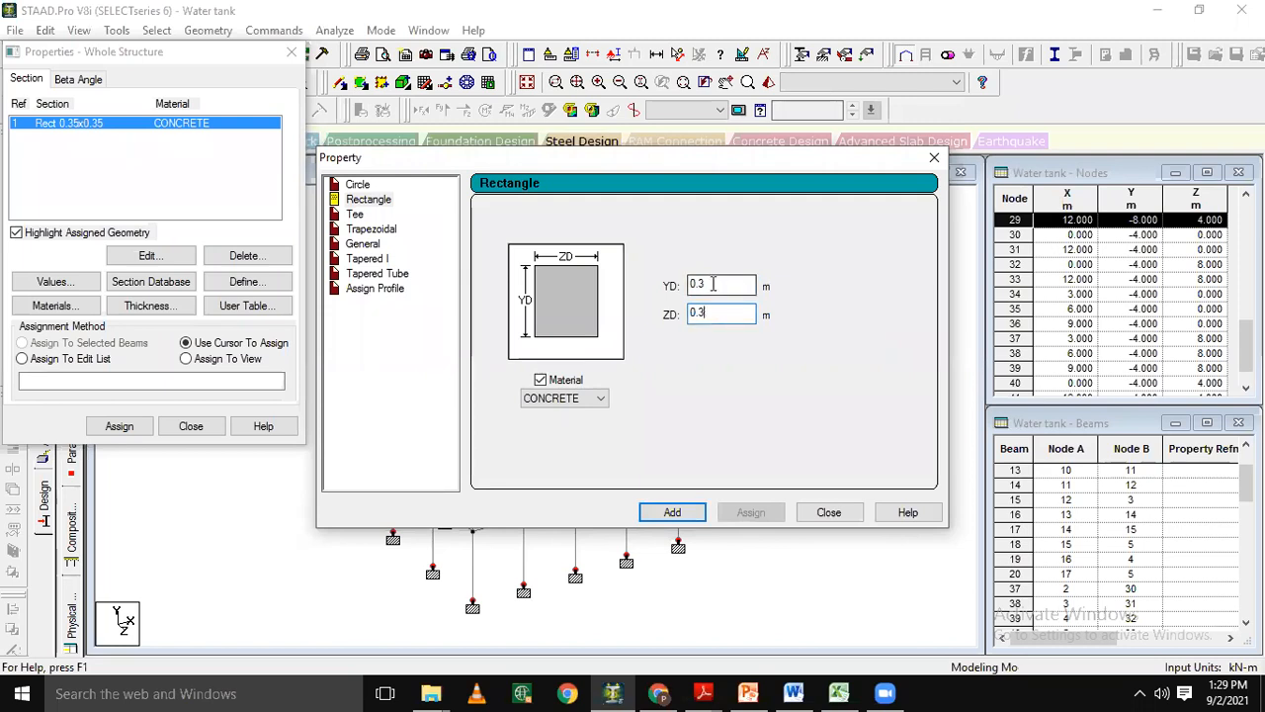
{"action": "left_click", "coordinate": [712, 283]}
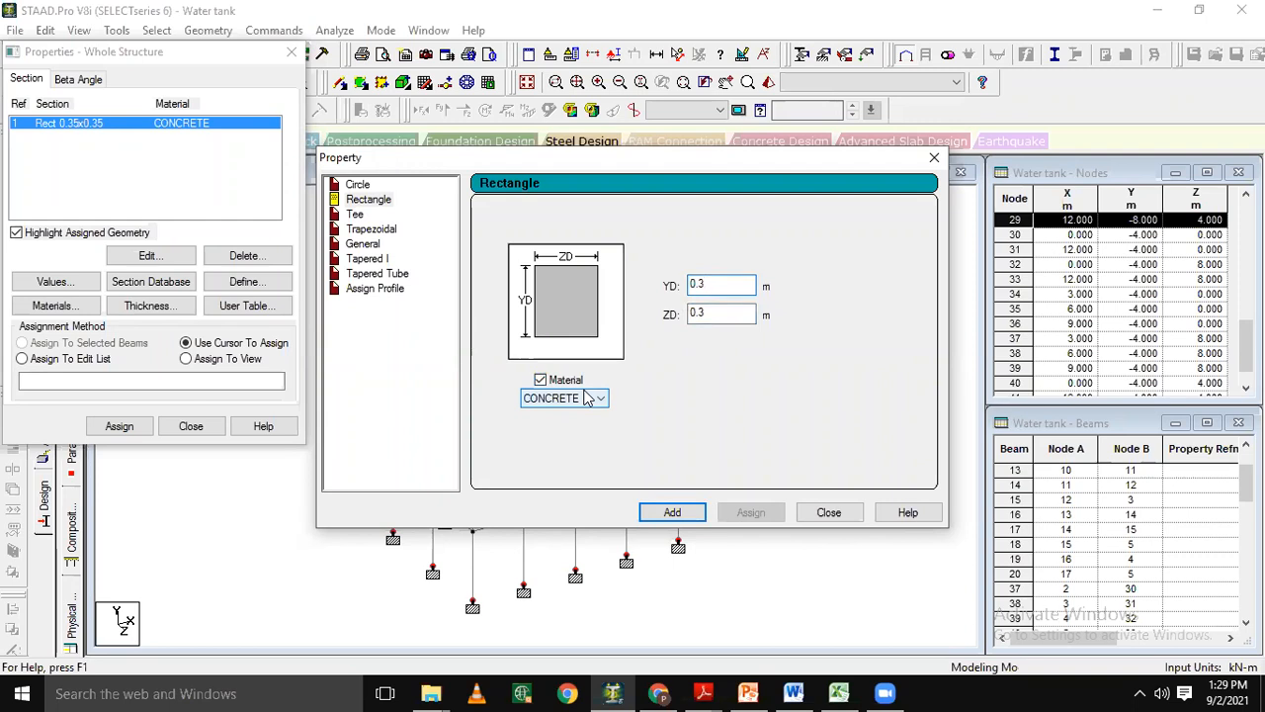
{"action": "left_click", "coordinate": [672, 514]}
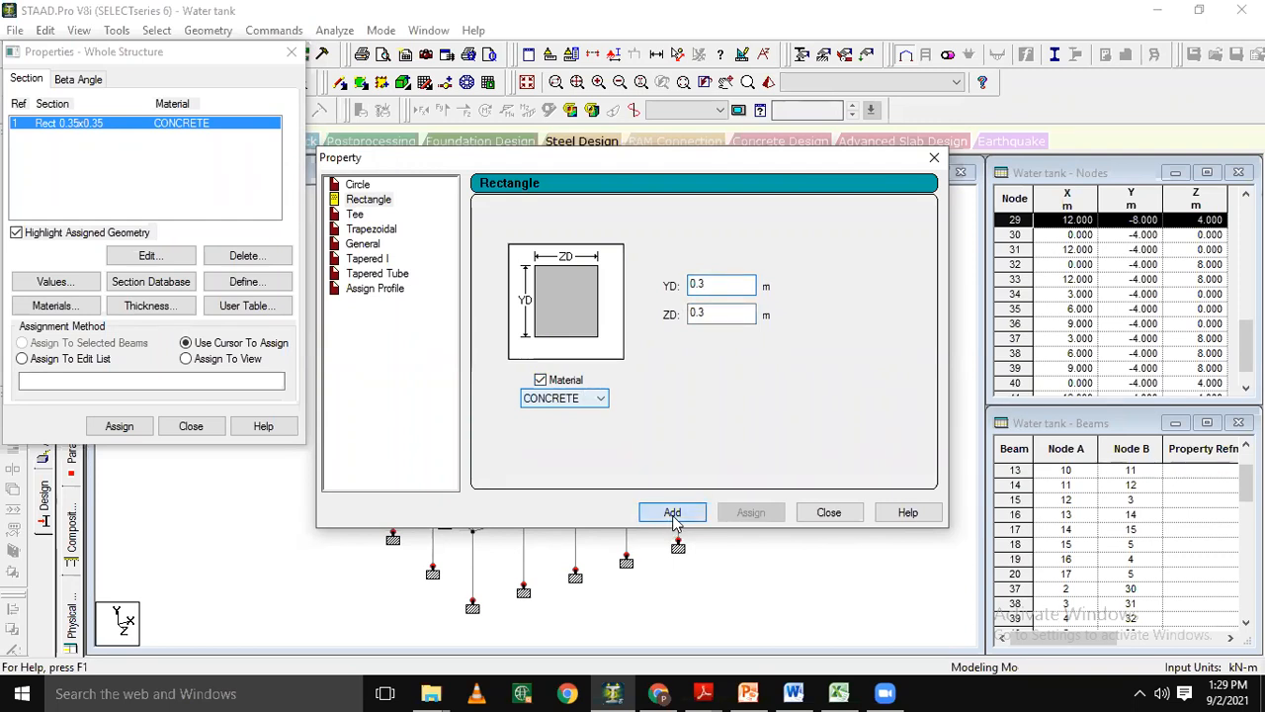
{"action": "left_click", "coordinate": [829, 512]}
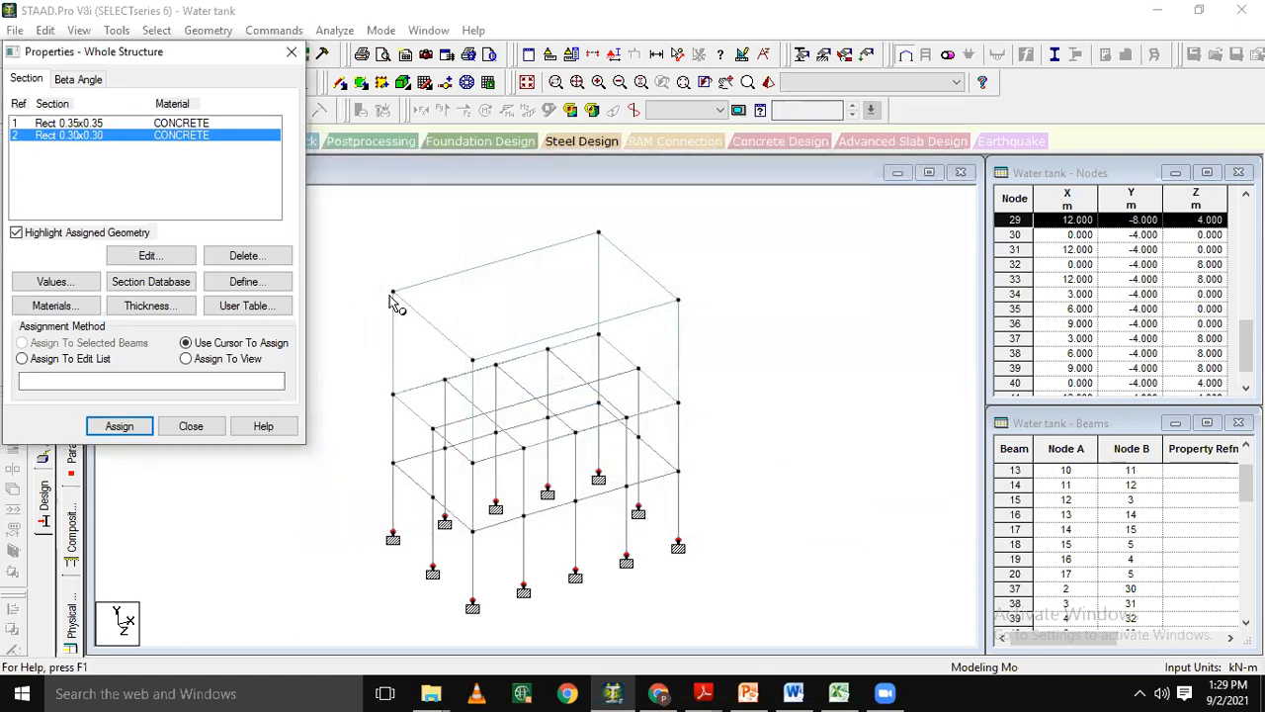
Add a concrete plate element thickness of 0.15 m at all four nodes.
{"action": "left_click", "coordinate": [148, 307]}
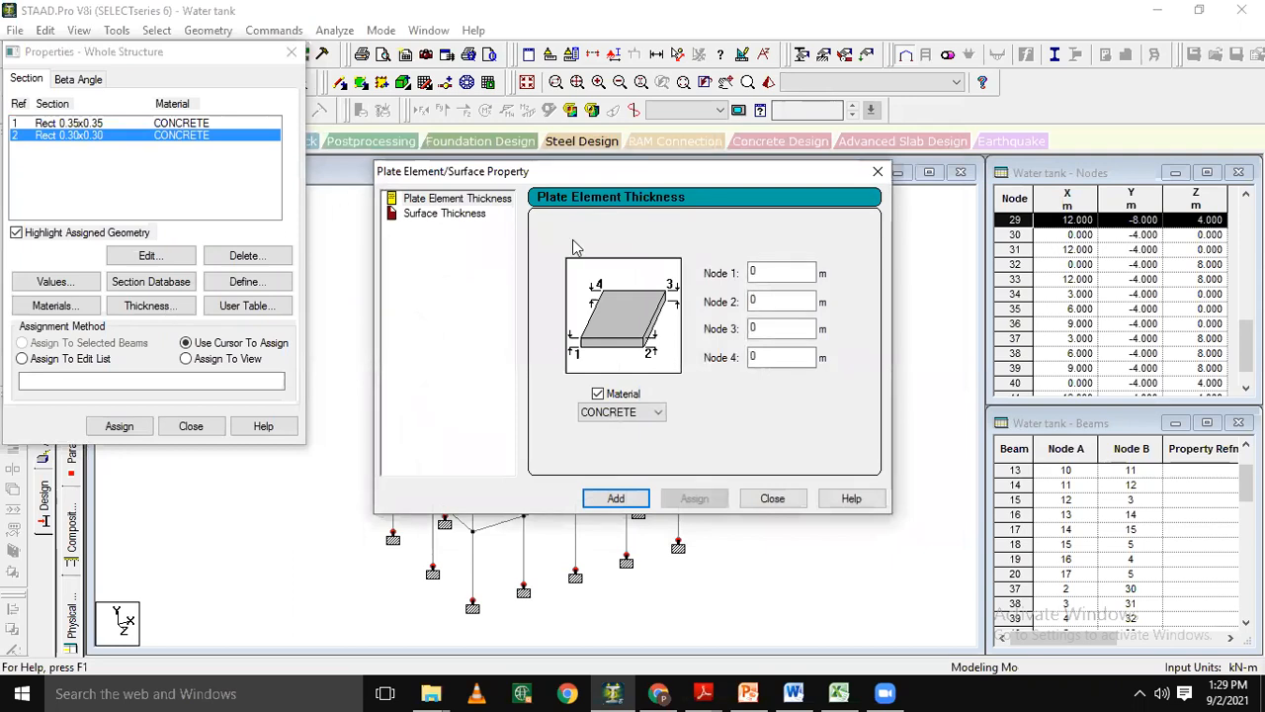
{"action": "left_click", "coordinate": [778, 278]}
{"action": "type", "text": ".15"}
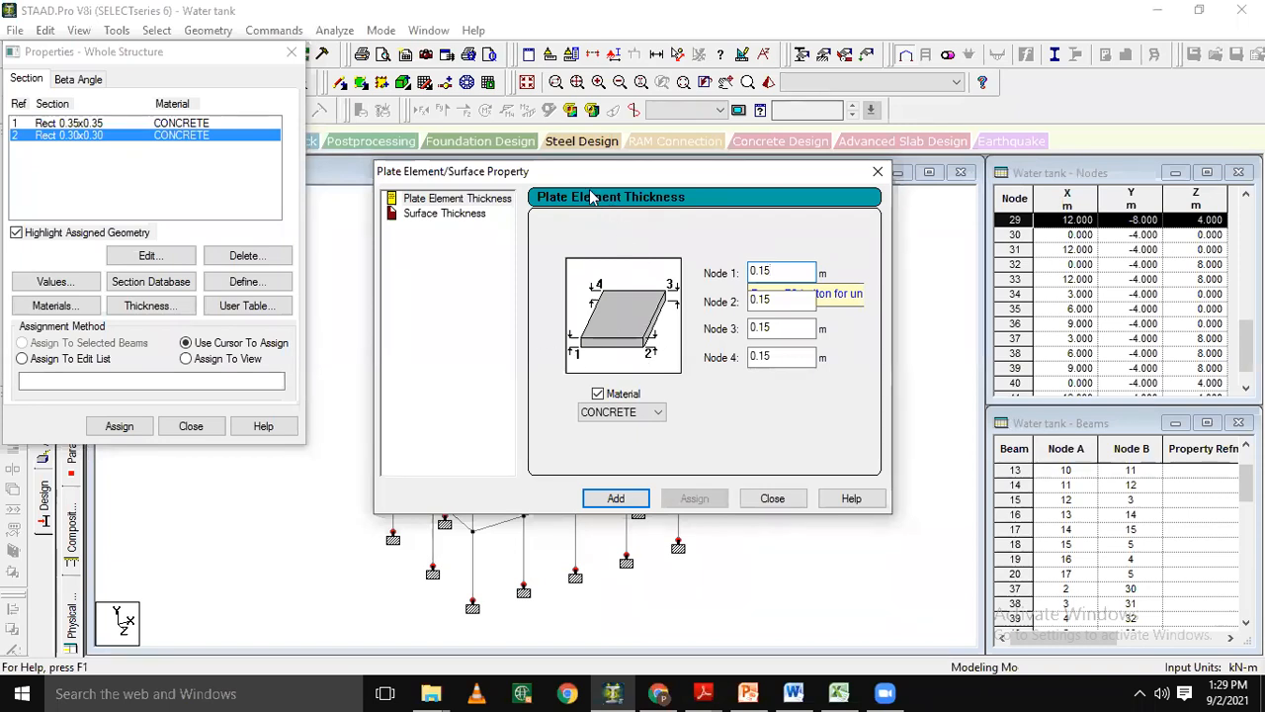
{"action": "left_click_drag", "start_coordinate": [585, 179], "coordinate": [564, 158]}
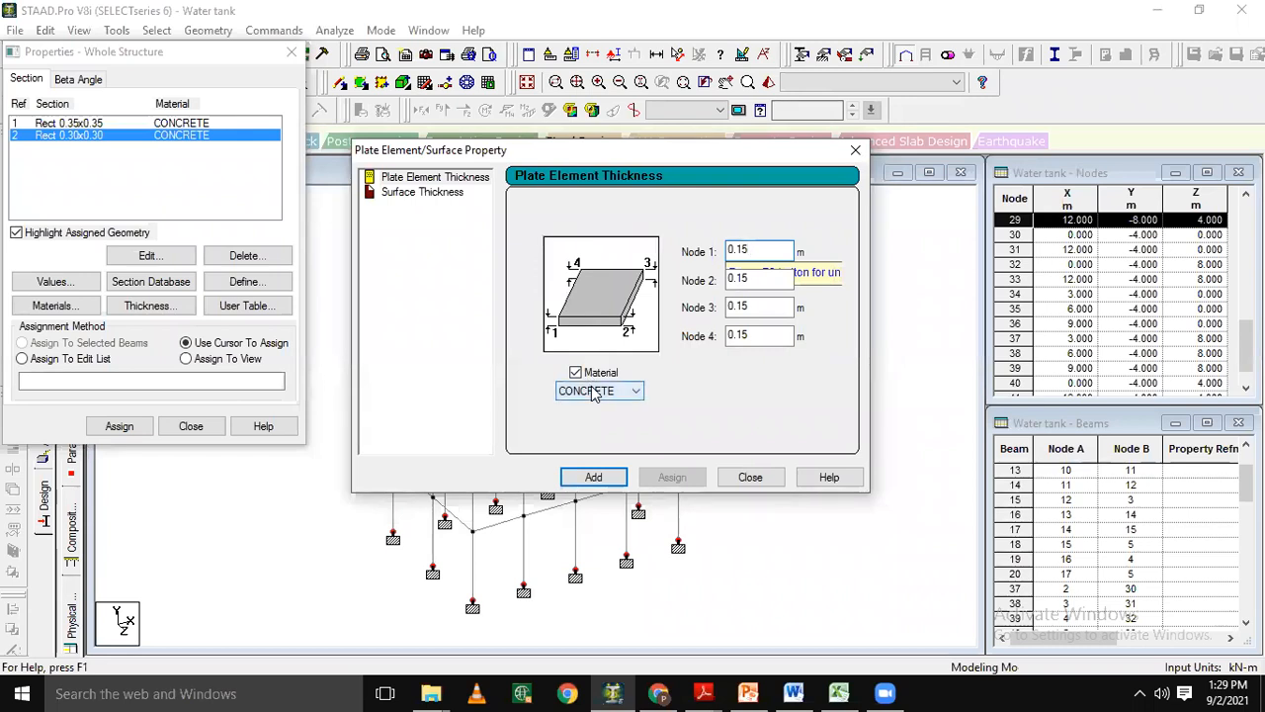
{"action": "left_click", "coordinate": [596, 481]}
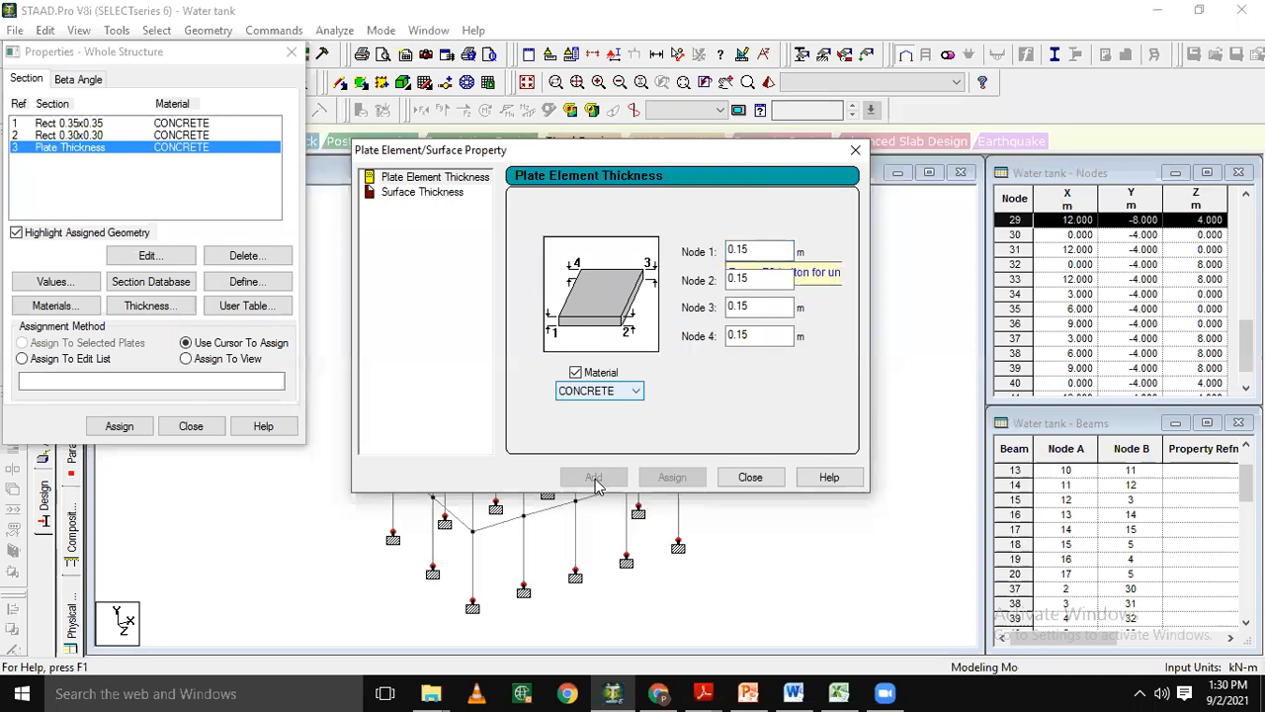
{"action": "left_click", "coordinate": [749, 478]}
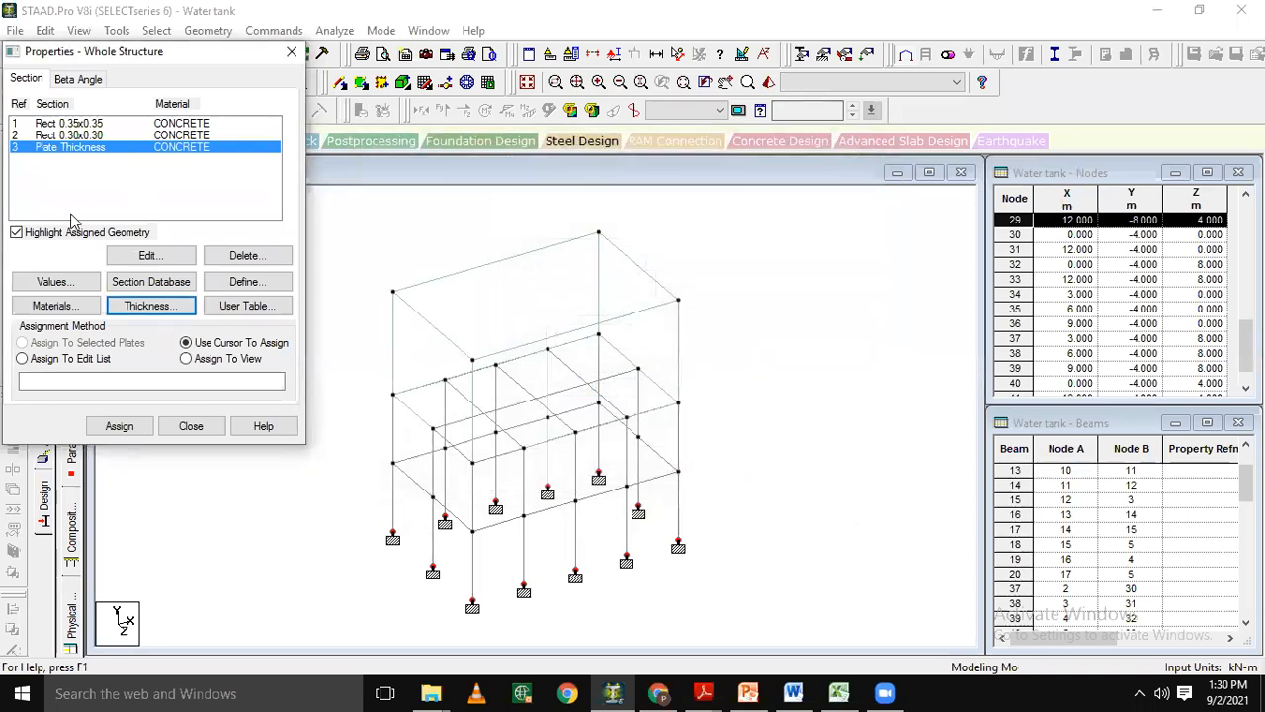
Assign the 0.35 x 0.35 m concrete section to all columns, selected as beams parallel to Y.
{"action": "left_click", "coordinate": [75, 123]}
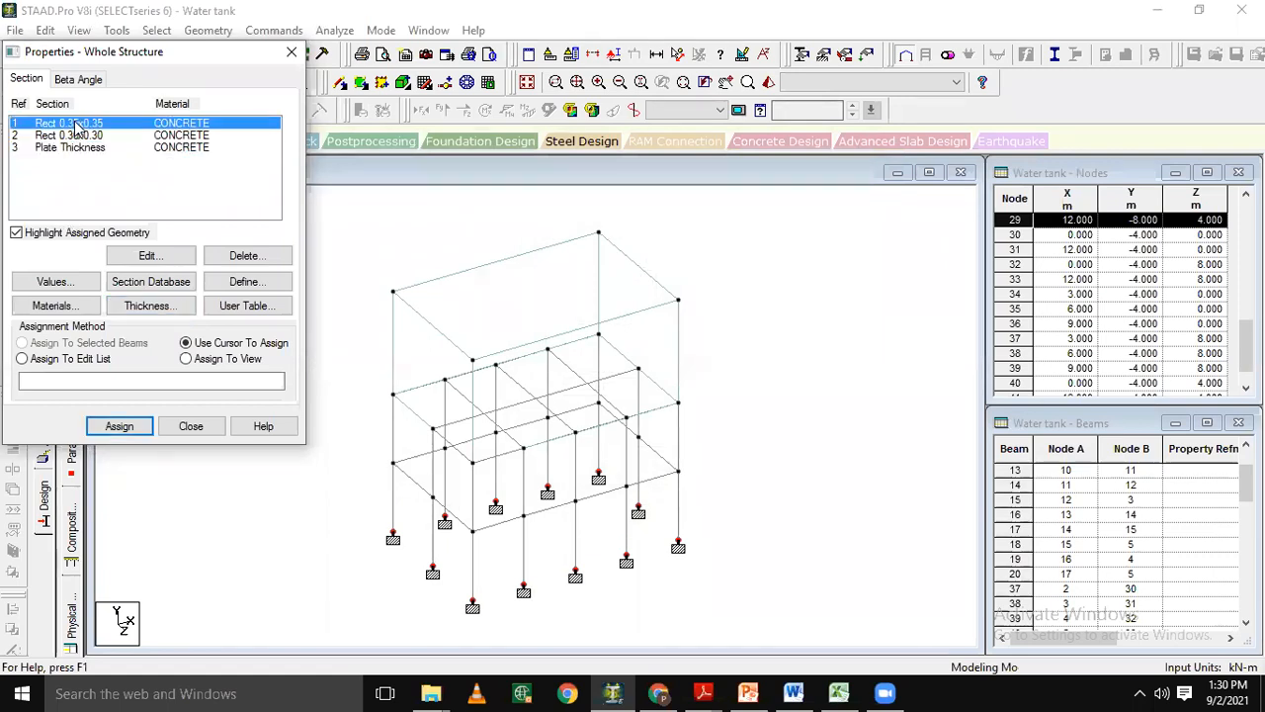
{"action": "left_click", "coordinate": [79, 136]}
{"action": "left_click", "coordinate": [84, 147]}
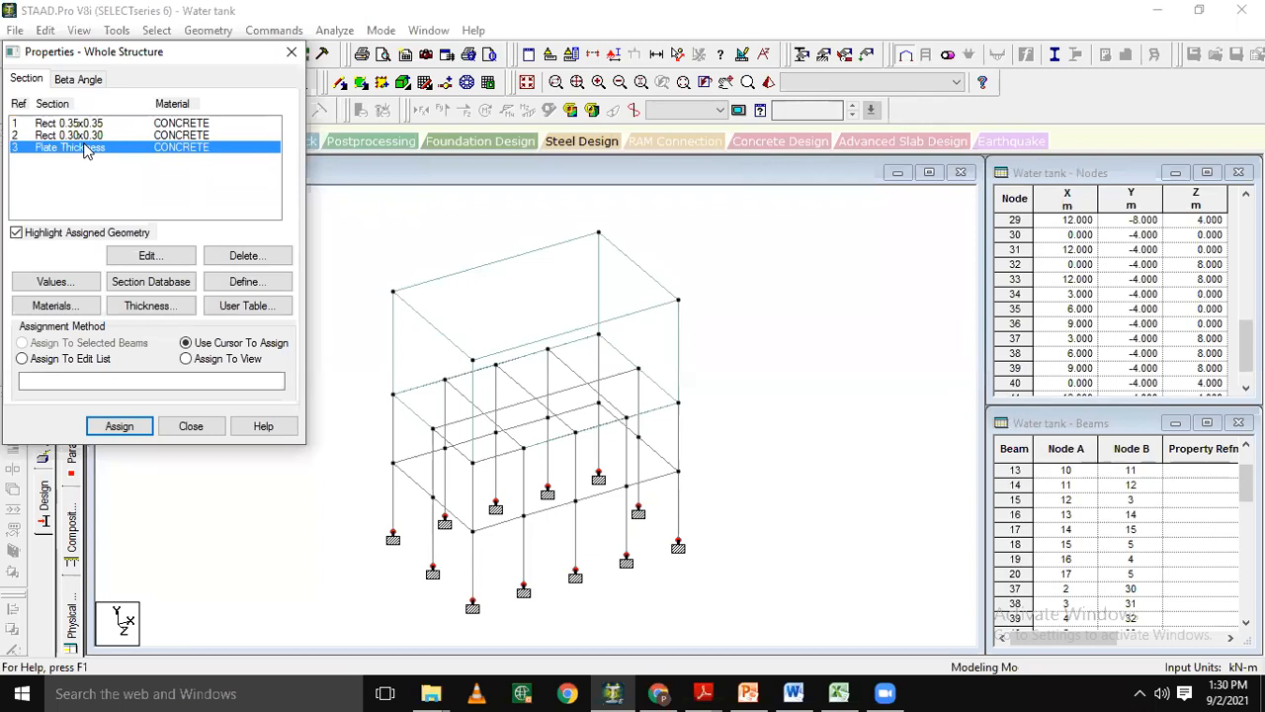
{"action": "left_click", "coordinate": [87, 124]}
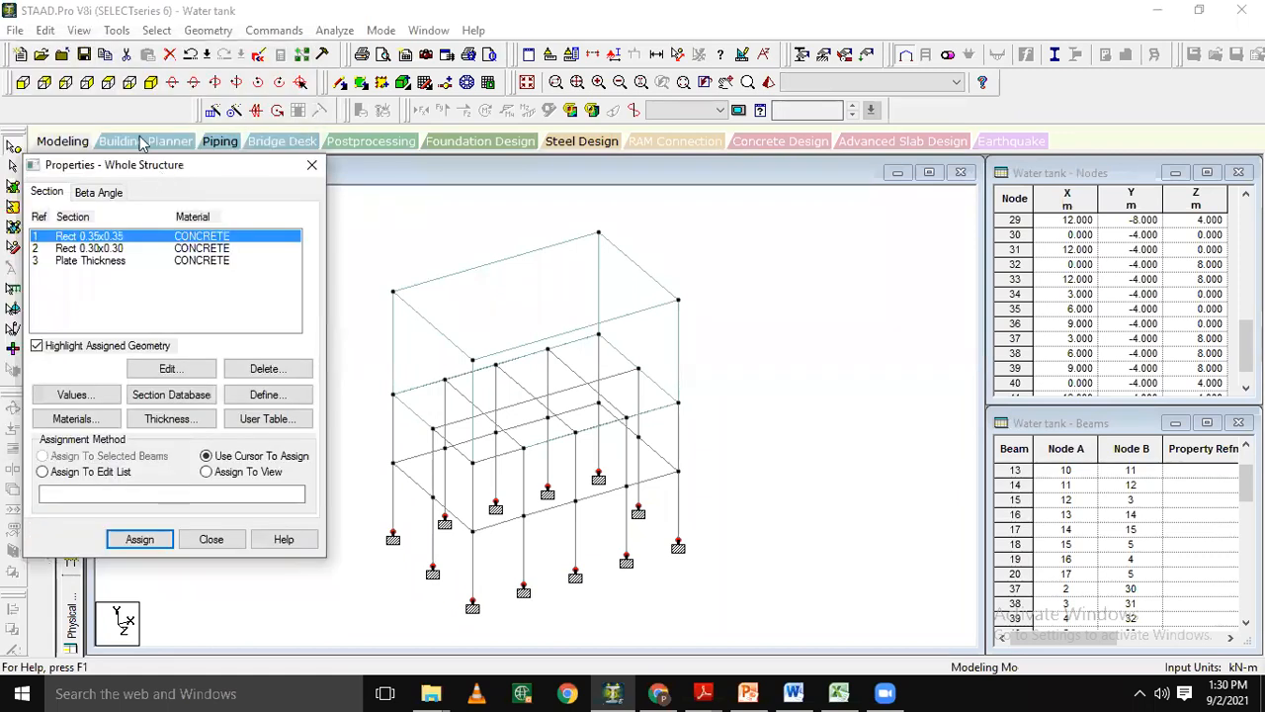
{"action": "left_click", "coordinate": [156, 31]}
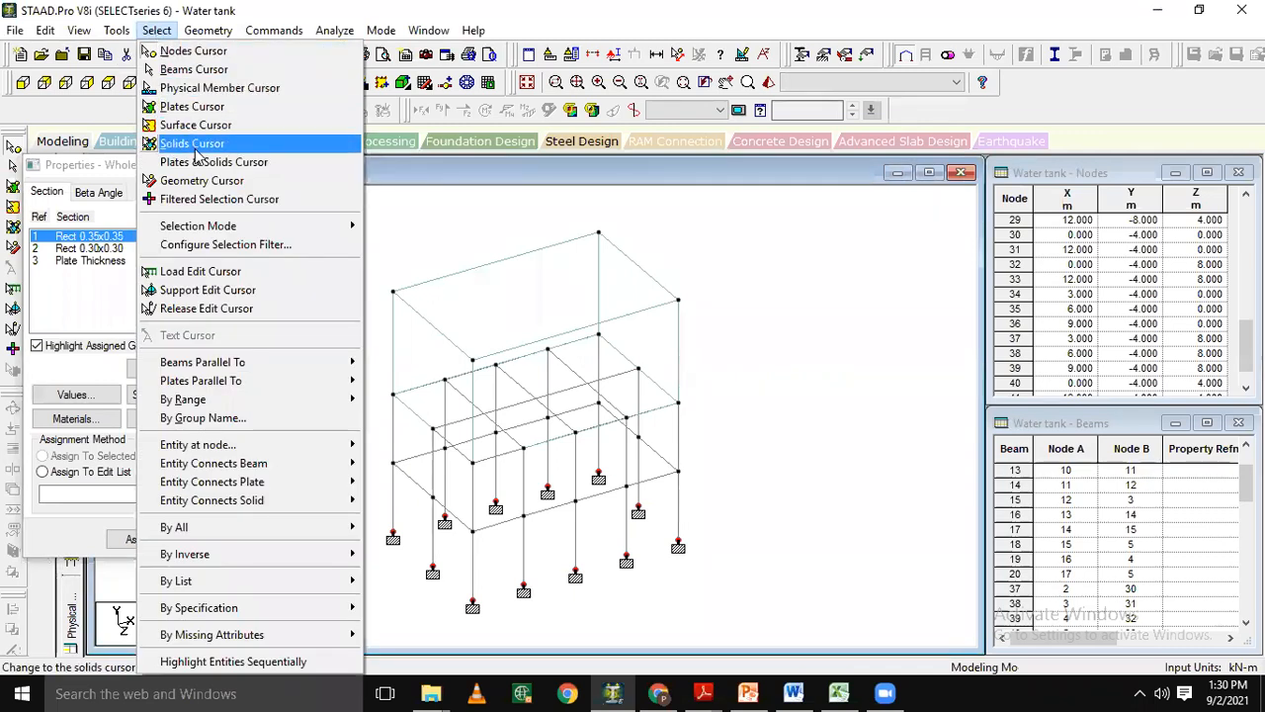
{"action": "mouse_move", "coordinate": [274, 366]}
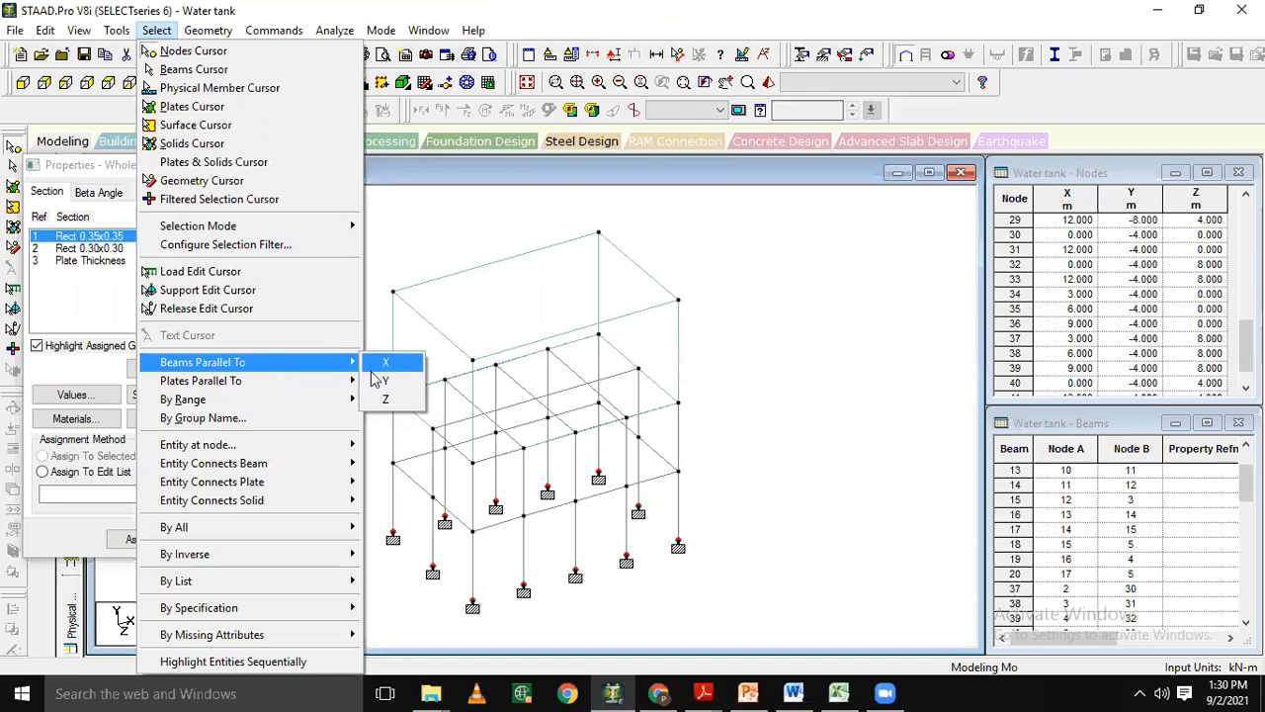
{"action": "left_click", "coordinate": [377, 382]}
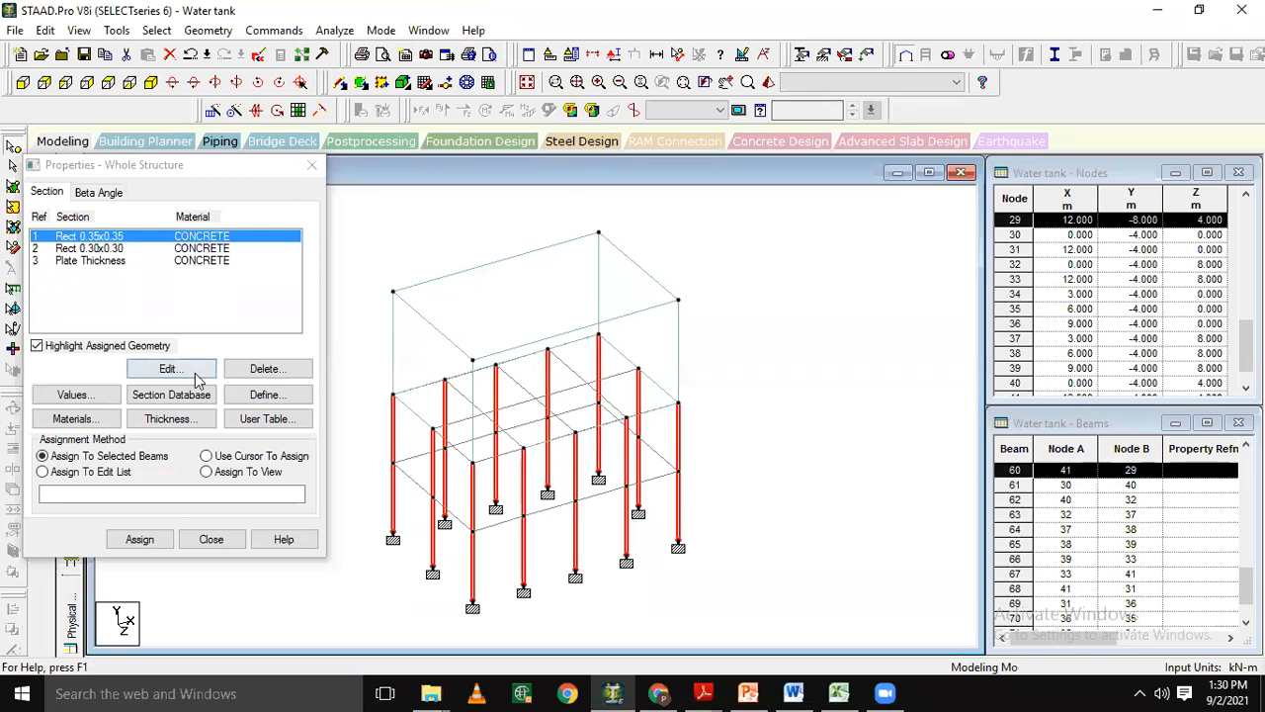
{"action": "left_click", "coordinate": [56, 461]}
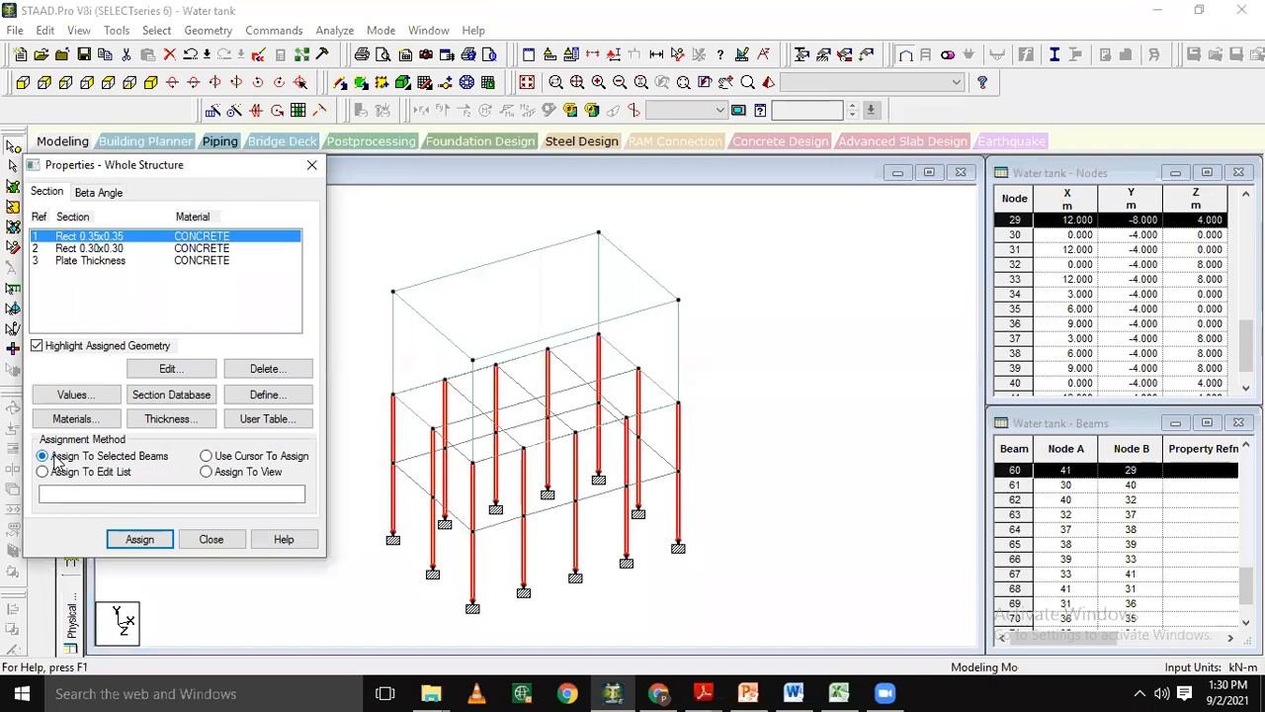
{"action": "left_click", "coordinate": [137, 542]}
{"action": "key", "text": "Return"}
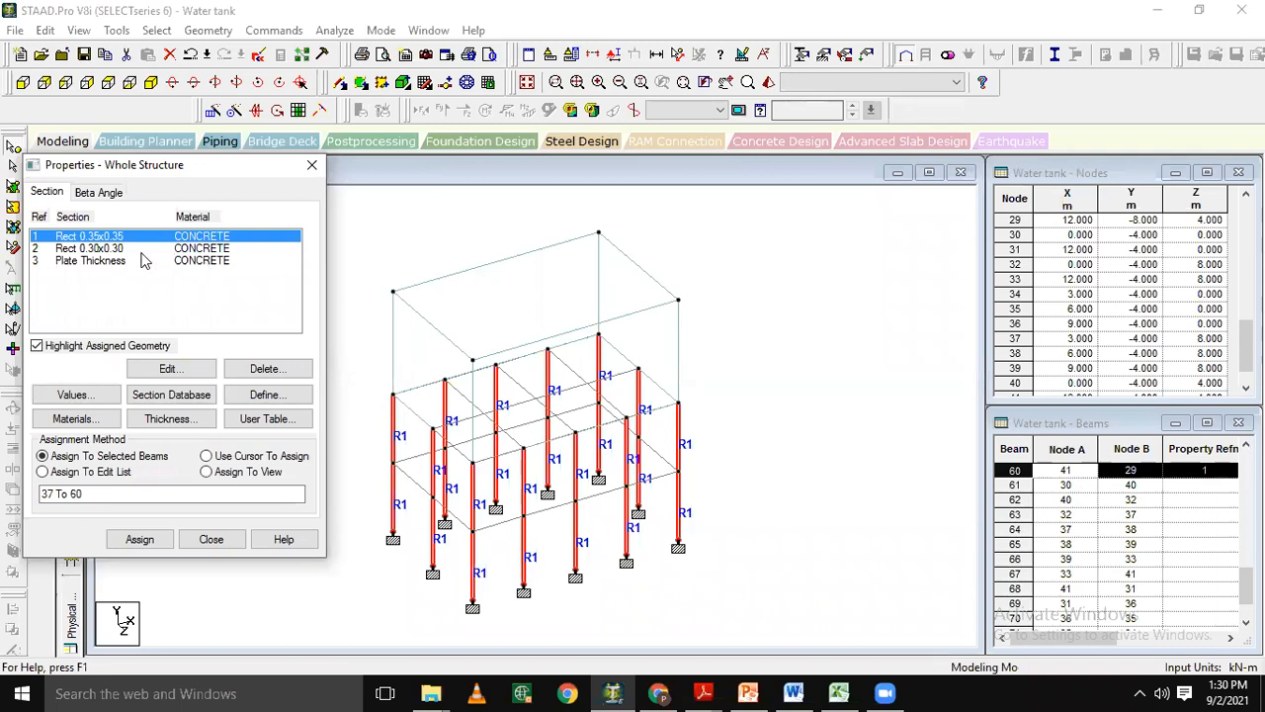
Assign the 0.30 x 0.30 m concrete section to all horizontal members, selected as beams parallel to X and Z.
{"action": "left_click", "coordinate": [118, 248]}
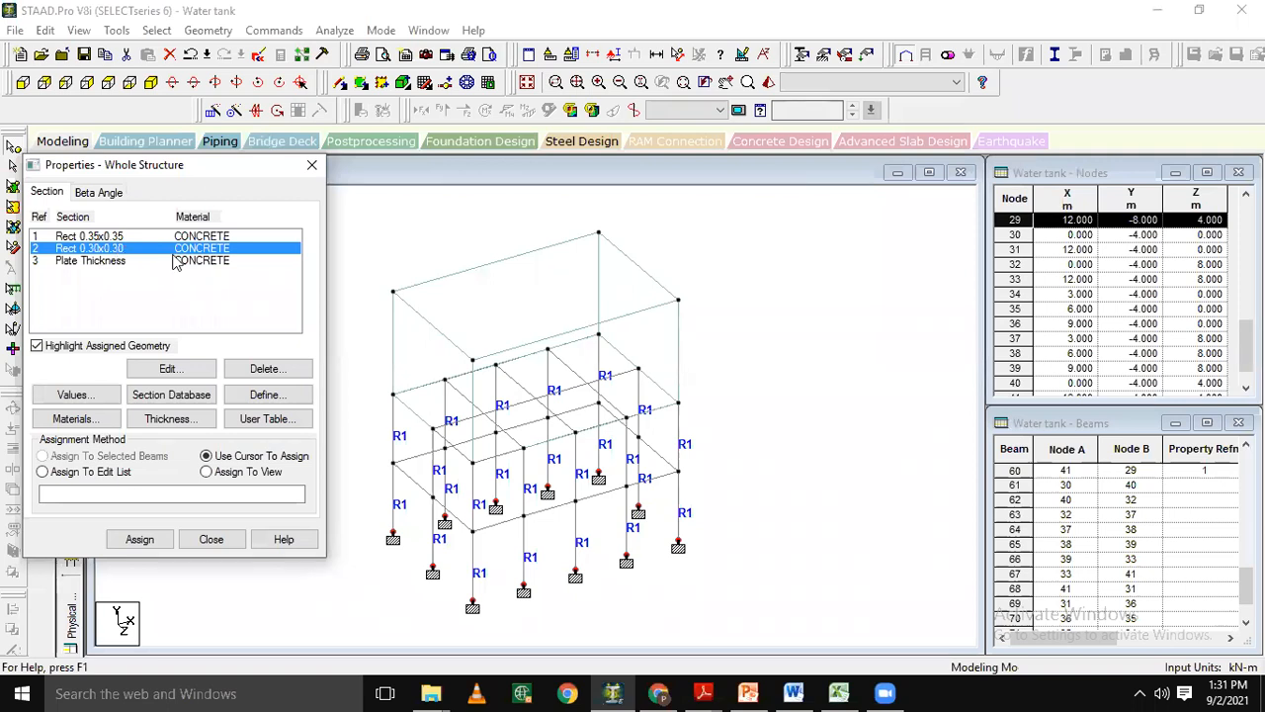
{"action": "left_click", "coordinate": [156, 31]}
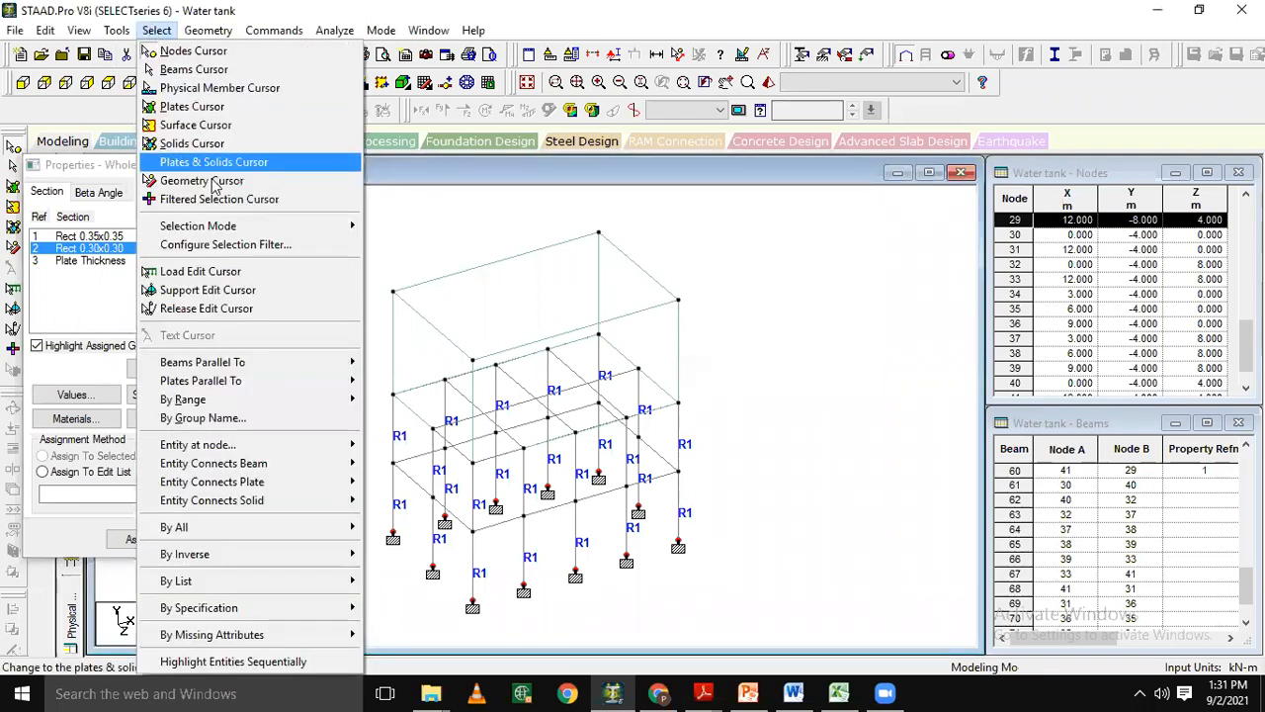
{"action": "mouse_move", "coordinate": [292, 365]}
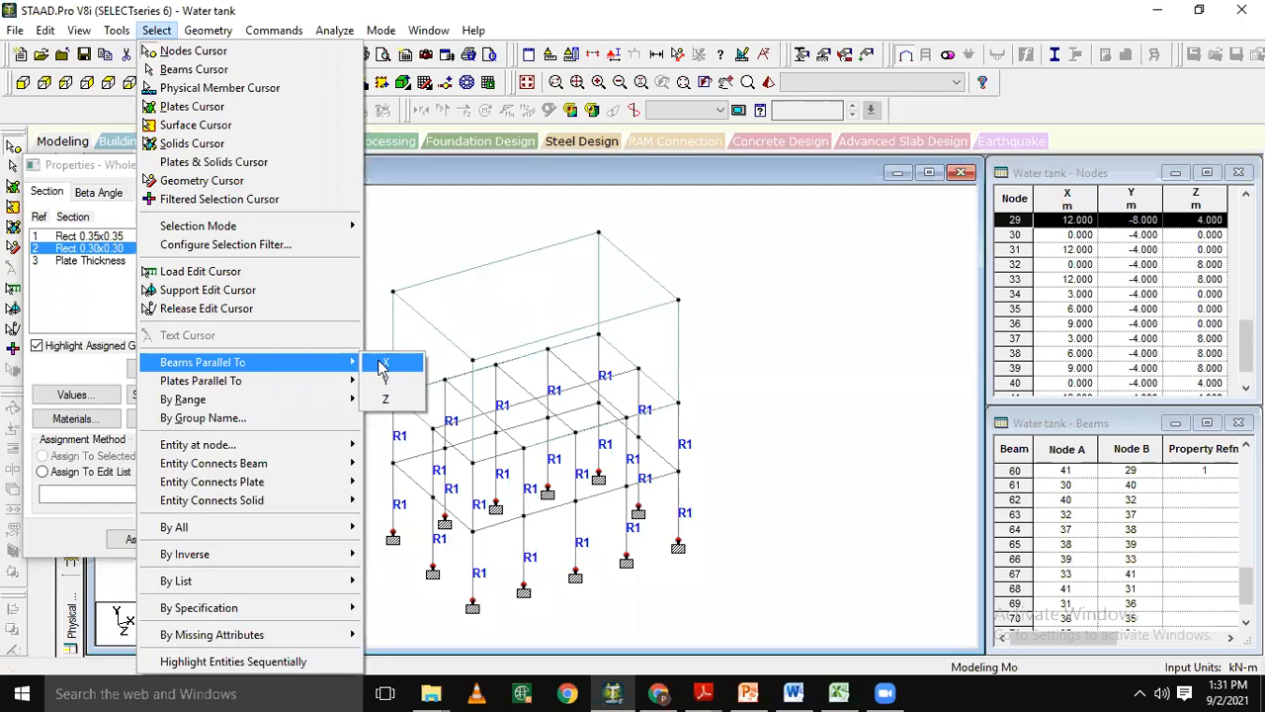
{"action": "left_click", "coordinate": [383, 365]}
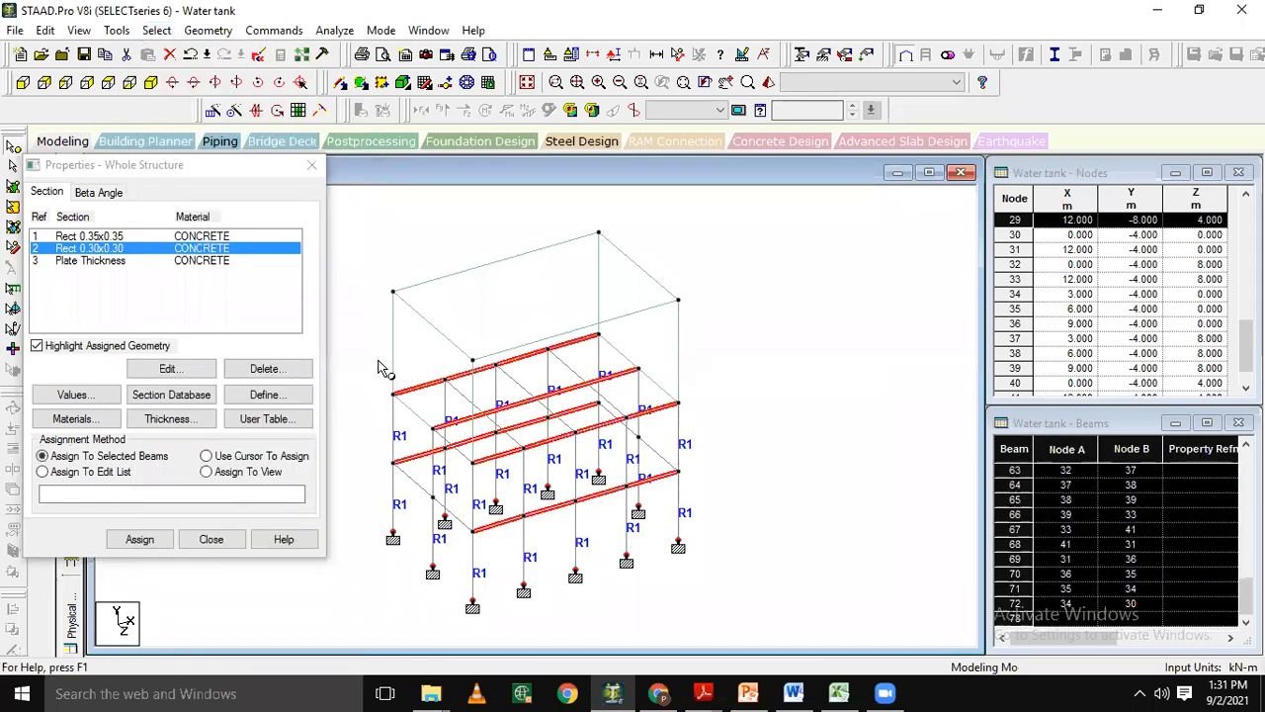
{"action": "left_click", "coordinate": [156, 31]}
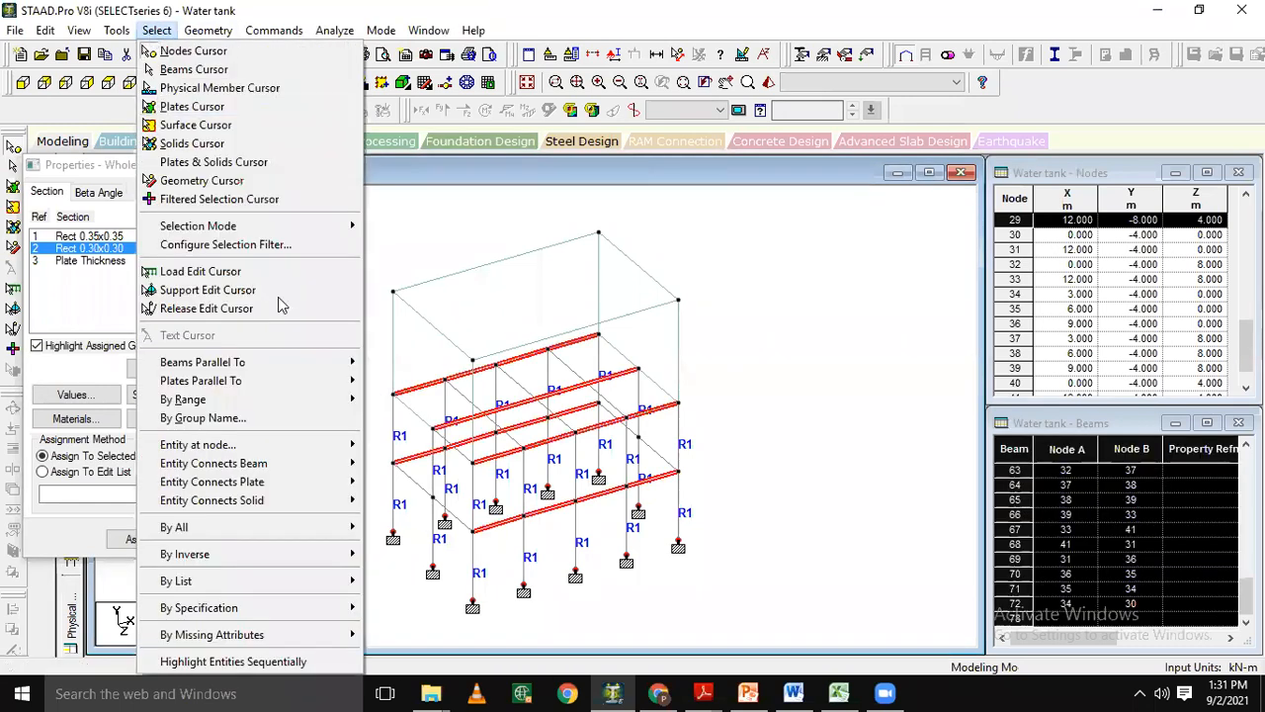
{"action": "mouse_move", "coordinate": [327, 363]}
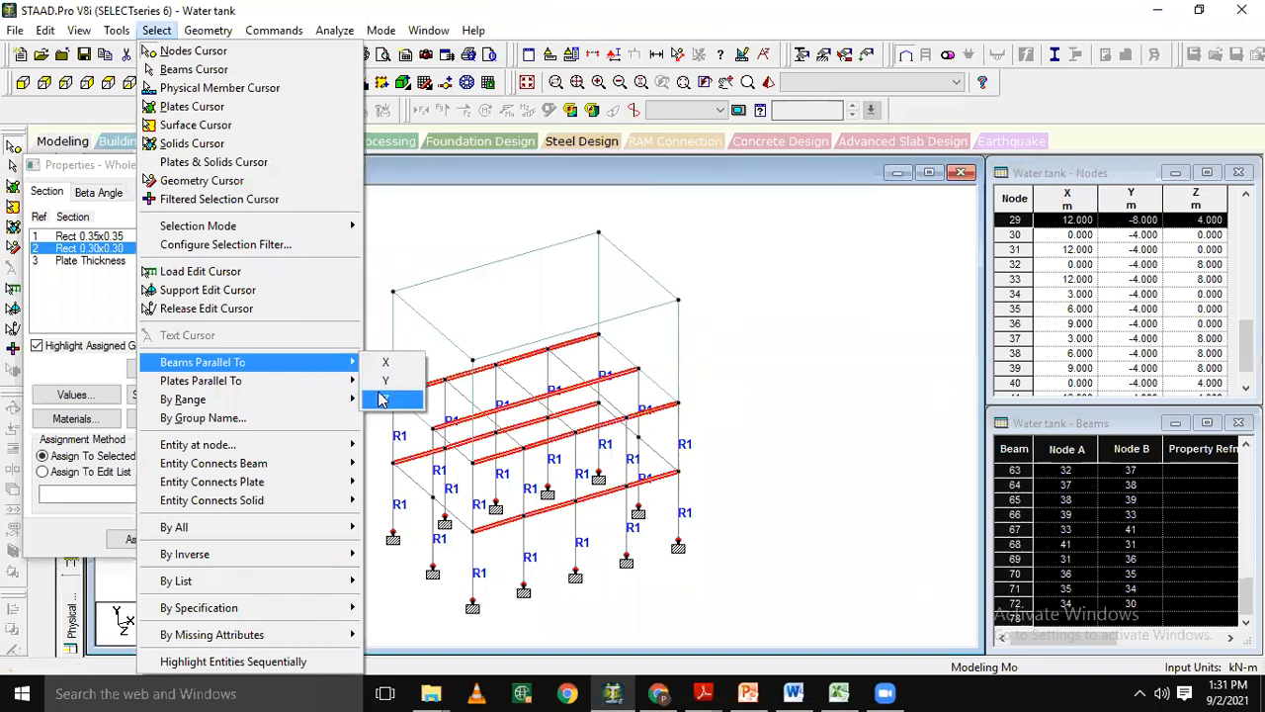
{"action": "left_click", "coordinate": [382, 398]}
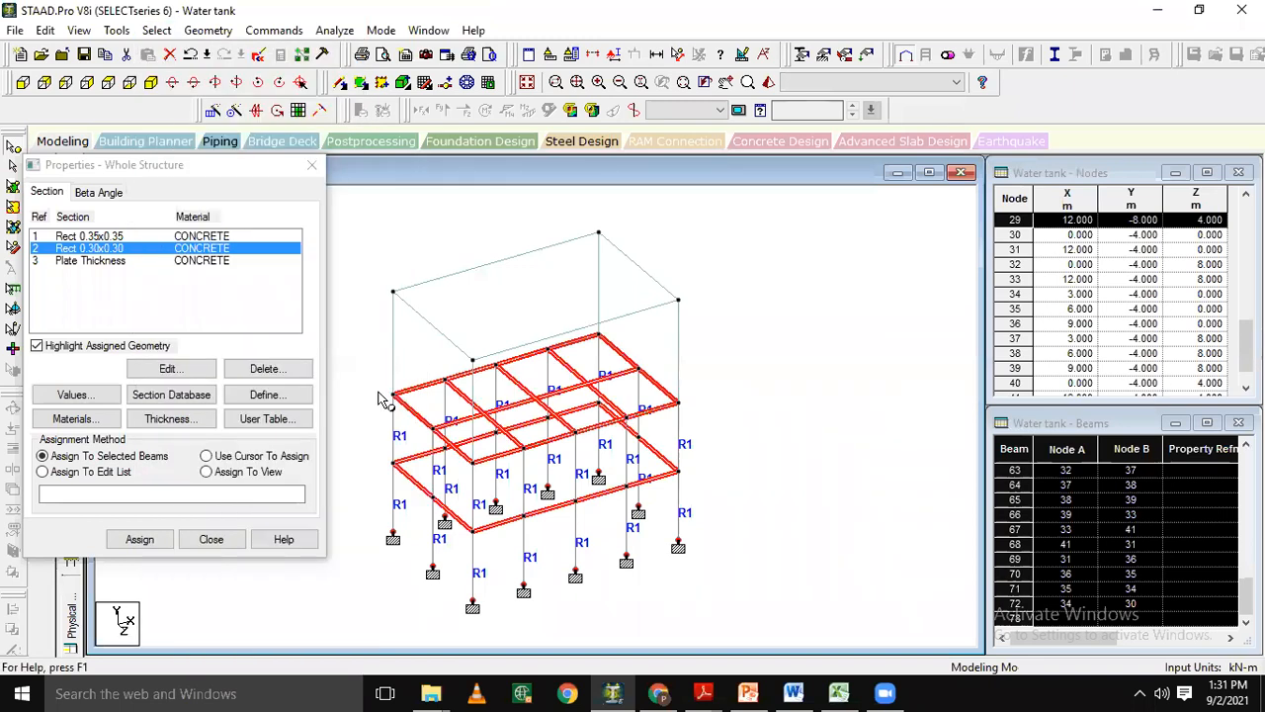
{"action": "left_click", "coordinate": [112, 465]}
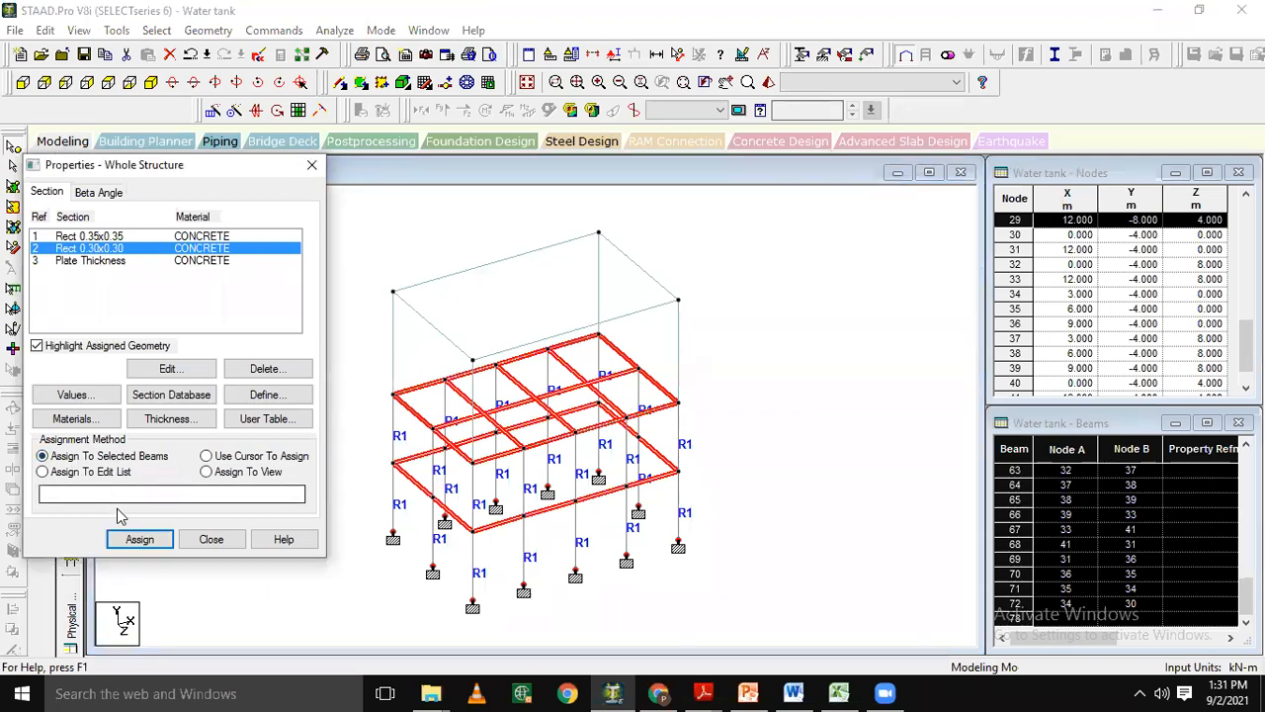
{"action": "left_click", "coordinate": [136, 542]}
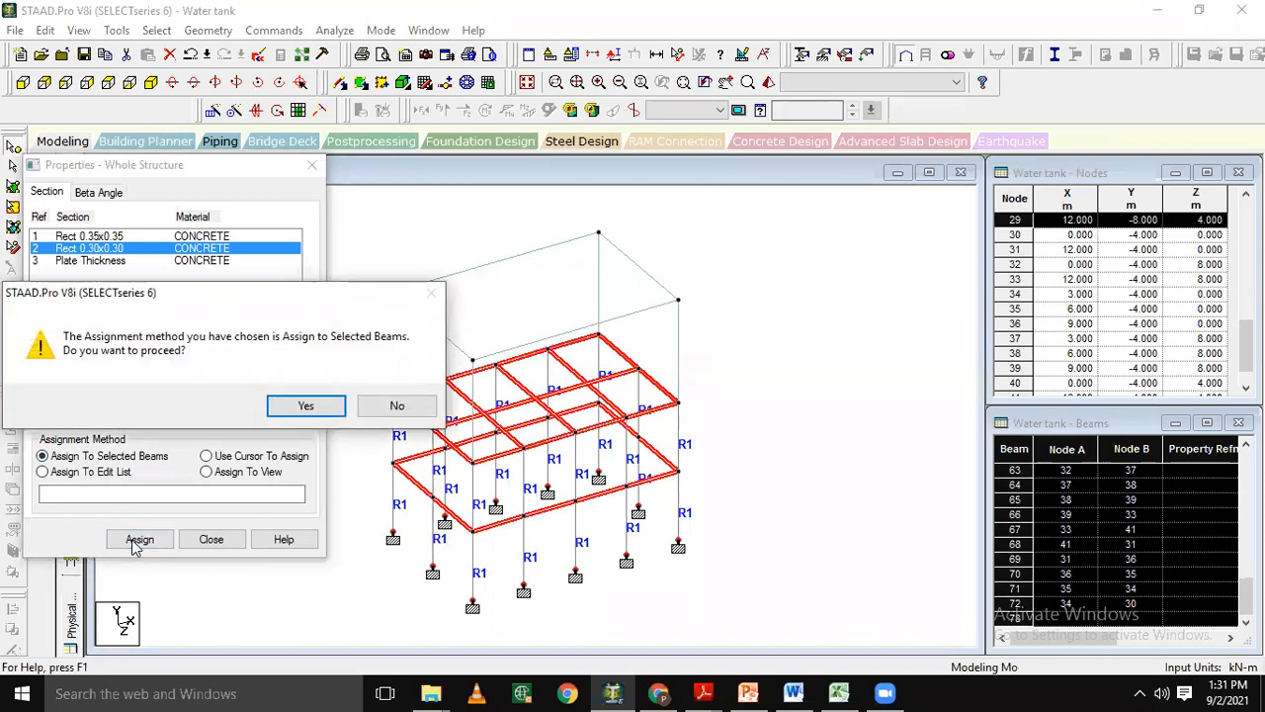
{"action": "left_click", "coordinate": [303, 405]}
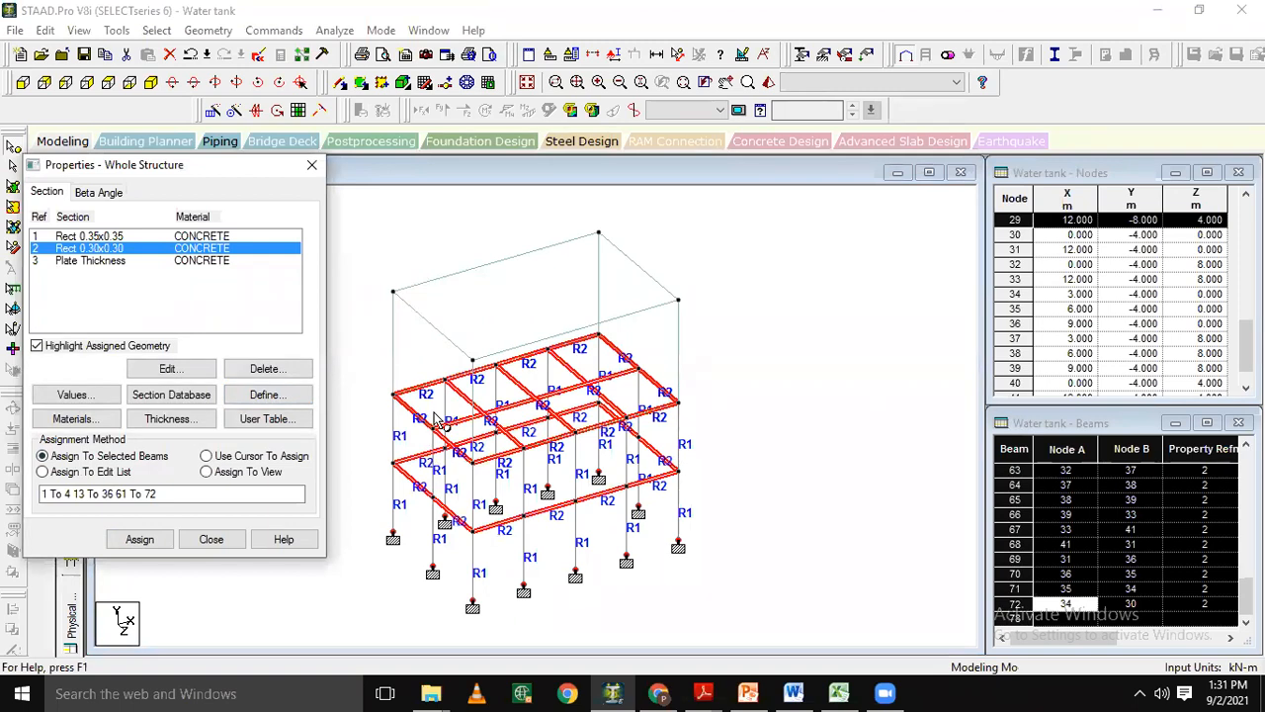
Assign the concrete plate thickness to all tank plates in the view and finish assigning properties.
{"action": "left_click", "coordinate": [195, 270]}
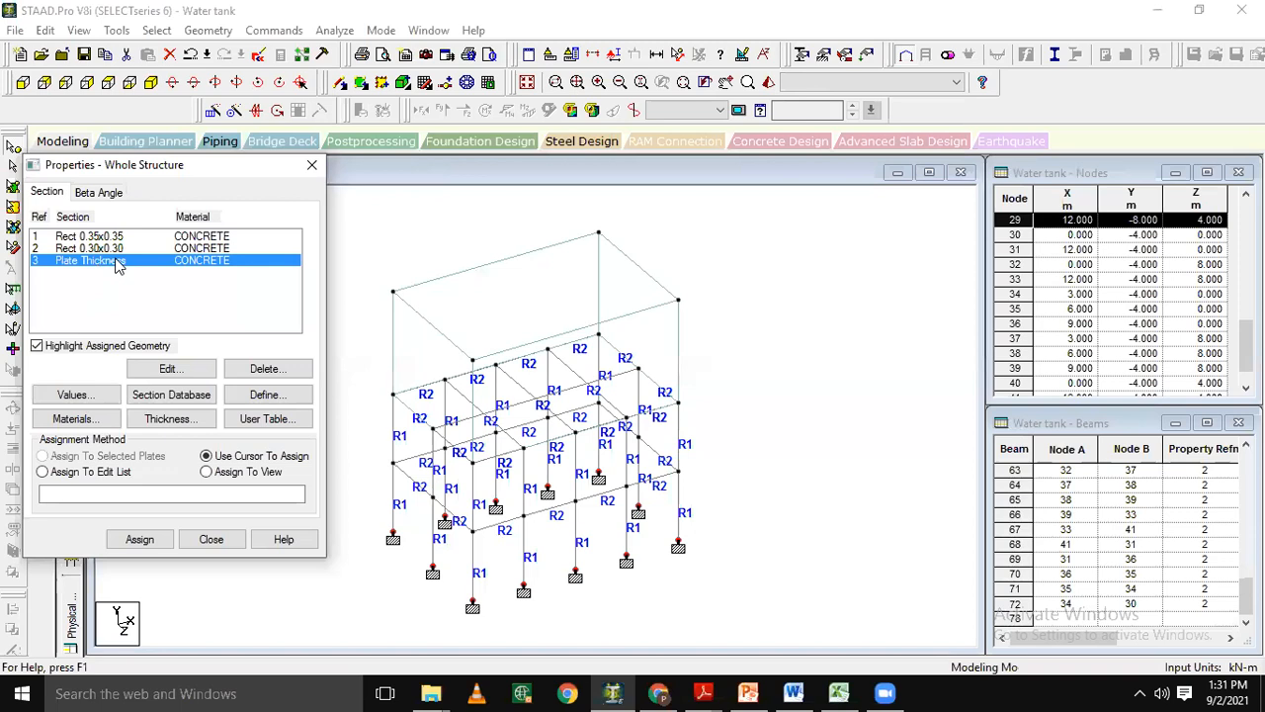
{"action": "left_click", "coordinate": [235, 476]}
{"action": "left_click", "coordinate": [92, 262]}
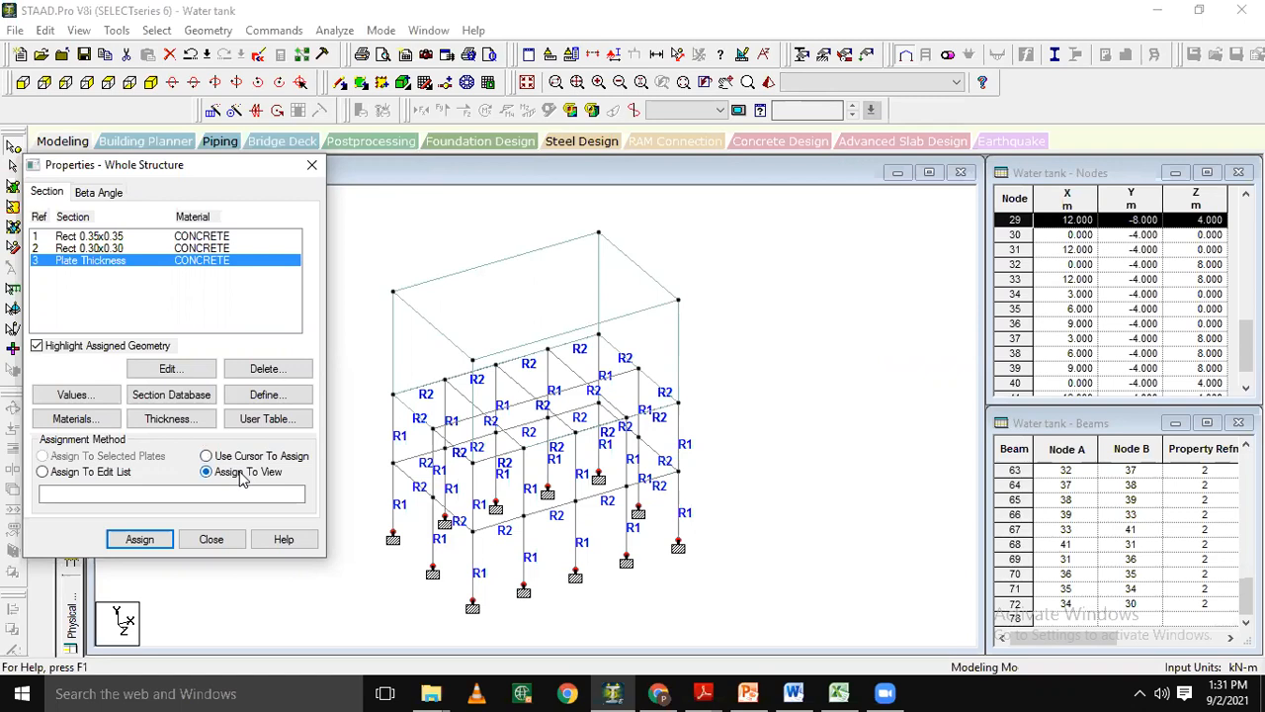
{"action": "left_click", "coordinate": [139, 540]}
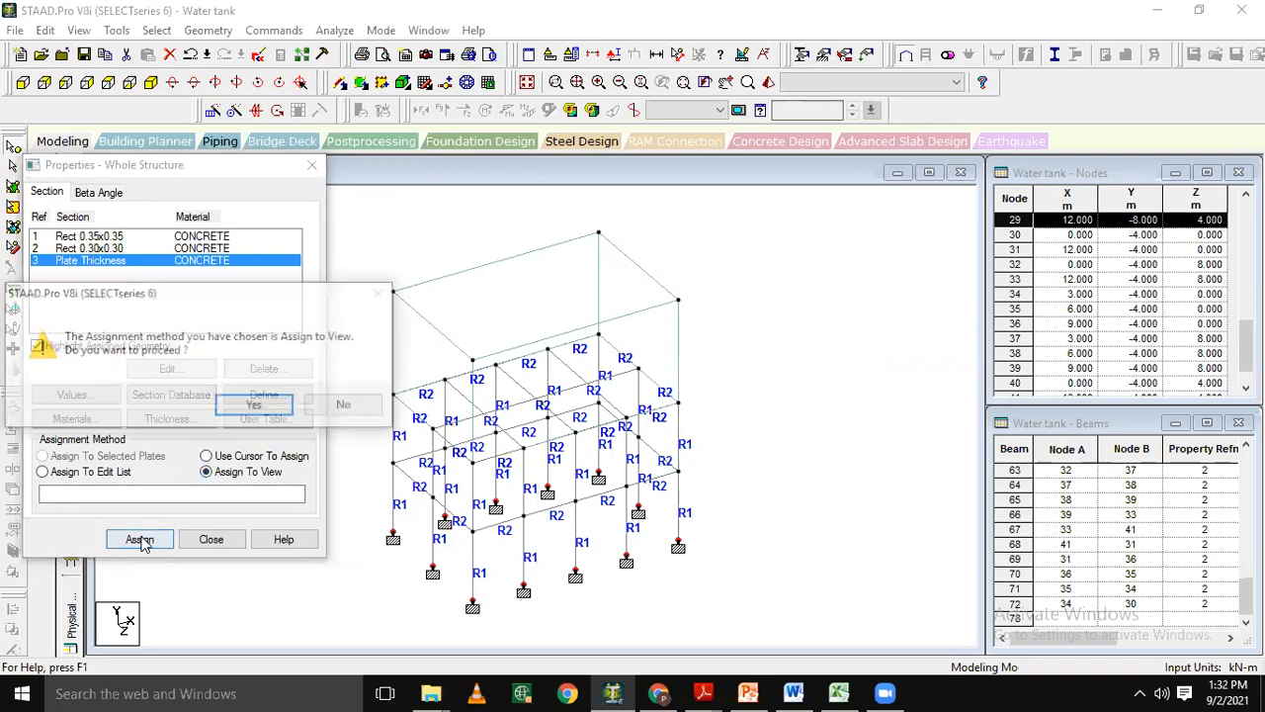
{"action": "left_click", "coordinate": [259, 406]}
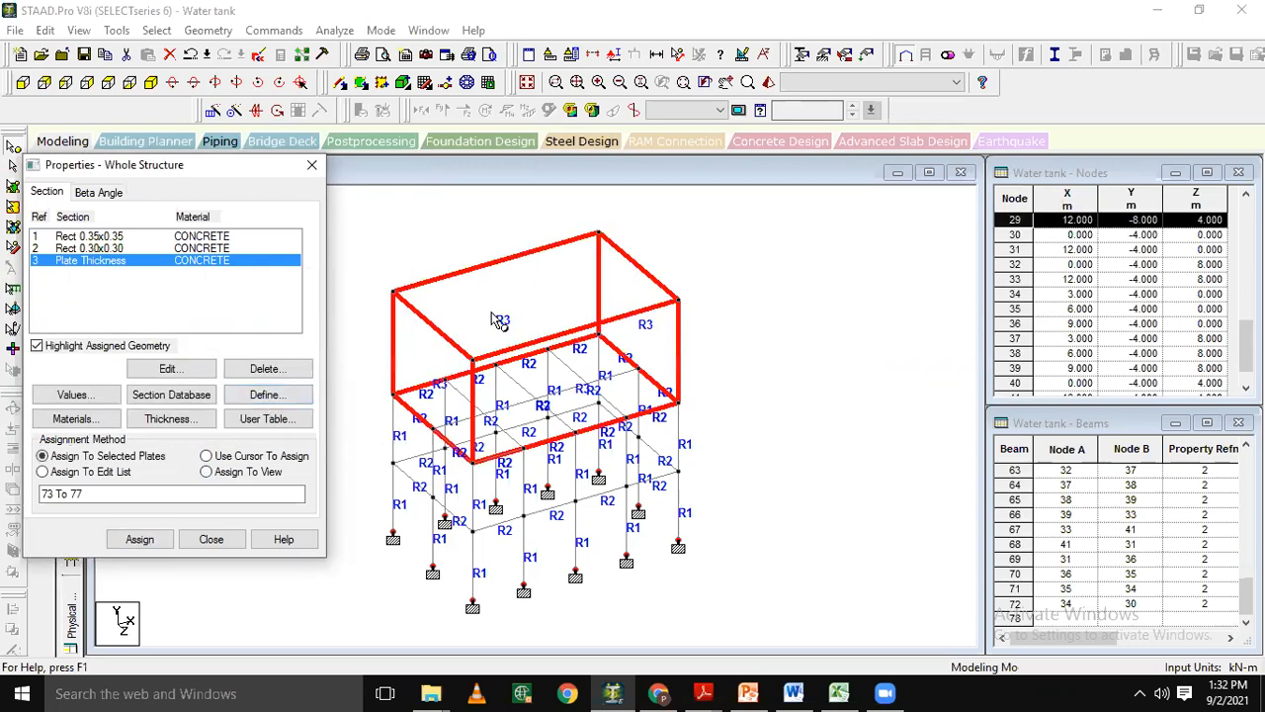
{"action": "left_click", "coordinate": [461, 262]}
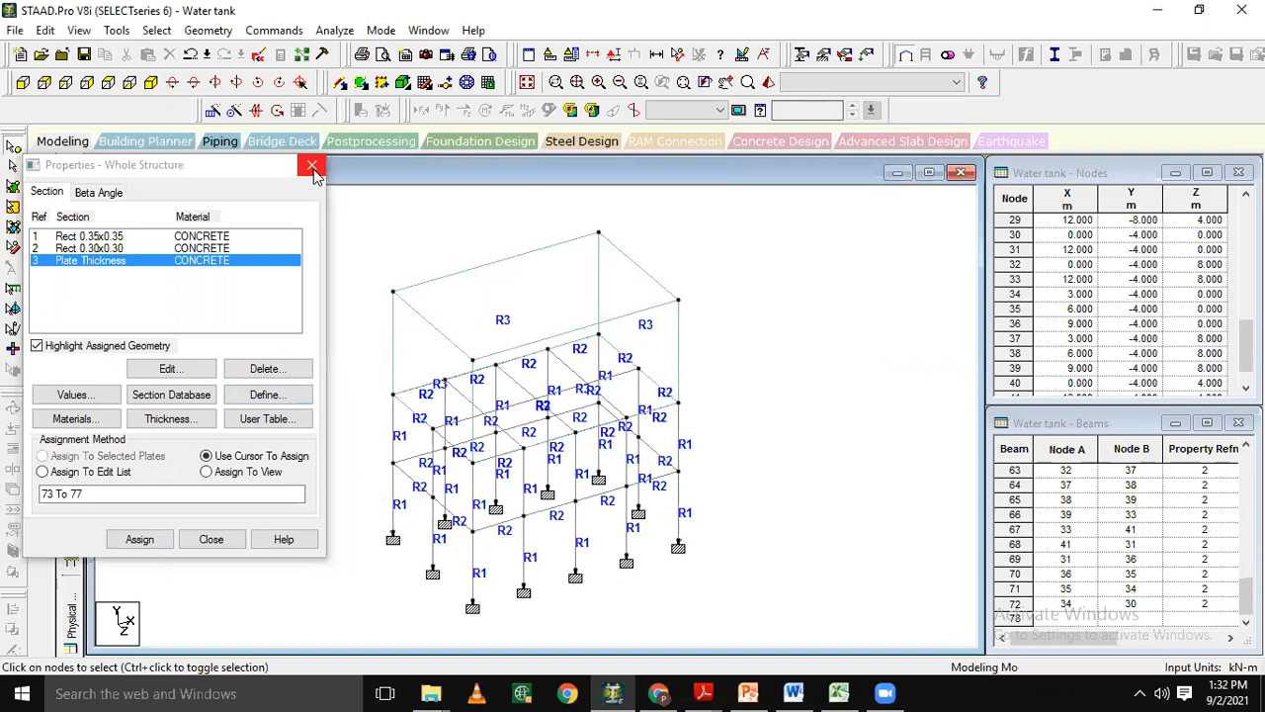
{"action": "left_click", "coordinate": [209, 539]}
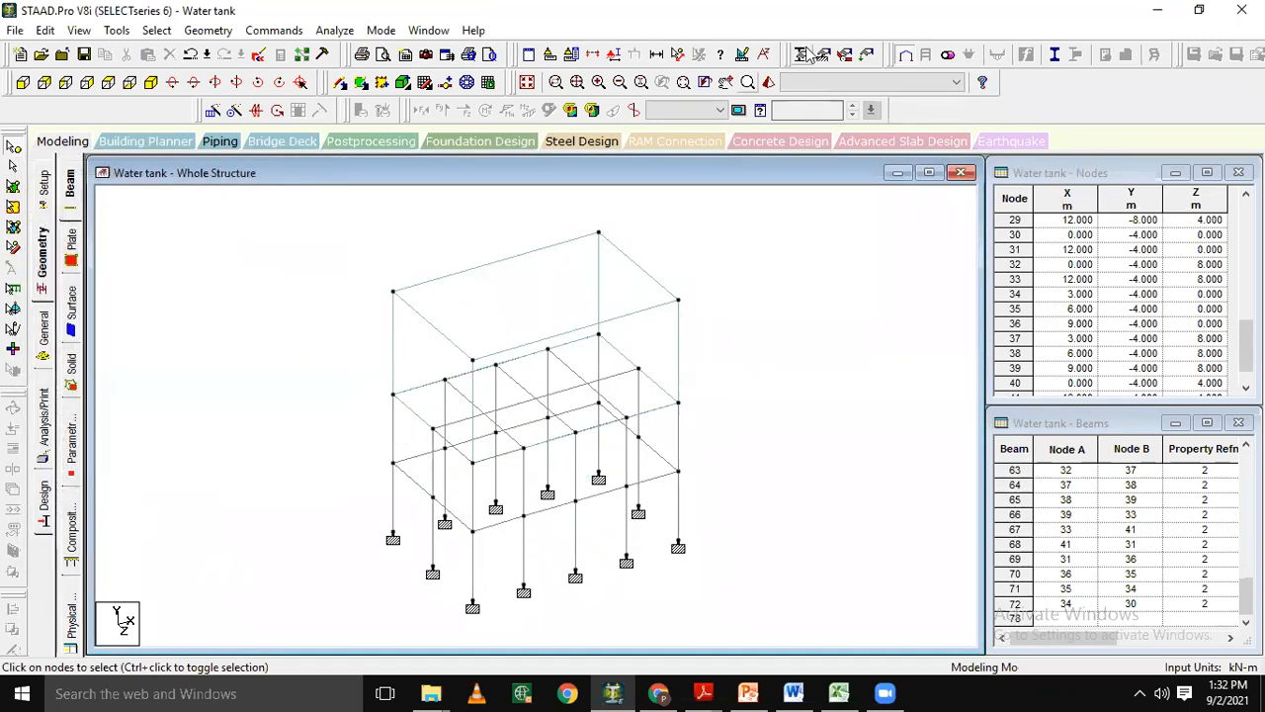
Inspect the water tank in a 3D rendered view from several angles, and close the rendering.
{"action": "left_click", "coordinate": [768, 82]}
{"action": "left_click_drag", "start_coordinate": [727, 521], "coordinate": [960, 489]}
{"action": "left_click_drag", "start_coordinate": [761, 512], "coordinate": [726, 470]}
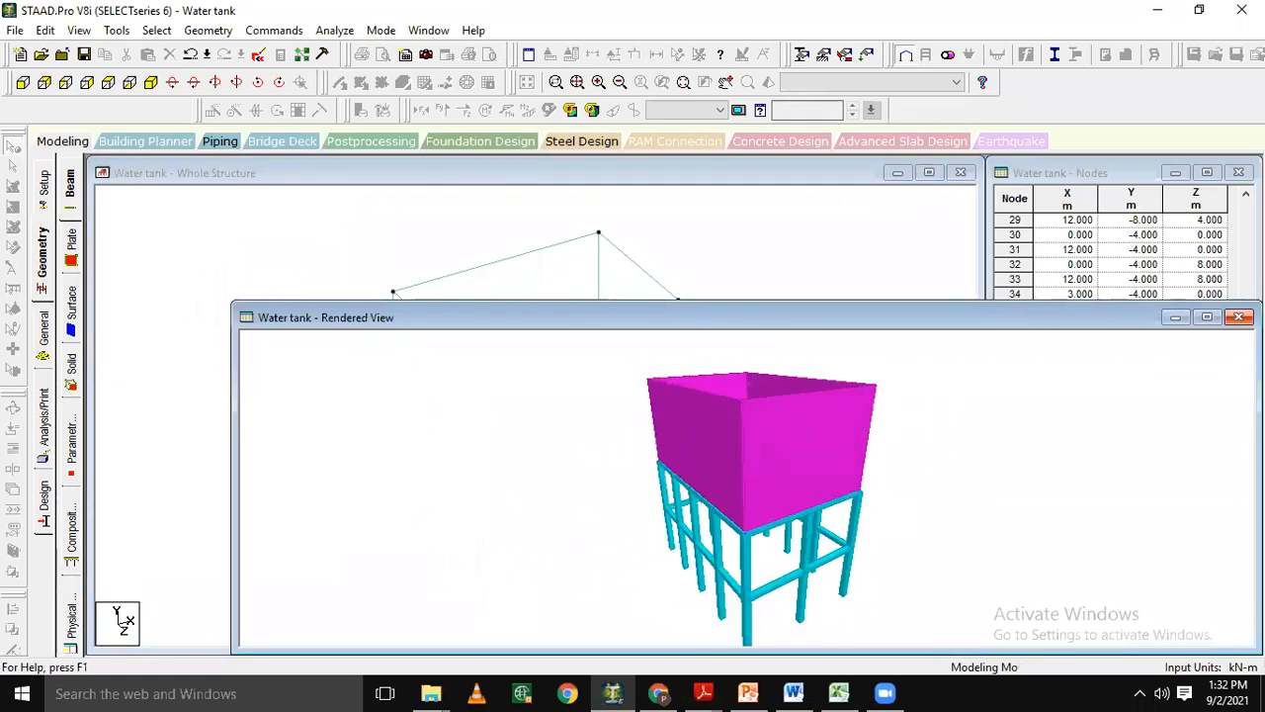
{"action": "left_click", "coordinate": [1239, 317]}
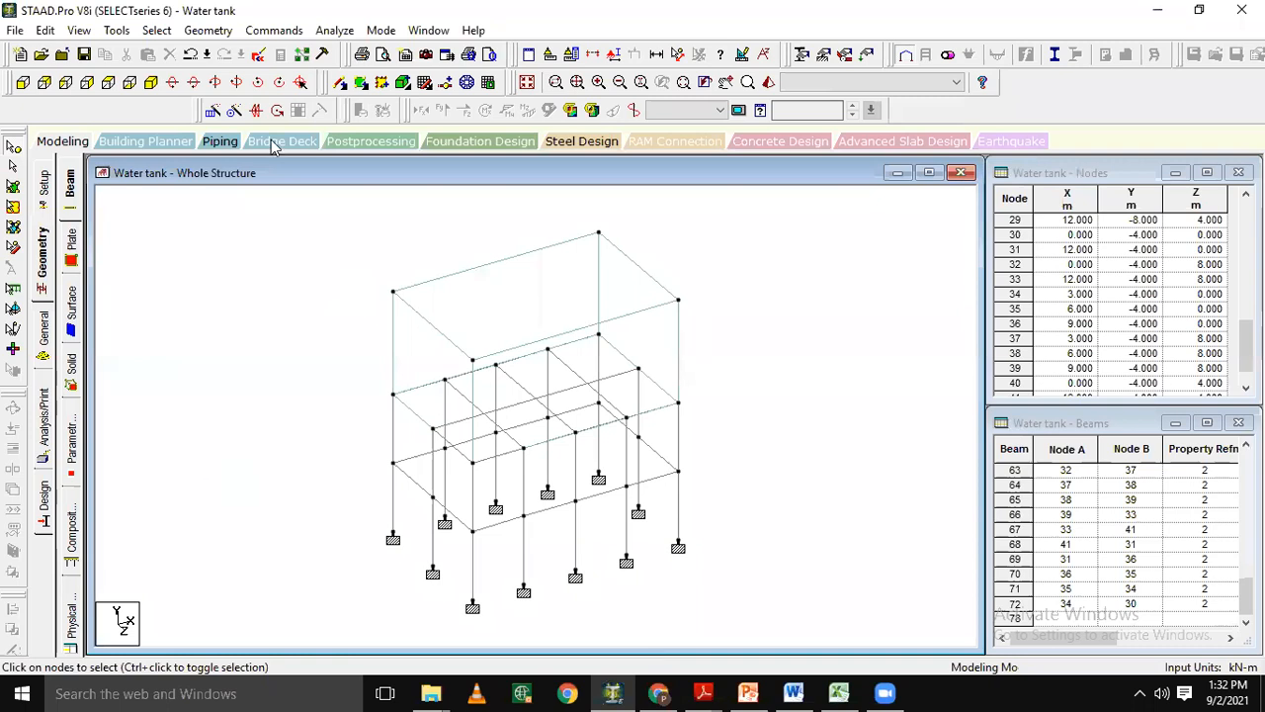
{"action": "left_click", "coordinate": [323, 62]}
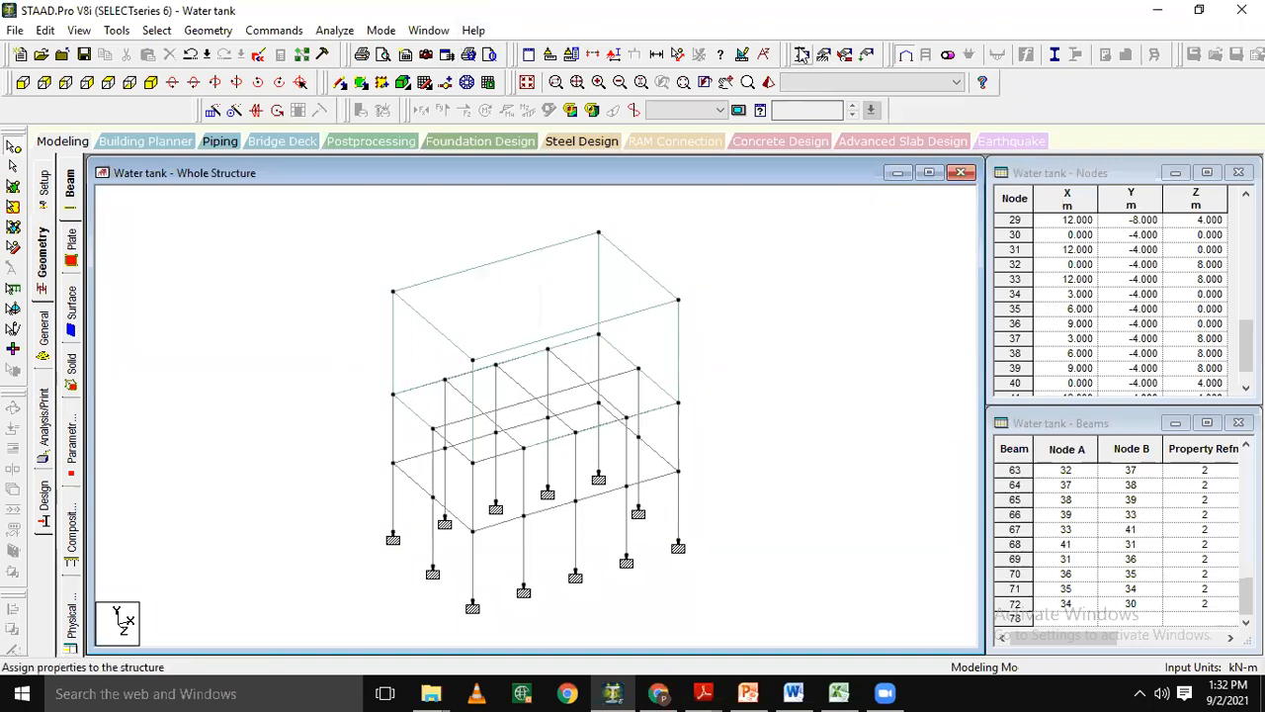
{"action": "left_click", "coordinate": [869, 58]}
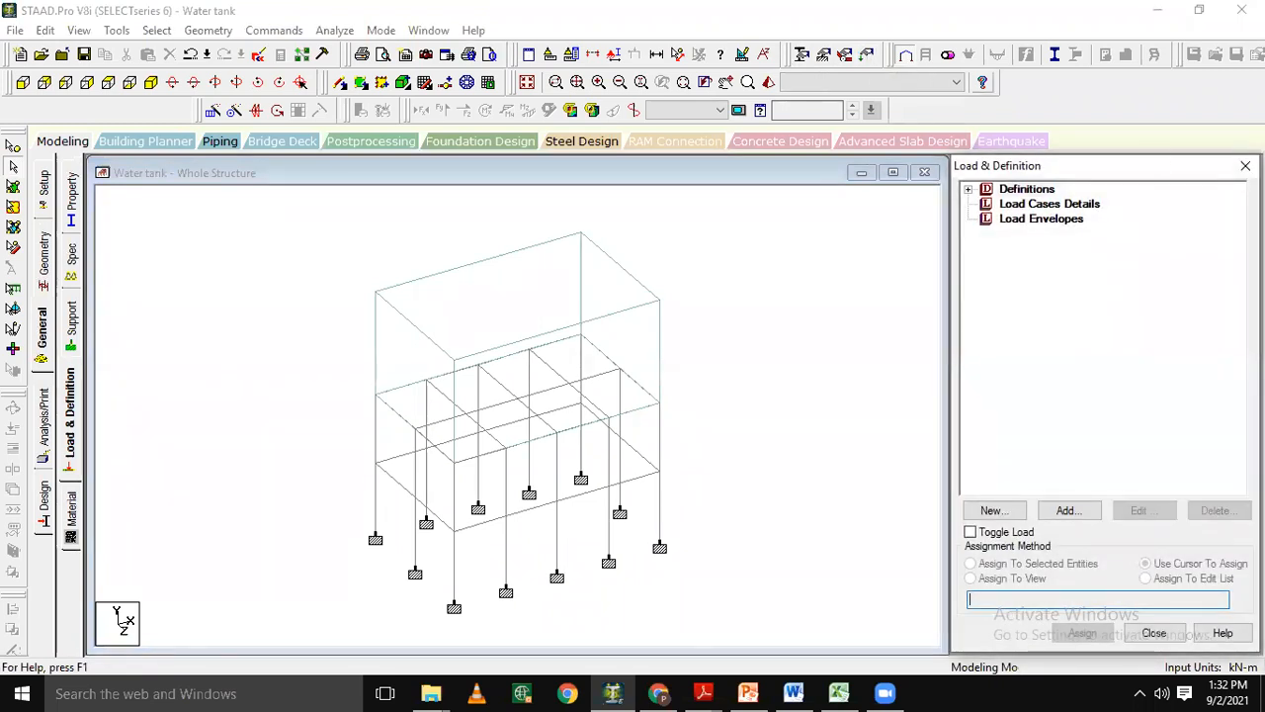
{"action": "left_click", "coordinate": [1246, 165]}
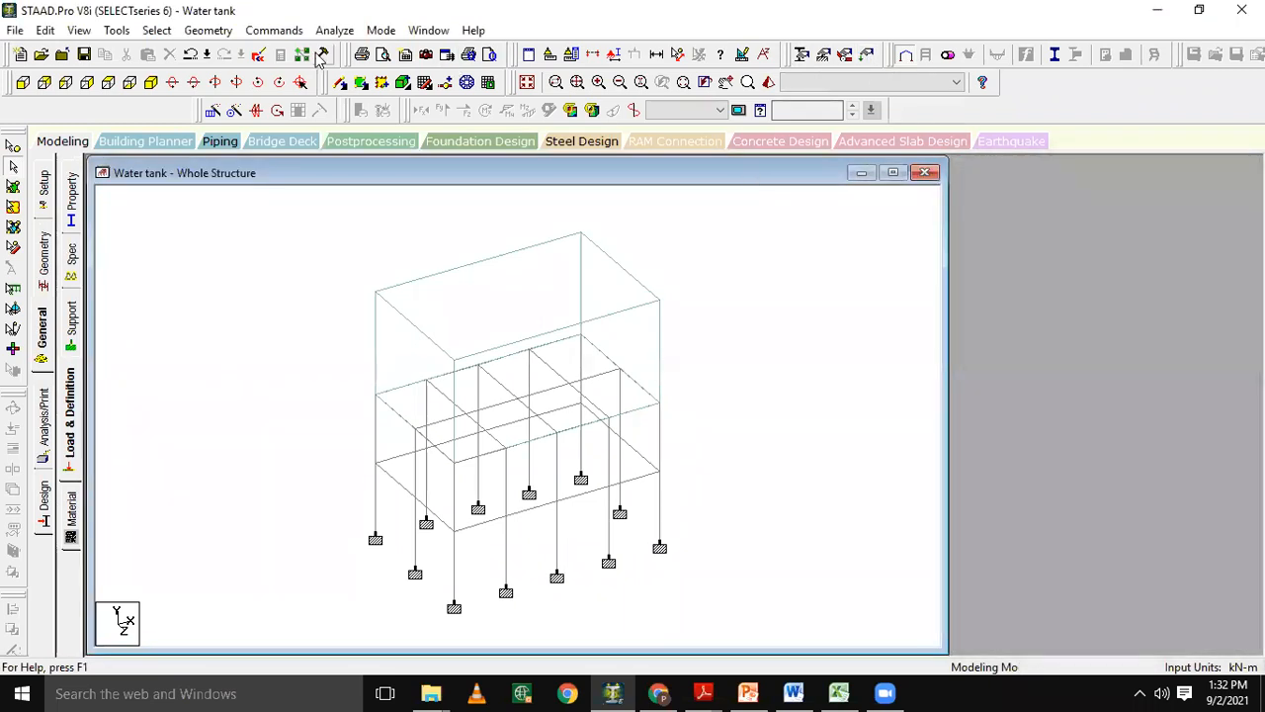
Start creating a new primary load case and accept the auto-save of the modified structure.
{"action": "left_click", "coordinate": [285, 32]}
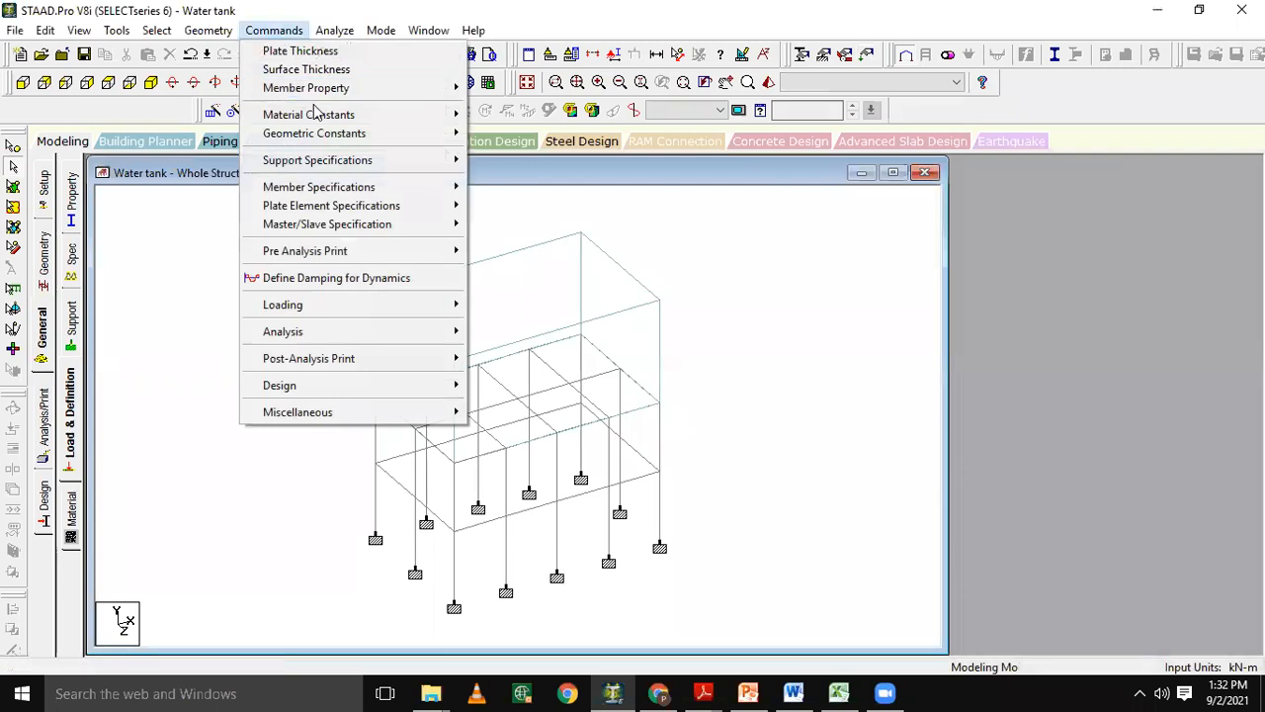
{"action": "mouse_move", "coordinate": [403, 314]}
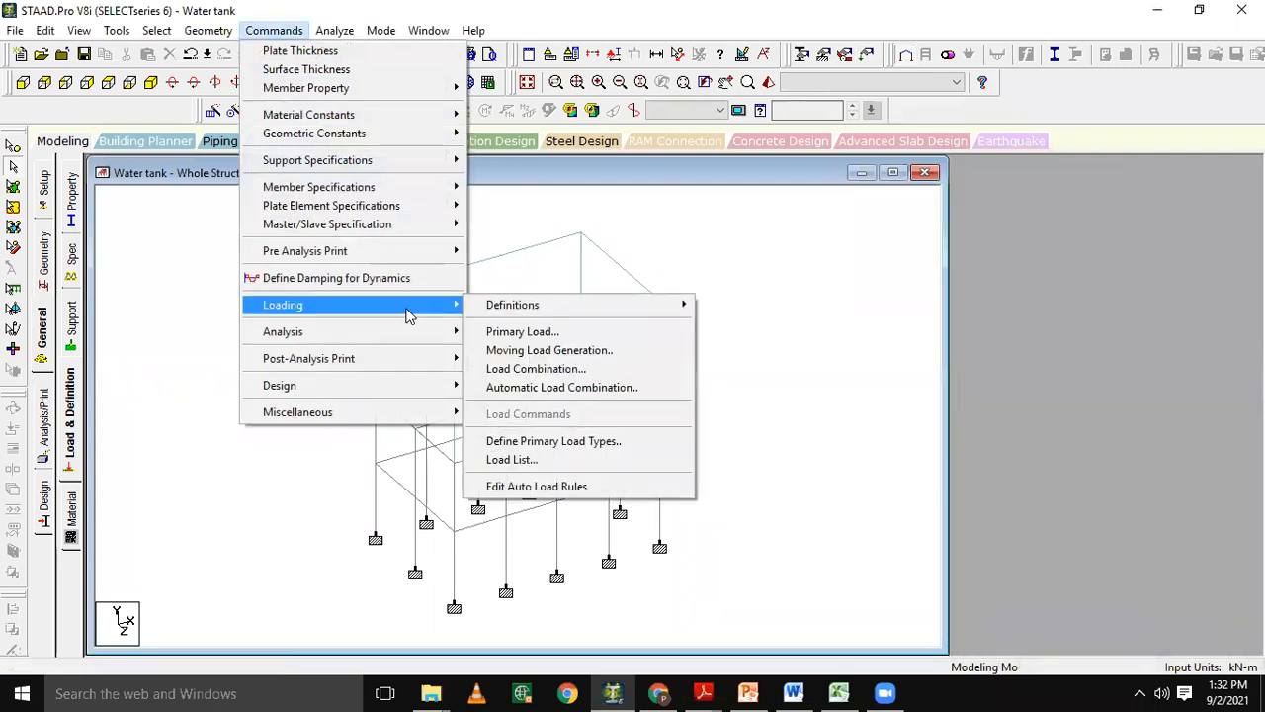
{"action": "left_click", "coordinate": [524, 334]}
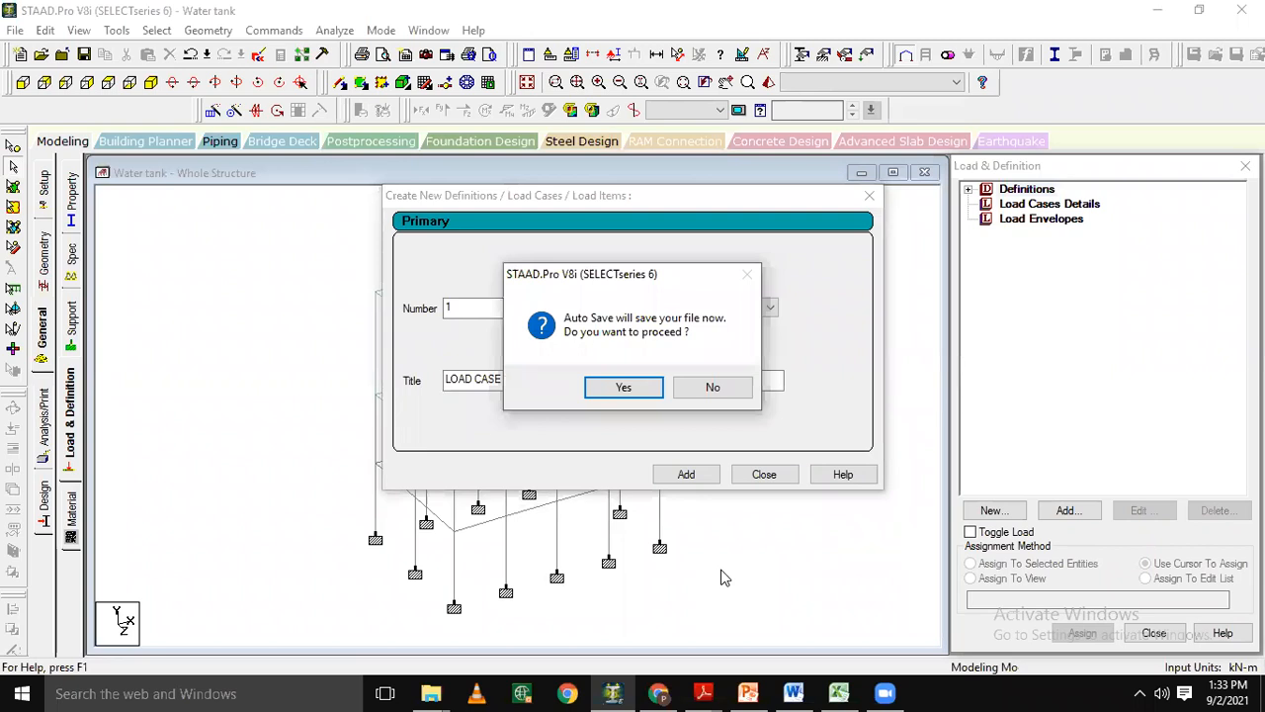
{"action": "key", "text": "Return"}
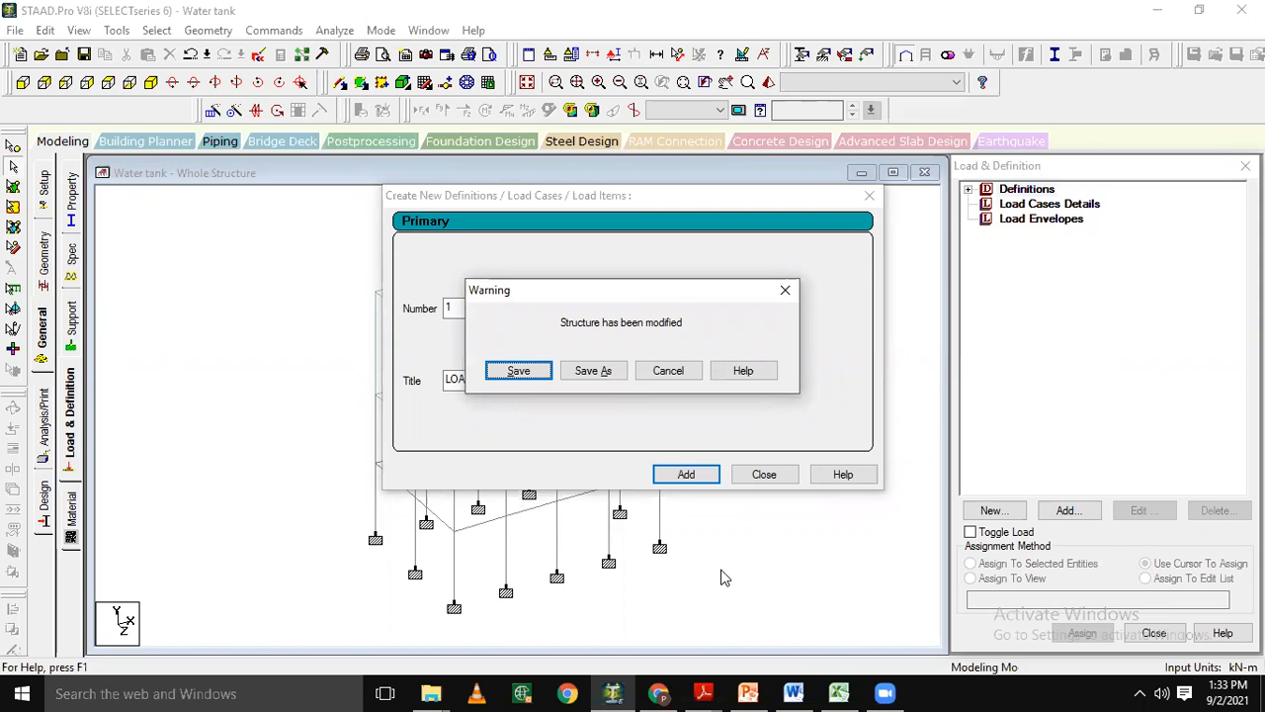
{"action": "key", "text": "Return"}
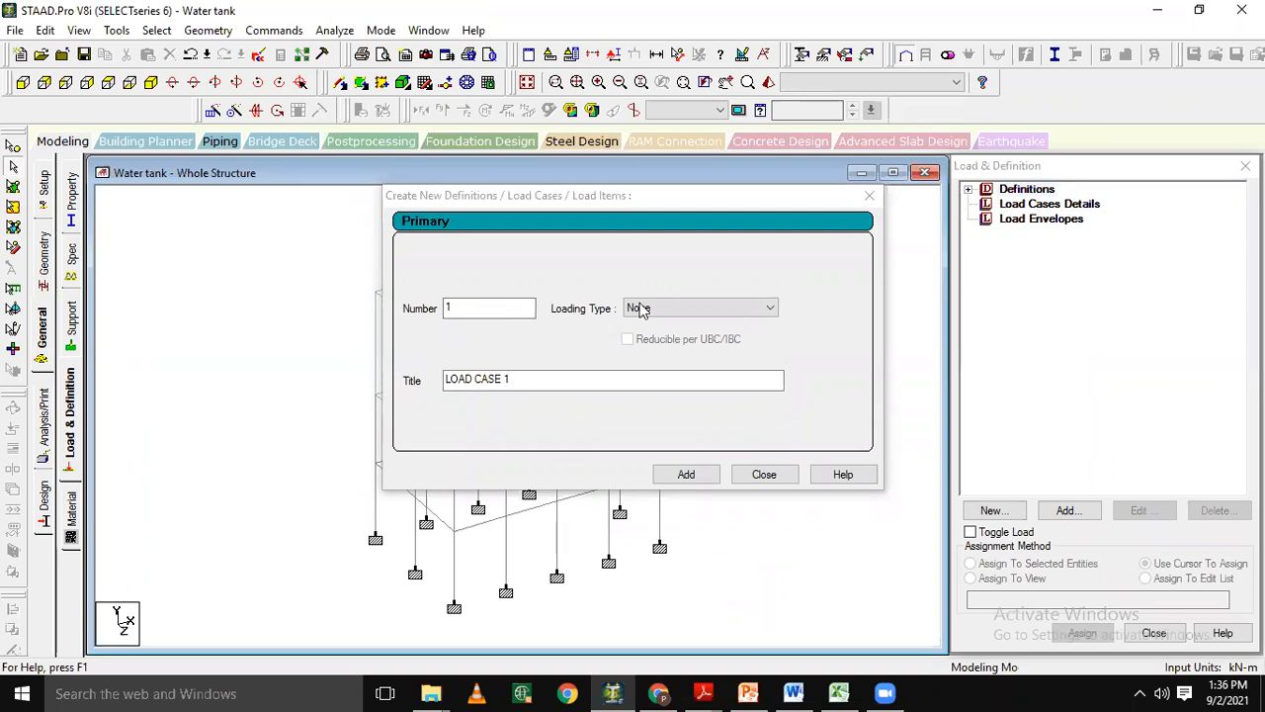
{"action": "left_click", "coordinate": [723, 309]}
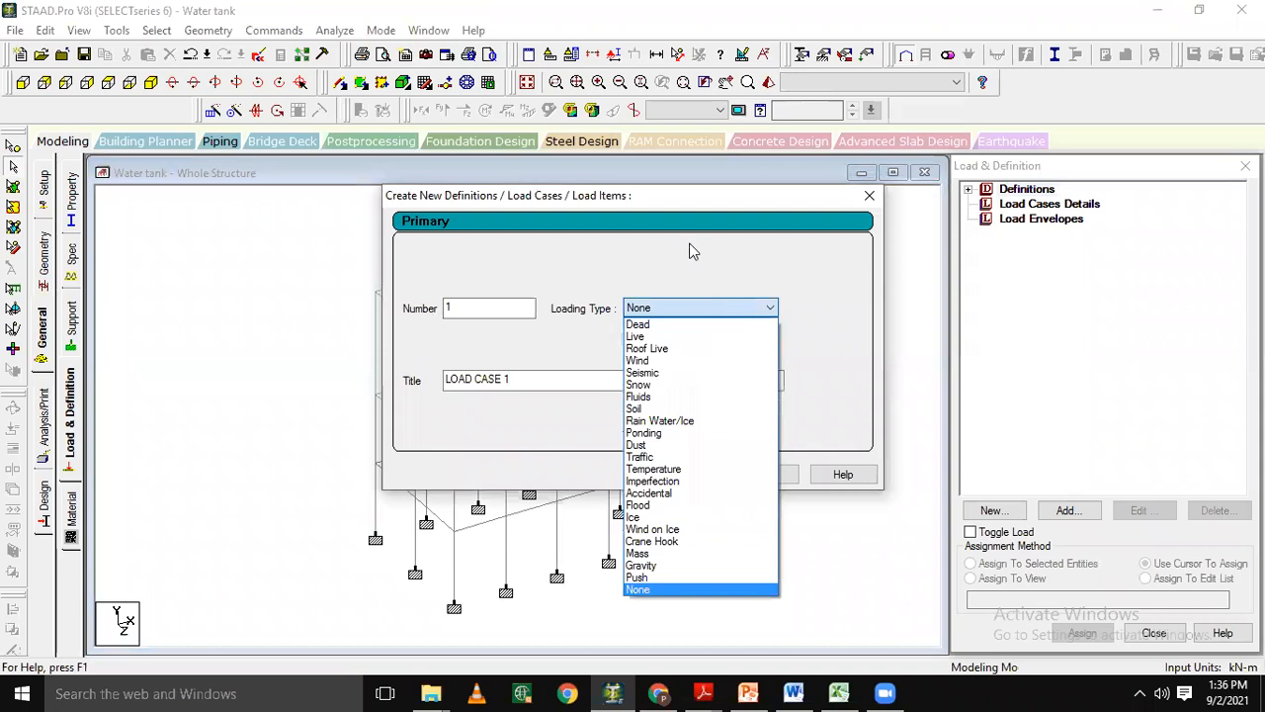
{"action": "left_click", "coordinate": [693, 251]}
{"action": "left_click", "coordinate": [870, 195]}
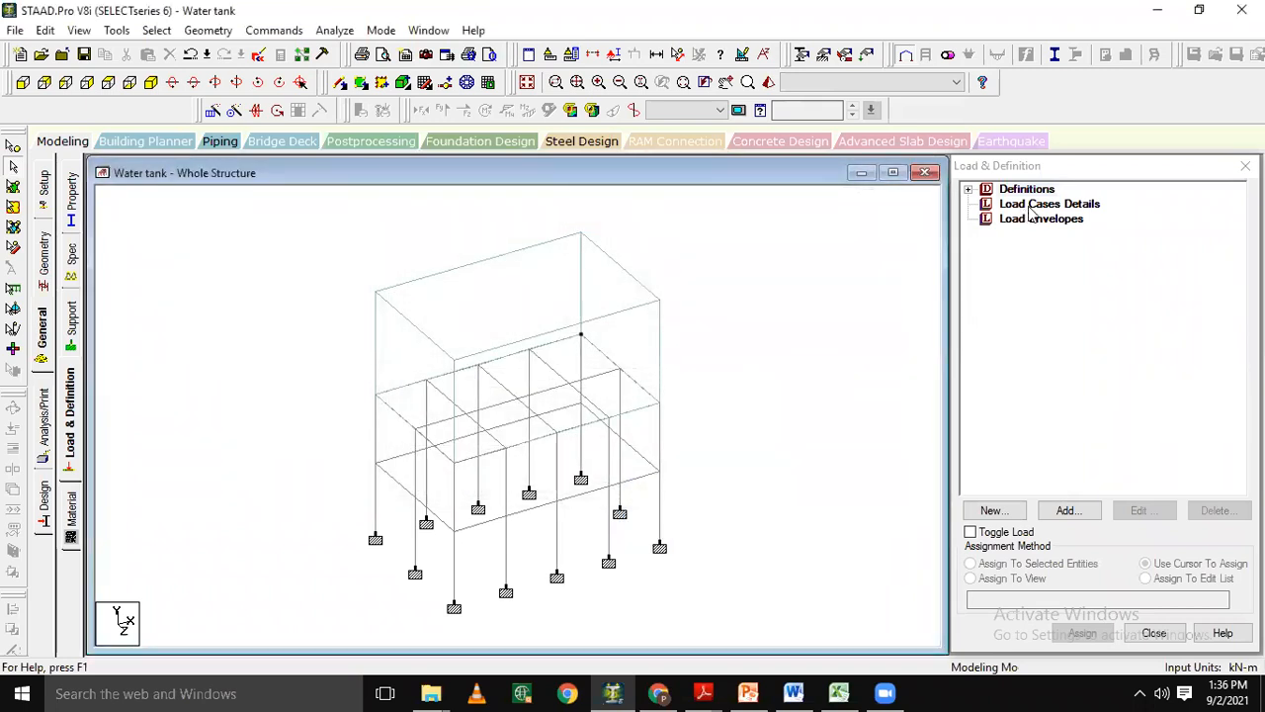
Start a new primary load case 1 under the load cases details with the loading type Dead.
{"action": "left_click", "coordinate": [1030, 208]}
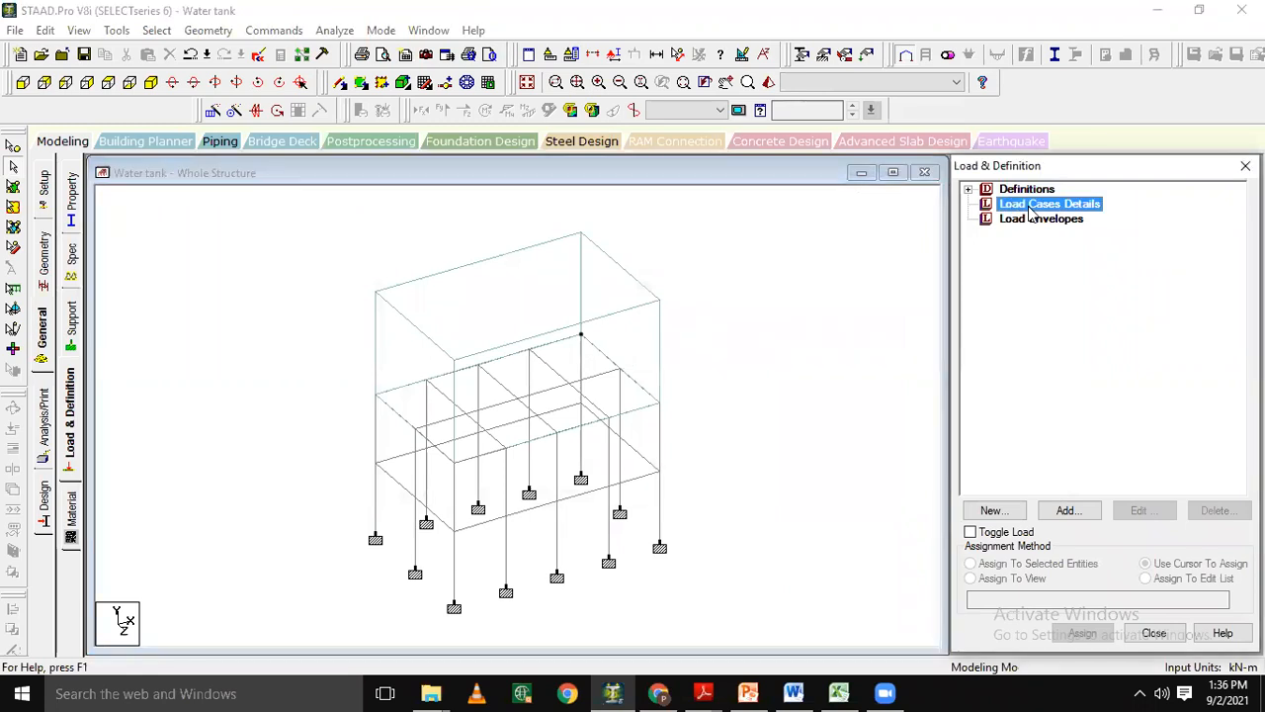
{"action": "left_click", "coordinate": [1060, 511]}
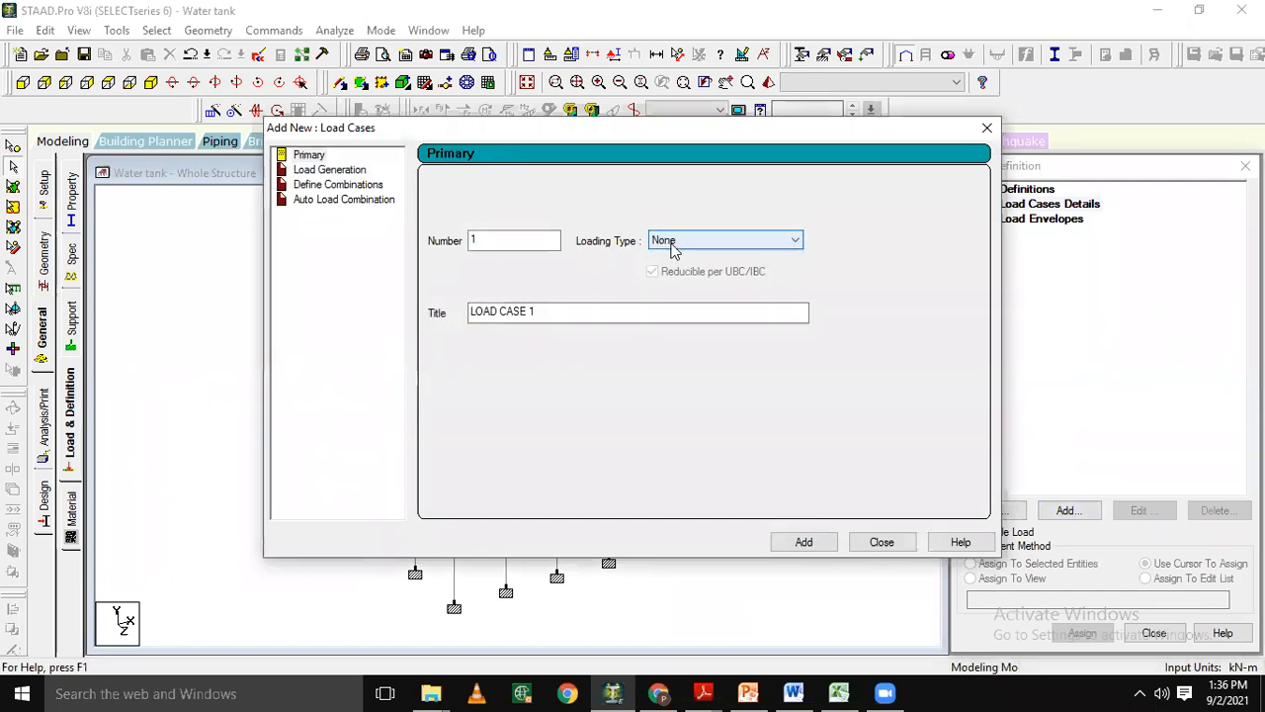
{"action": "left_click", "coordinate": [673, 247]}
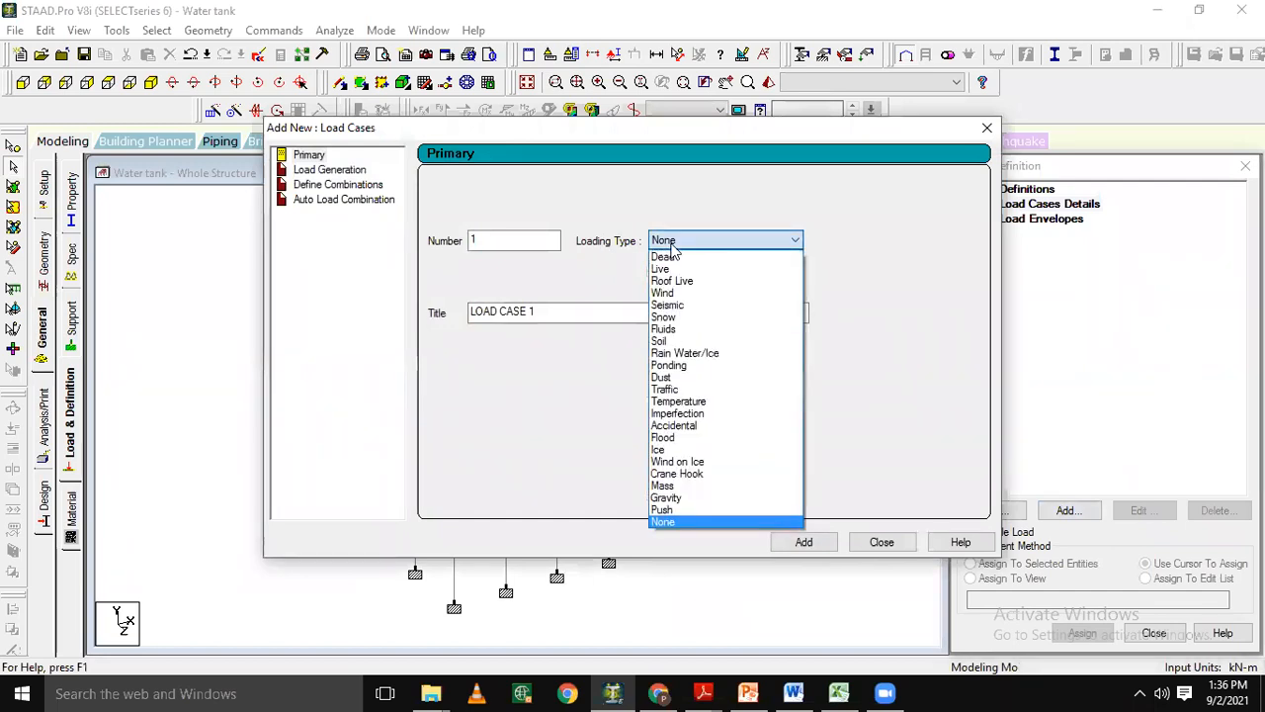
{"action": "left_click", "coordinate": [665, 257]}
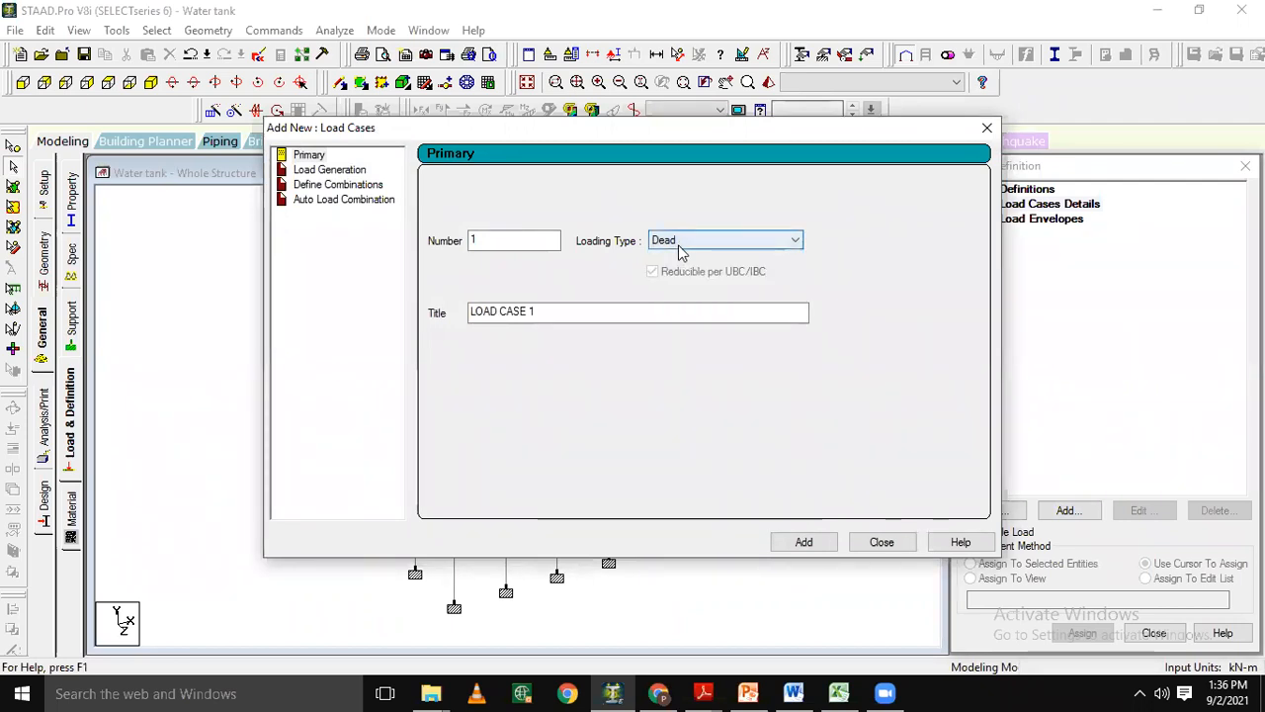
{"action": "left_click", "coordinate": [678, 240]}
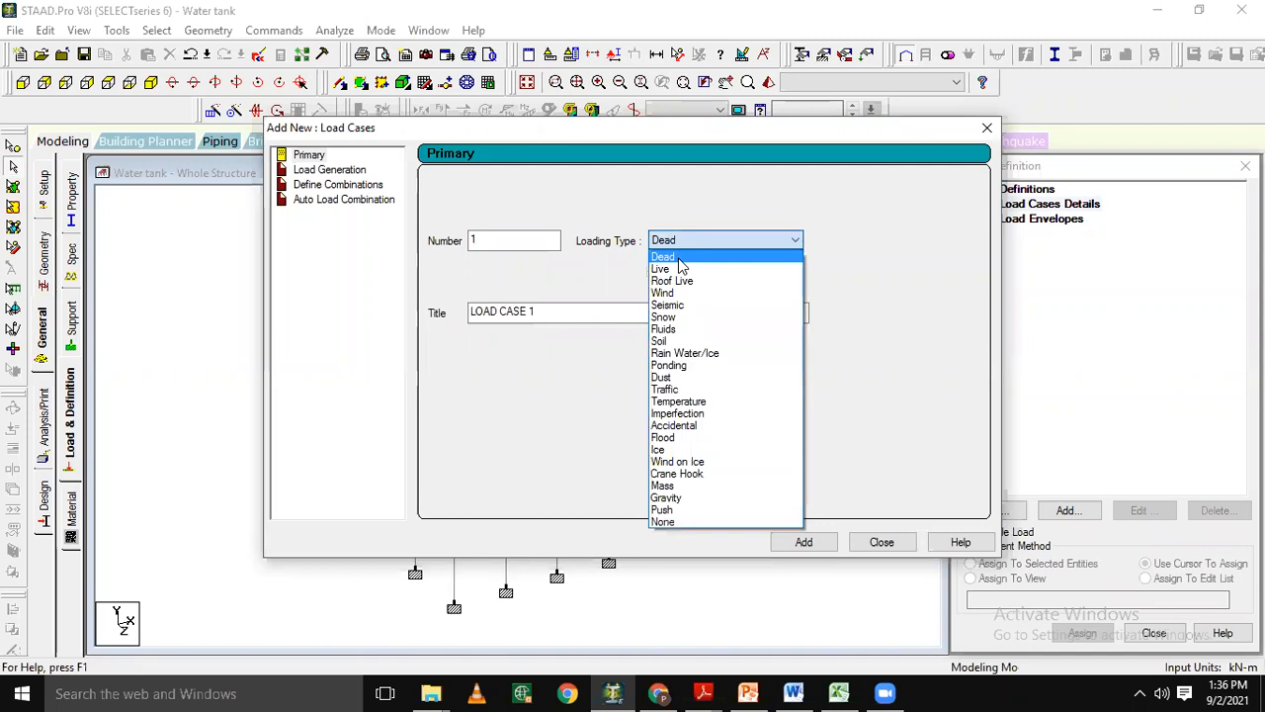
{"action": "left_click", "coordinate": [678, 263]}
Title load case 1 "dead load" and add it to the load cases.
{"action": "left_click_drag", "start_coordinate": [550, 313], "coordinate": [135, 298]}
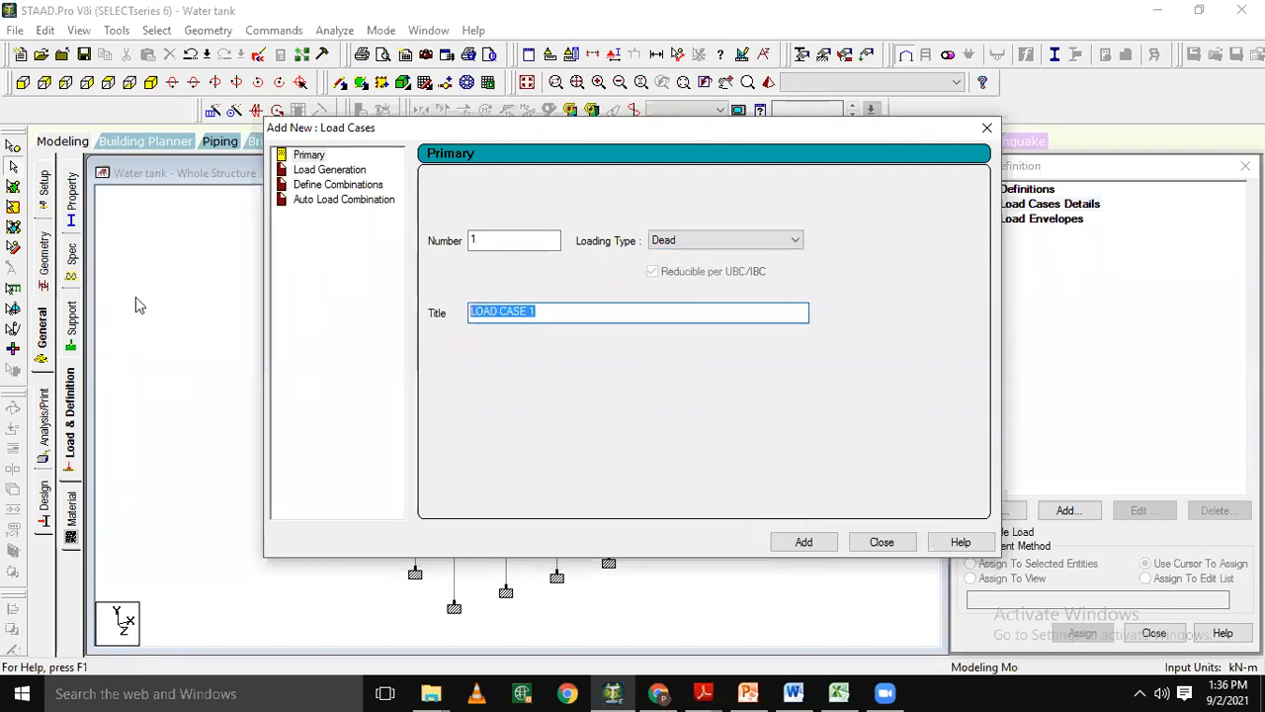
{"action": "type", "text": "dade"}
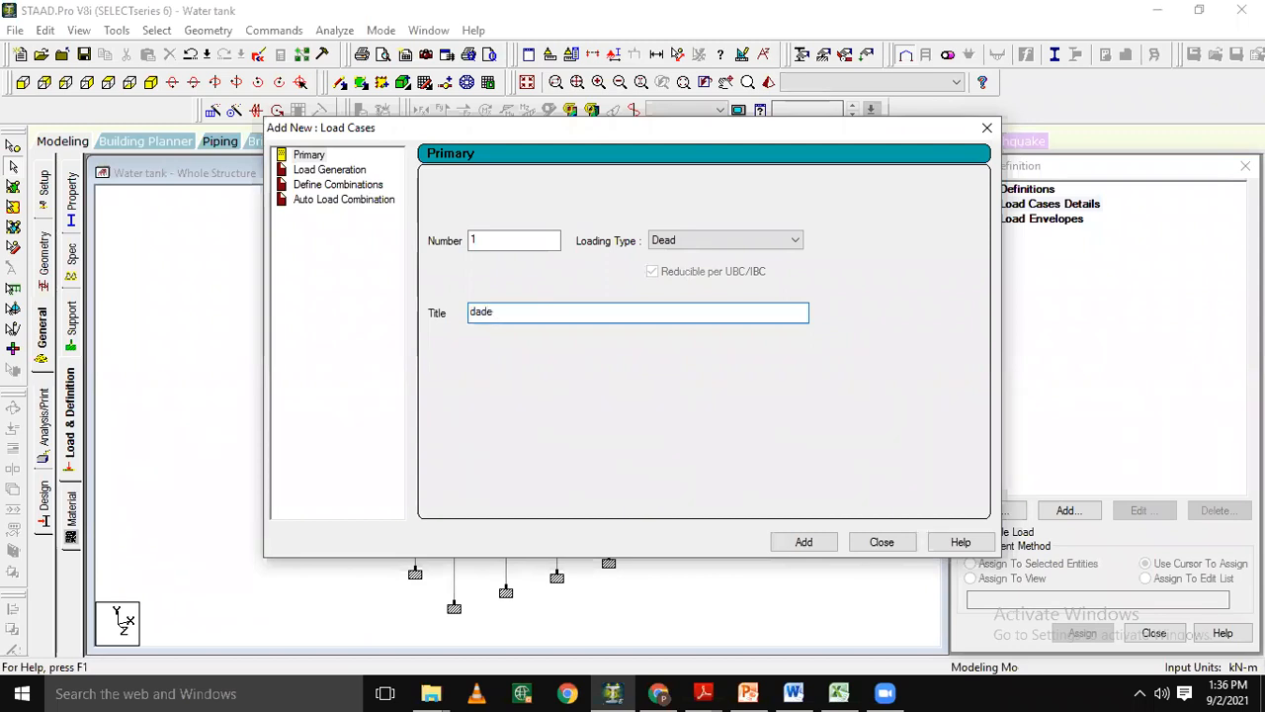
{"action": "key", "text": "BackSpace"}
{"action": "key", "text": "BackSpace"}
{"action": "key", "text": "BackSpace"}
{"action": "key", "text": "BackSpace"}
{"action": "type", "text": "ead load"}
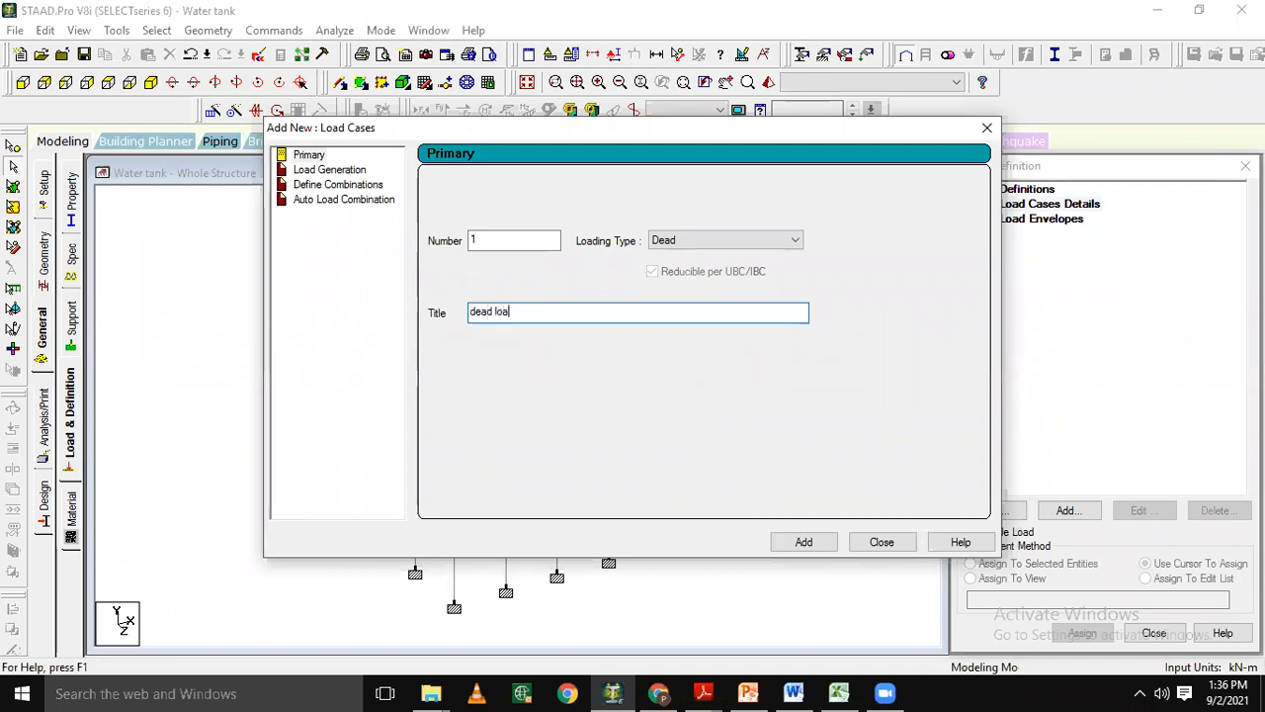
{"action": "left_click", "coordinate": [797, 543]}
Set the loading type of primary load case 2 to Fluids.
{"action": "left_click", "coordinate": [697, 241]}
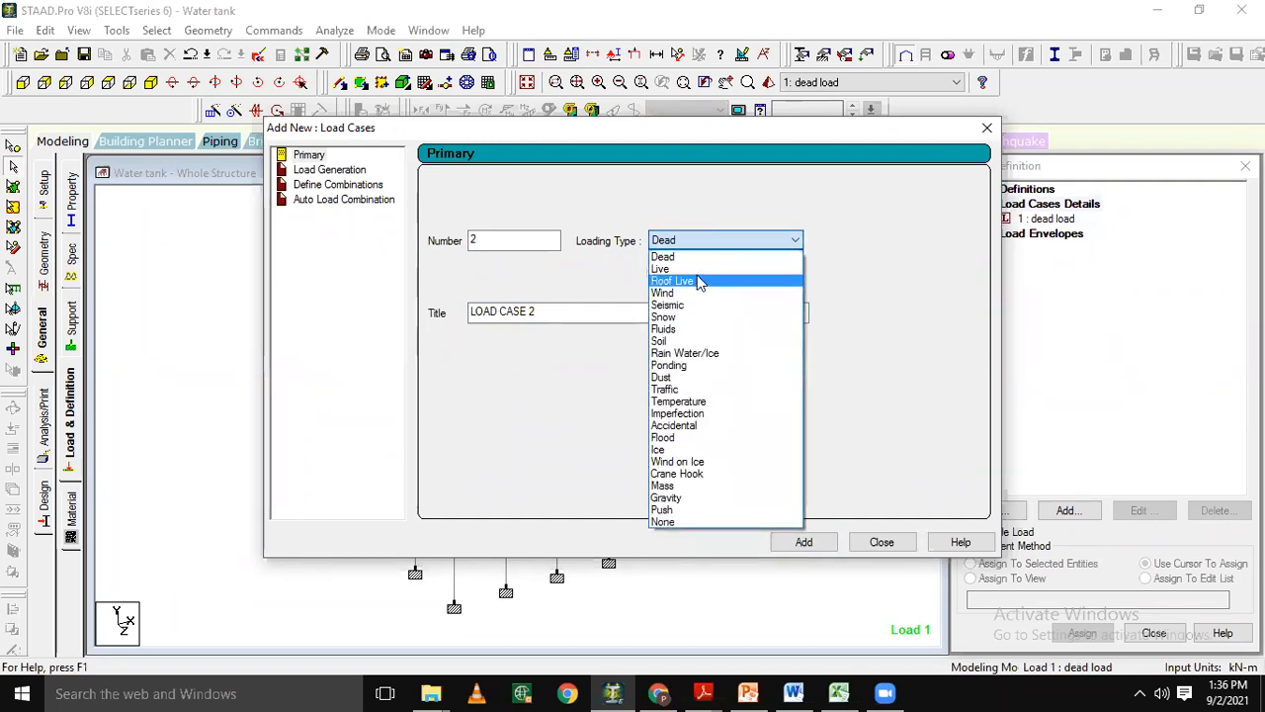
{"action": "left_click", "coordinate": [710, 330]}
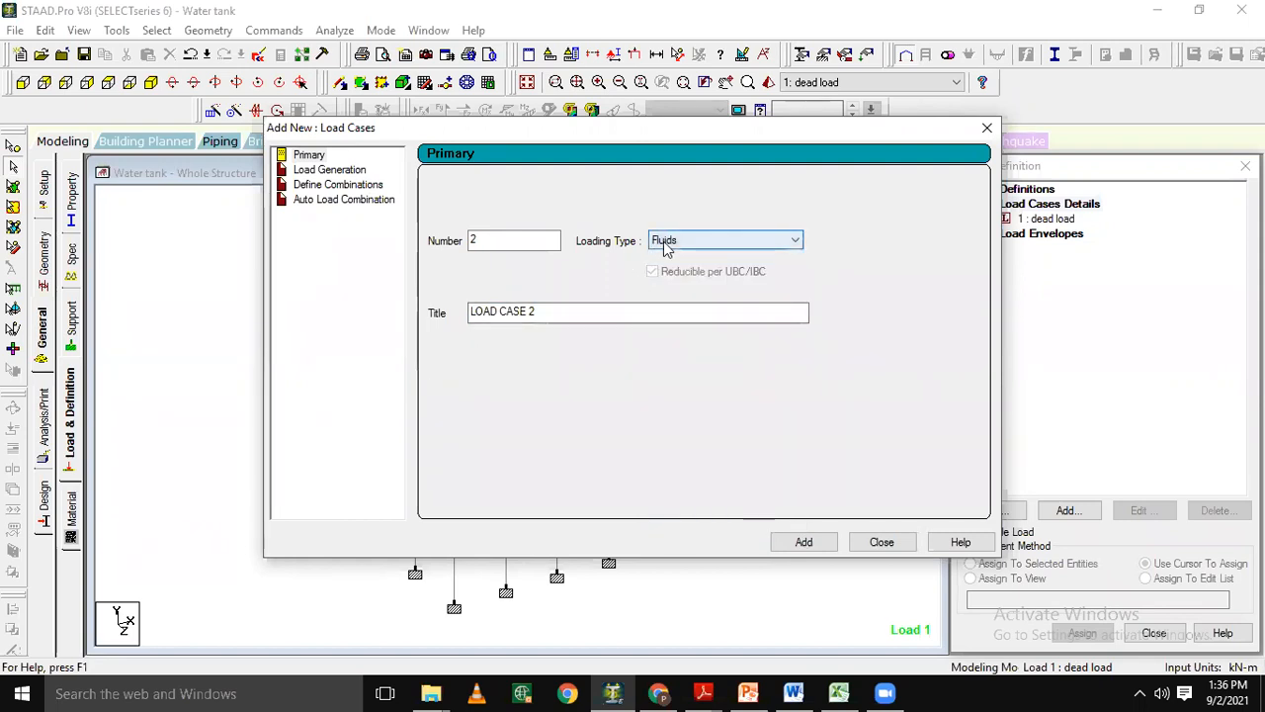
{"action": "left_click", "coordinate": [664, 247]}
{"action": "left_click", "coordinate": [672, 330]}
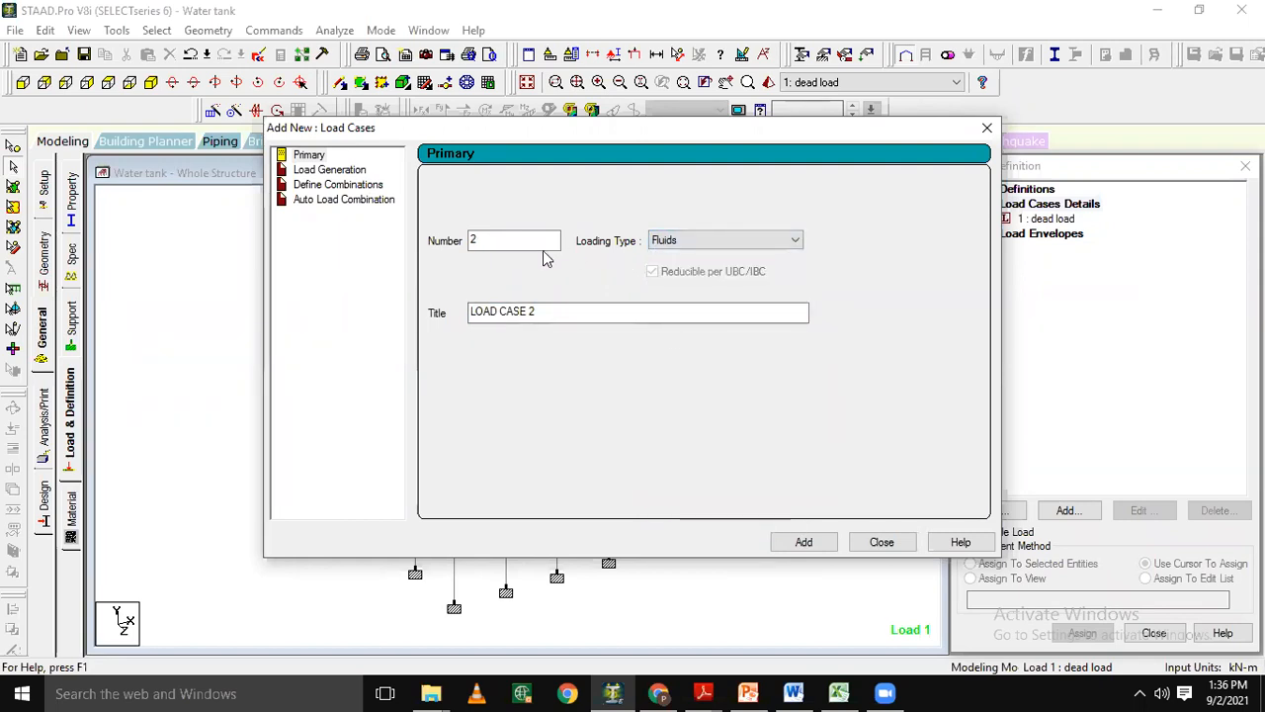
{"action": "left_click", "coordinate": [551, 311]}
{"action": "left_click", "coordinate": [695, 241]}
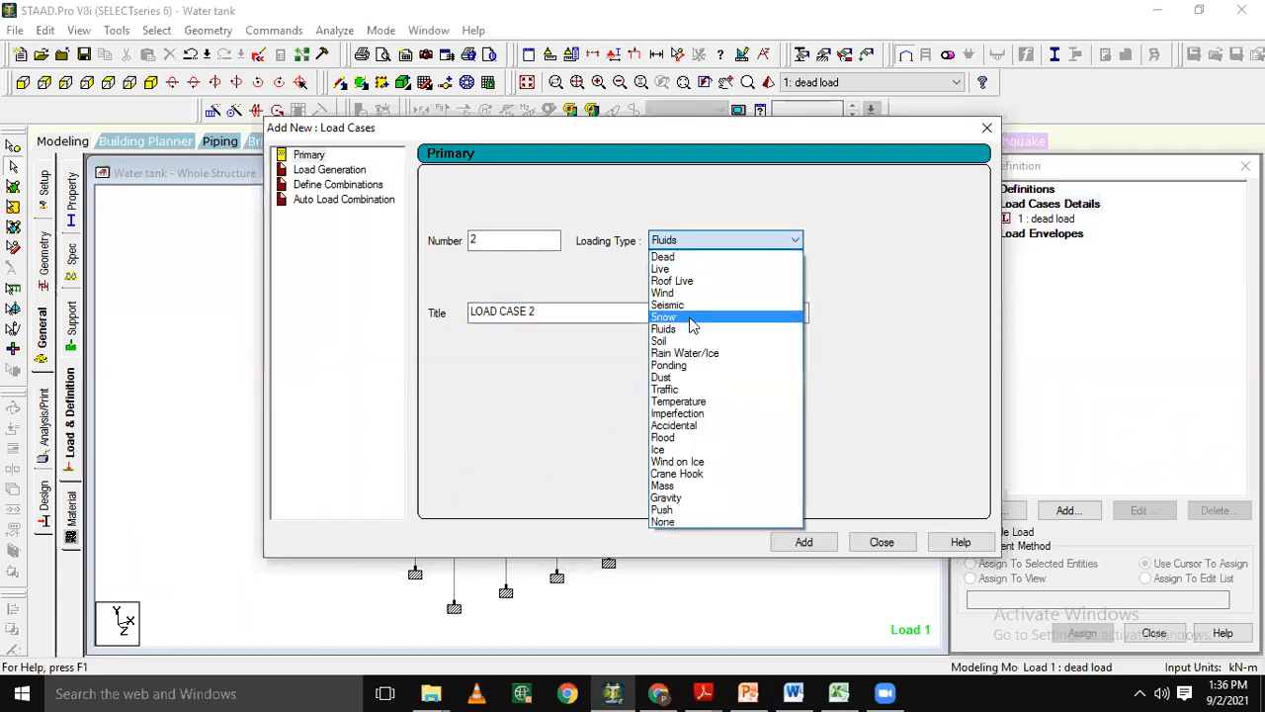
{"action": "left_click", "coordinate": [691, 318]}
{"action": "left_click", "coordinate": [695, 248]}
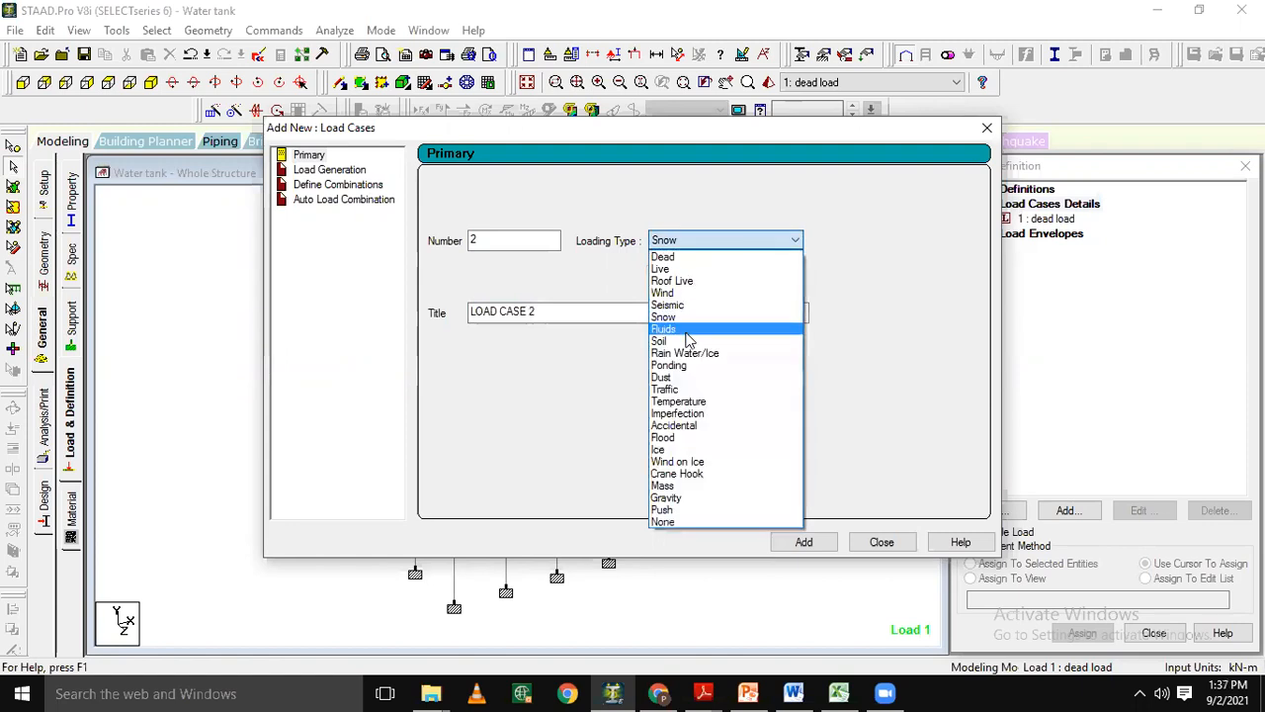
{"action": "left_click", "coordinate": [687, 331]}
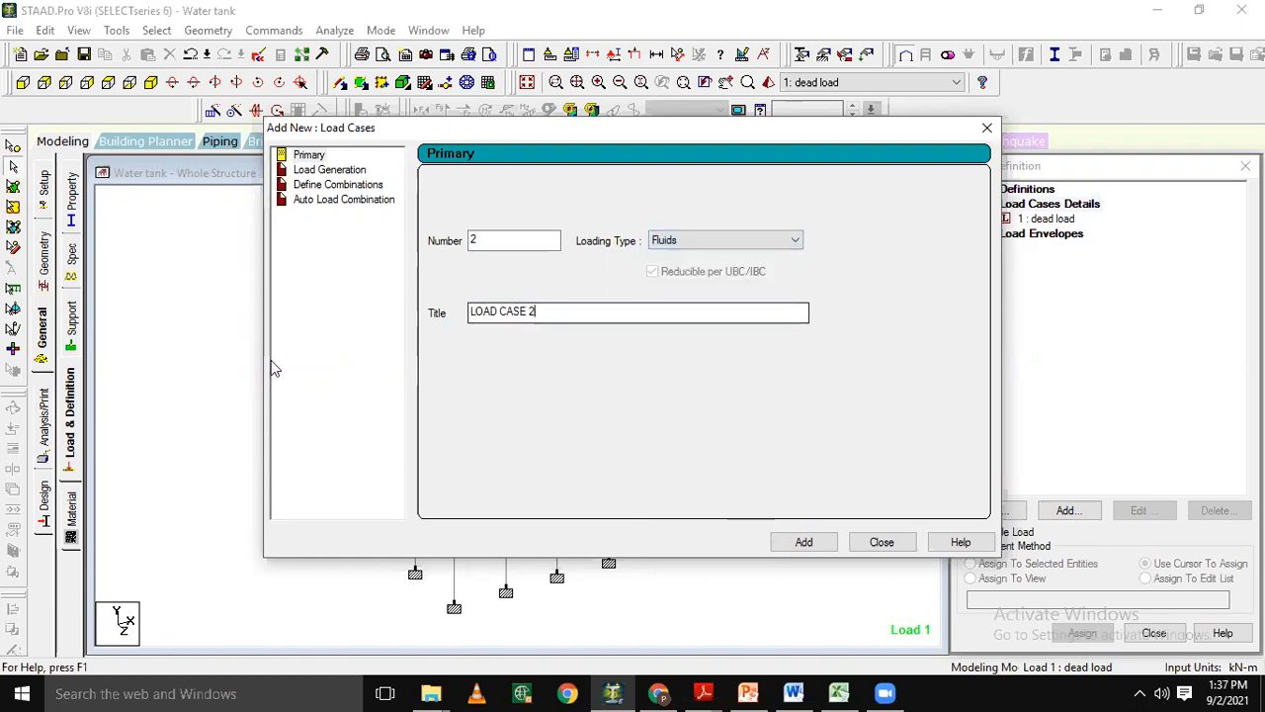
Title load case 2 "hydro", add it, and finish creating primary load cases.
{"action": "key", "text": "ctrl+a"}
{"action": "type", "text": "hy"}
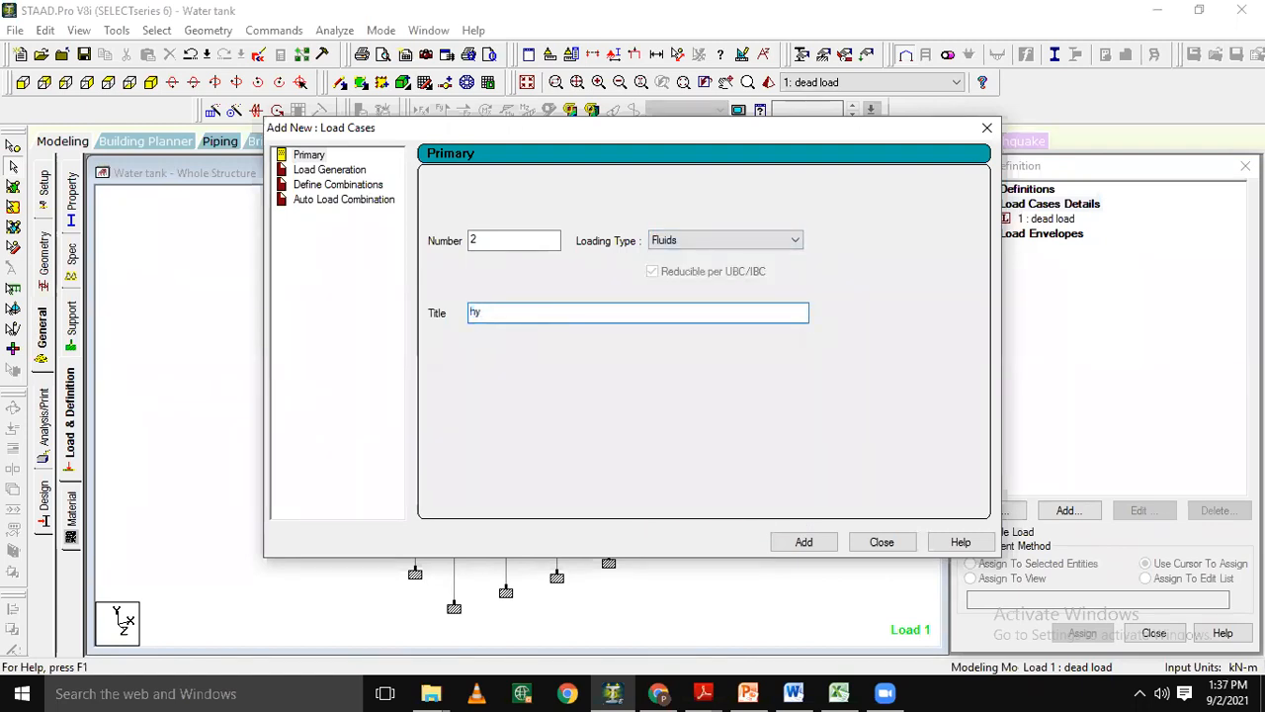
{"action": "type", "text": "dro"}
{"action": "left_click", "coordinate": [804, 544]}
{"action": "left_click", "coordinate": [805, 543]}
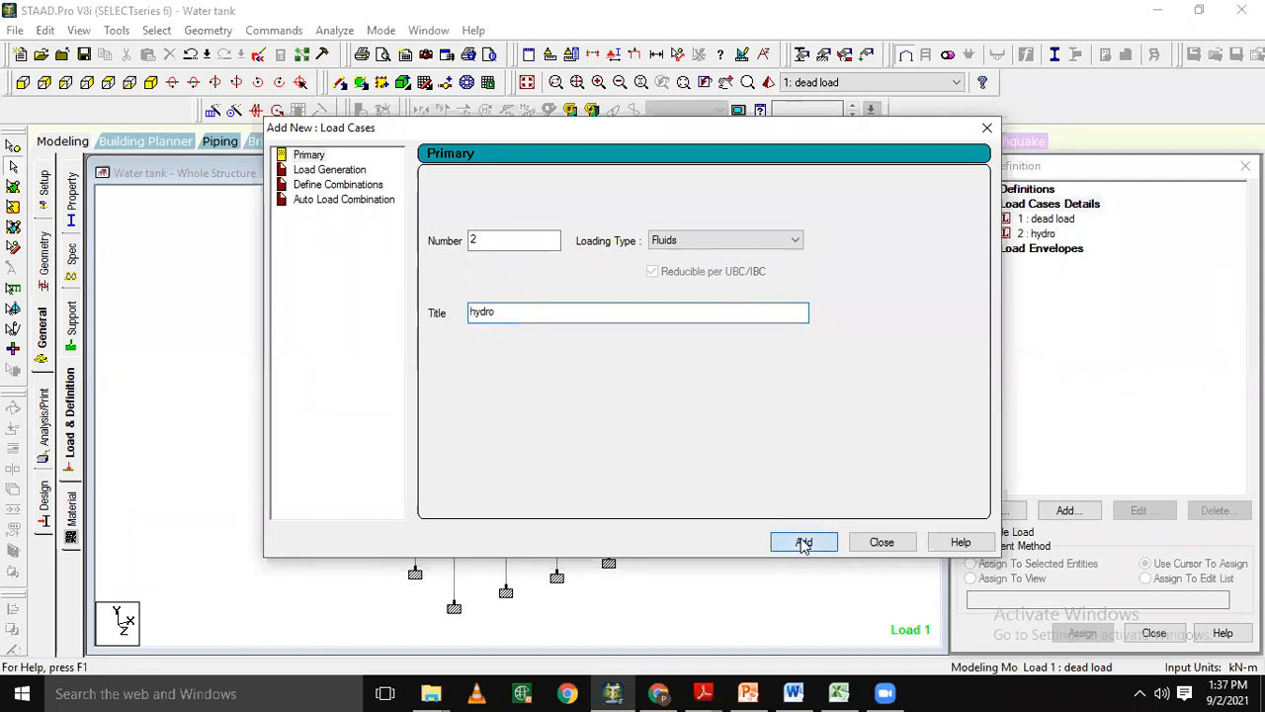
{"action": "left_click", "coordinate": [877, 546]}
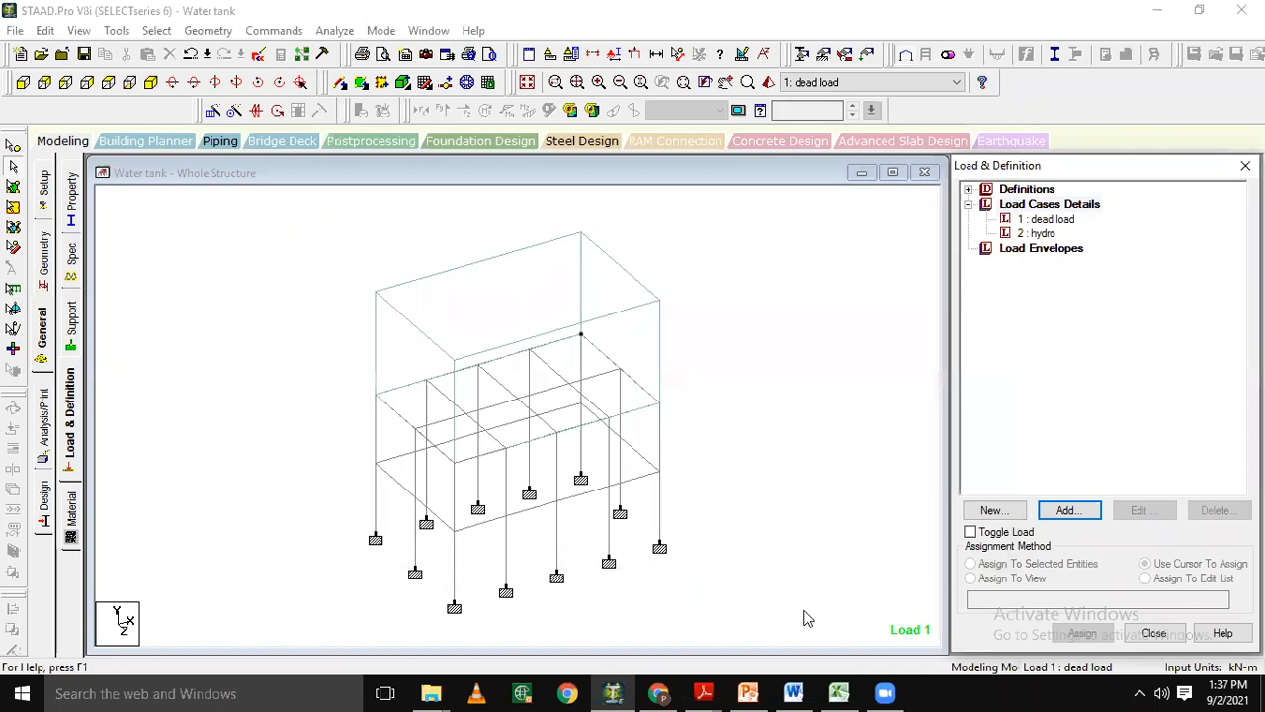
Add a selfweight load in the Y direction with factor -1 to the dead load case.
{"action": "left_click", "coordinate": [1034, 223]}
{"action": "double_click", "coordinate": [1034, 223]}
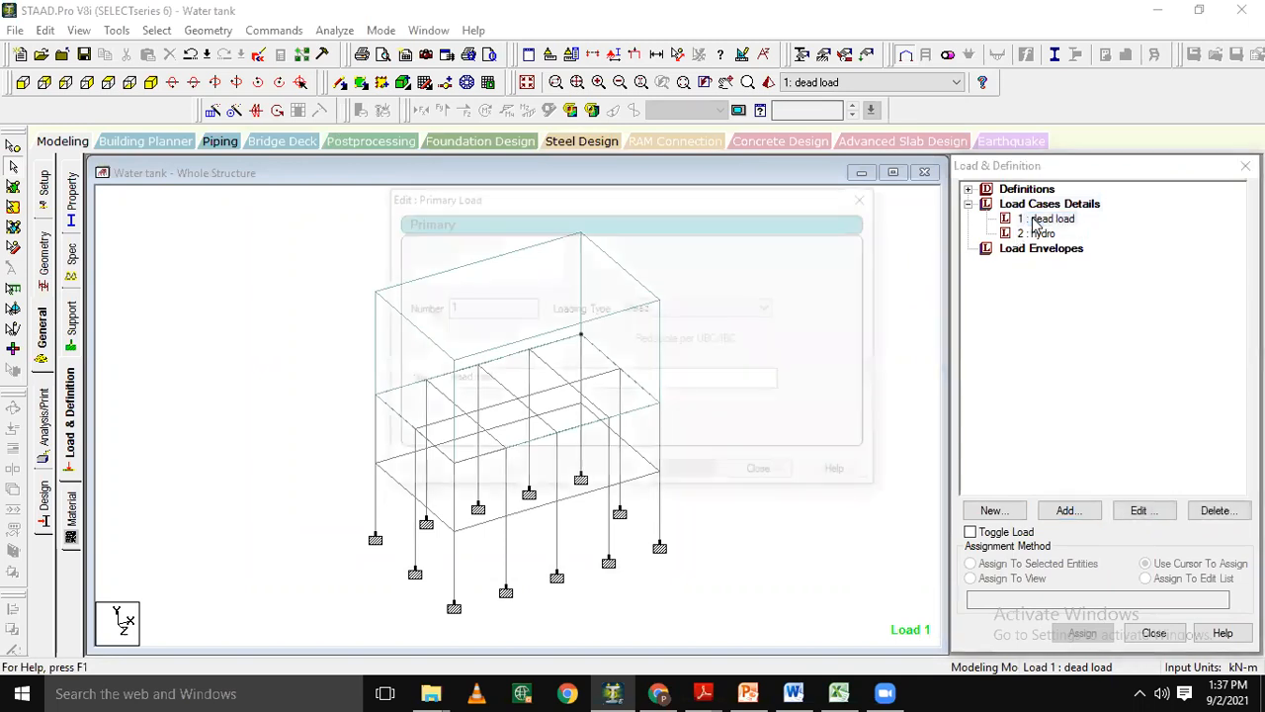
{"action": "left_click", "coordinate": [865, 197]}
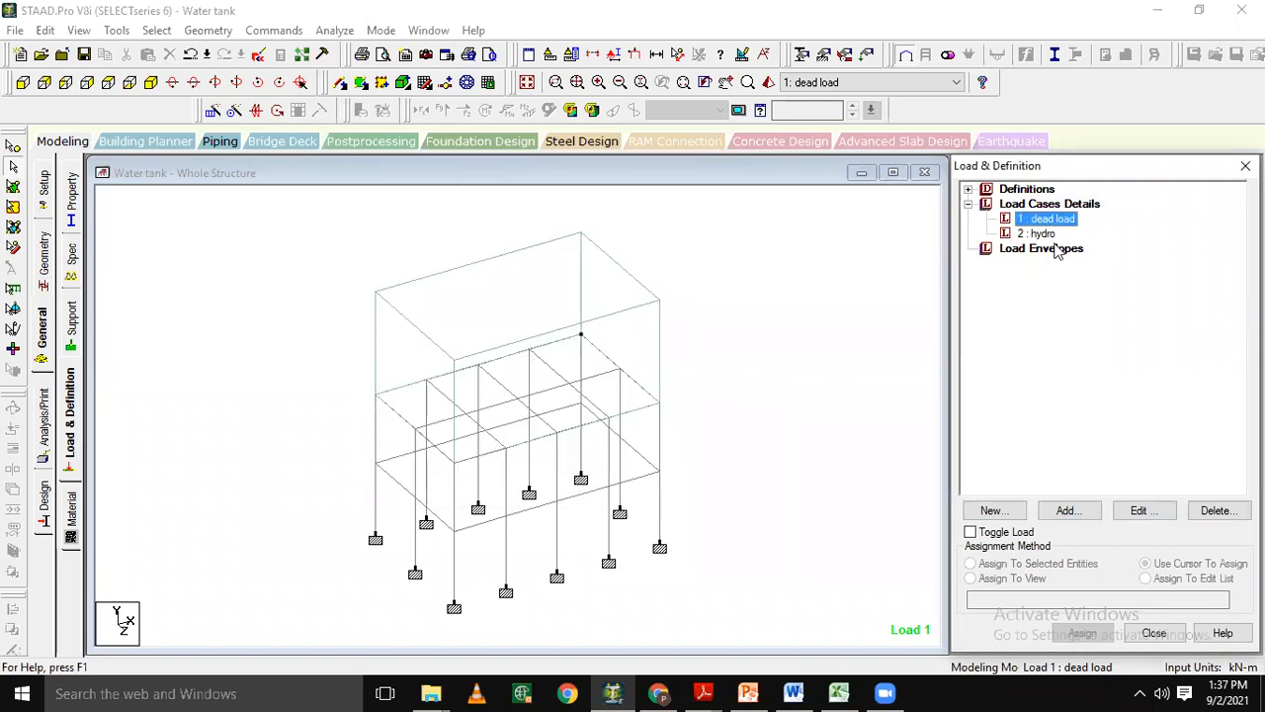
{"action": "left_click", "coordinate": [1073, 516]}
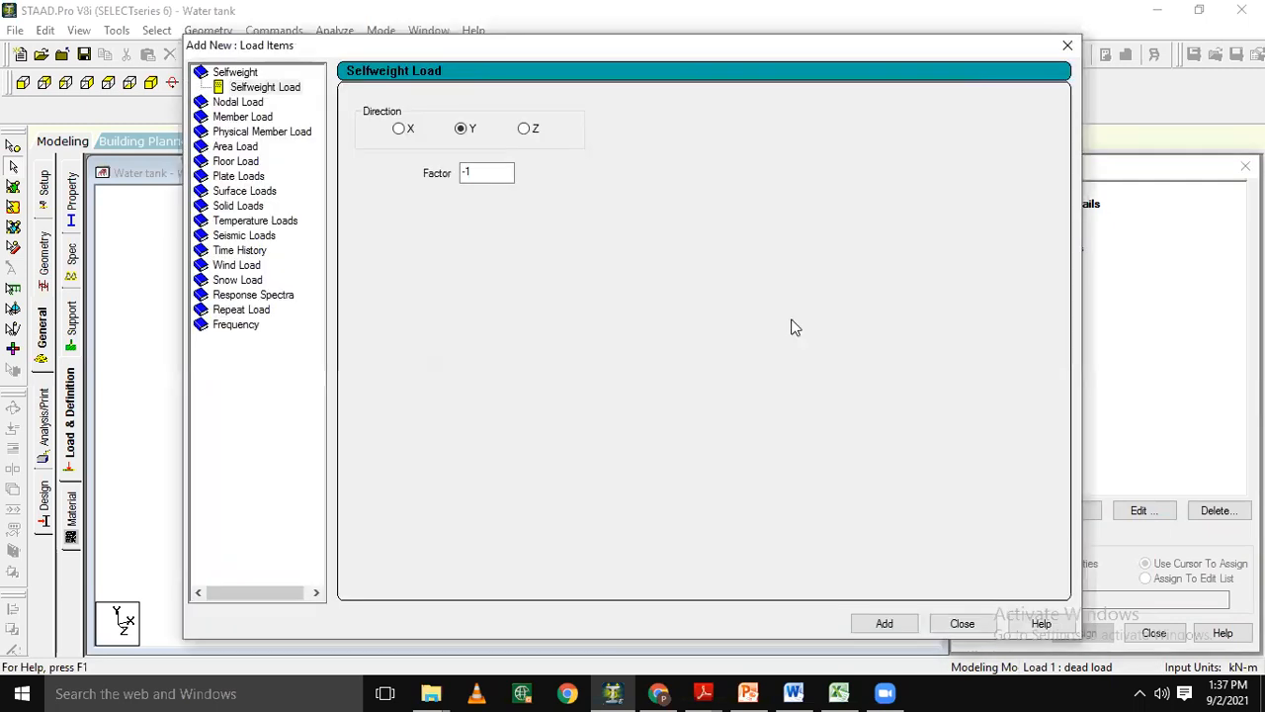
{"action": "left_click", "coordinate": [262, 89]}
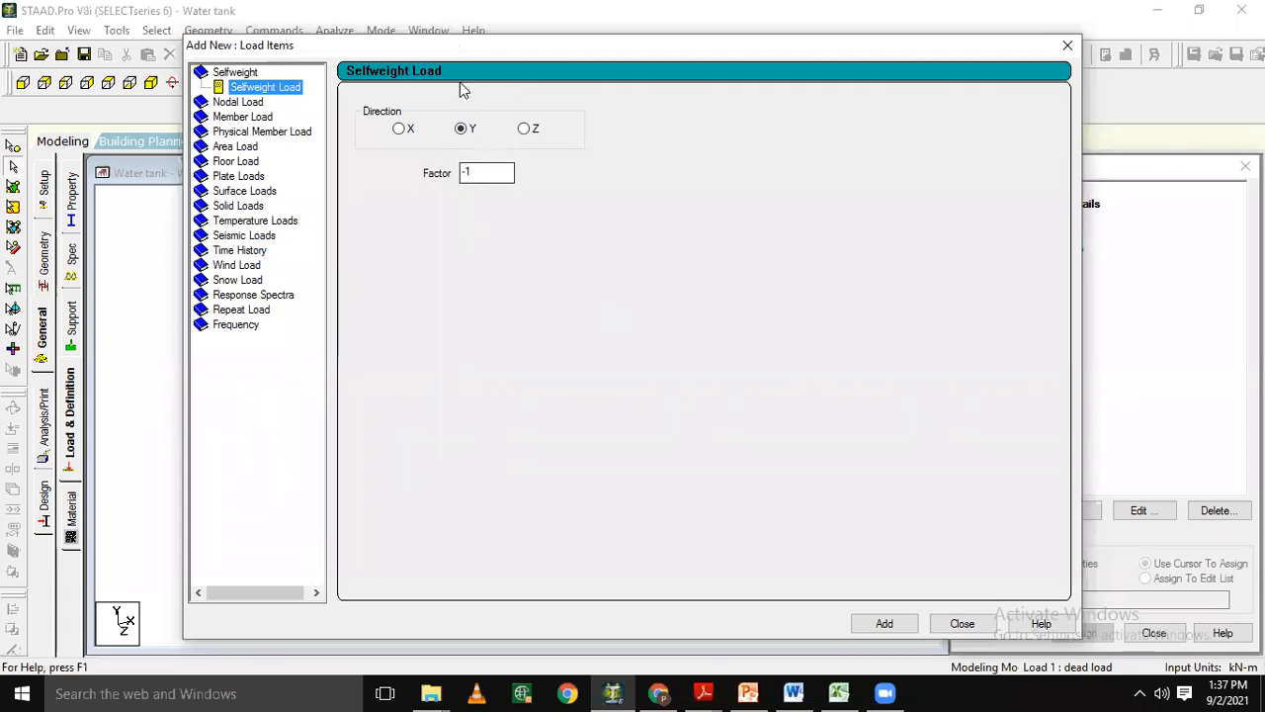
{"action": "type", "text": "-"}
{"action": "left_click", "coordinate": [886, 623]}
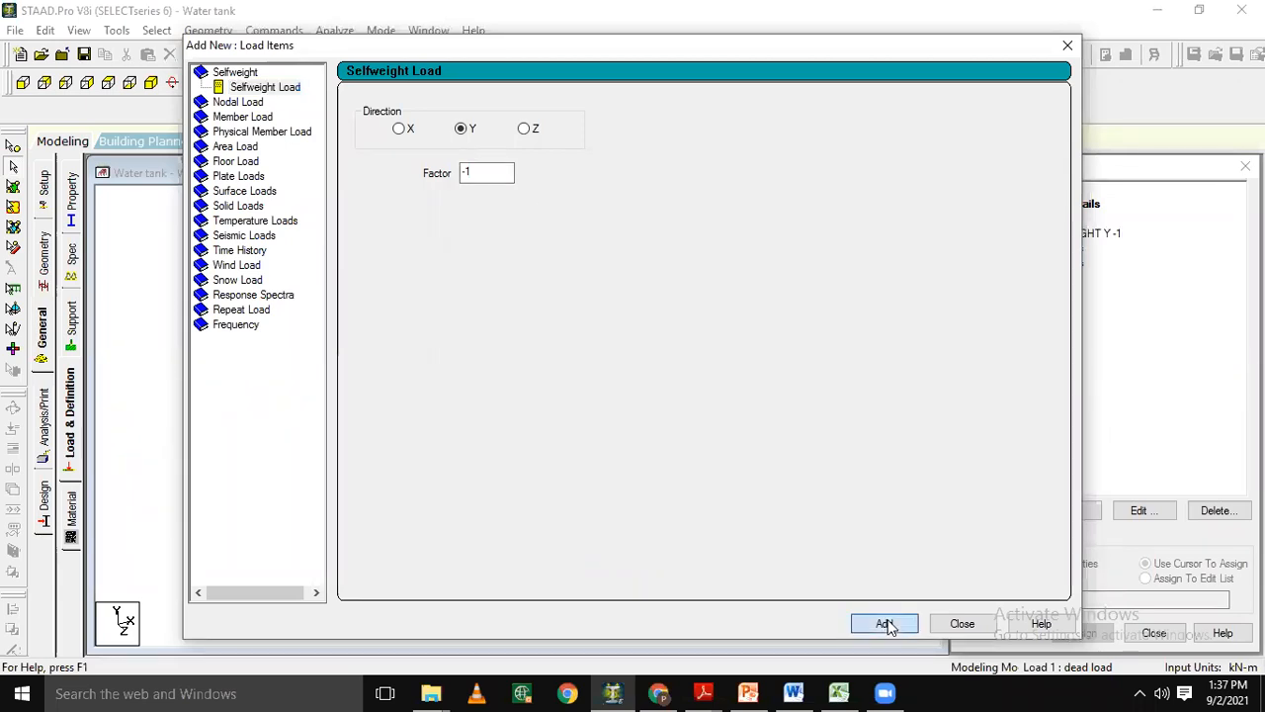
{"action": "left_click", "coordinate": [960, 624]}
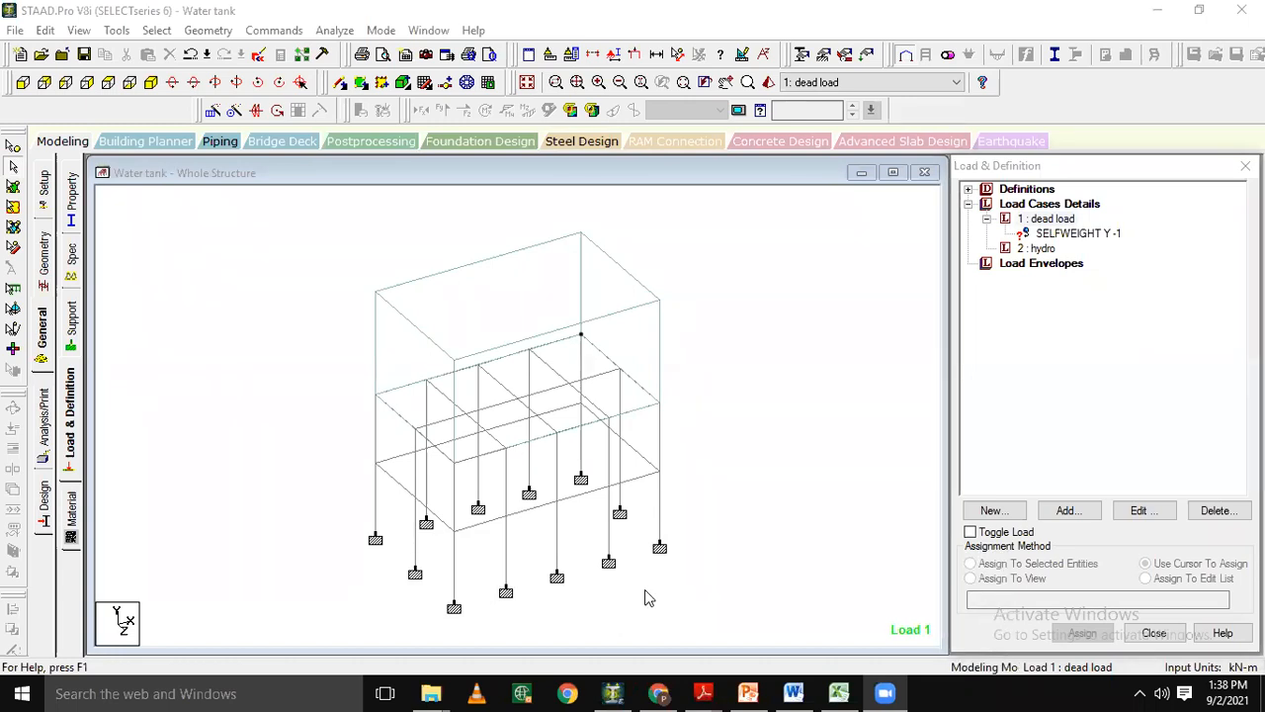
Start adding a hydrostatic plate load to the hydro load case.
{"action": "left_click", "coordinate": [1036, 250]}
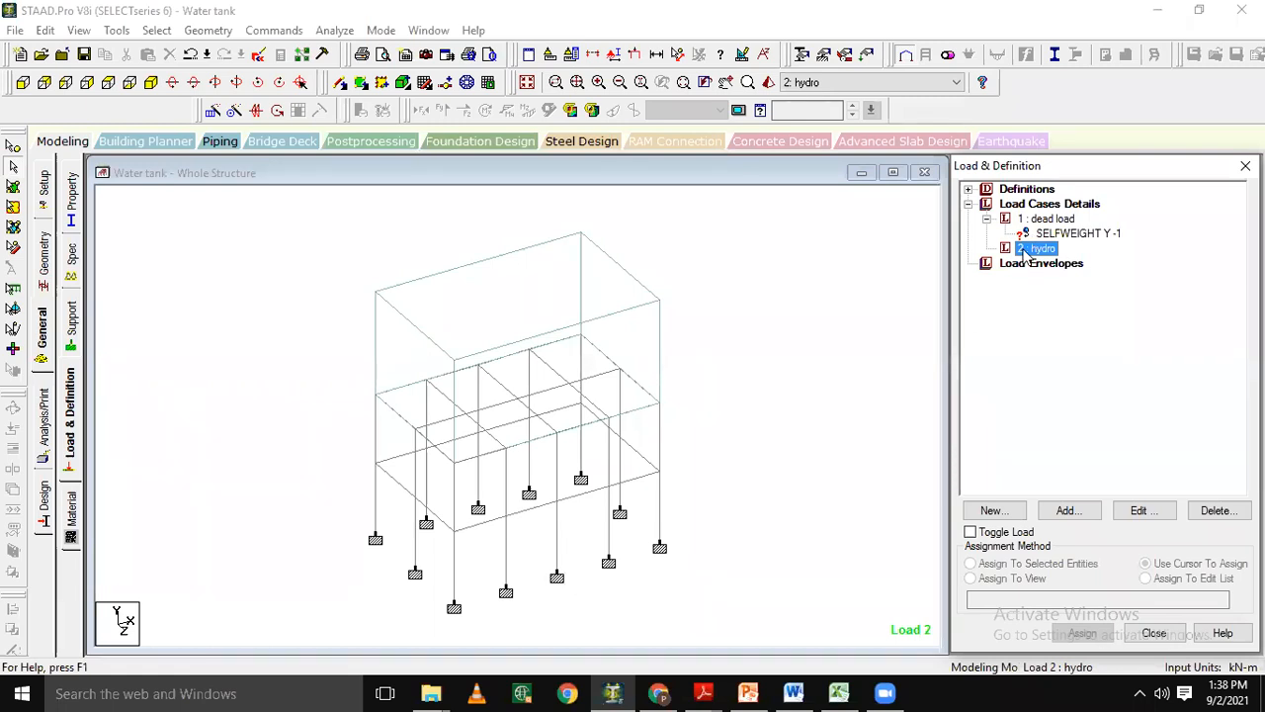
{"action": "left_click", "coordinate": [1065, 512]}
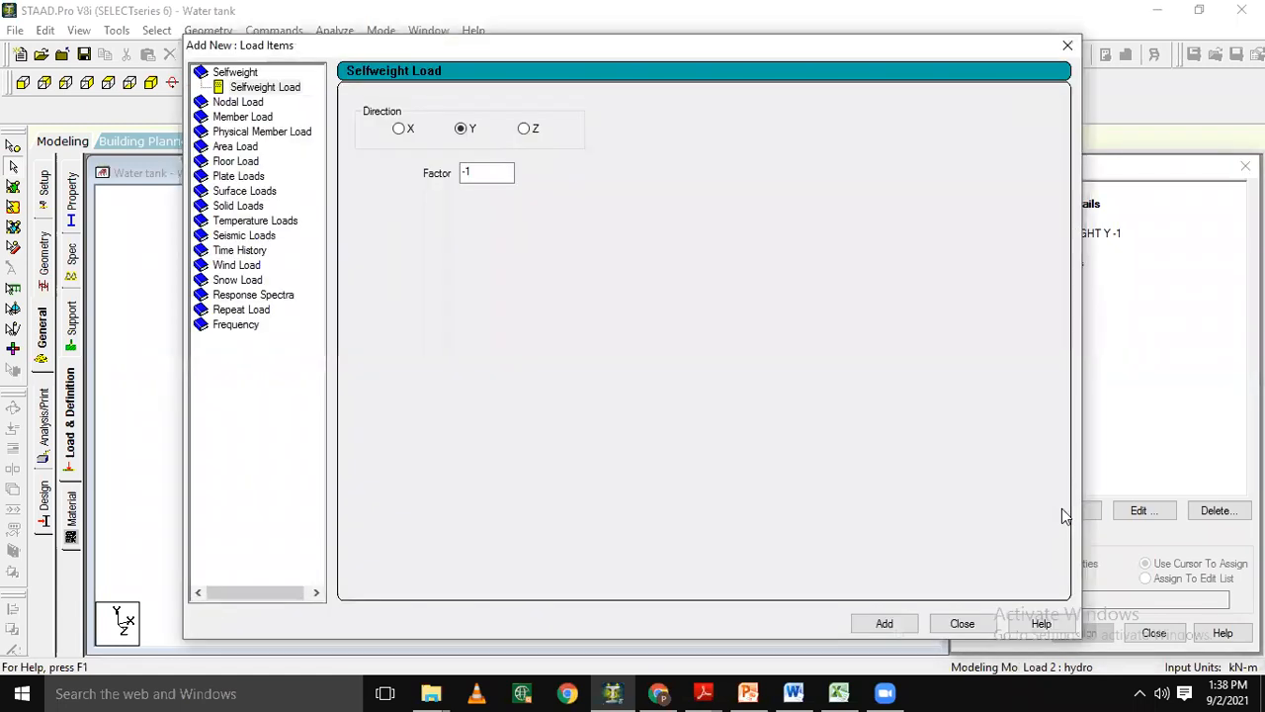
{"action": "left_click", "coordinate": [237, 178]}
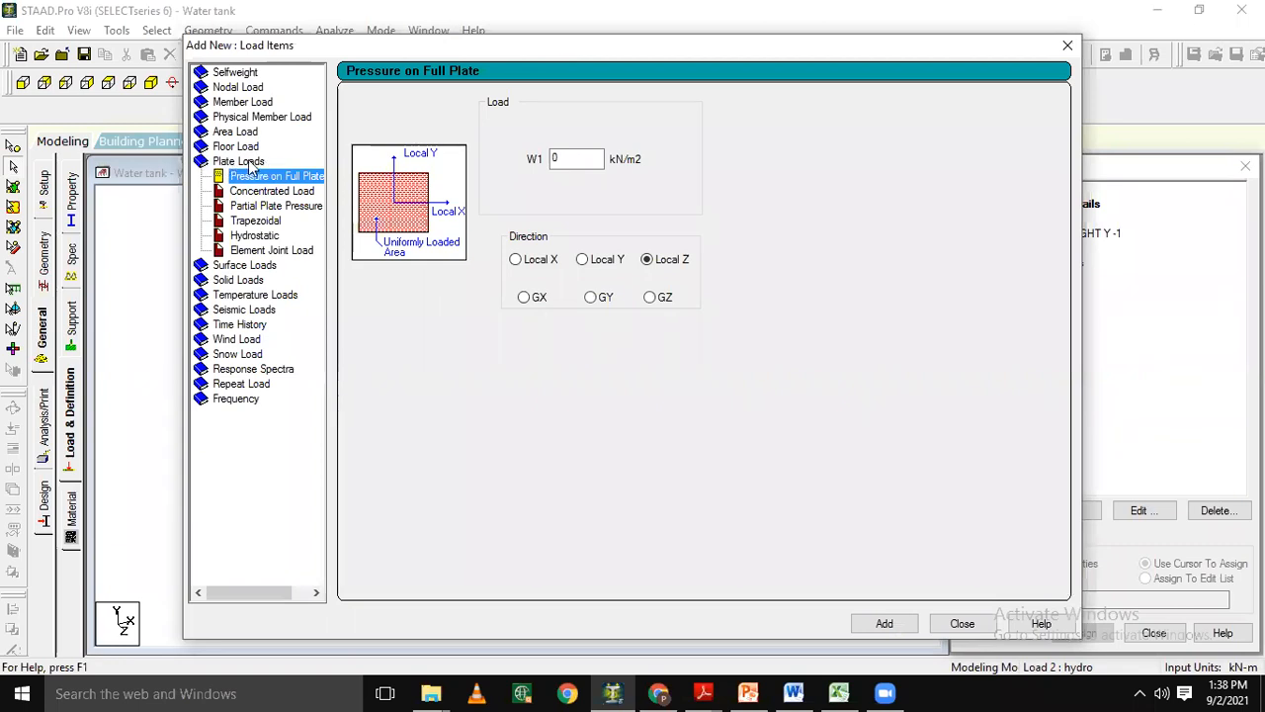
{"action": "double_click", "coordinate": [250, 163]}
{"action": "double_click", "coordinate": [250, 163]}
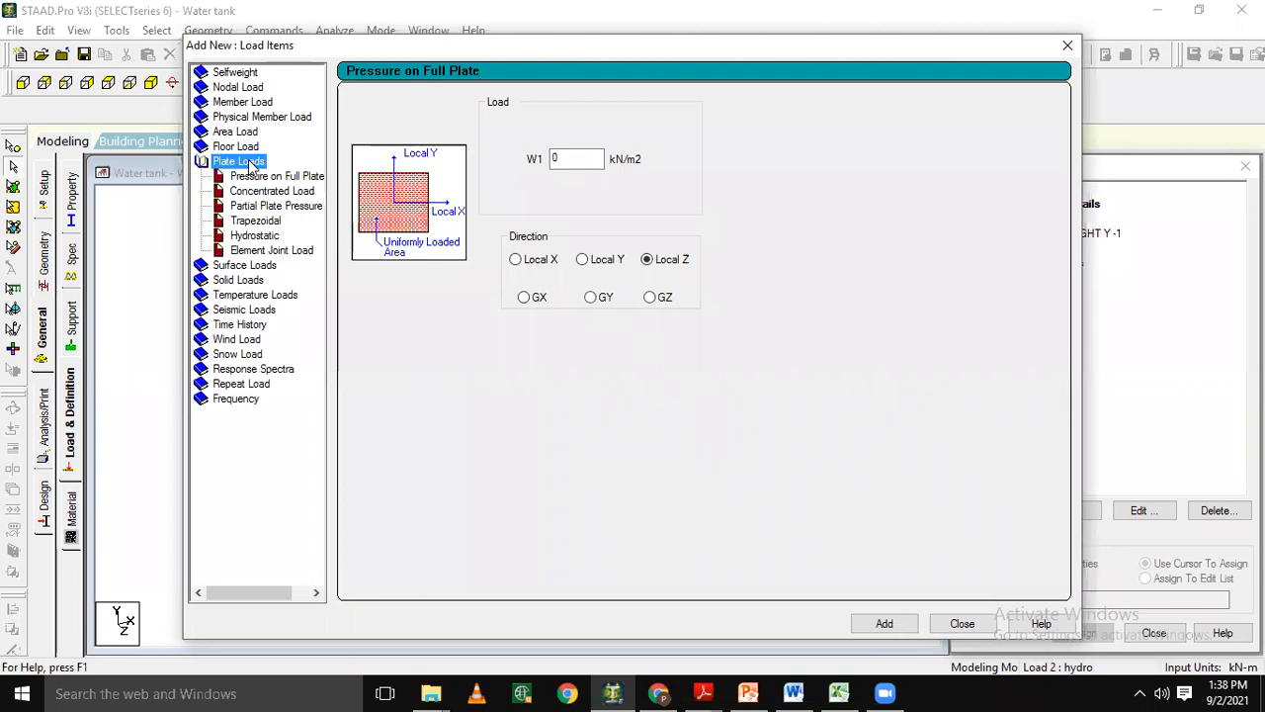
{"action": "left_click", "coordinate": [267, 238]}
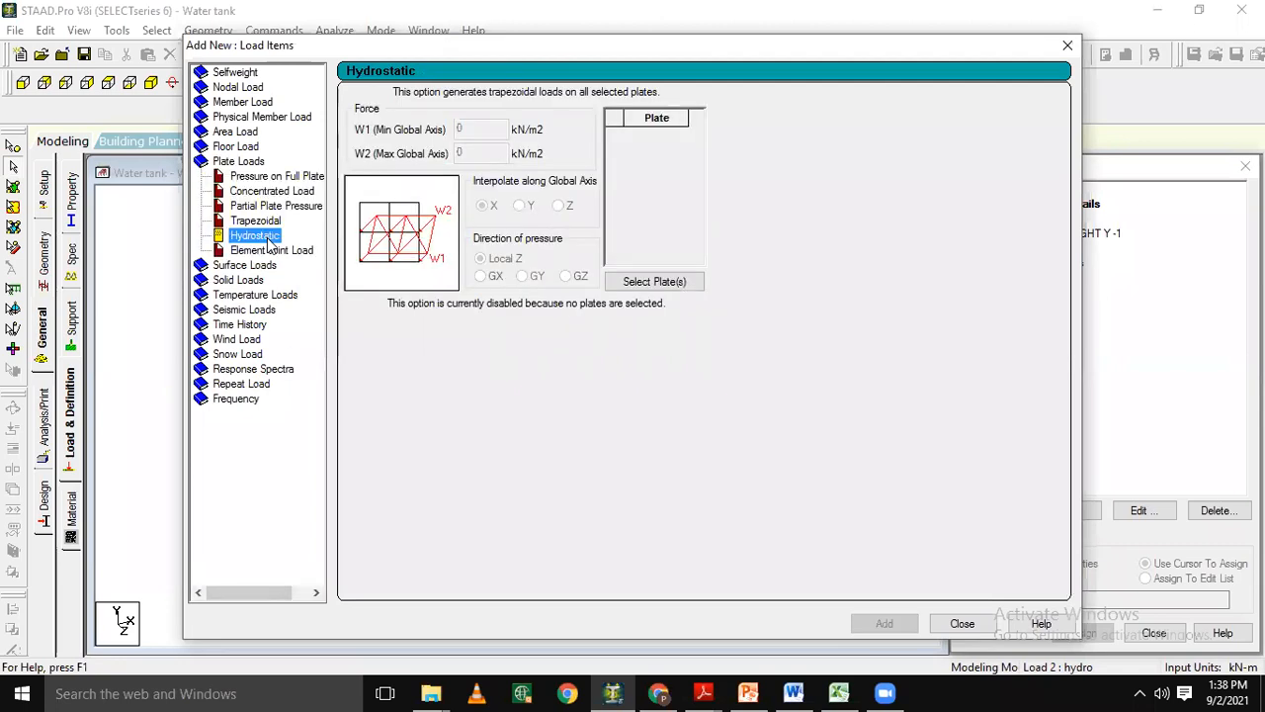